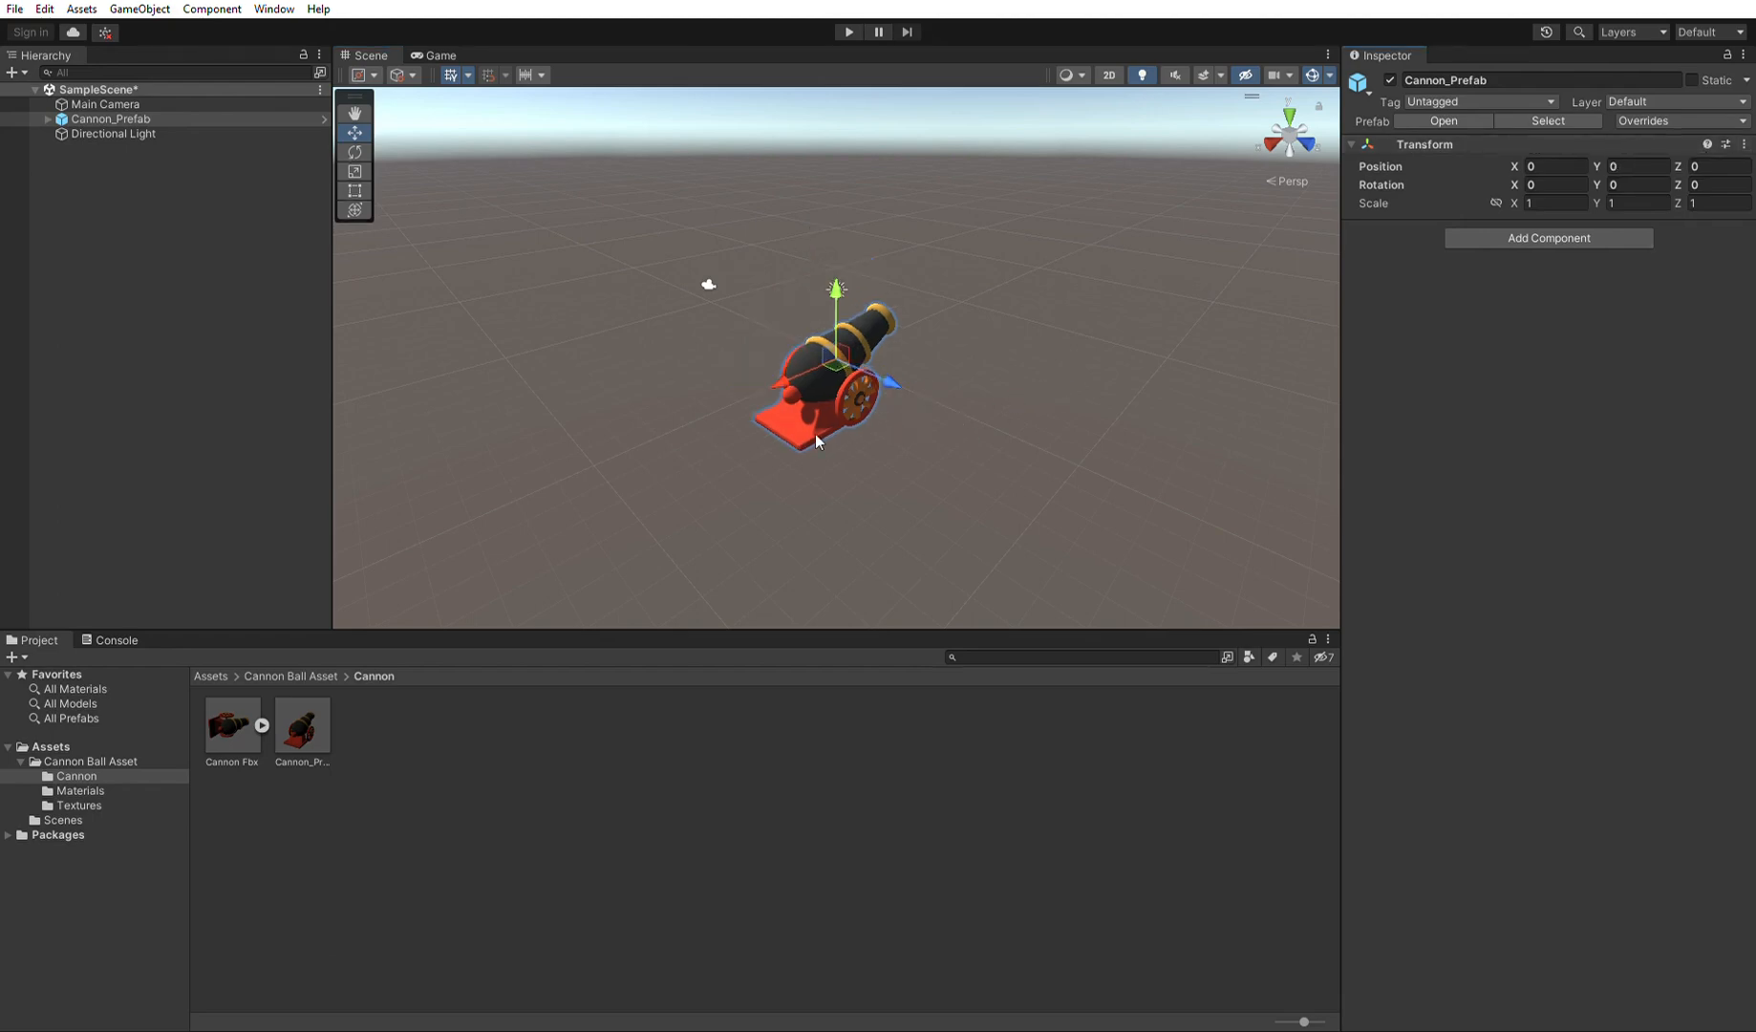
Examine the child parts of Cannon_Prefab: the base, cannon body and both wheels.
left_click(48, 119)
left_click(62, 134)
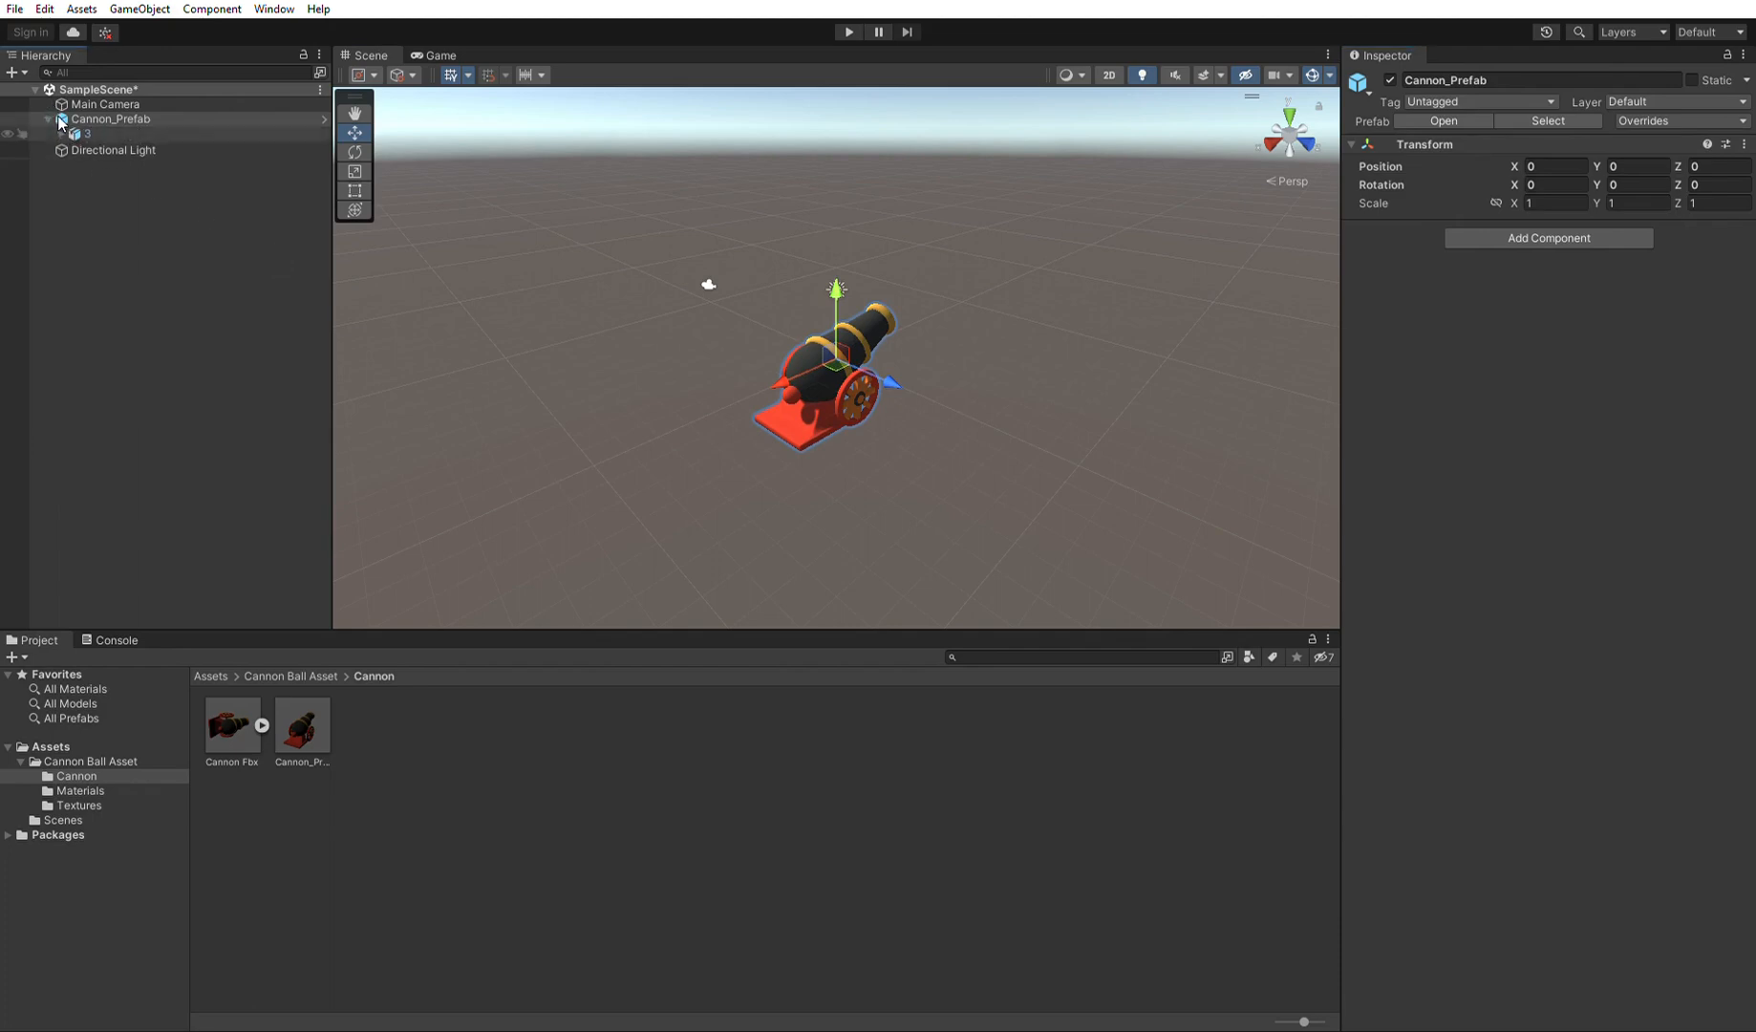
left_click(126, 147)
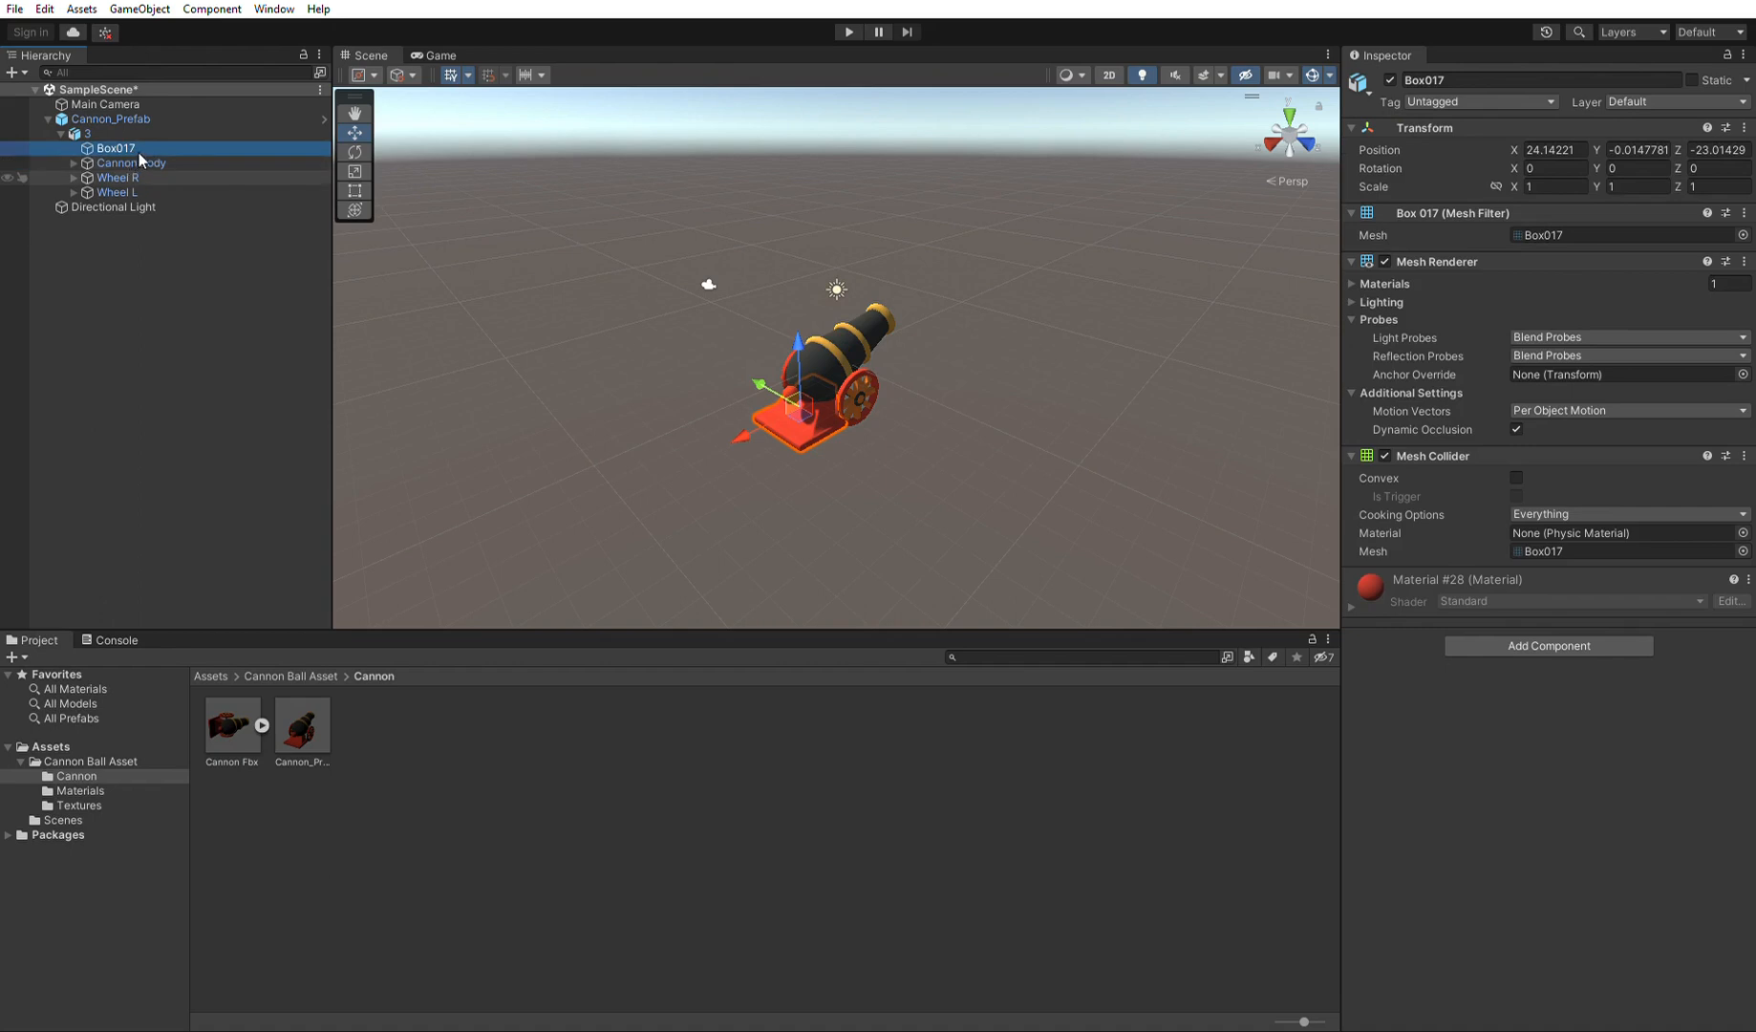
left_click(181, 162)
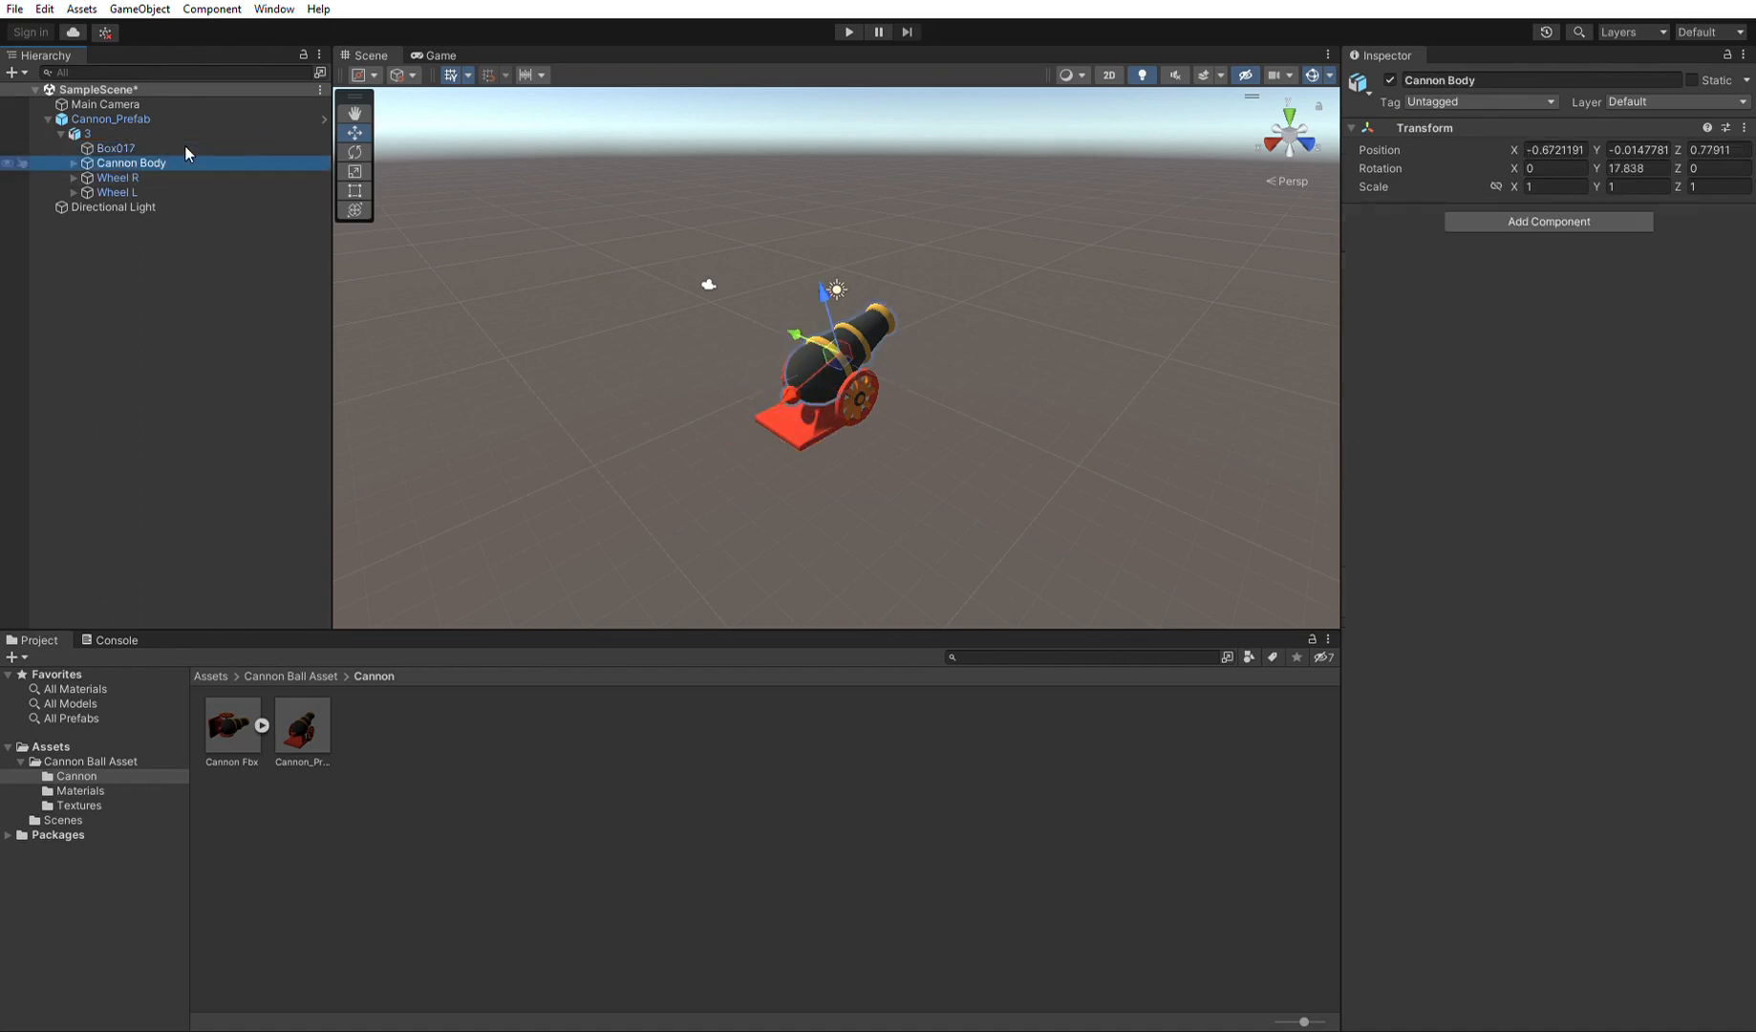
left_click(131, 177)
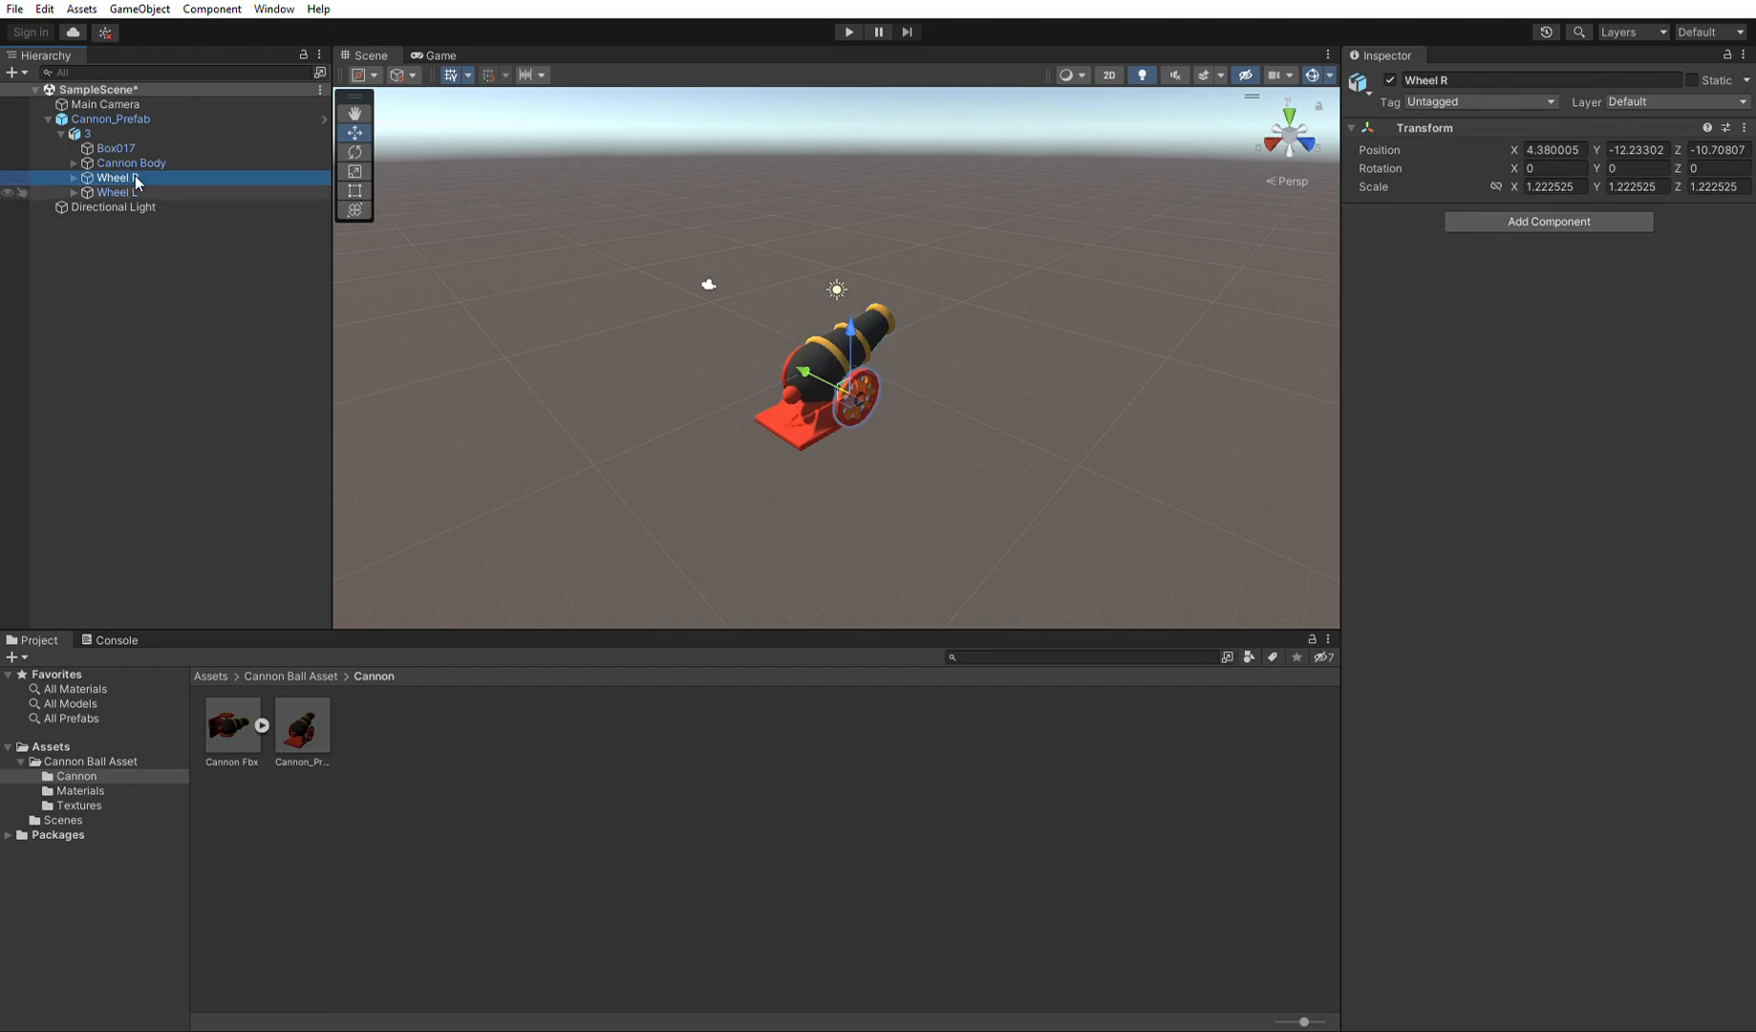
key("Down")
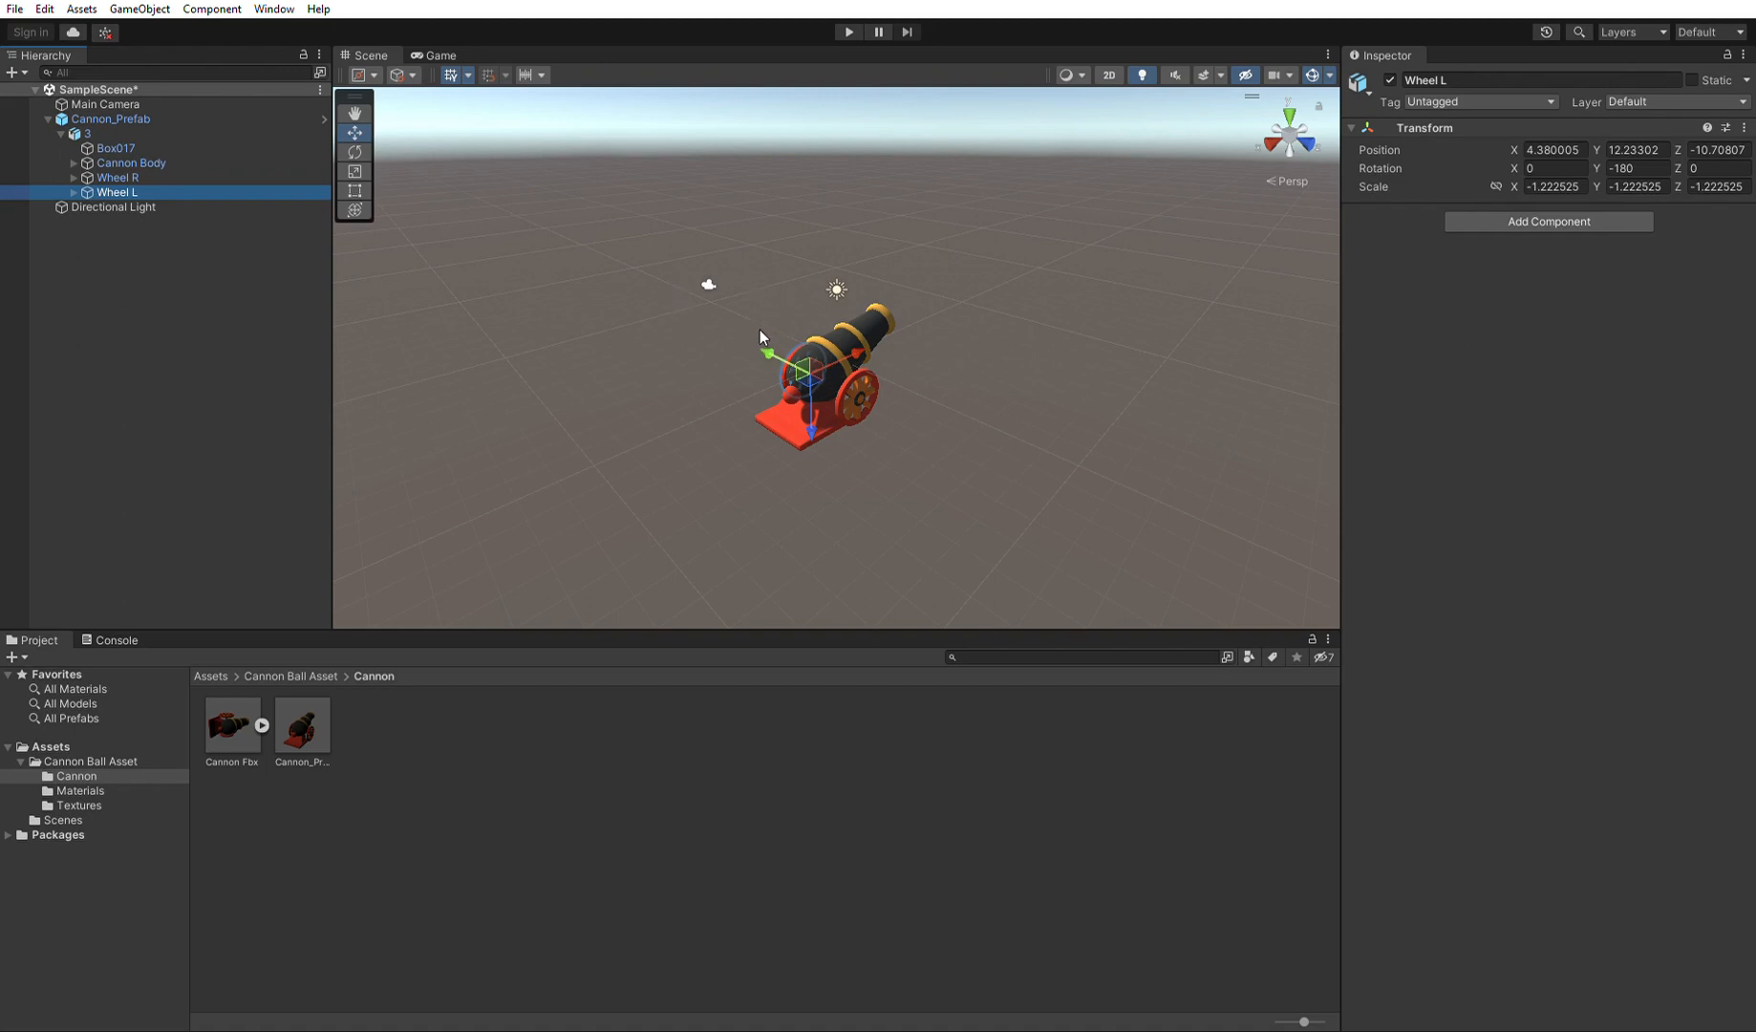
left_click(894, 317)
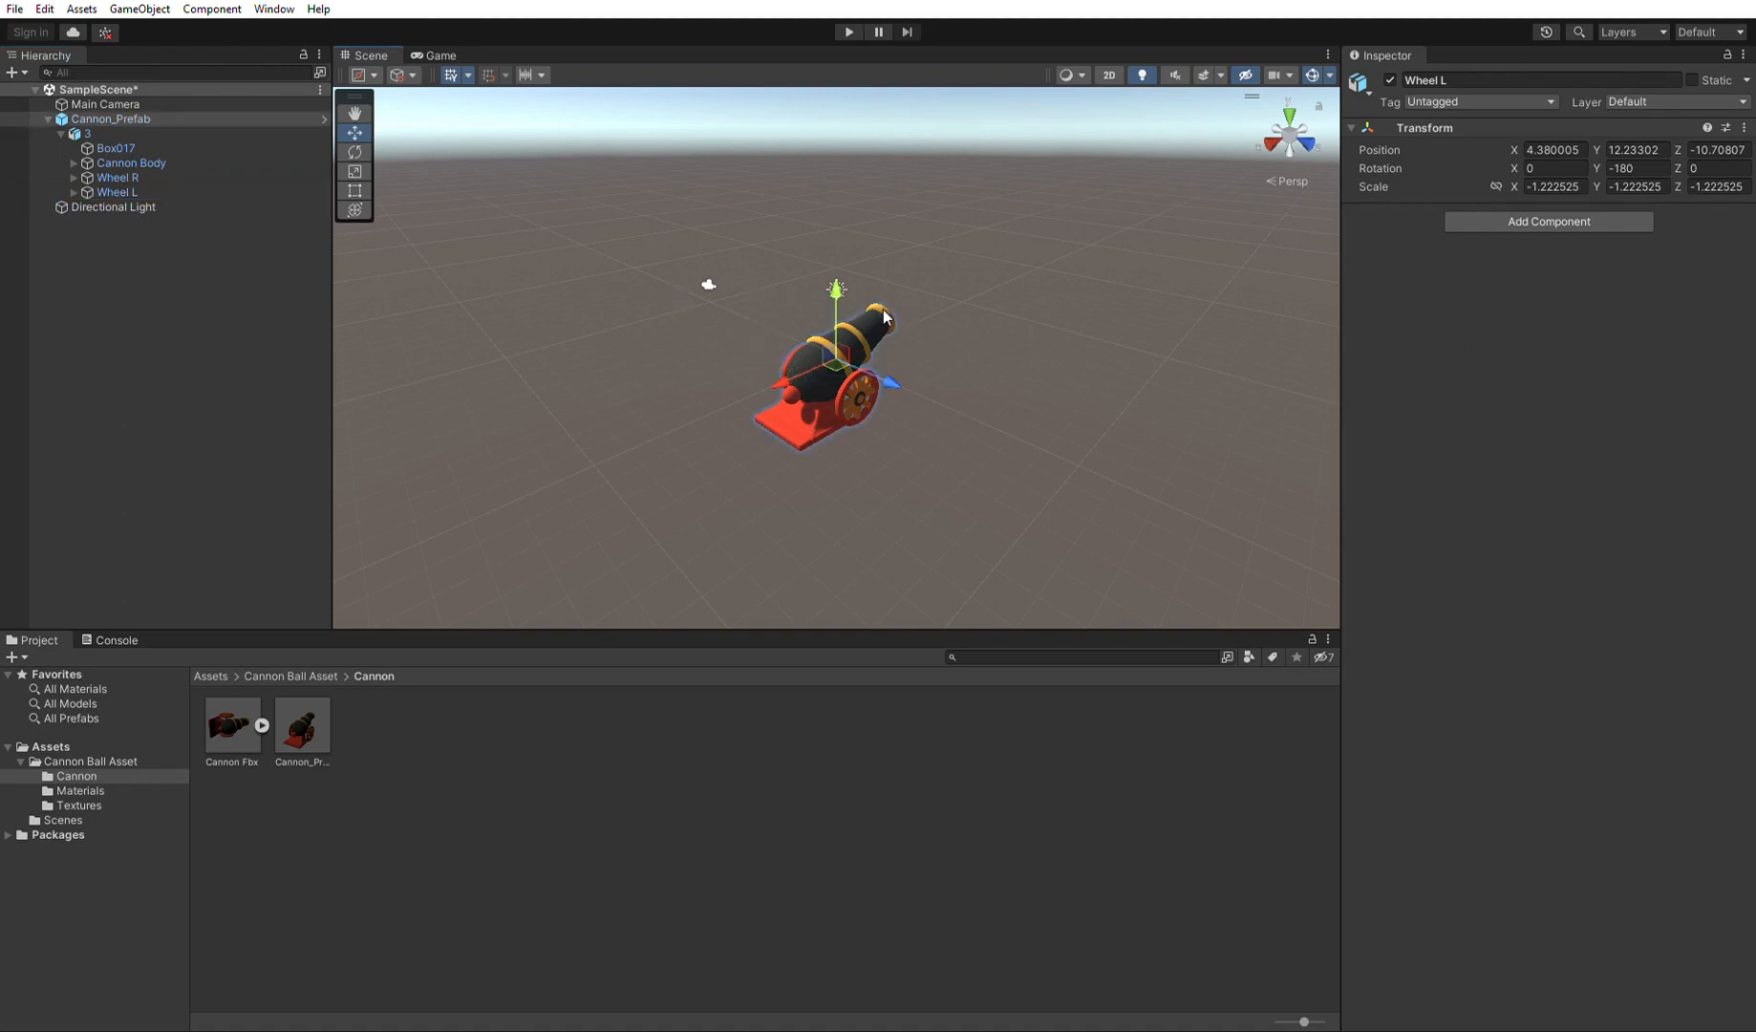
left_click(164, 161)
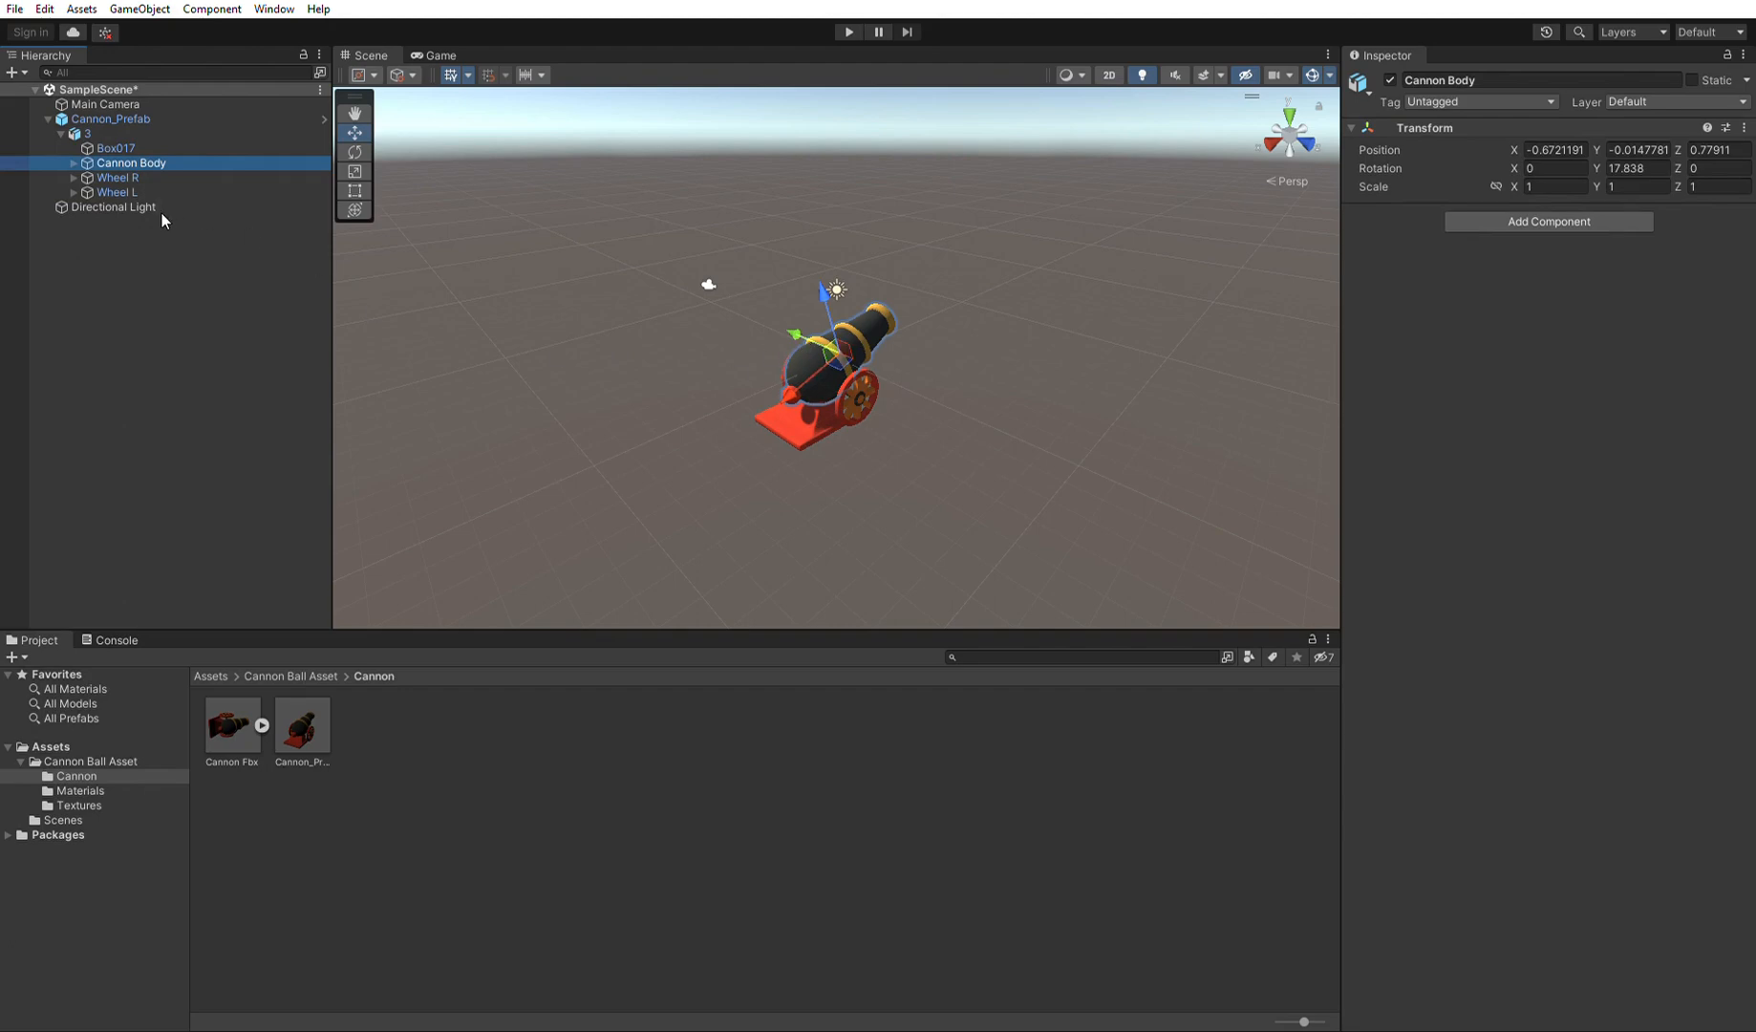
left_click(47, 119)
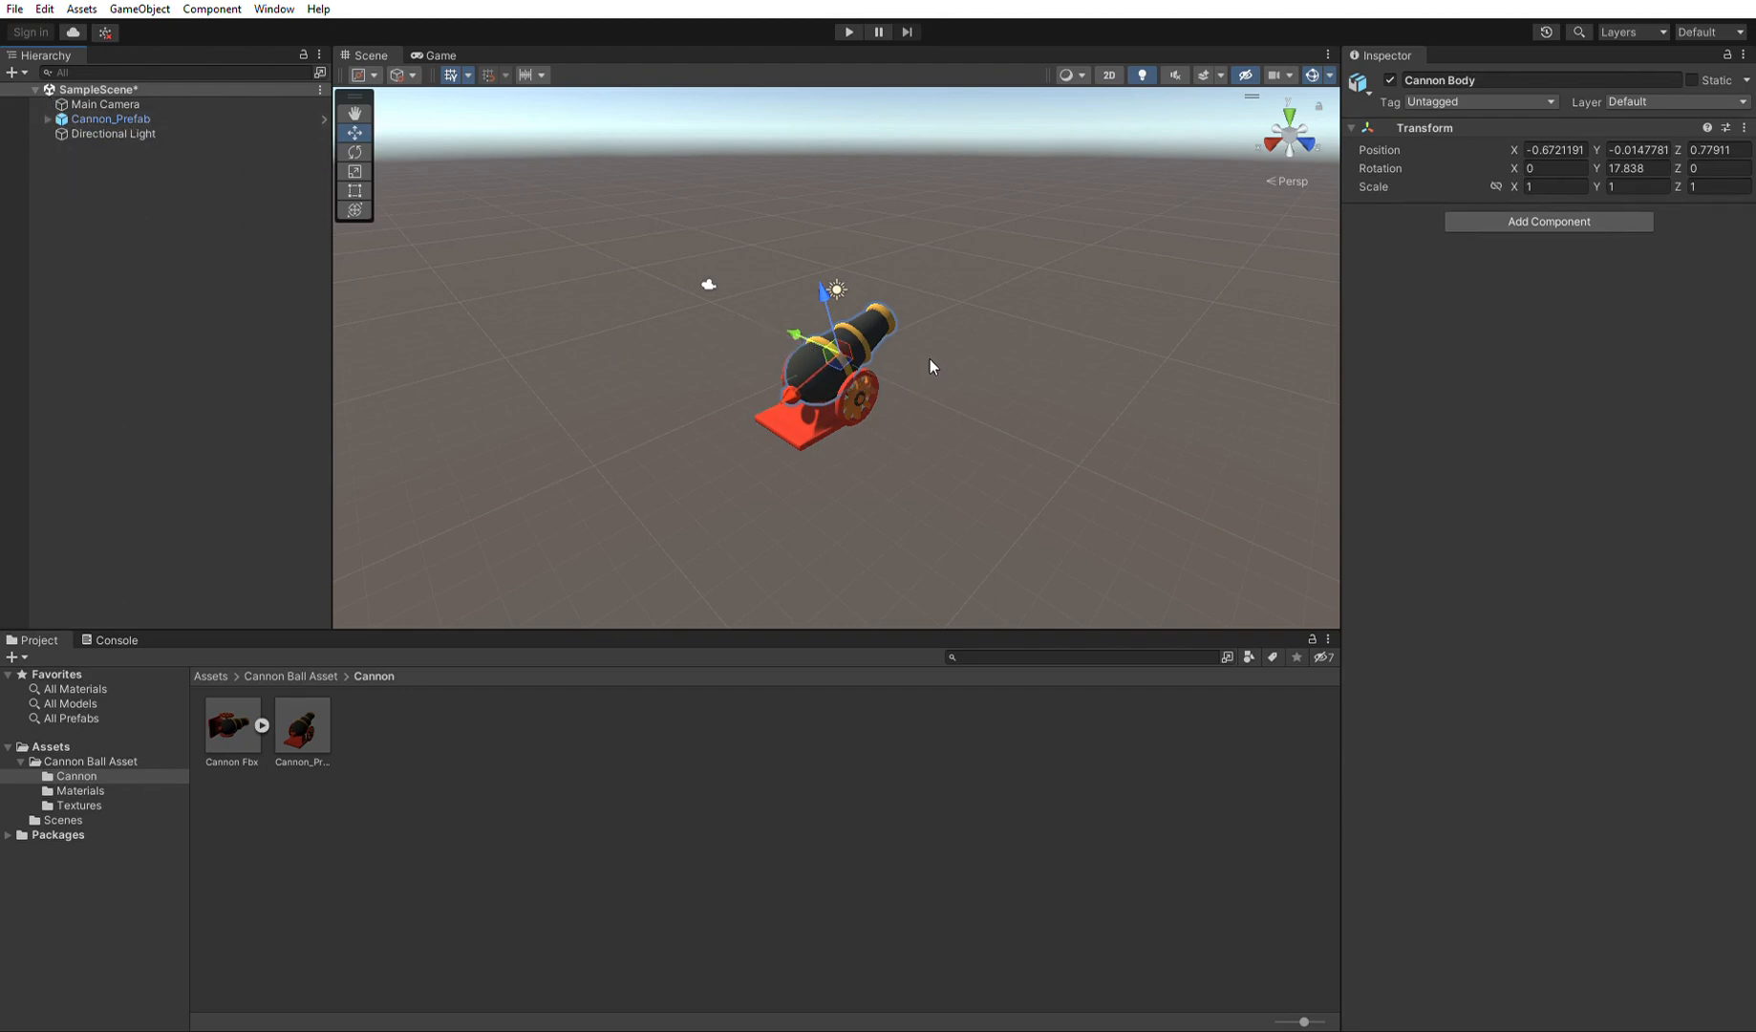
Add a cube to the scene and name it bricks.
left_click(242, 366)
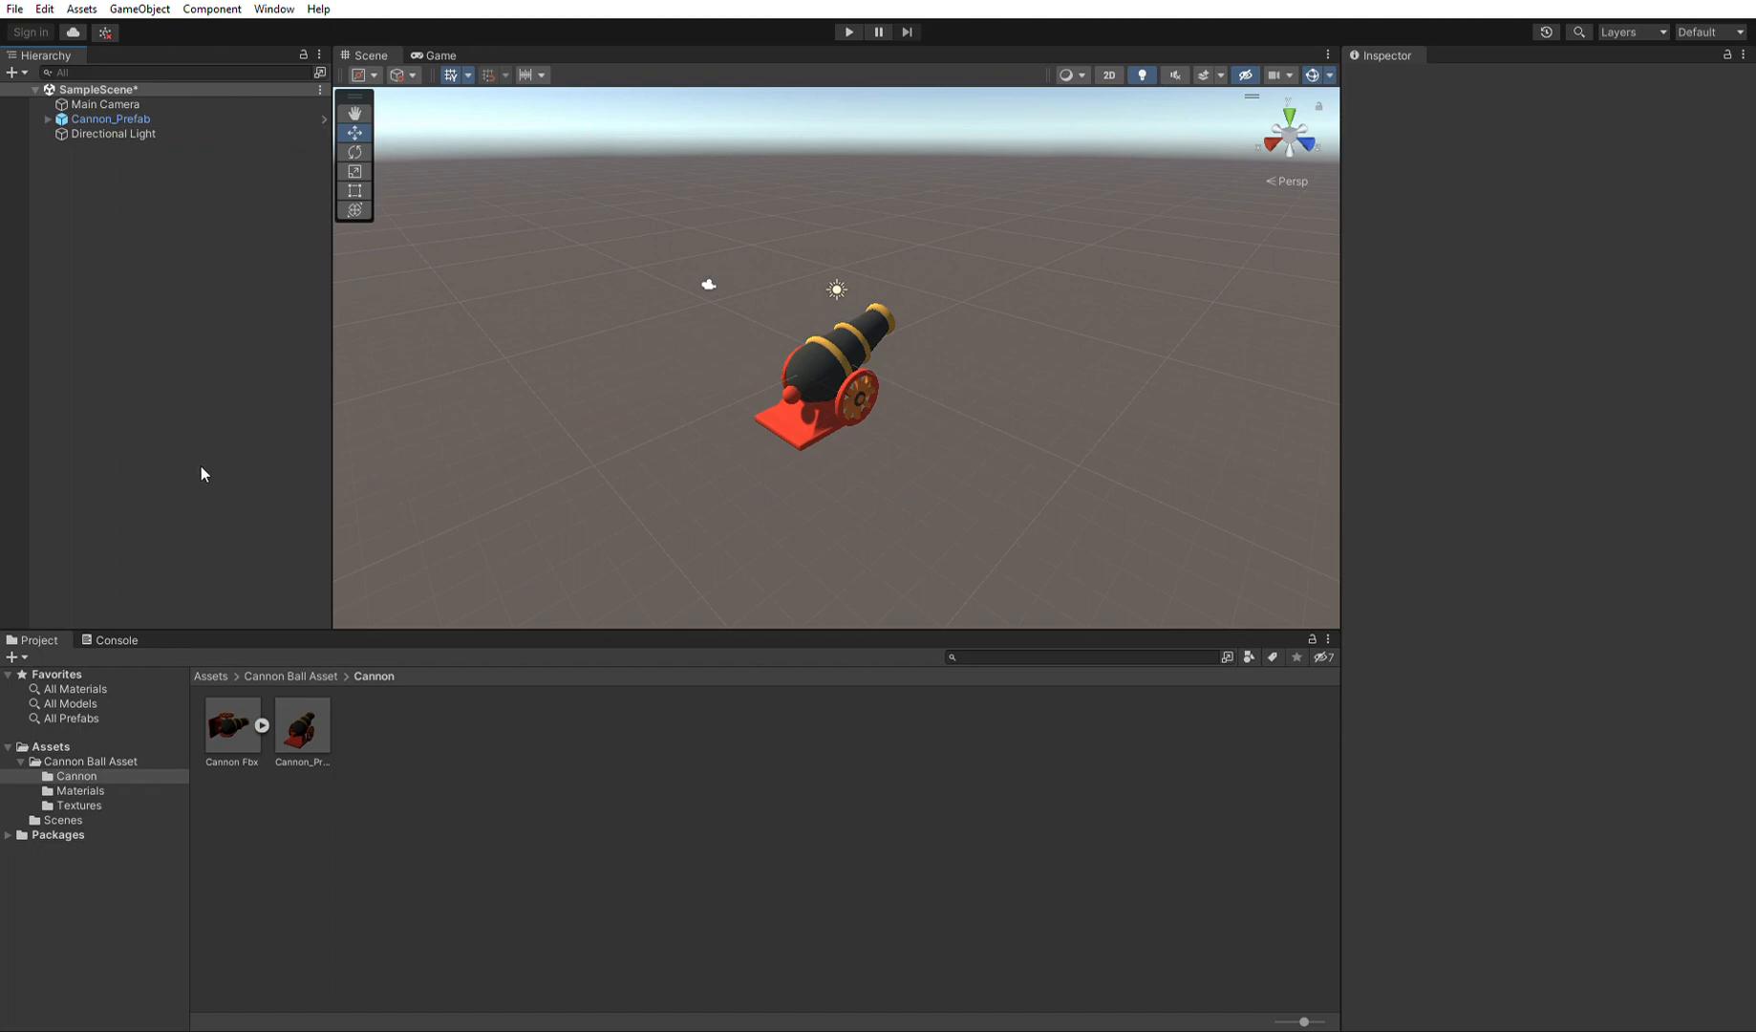
left_click(383, 461)
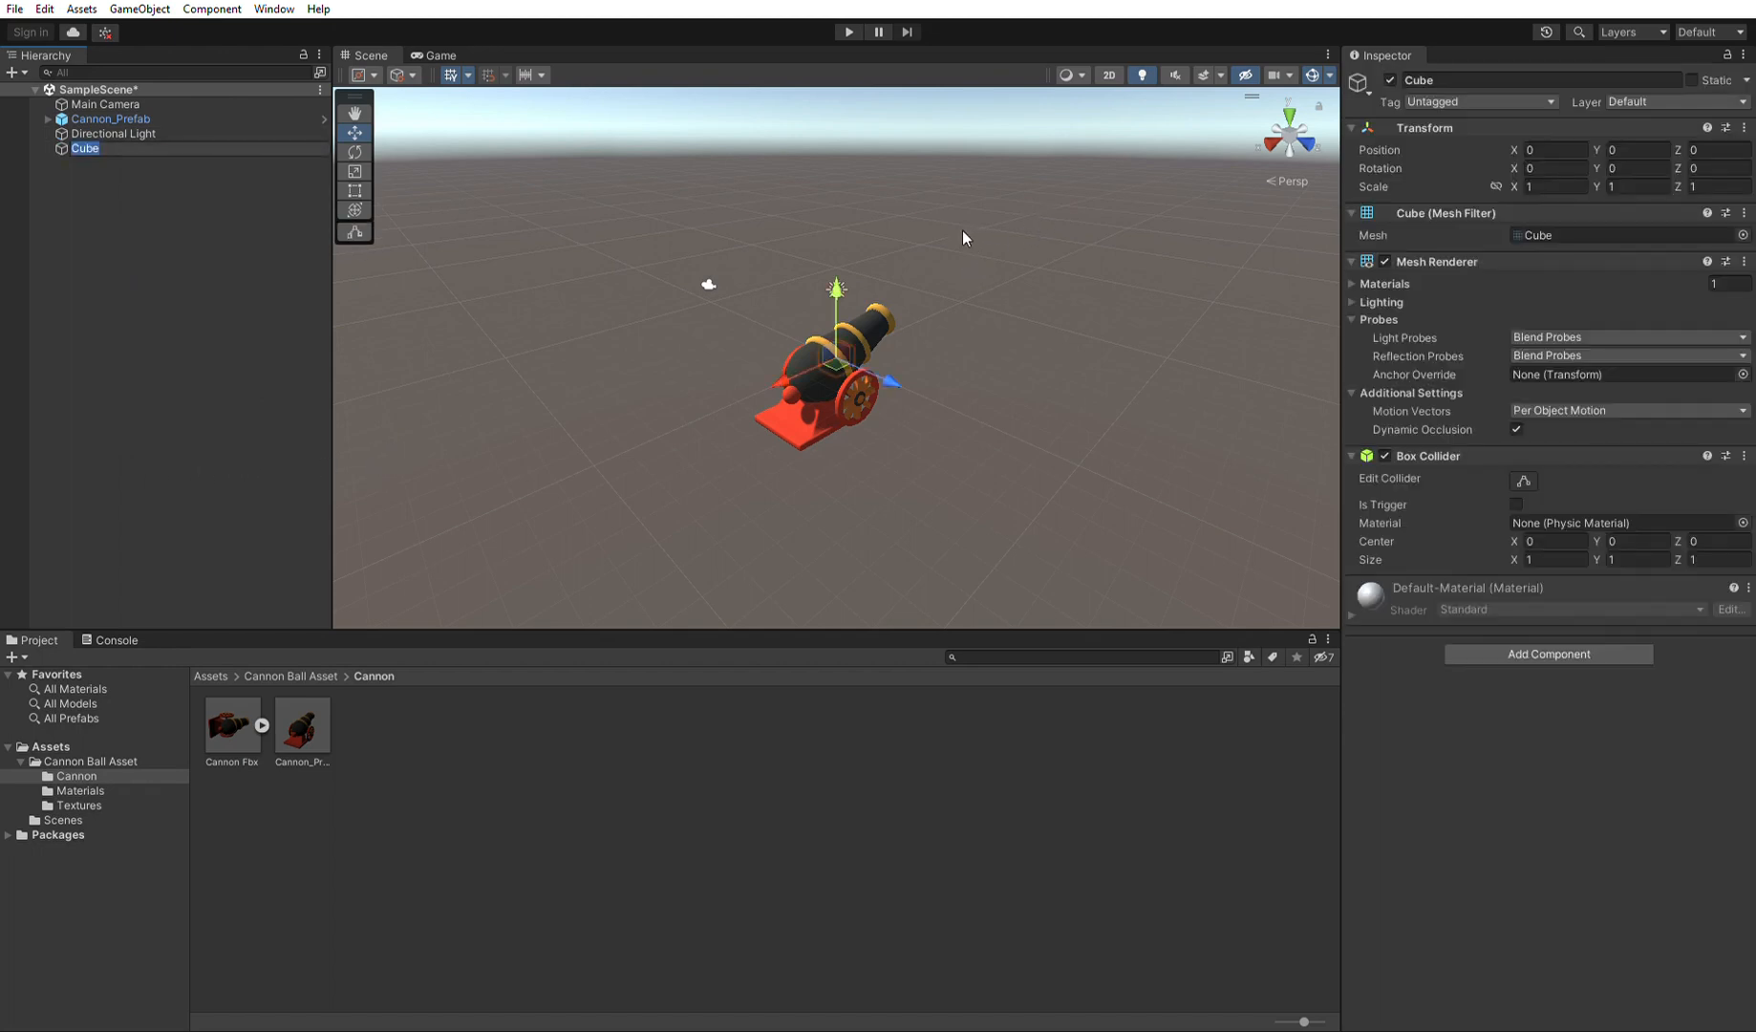
type("bricks")
key("Return")
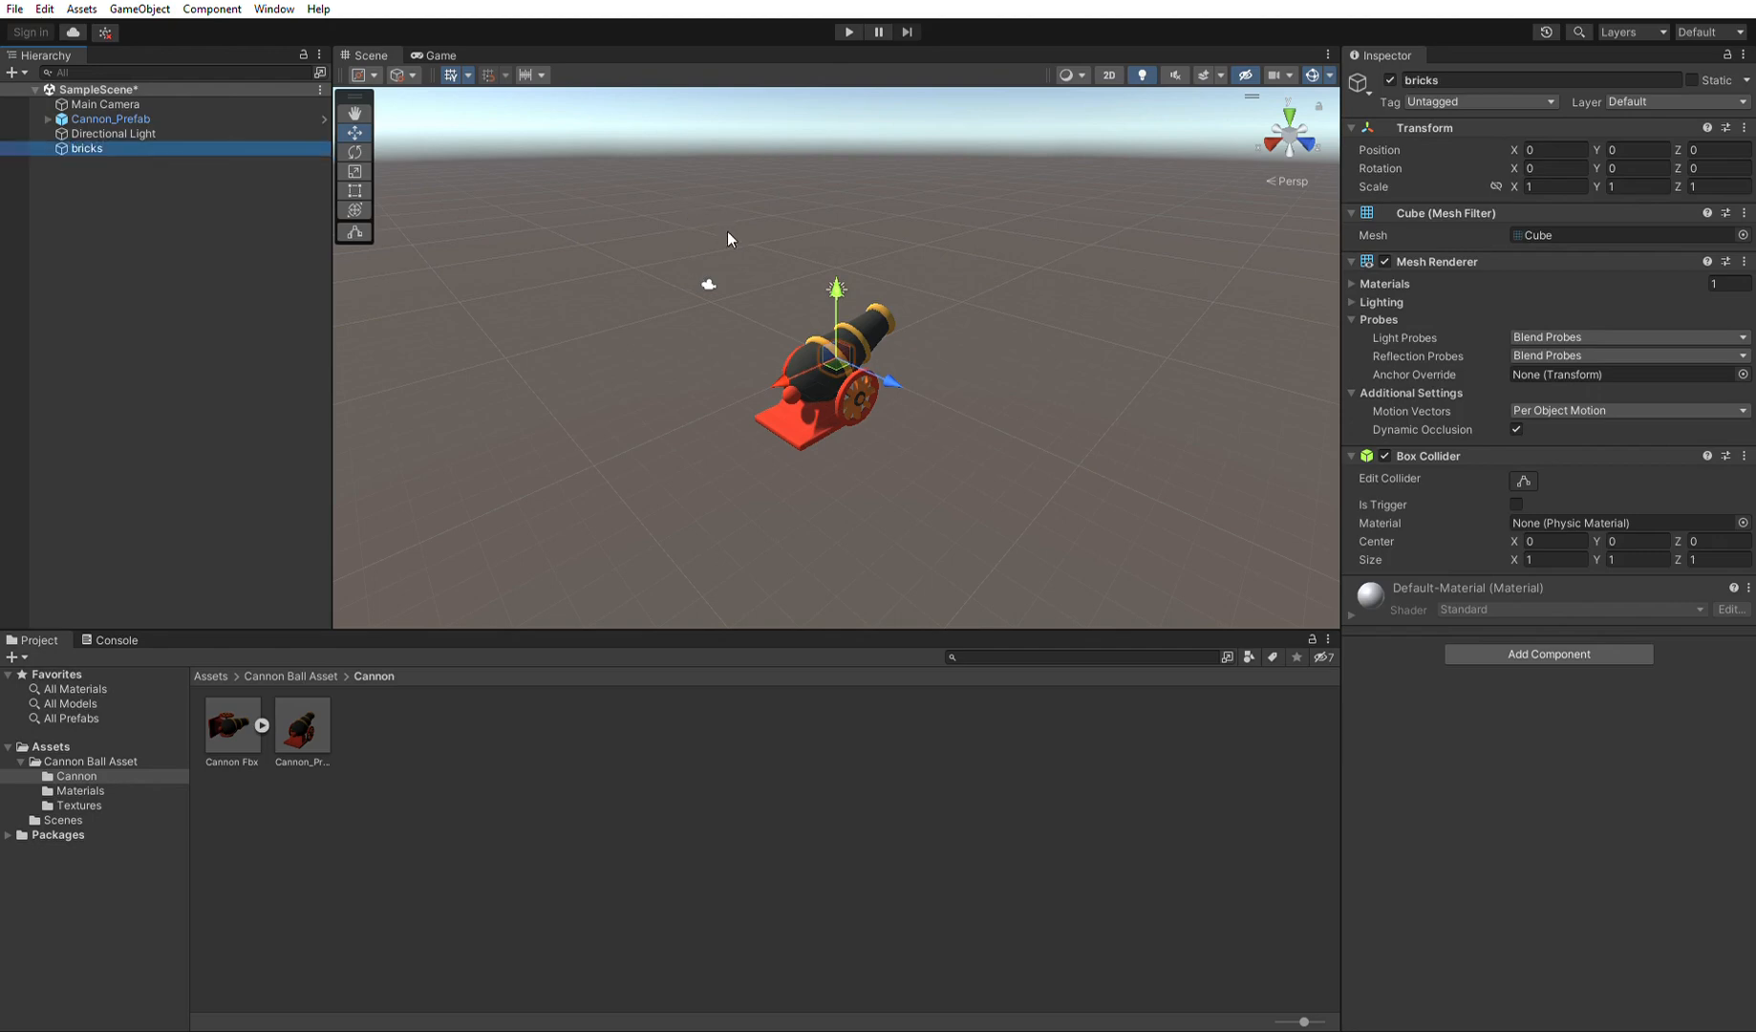
Move the bricks cube along X to about -26.97, in front of the cannon's muzzle.
left_click_drag(785, 372, 947, 310)
left_click_drag(812, 302, 643, 354, "alt")
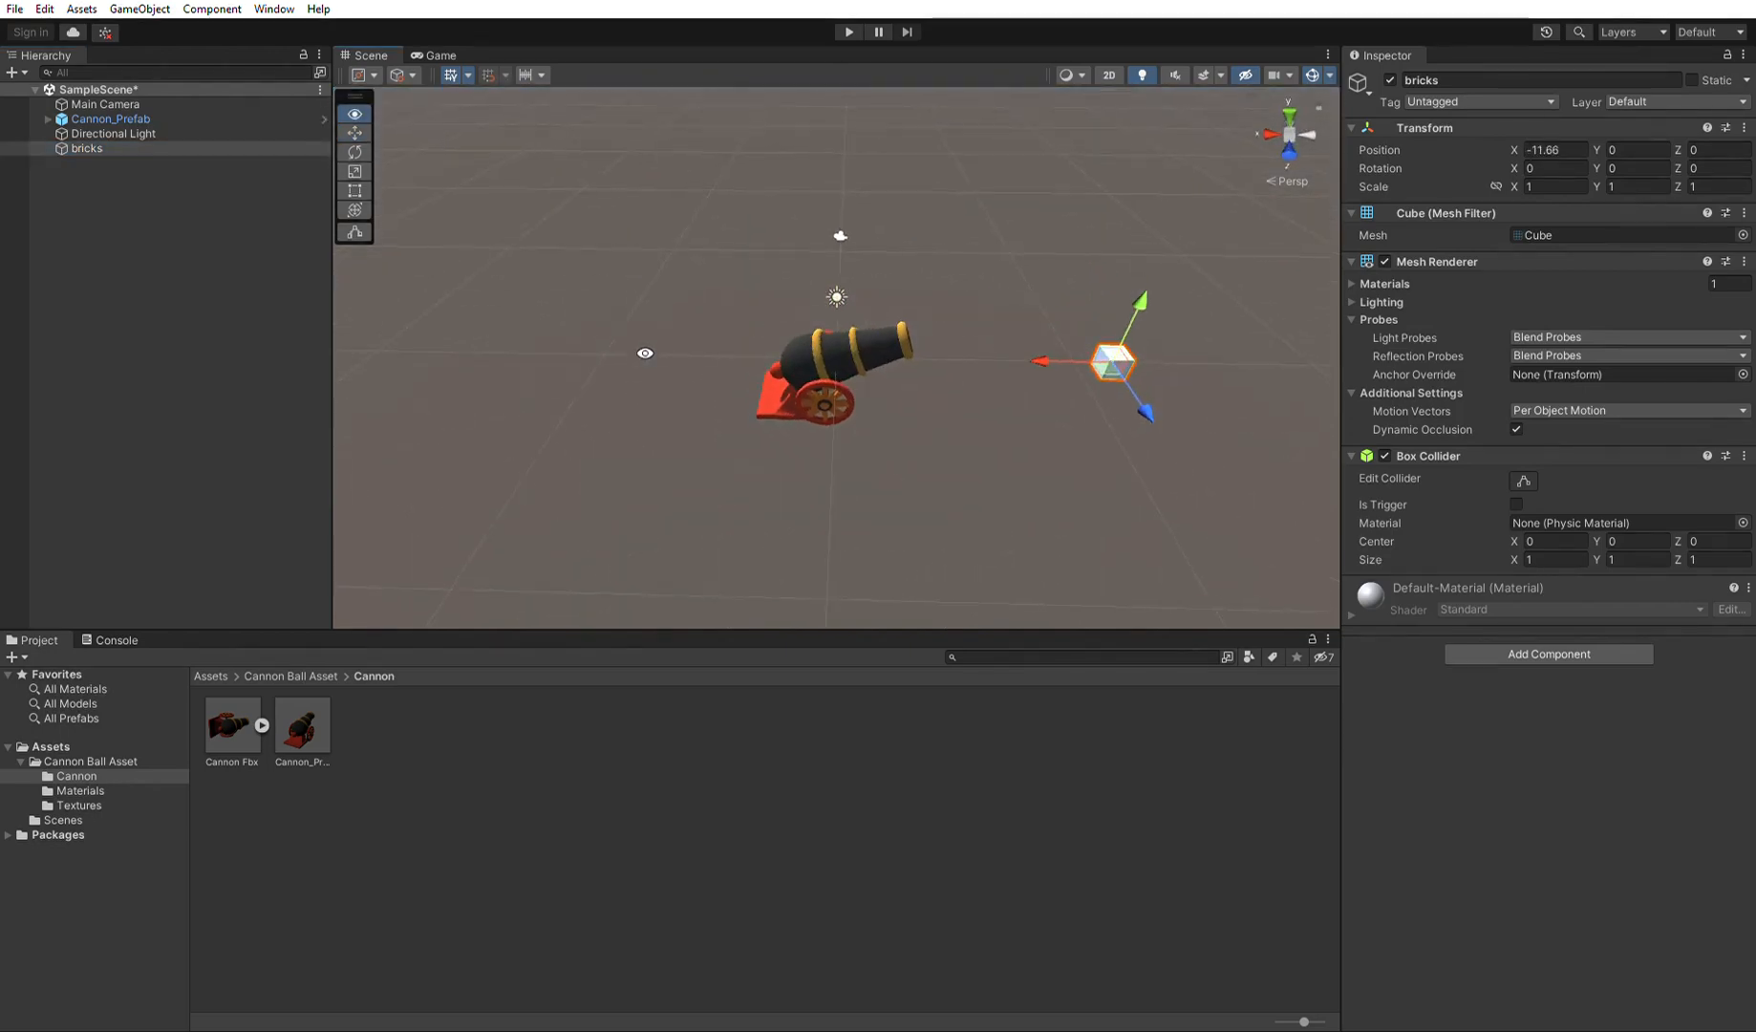
scroll(861, 342, "down", 5)
left_click_drag(983, 353, 1195, 336)
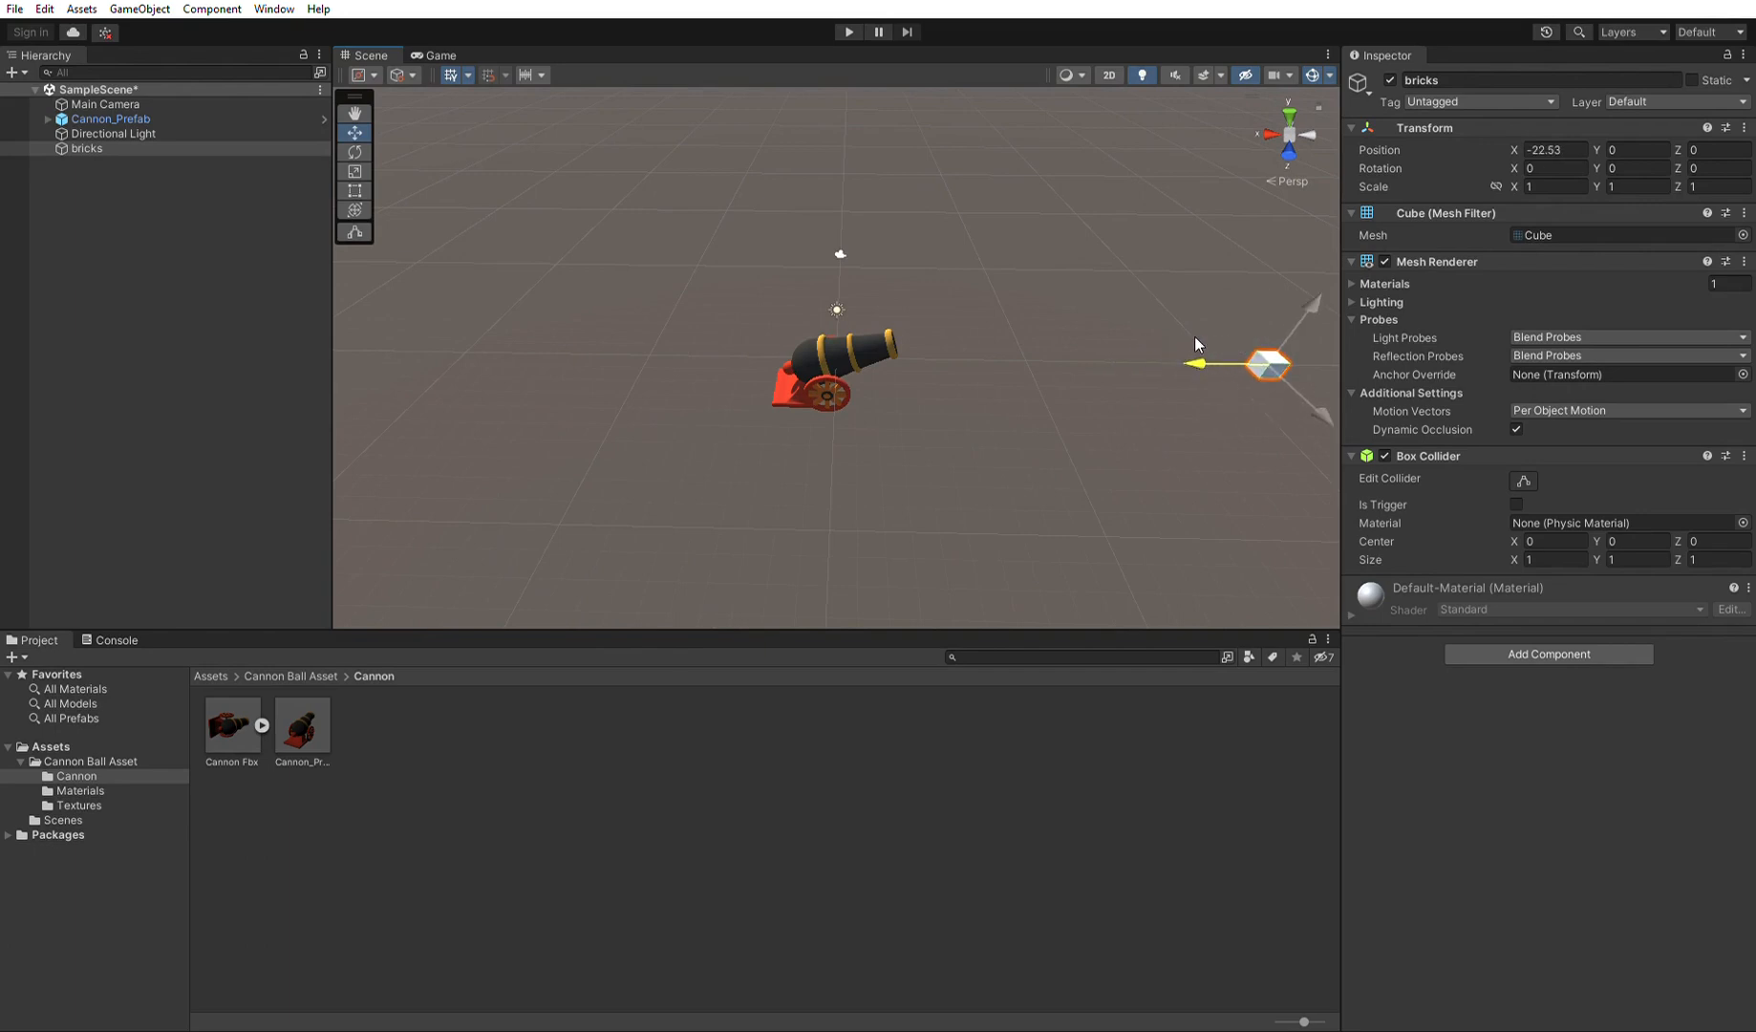
scroll(1071, 387, "down", 2)
scroll(1071, 388, "down", 1)
middle_click_drag(1049, 334, 801, 288)
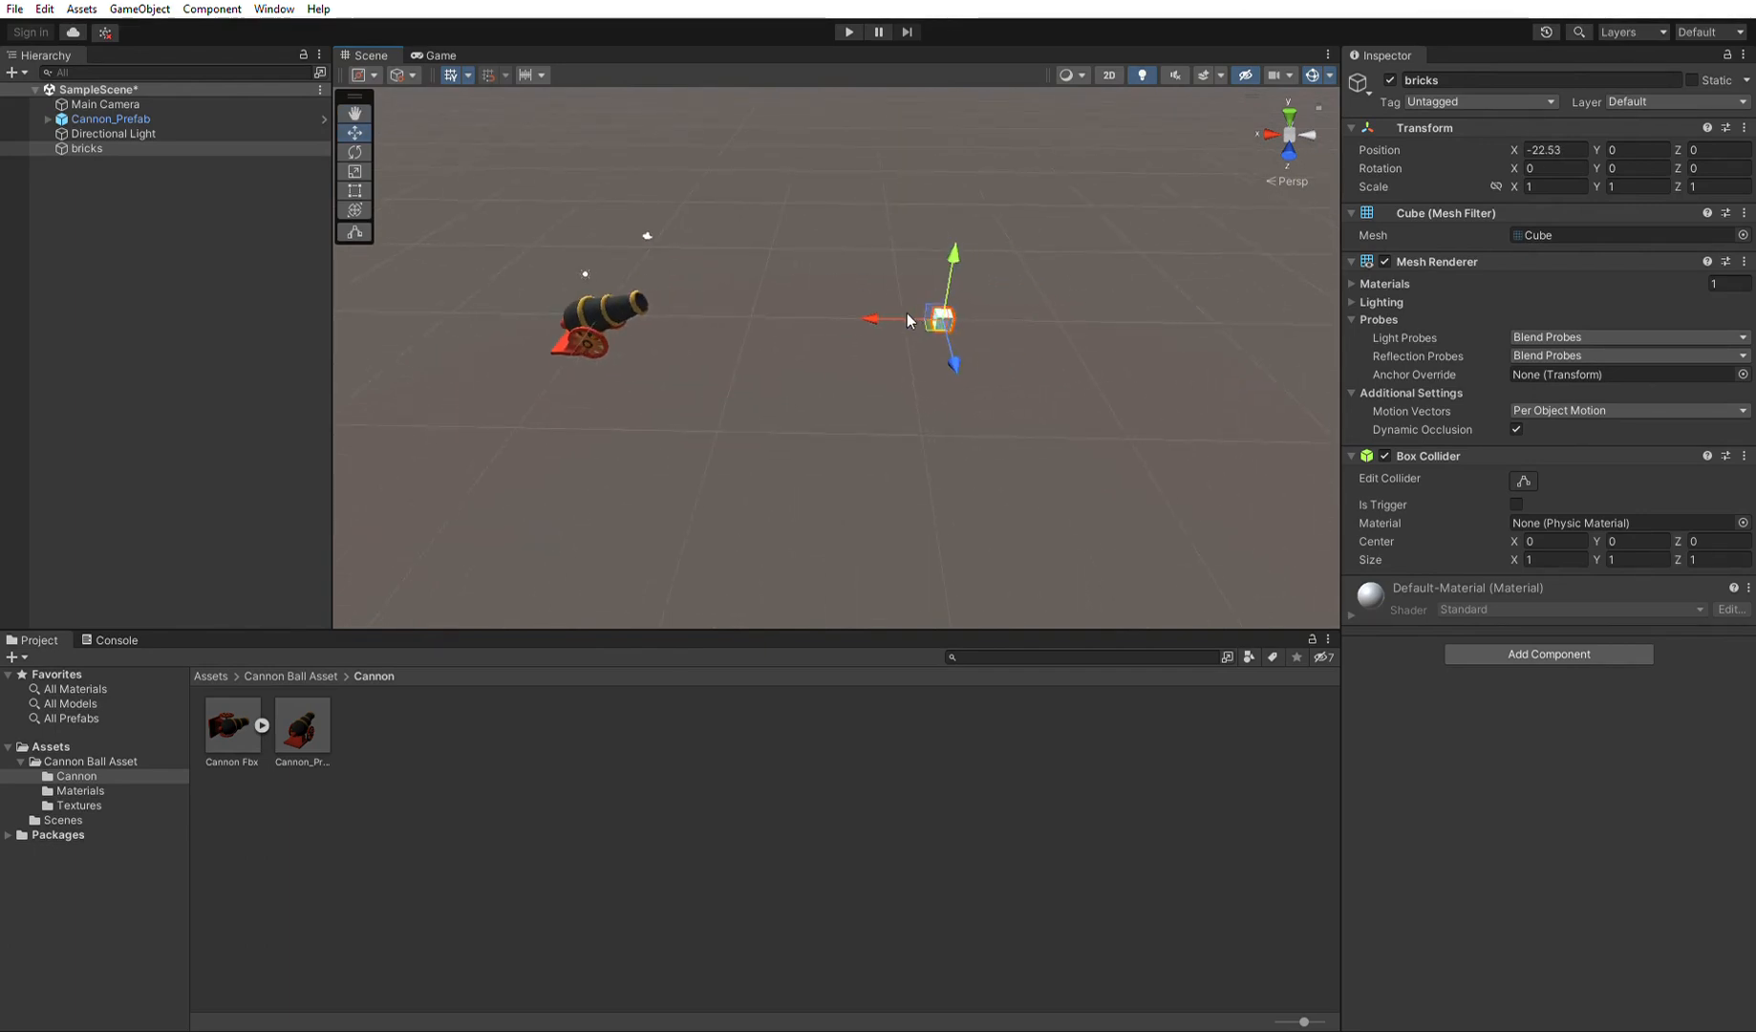
left_click_drag(895, 316, 949, 291)
left_click_drag(795, 310, 857, 342, "alt")
scroll(971, 273, "up", 8)
scroll(984, 259, "down", 3)
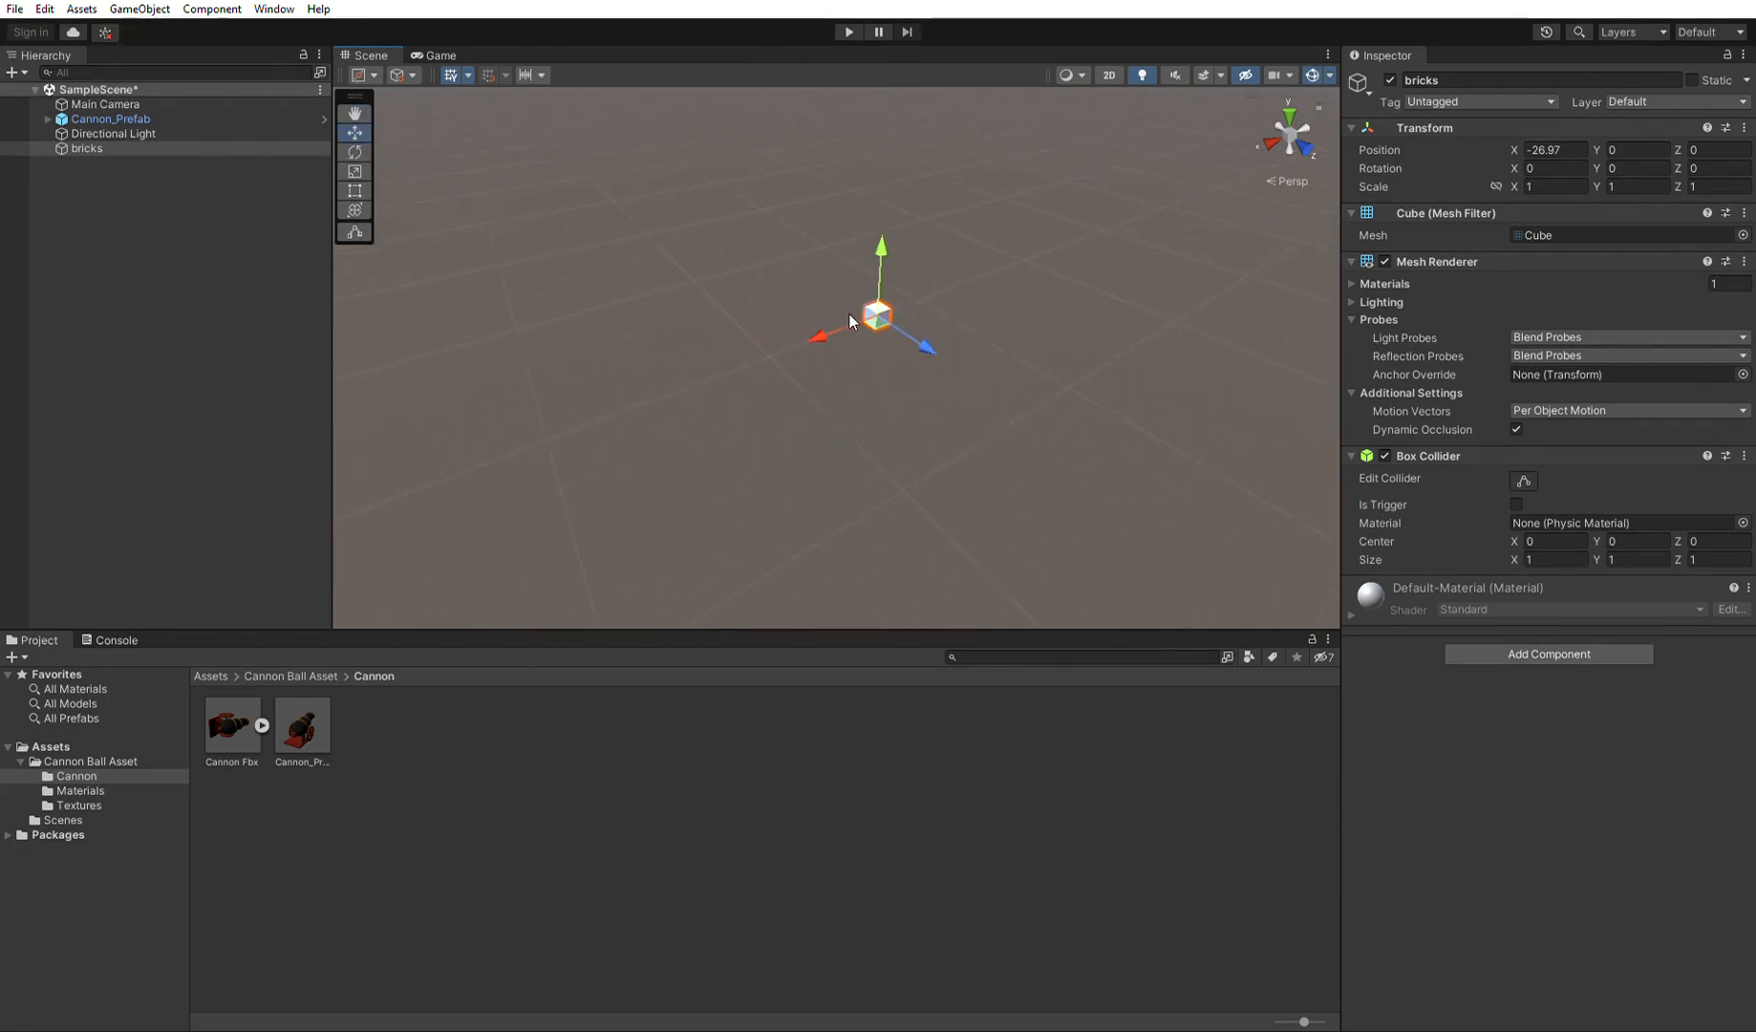
left_click_drag(835, 309, 1018, 276, "alt")
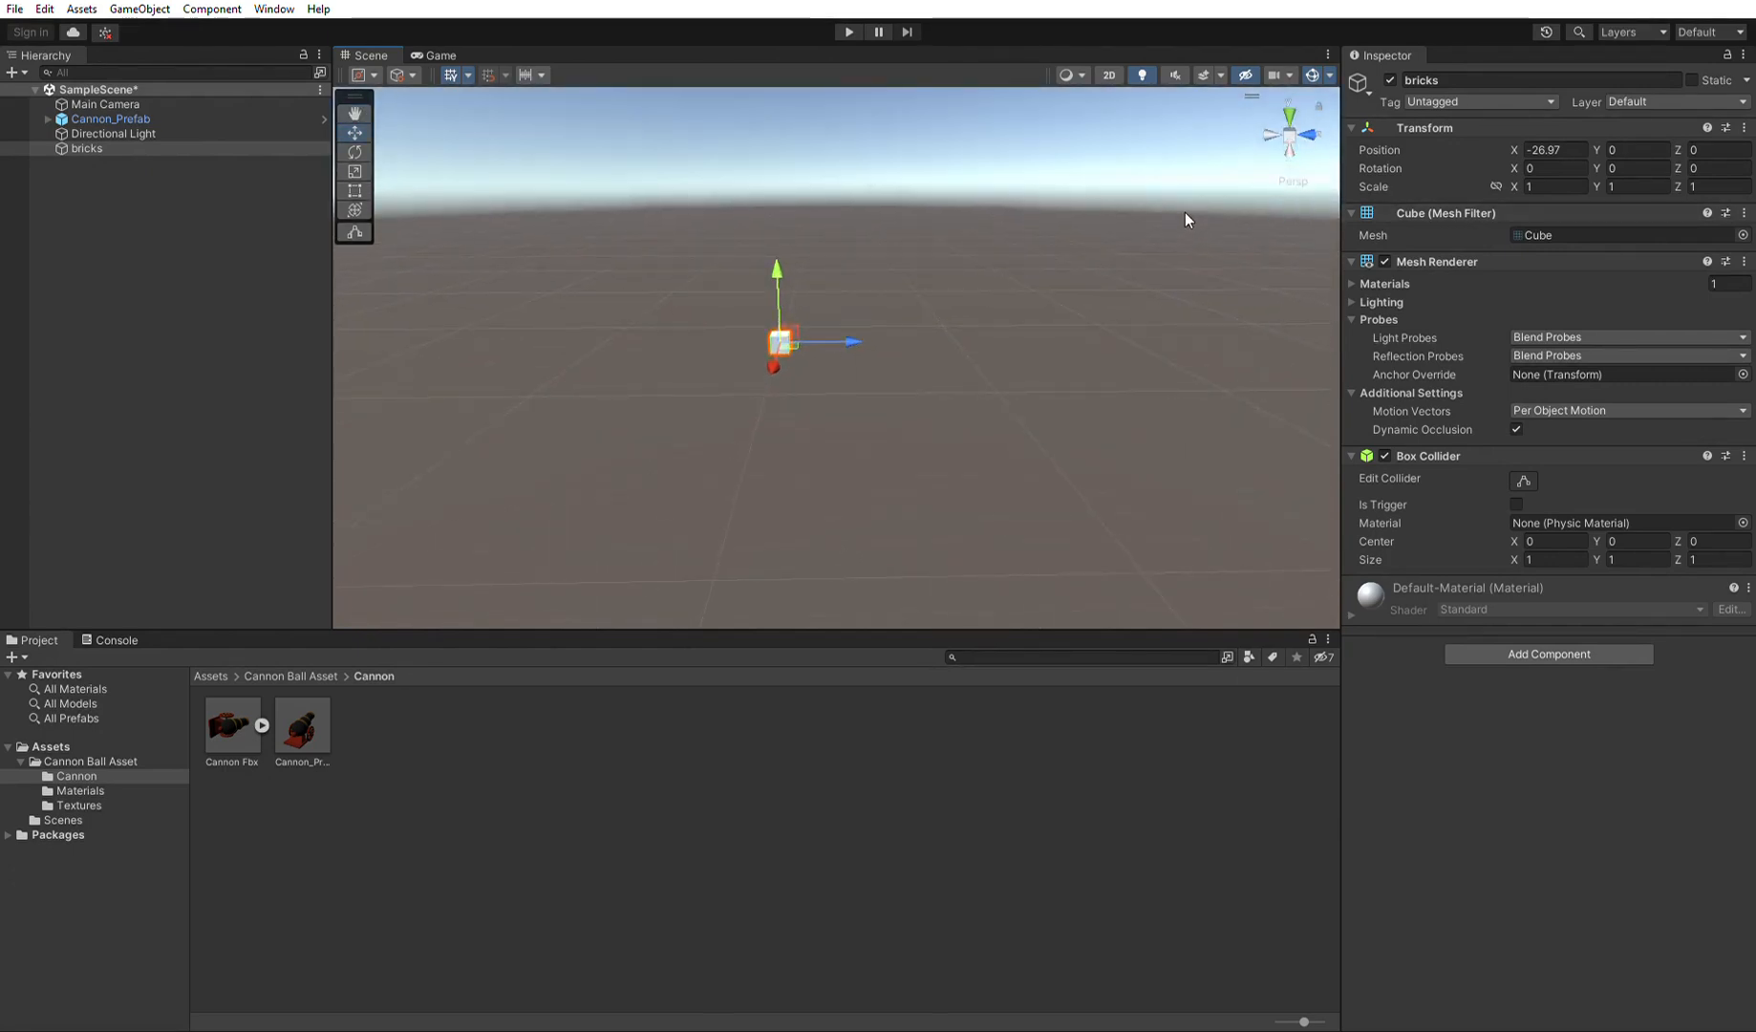
Scale the bricks cube into a wide block, about 2.15 in Y and 5.08 in Z.
left_click(355, 171)
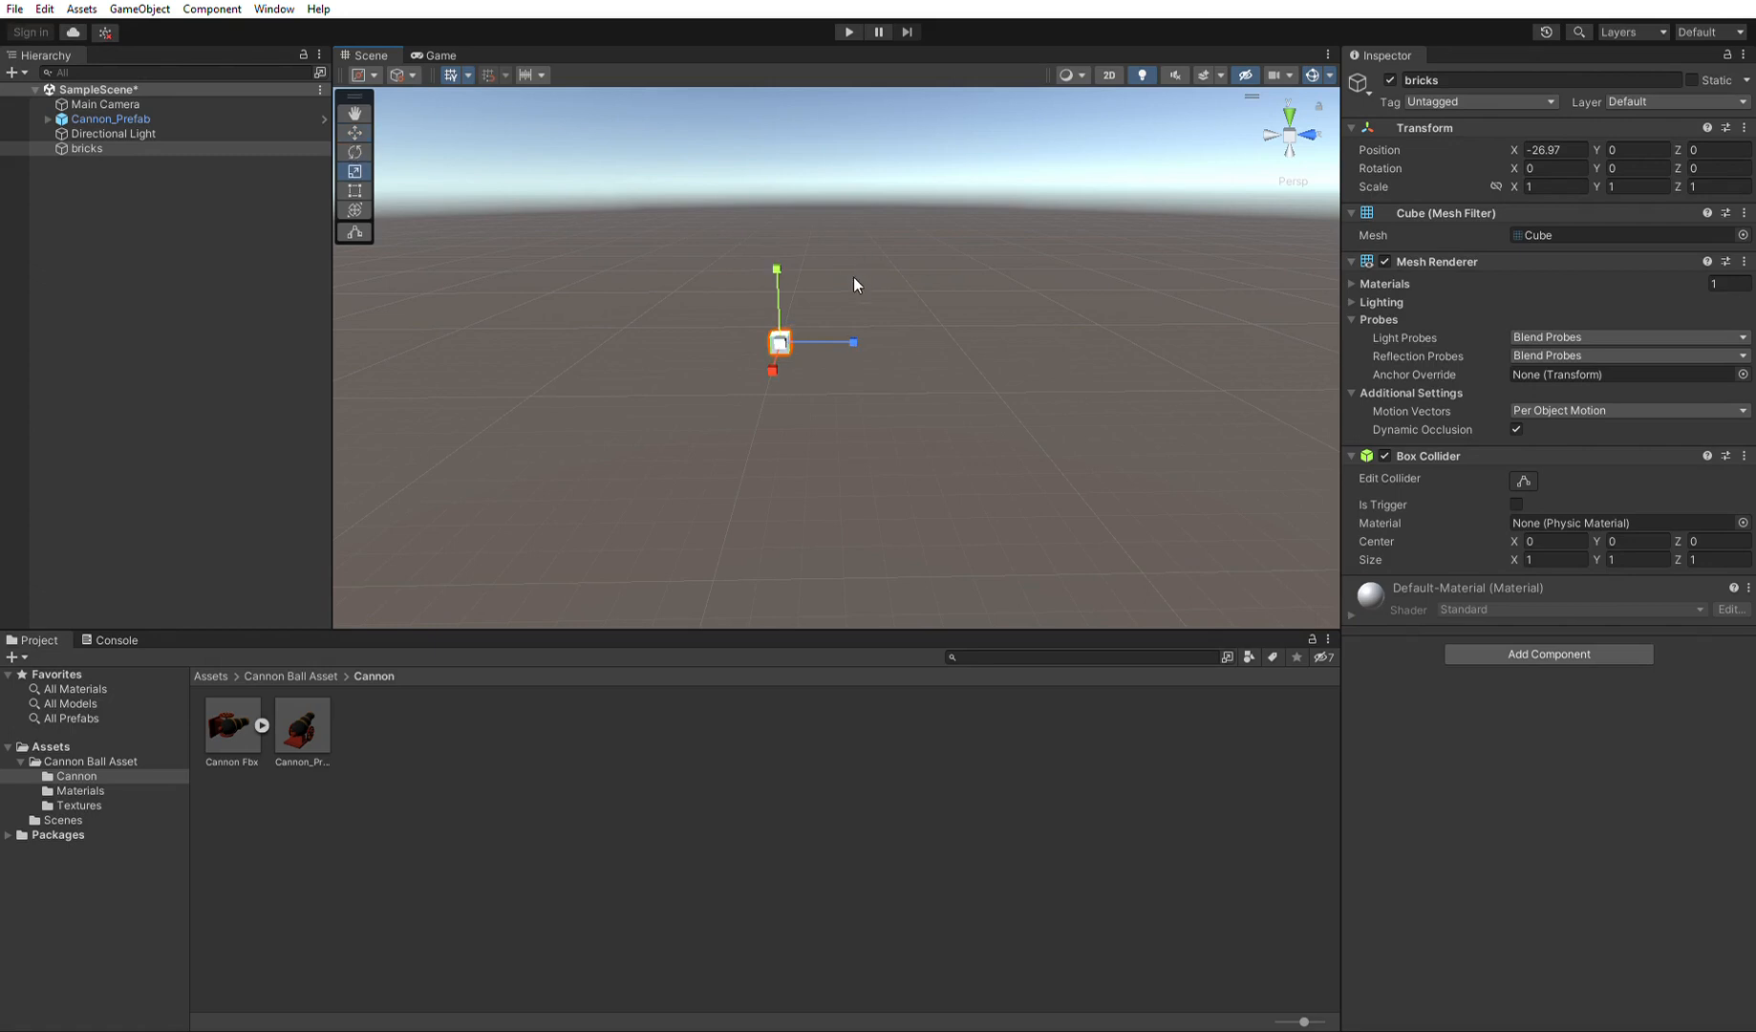
left_click_drag(853, 342, 1058, 305)
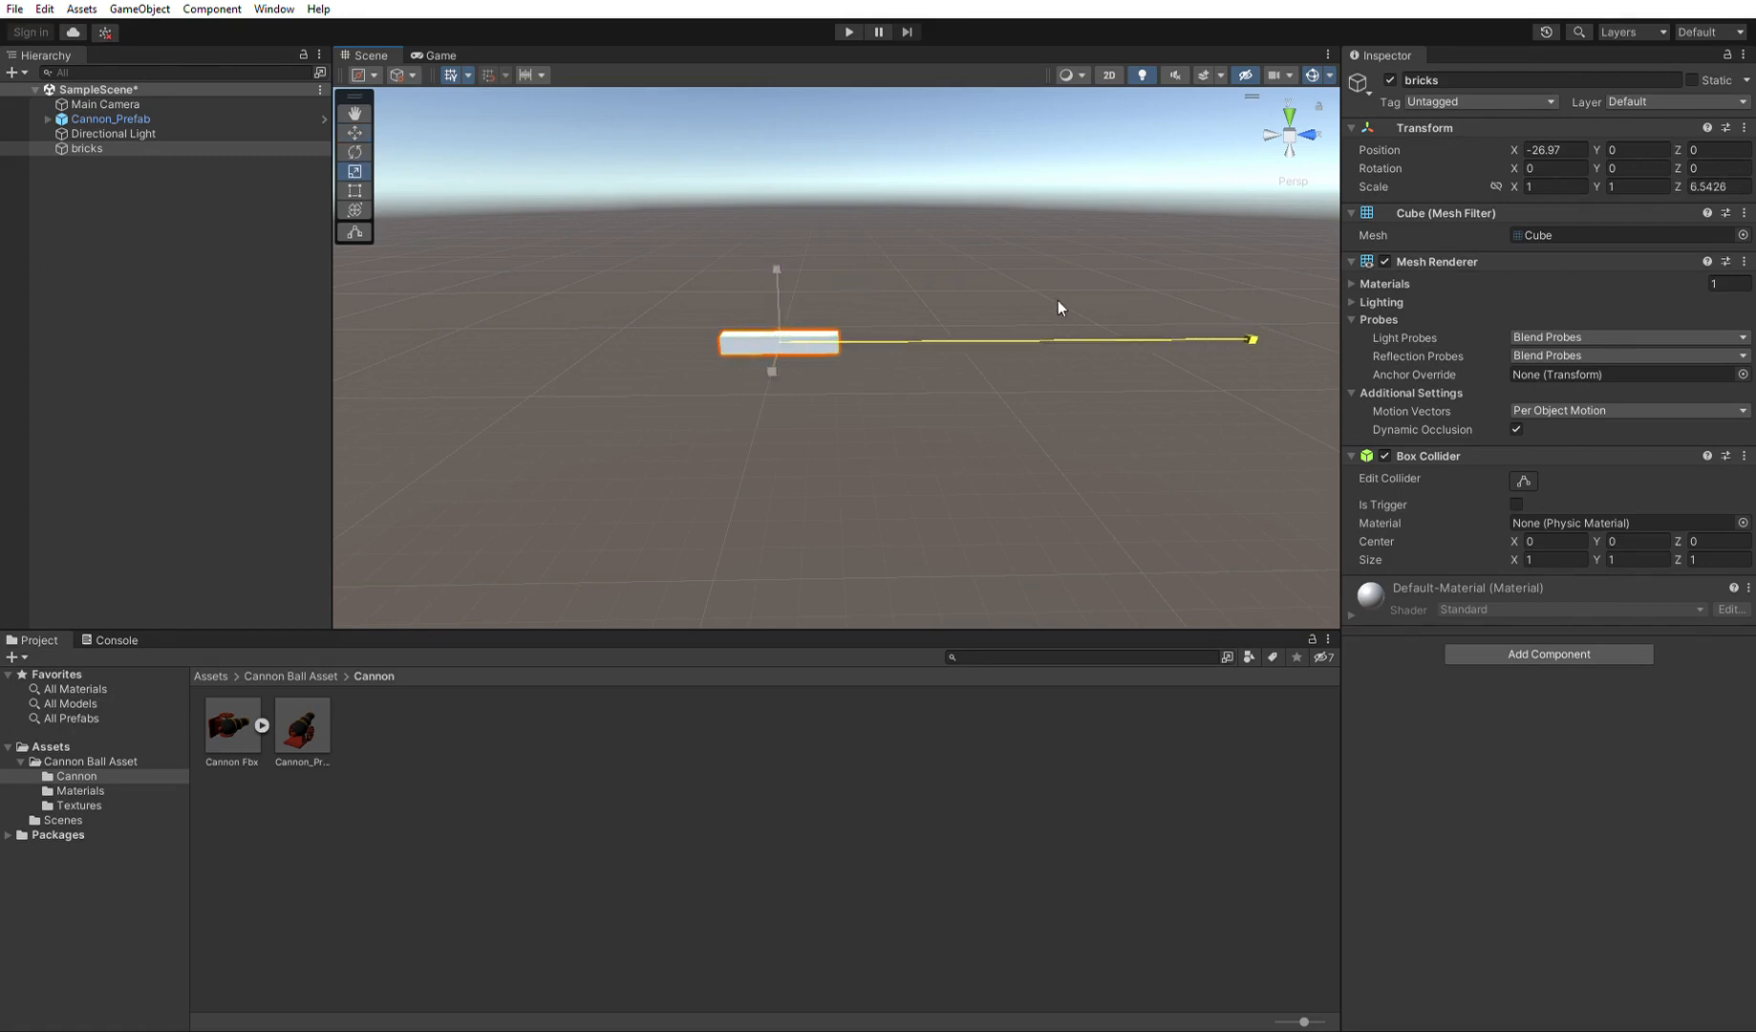
left_click_drag(775, 246, 765, 153)
scroll(992, 376, "down", 3)
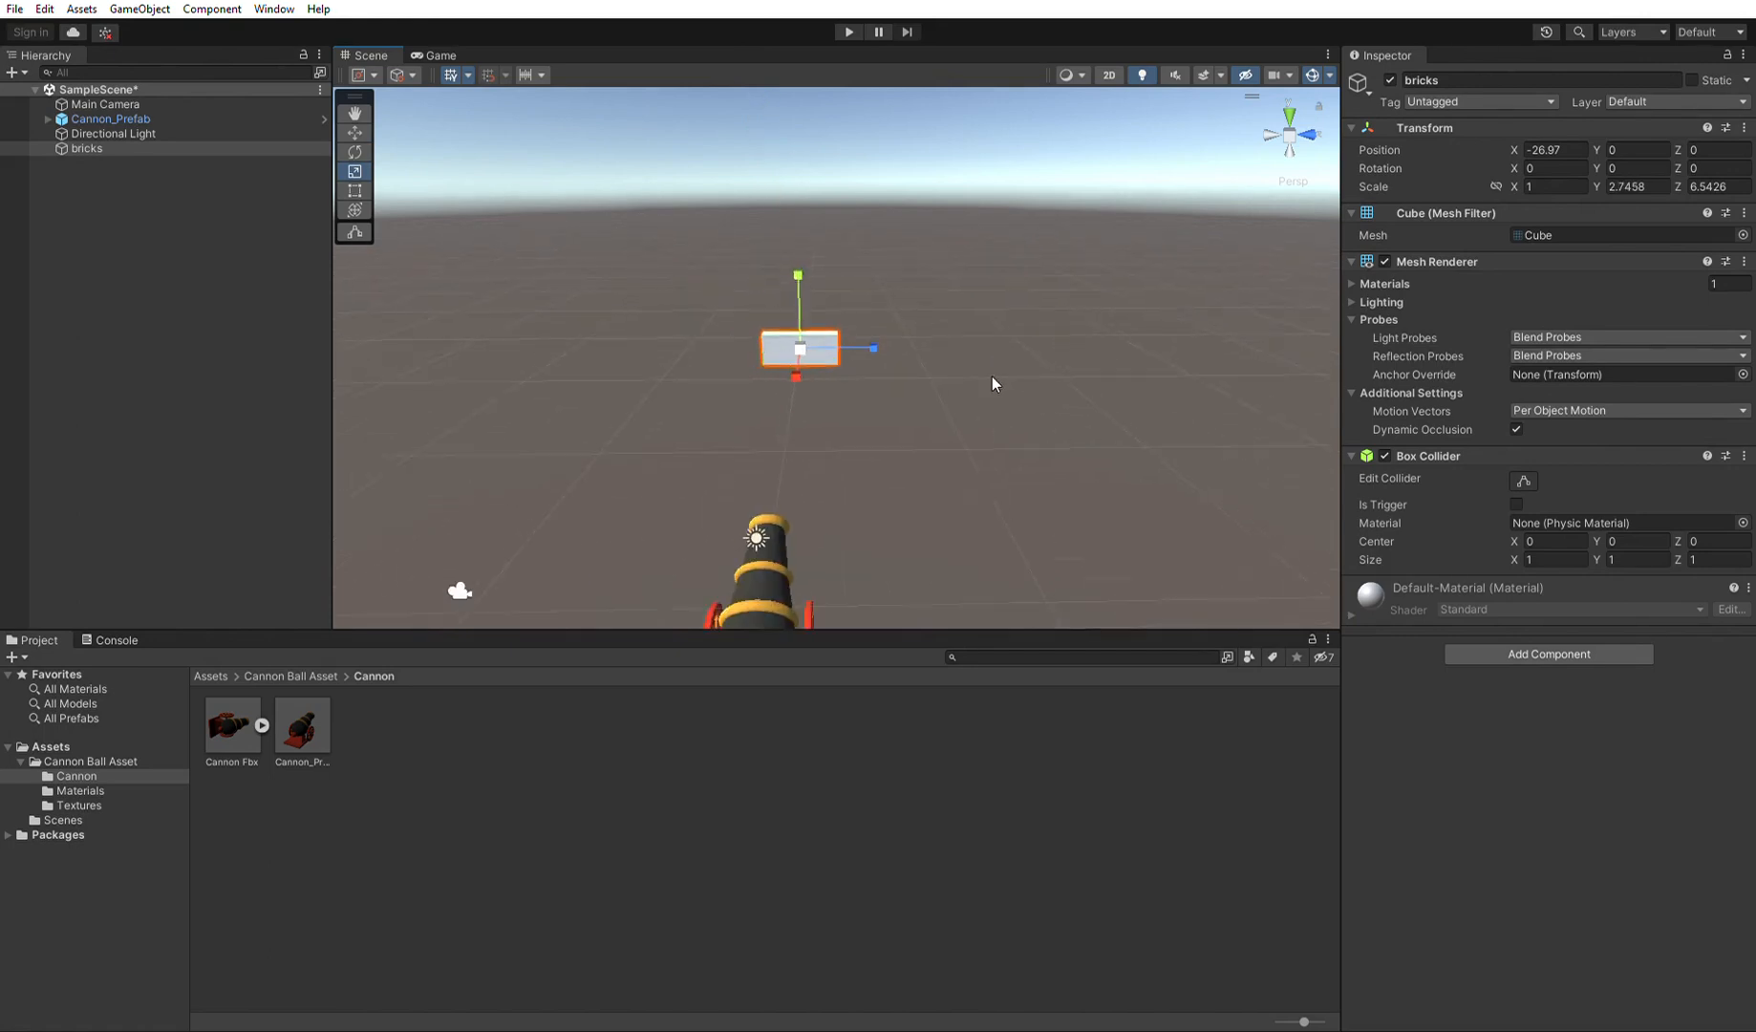
scroll(999, 368, "down", 2)
left_click_drag(879, 324, 865, 332)
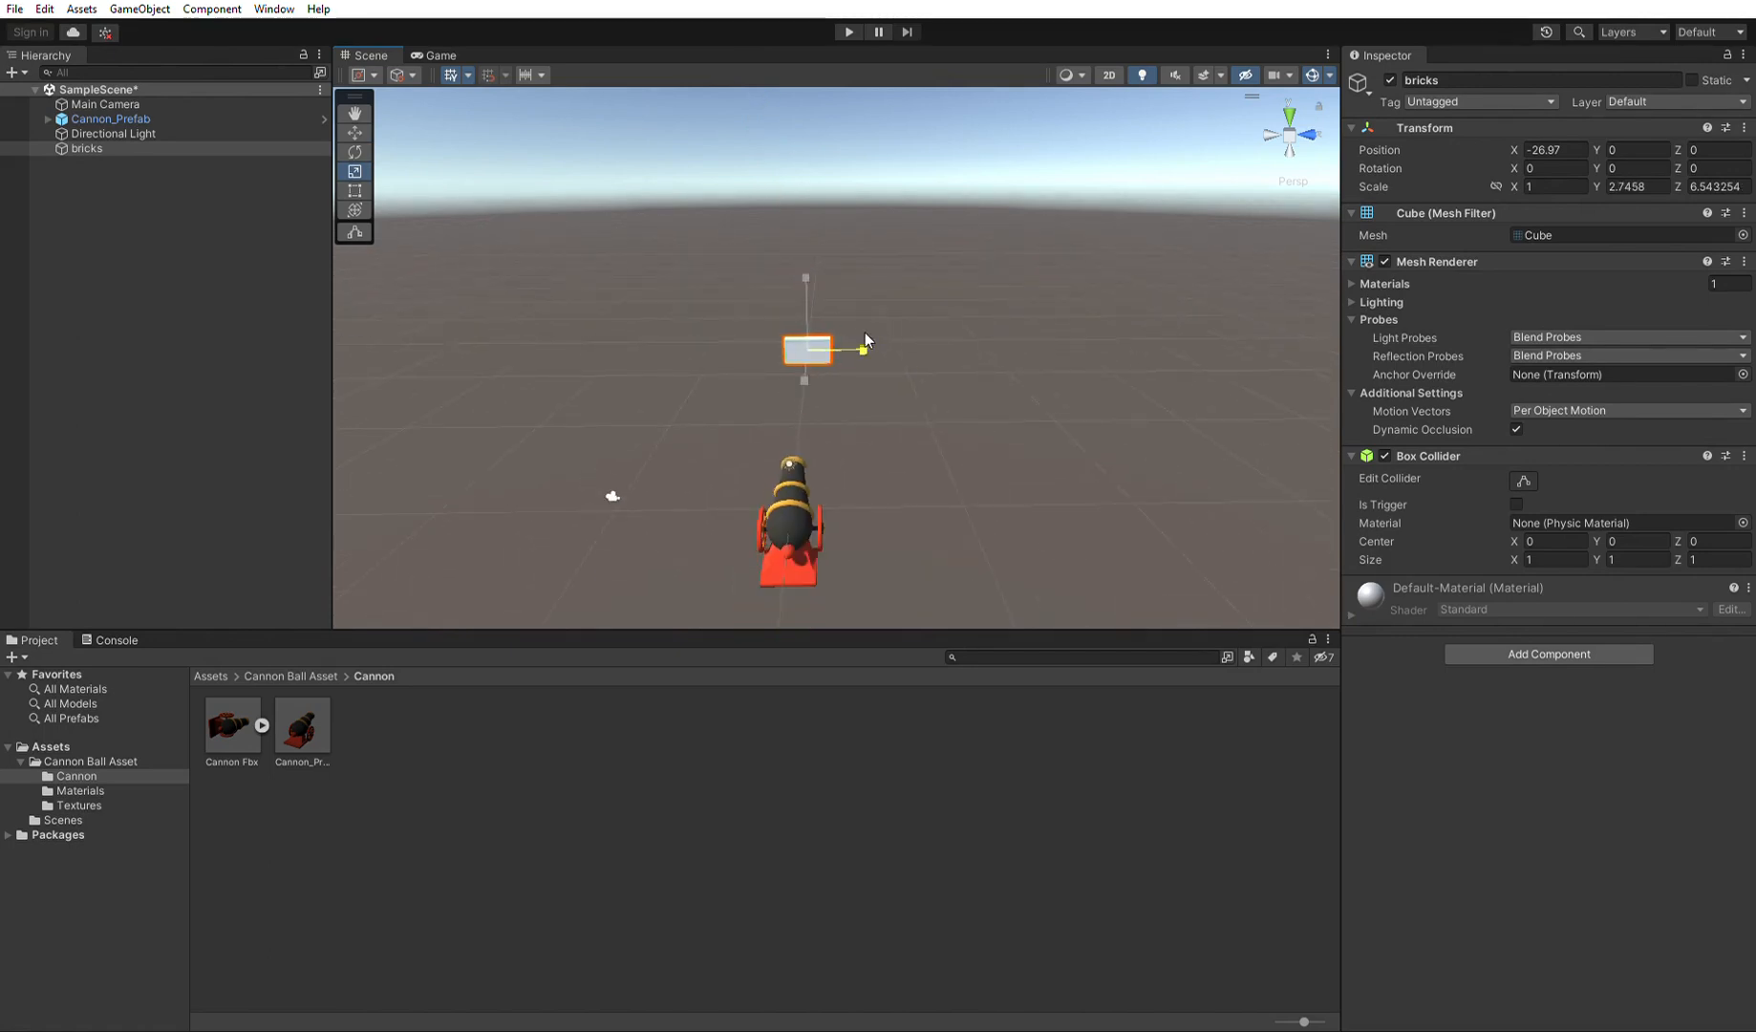
left_click_drag(801, 254, 753, 328)
key("f")
scroll(793, 317, "down", 3)
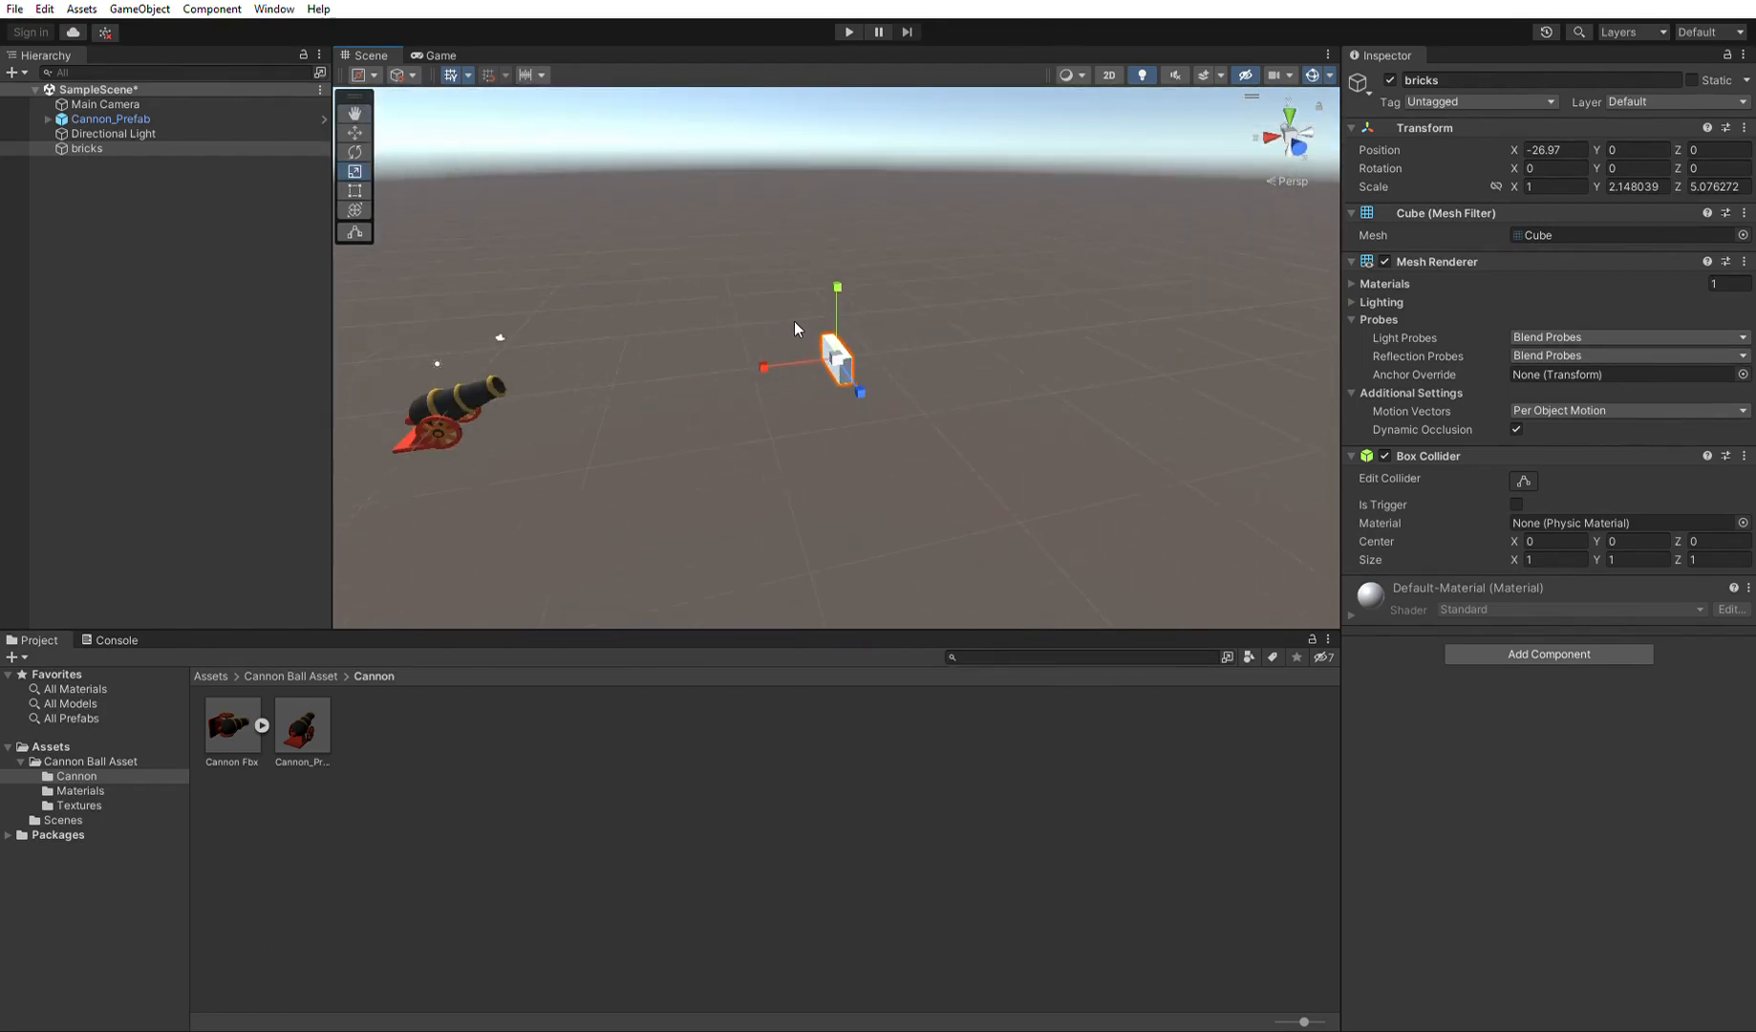
scroll(802, 331, "up", 5)
left_click_drag(787, 337, 804, 437, "alt")
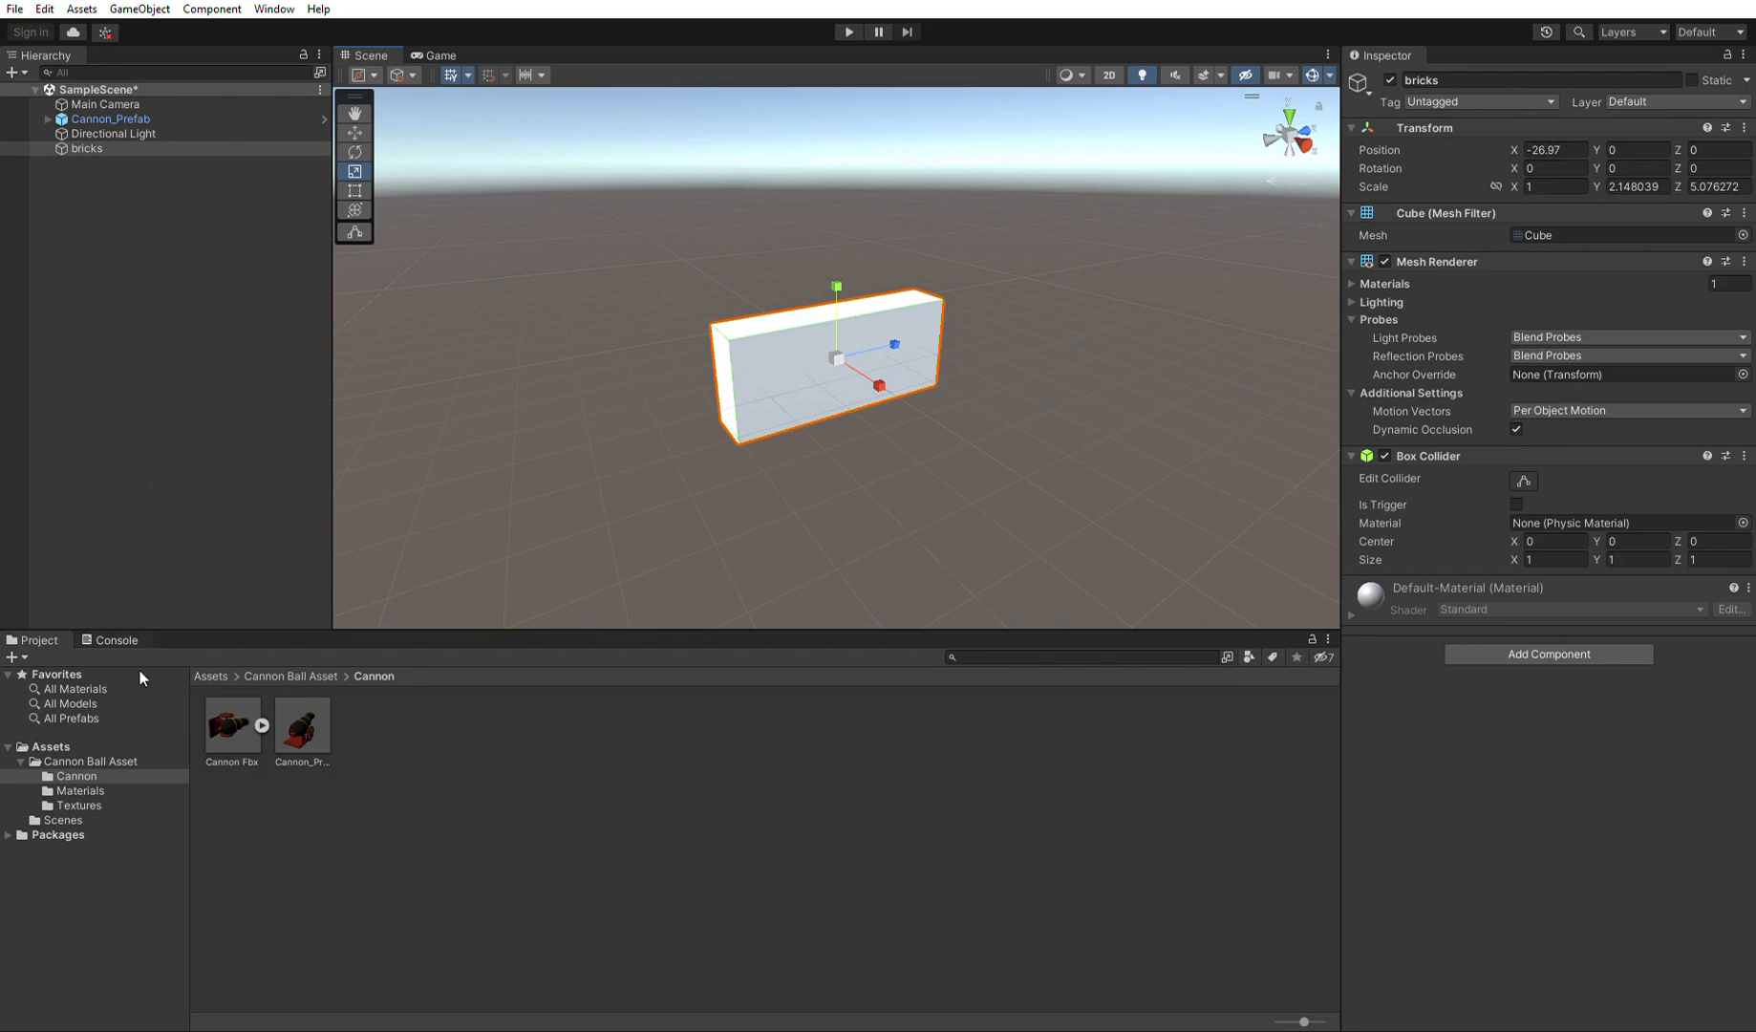
Apply the Bricks_01_mat material from the Materials folder to the bricks block.
left_click(78, 789)
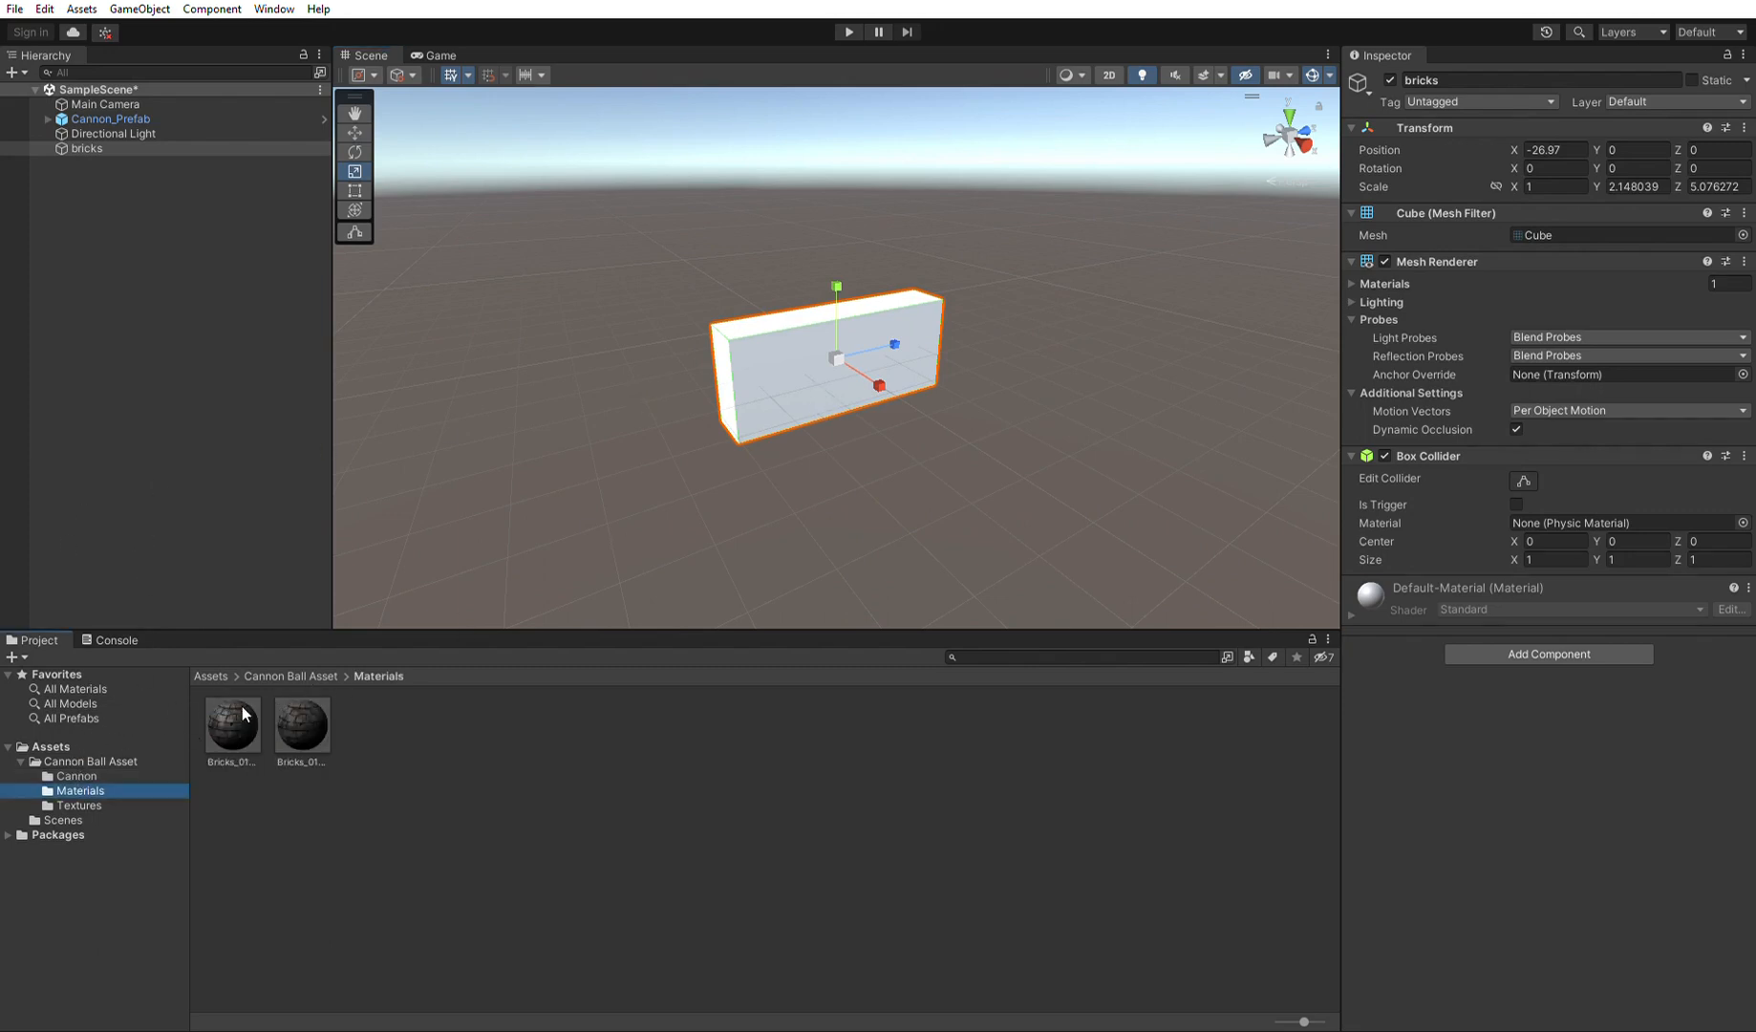
left_click_drag(242, 711, 770, 375)
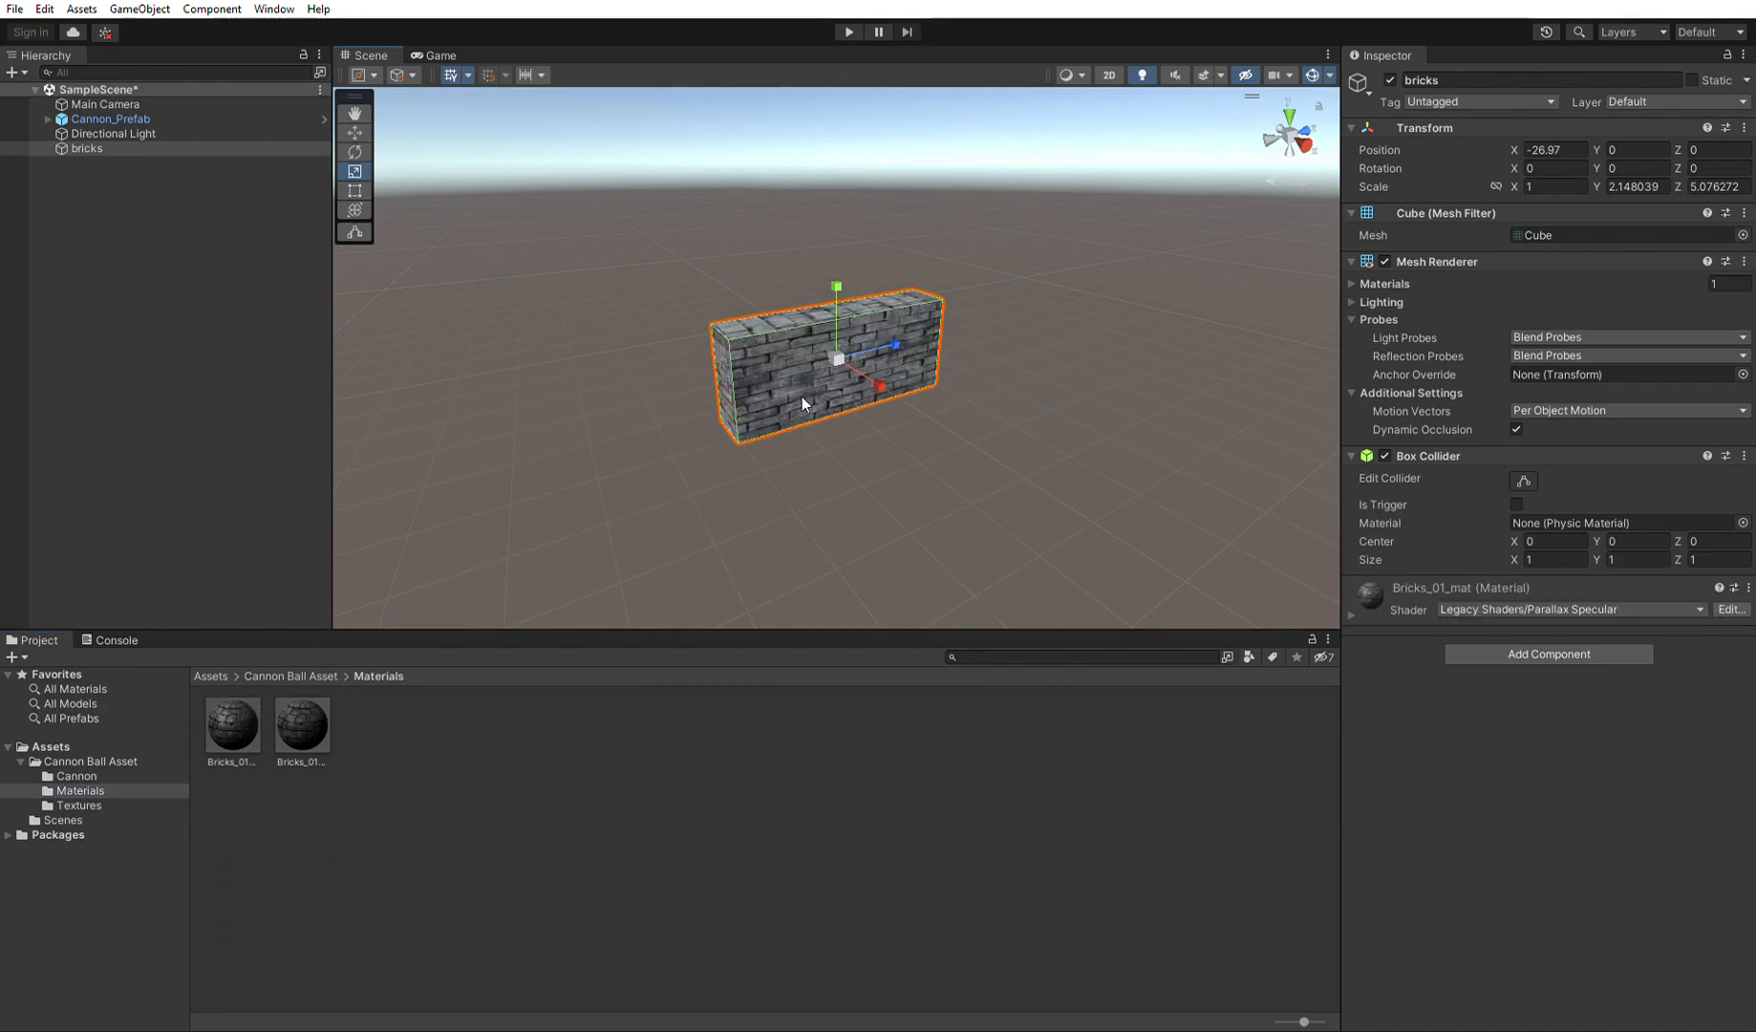
scroll(808, 392, "down", 12)
scroll(821, 392, "up", 13)
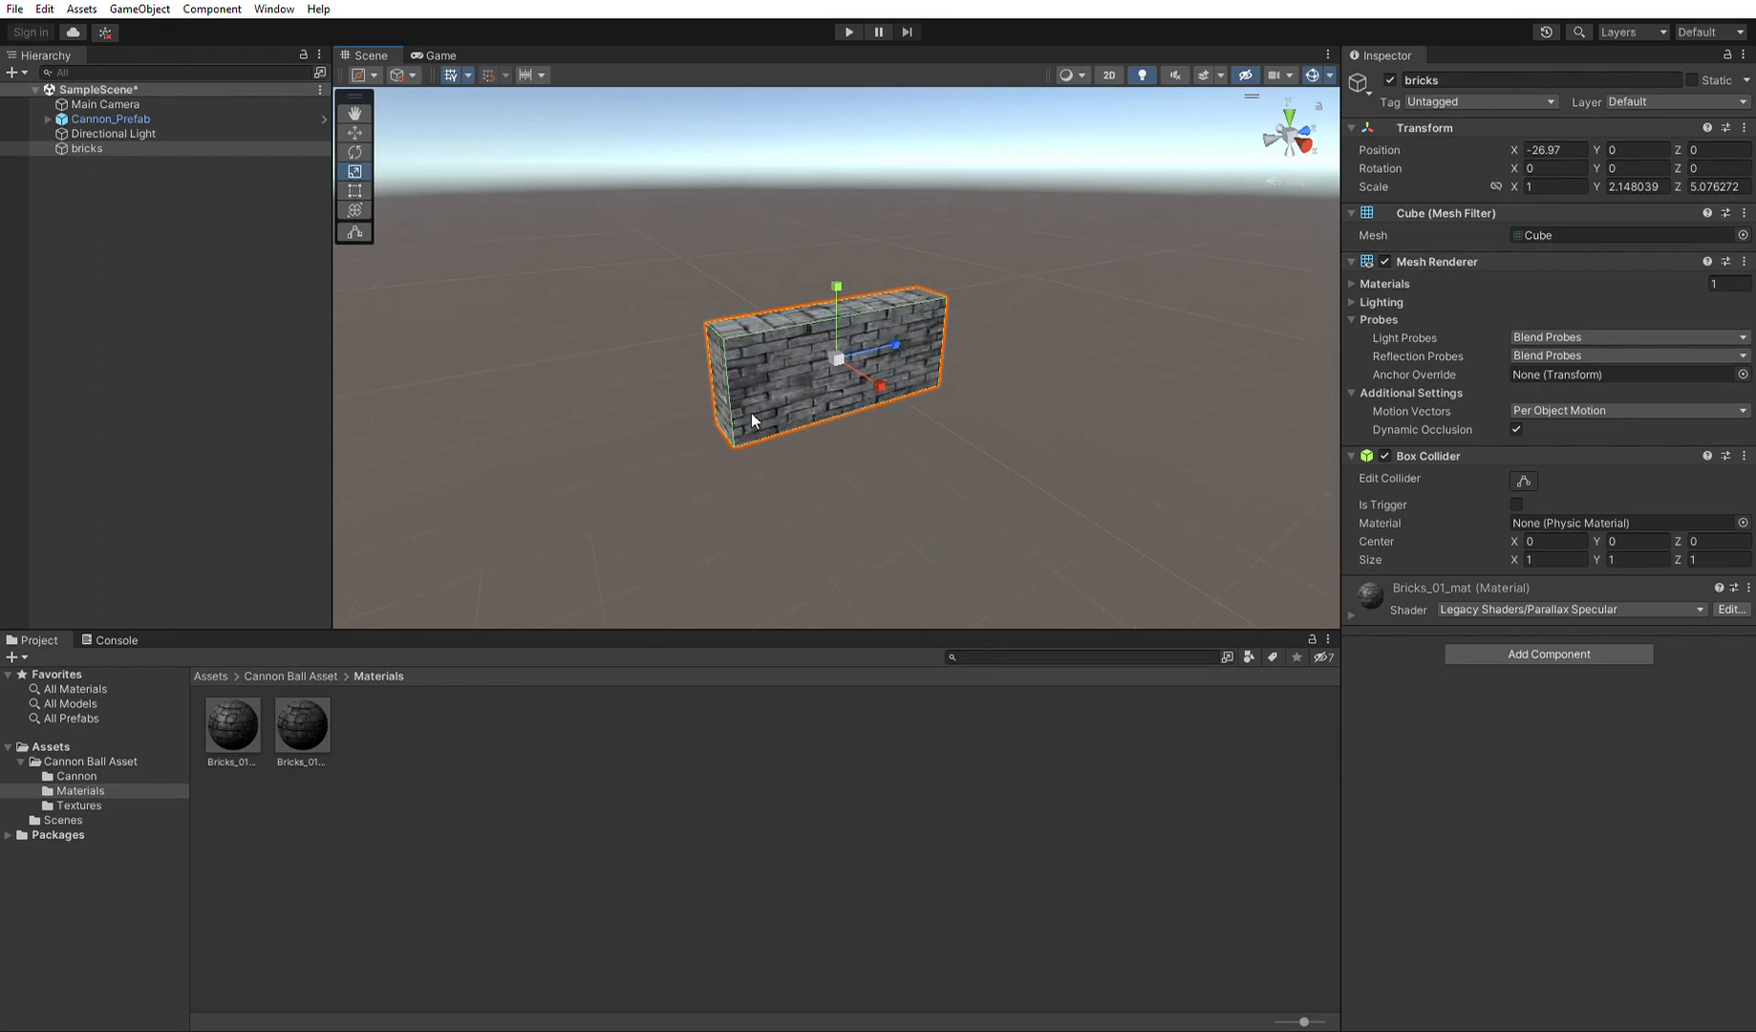
Open the Cannon Ball Asset folder in the project assets, keeping the bricks block selected.
left_click(274, 301)
left_click(133, 150)
left_click(48, 745)
left_click(69, 760)
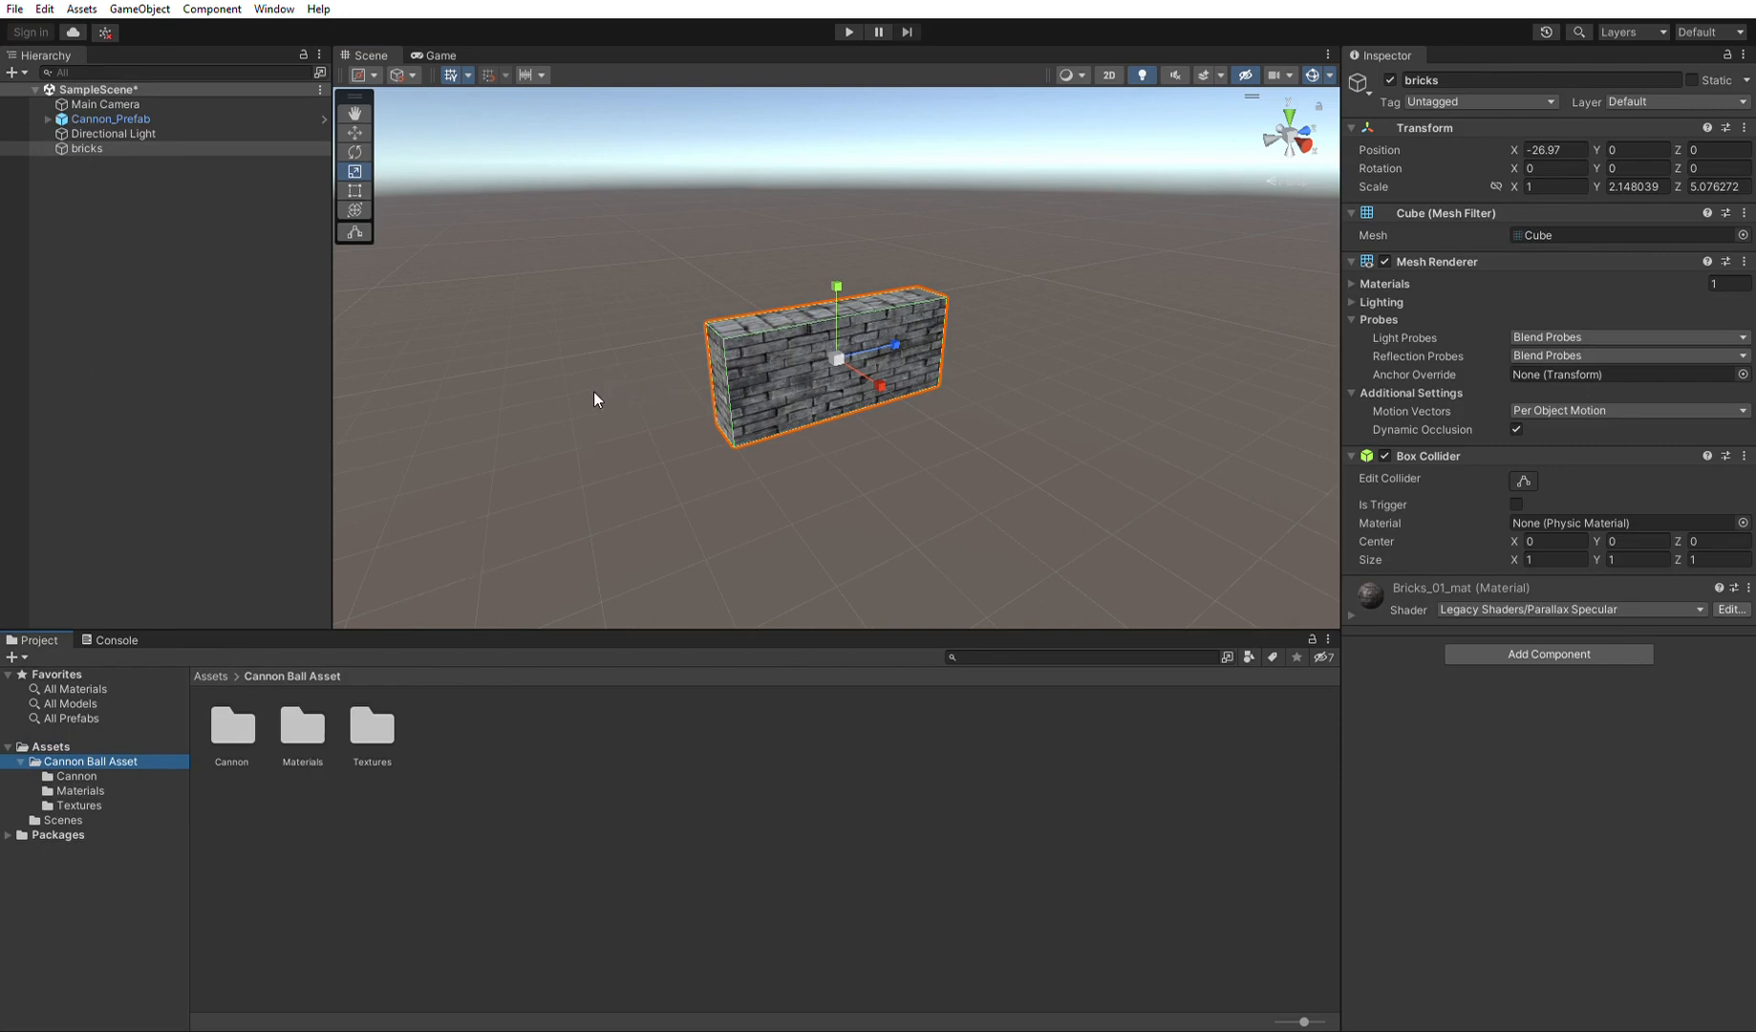
left_click(216, 243)
left_click(110, 148)
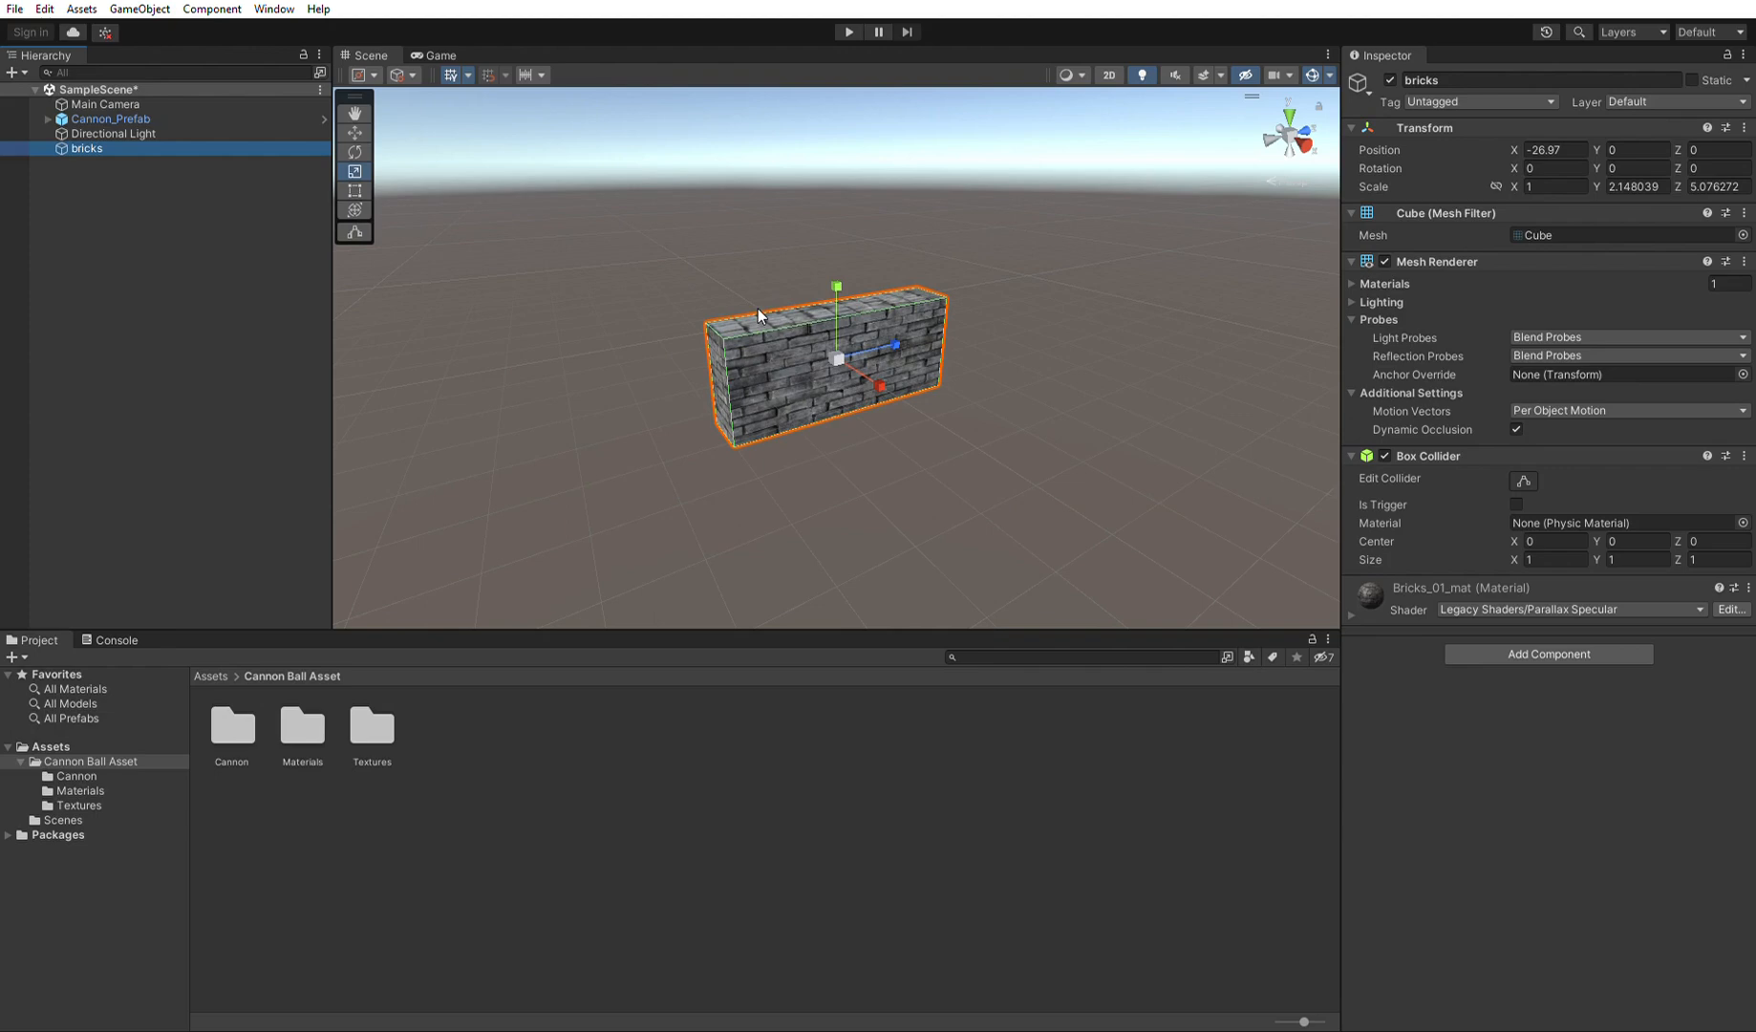
left_click(165, 233)
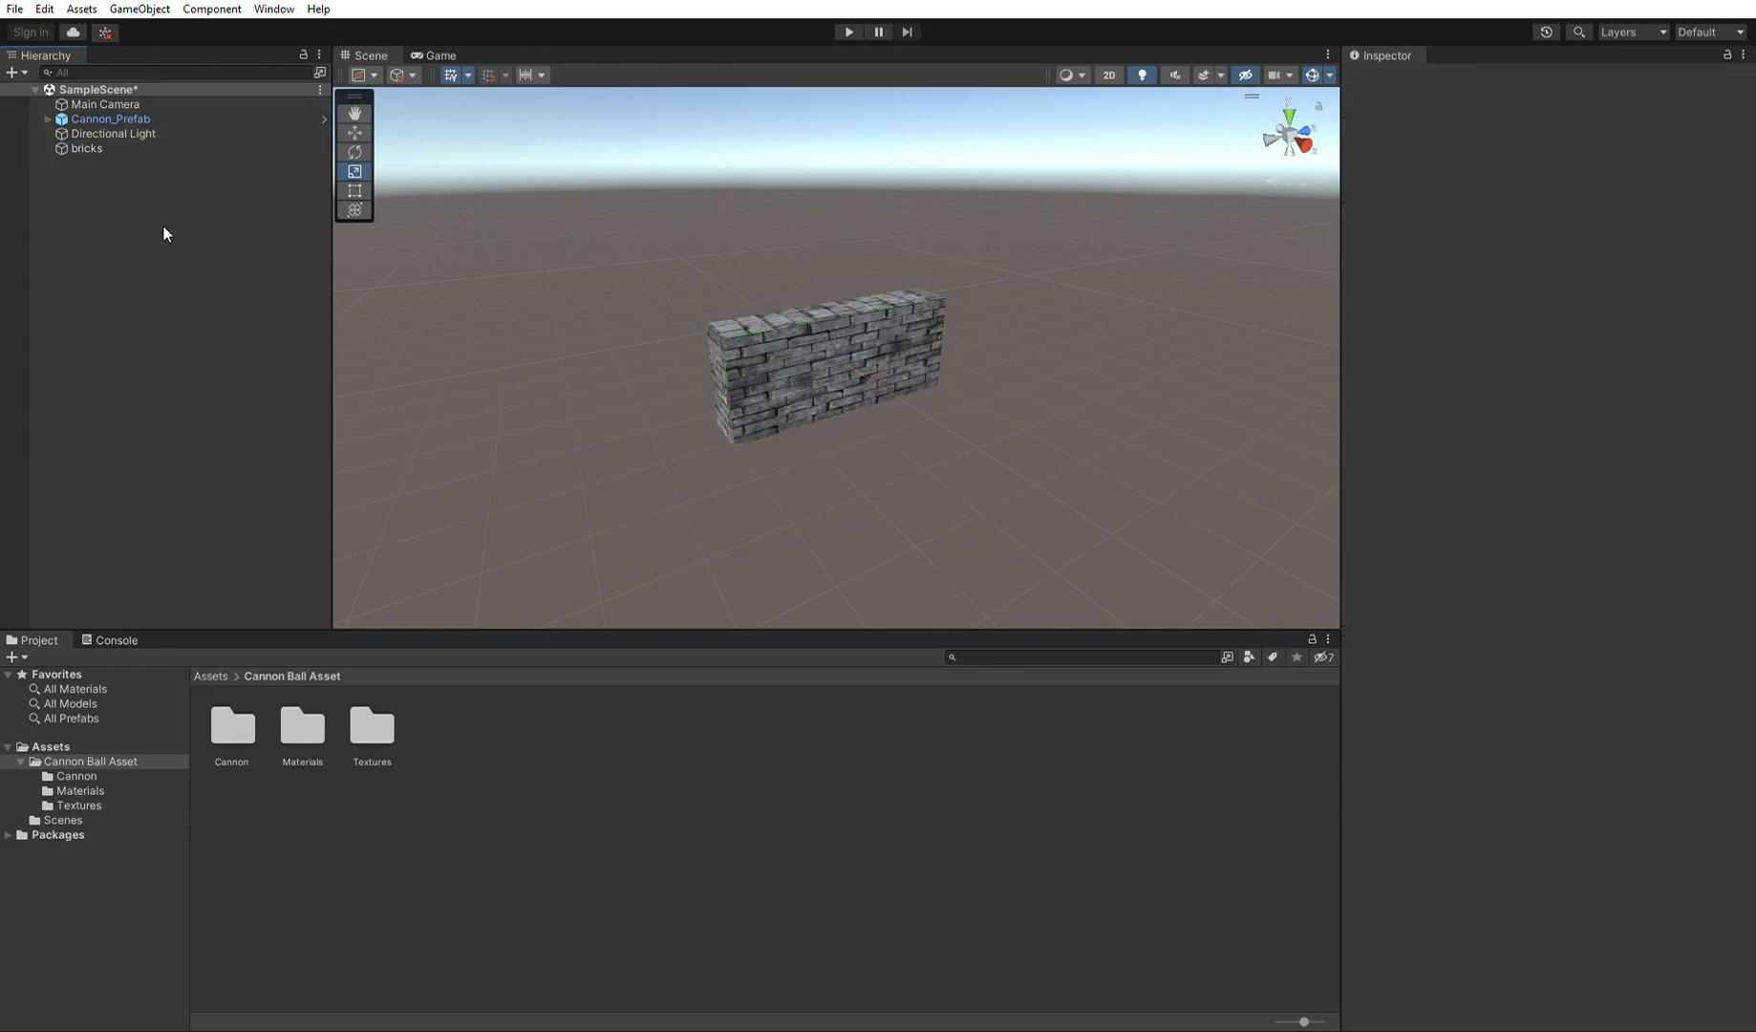
Duplicate the bricks block and place the copy on top of it, offset sideways, at about Y 2.1 and Z 2.06.
left_click(125, 145)
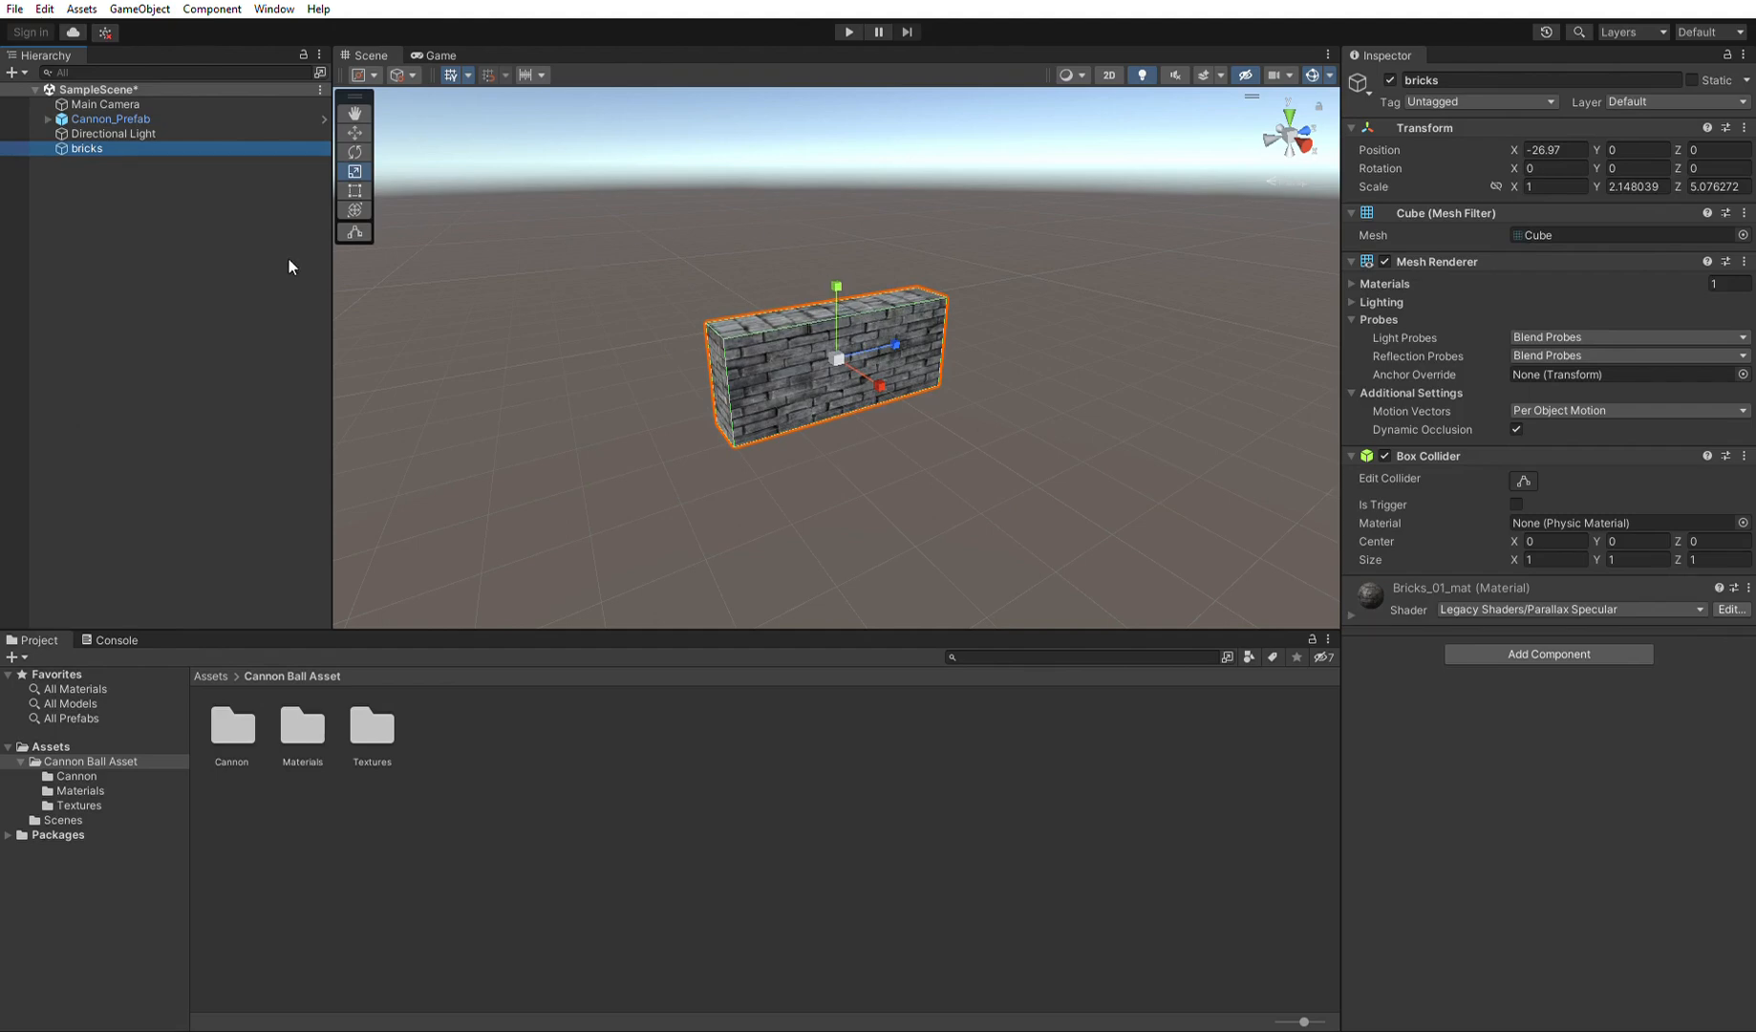
key("ctrl+d")
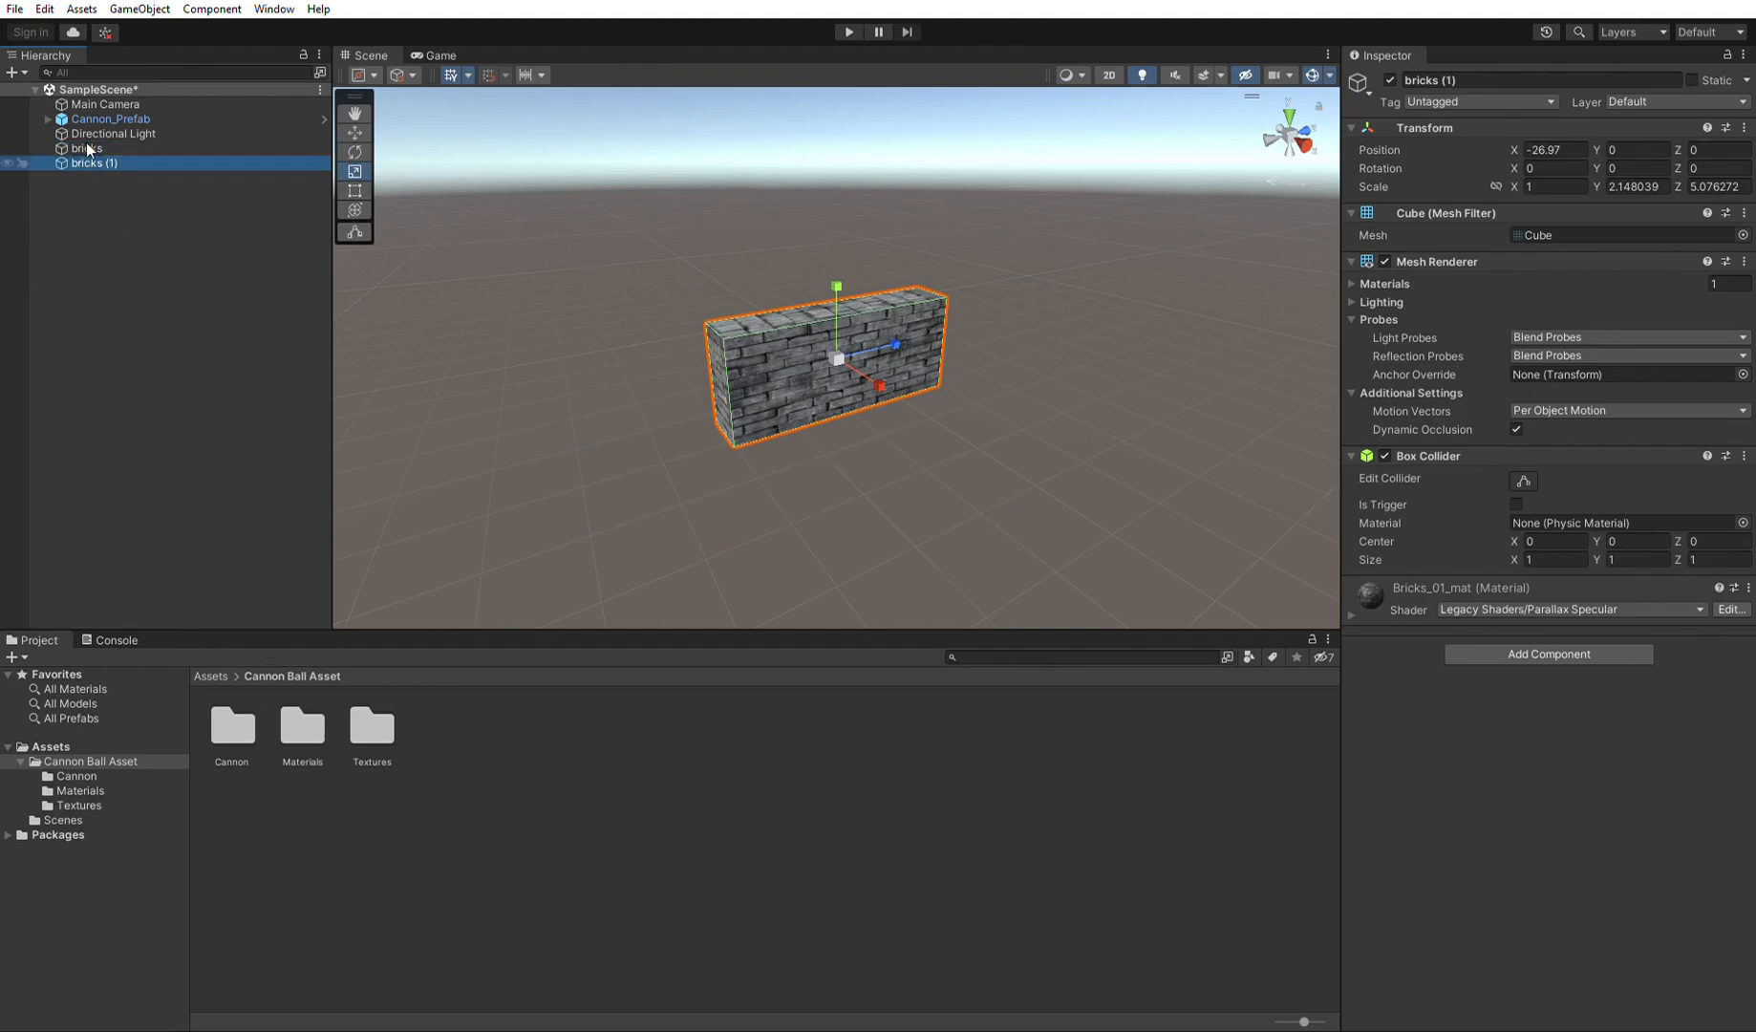
left_click(354, 132)
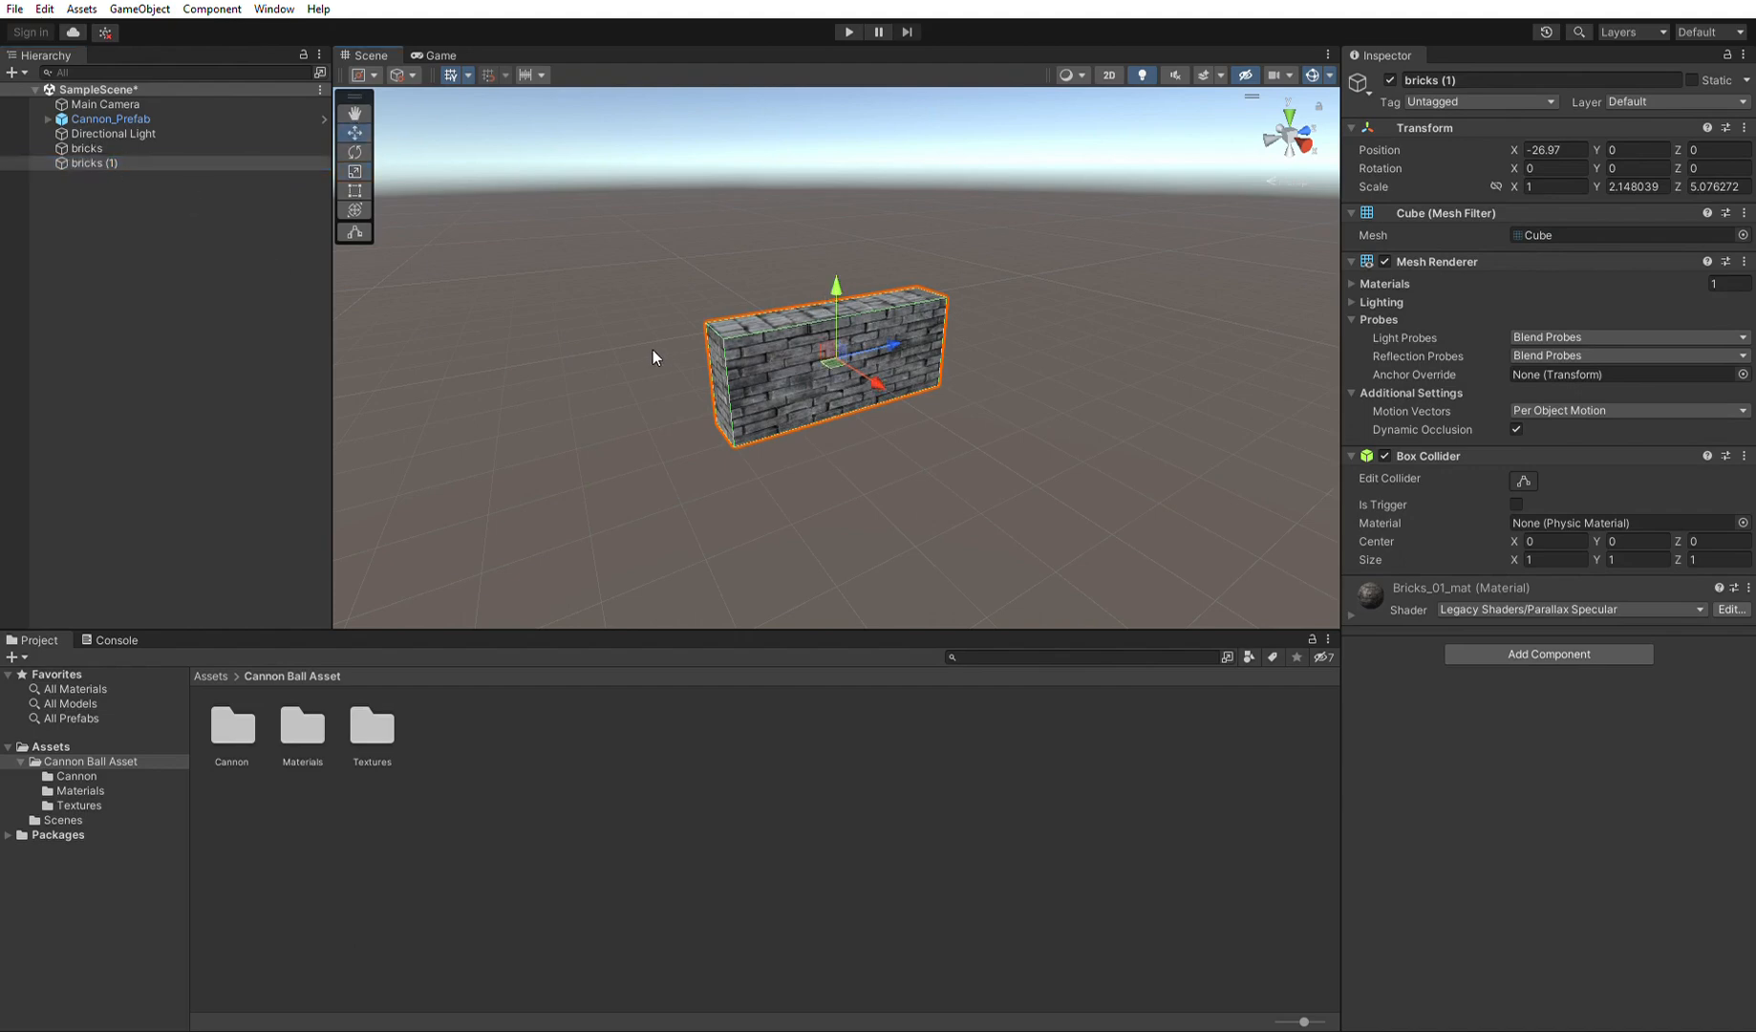
left_click_drag(837, 286, 823, 167)
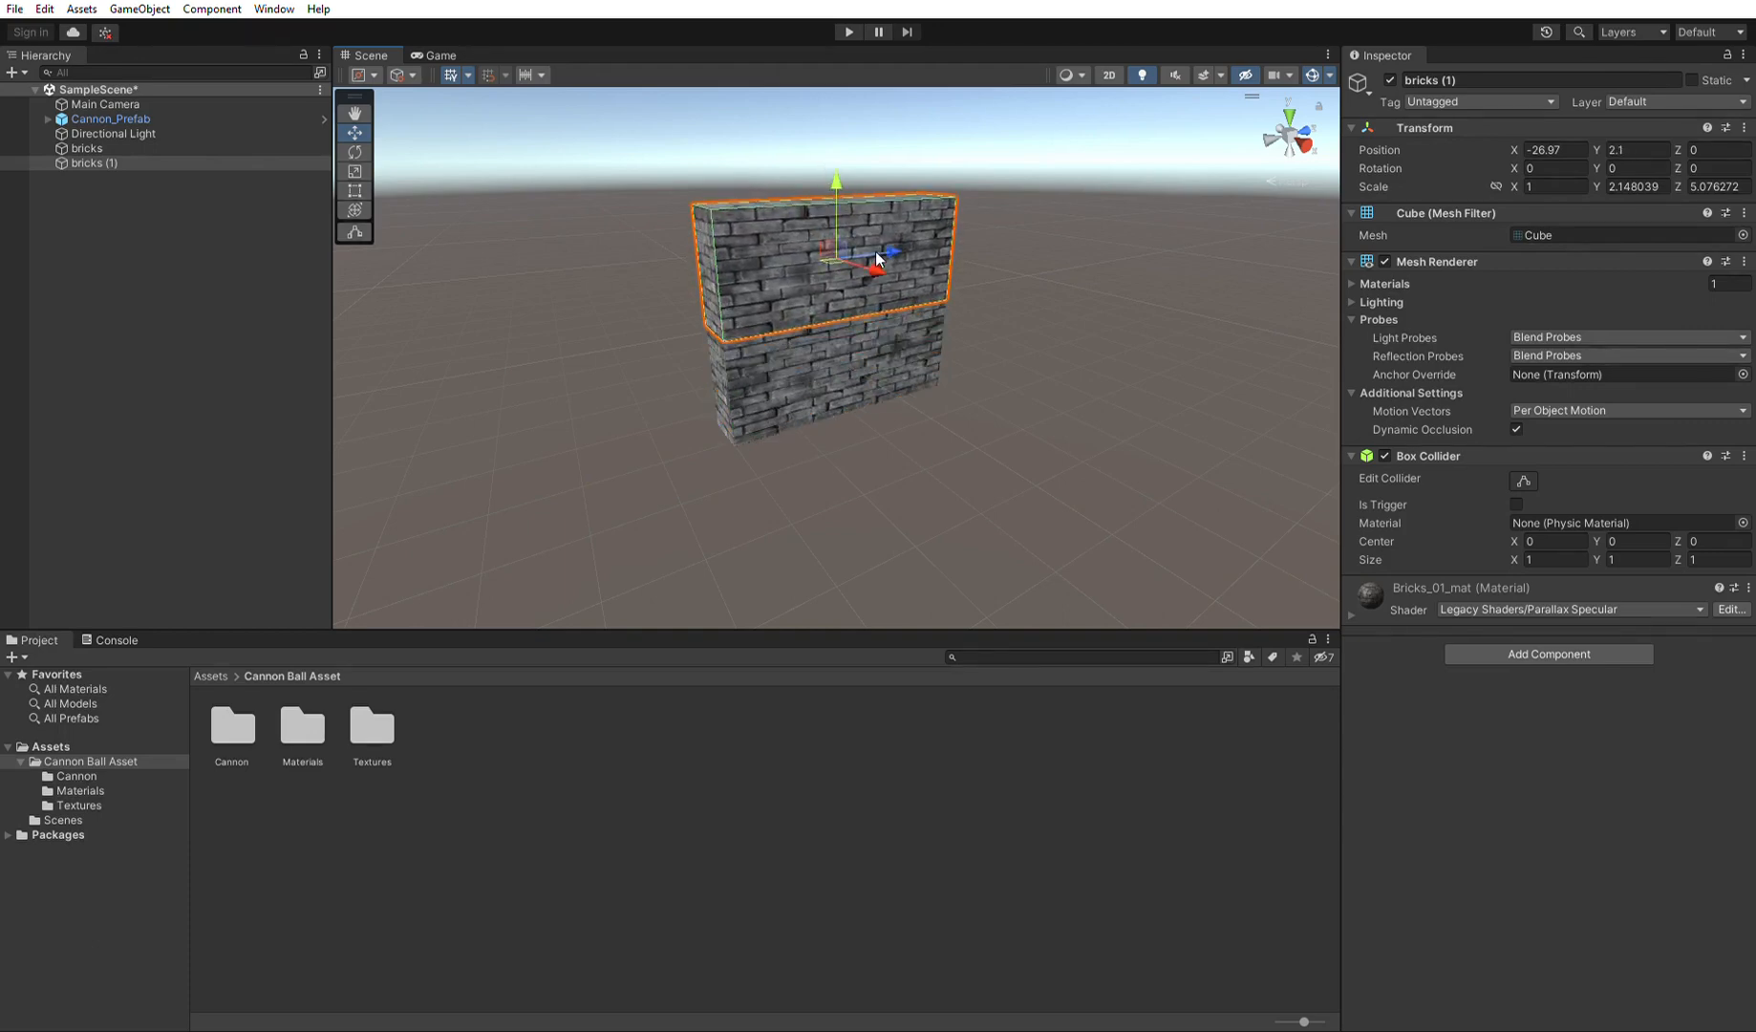
left_click_drag(887, 242, 974, 232)
left_click(920, 167)
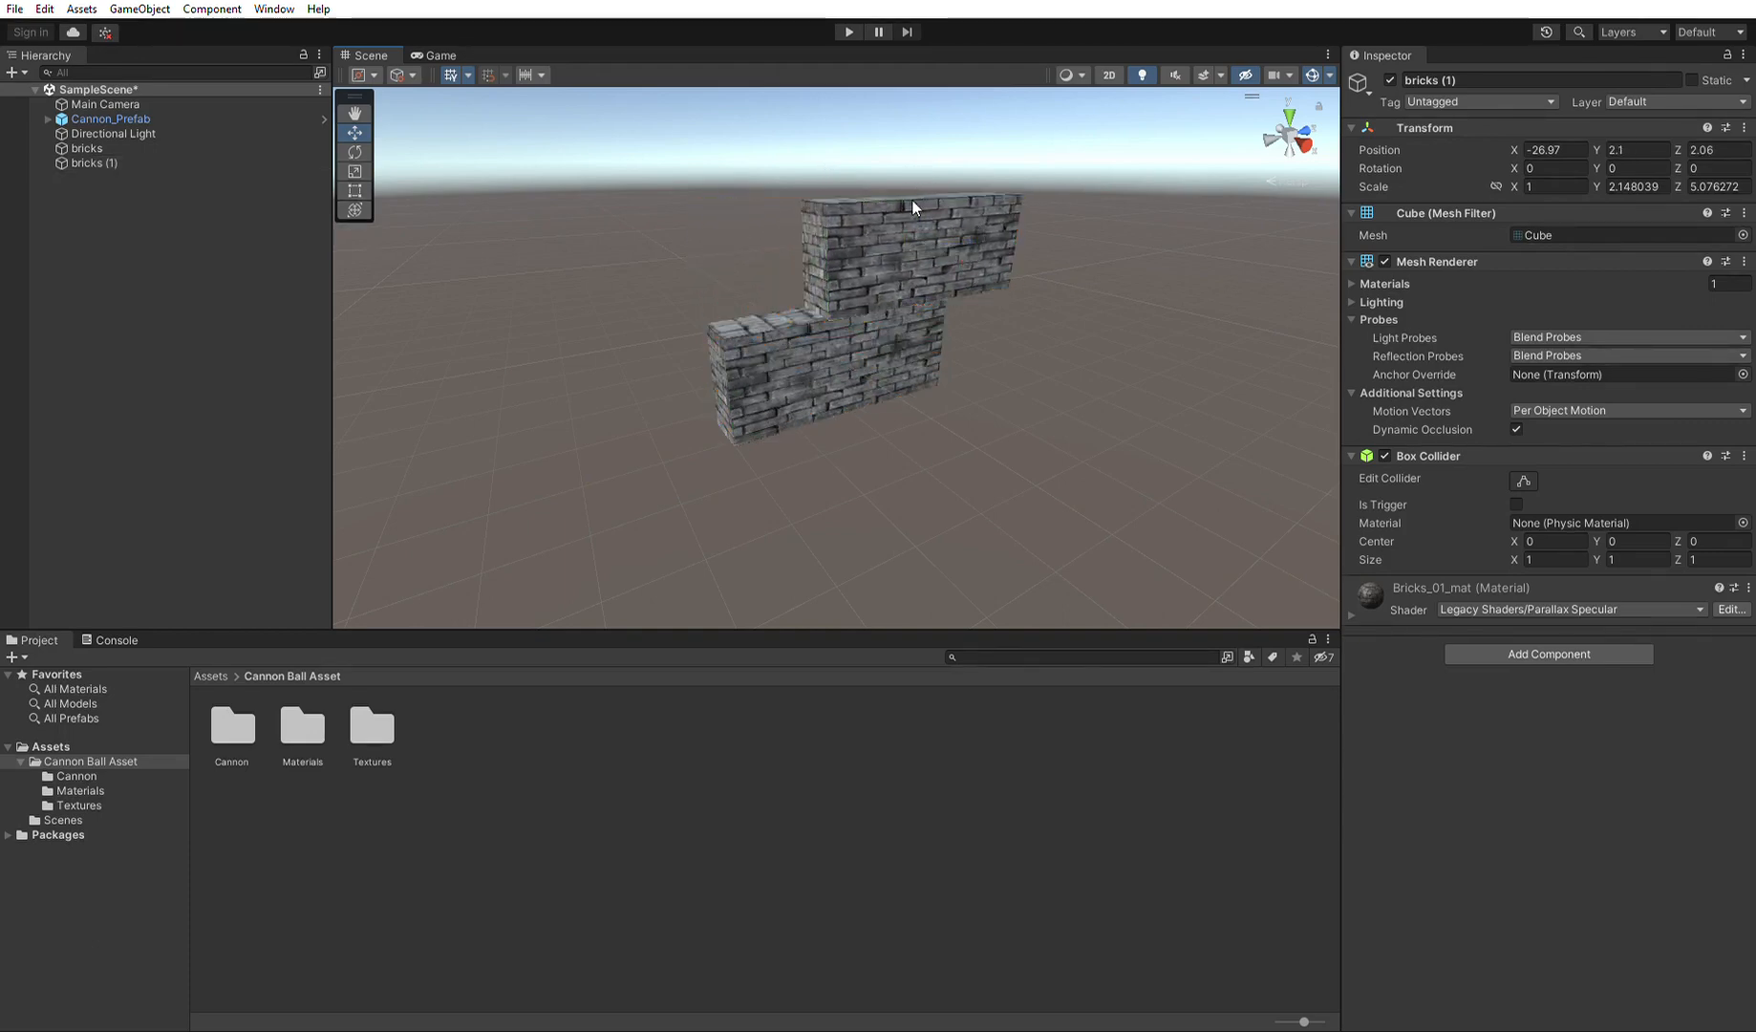
left_click(914, 206)
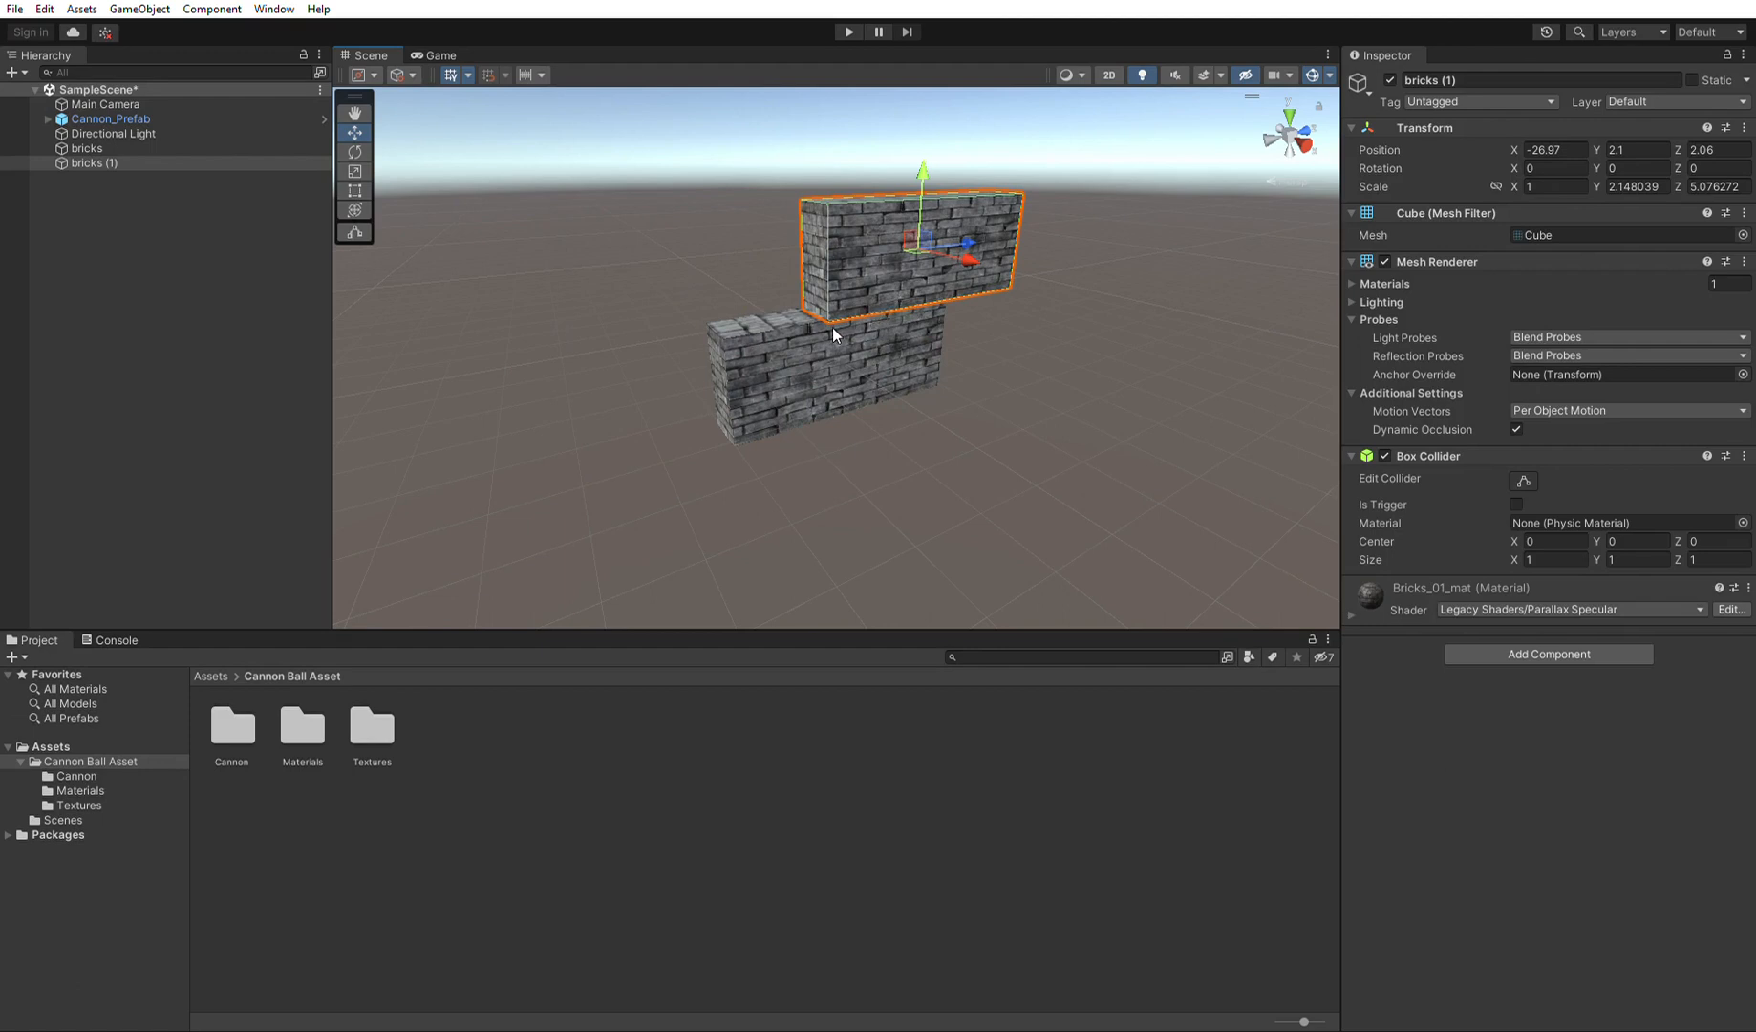
left_click(786, 359)
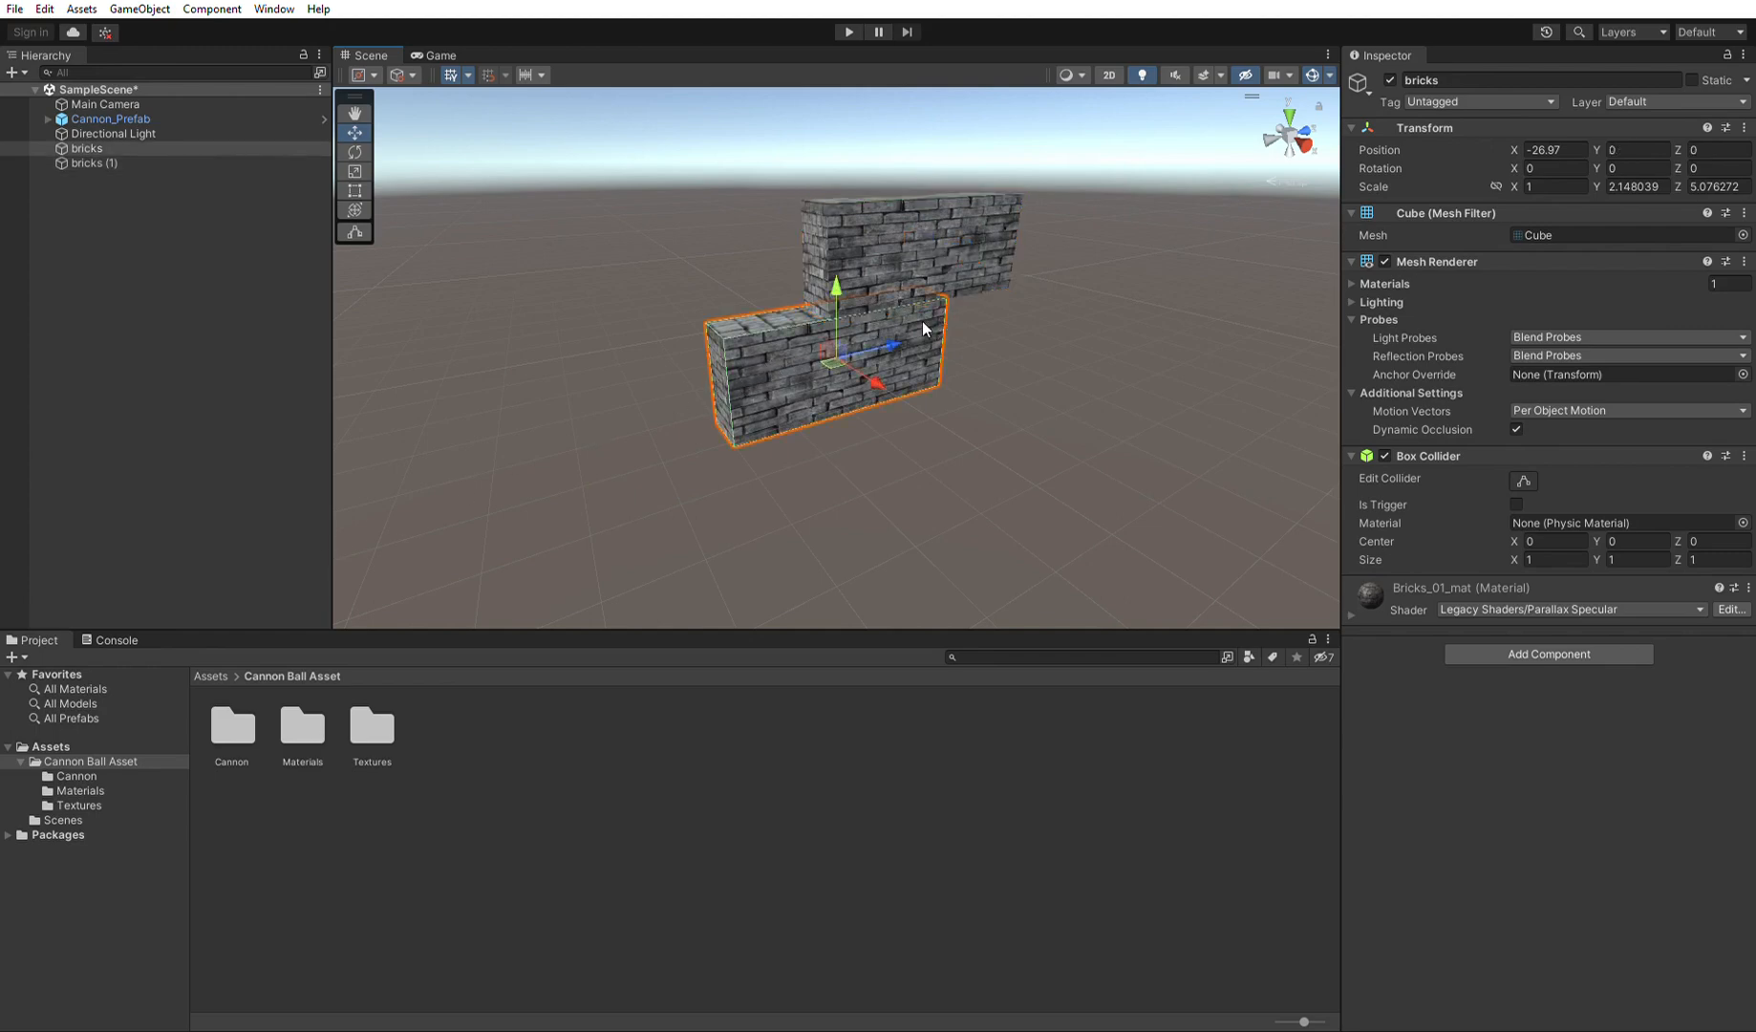
Turn the lower bricks block into a prefab stored in the Cannon Ball Asset folder.
left_click(961, 232)
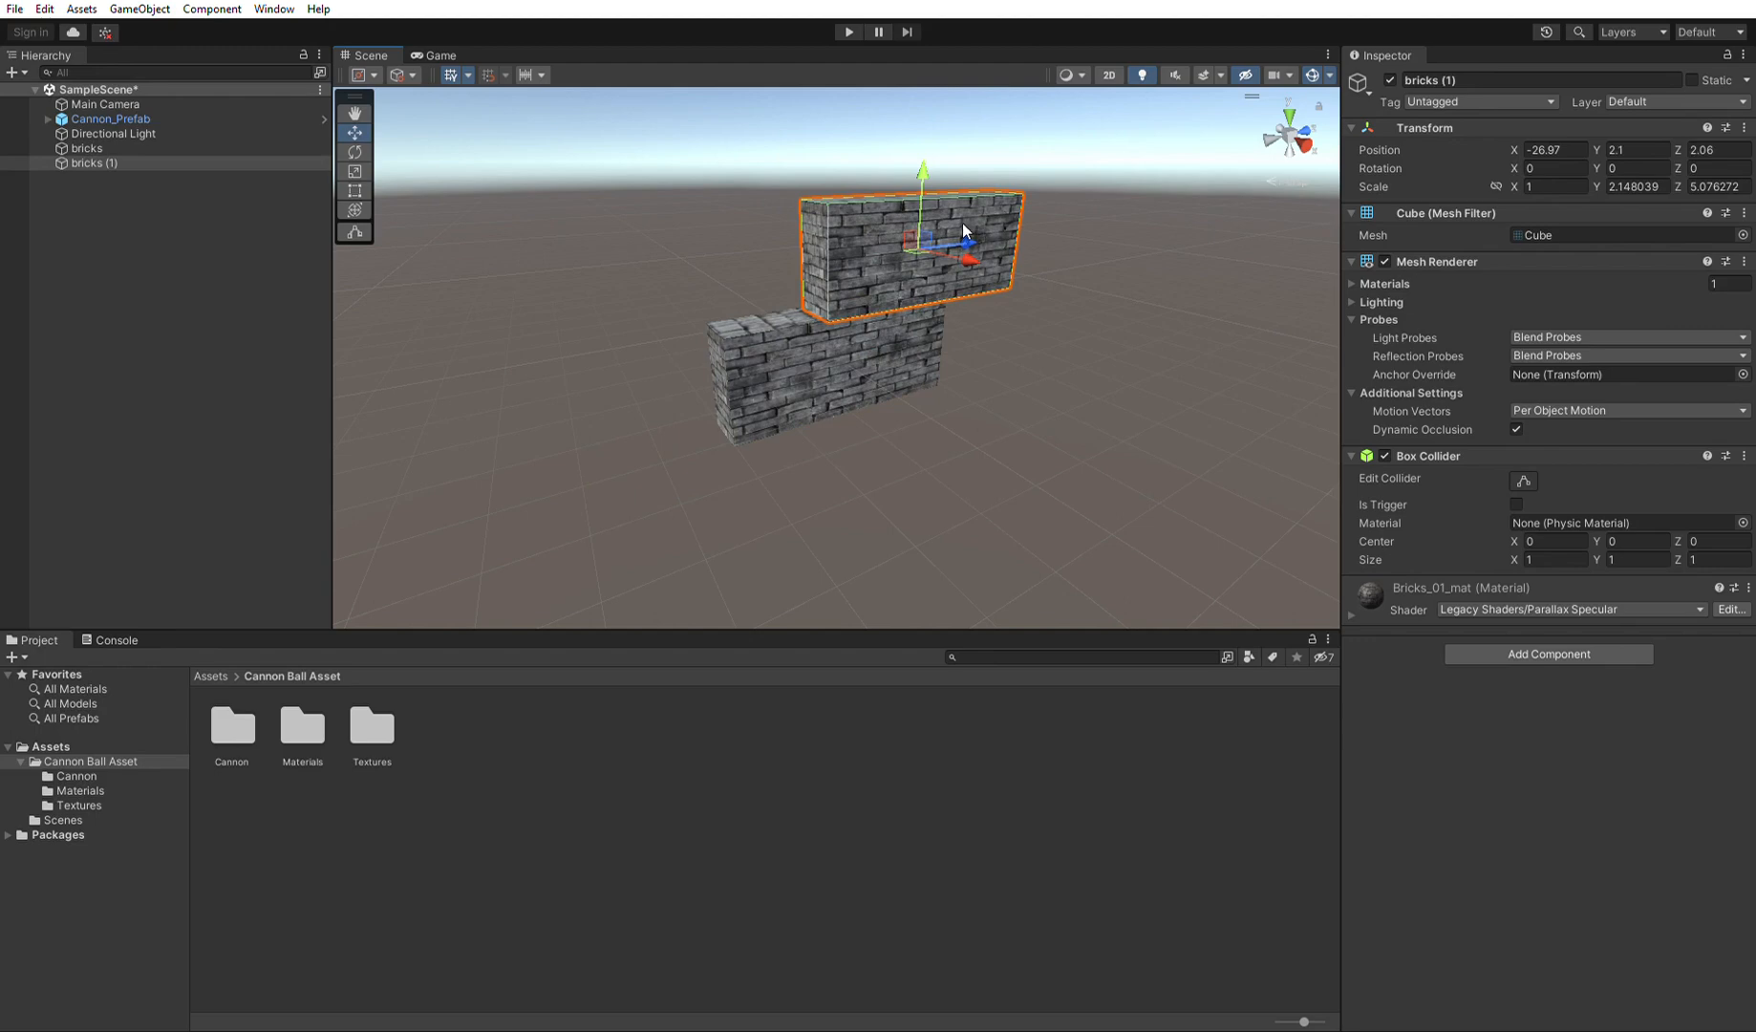
left_click(818, 362)
left_click(195, 224)
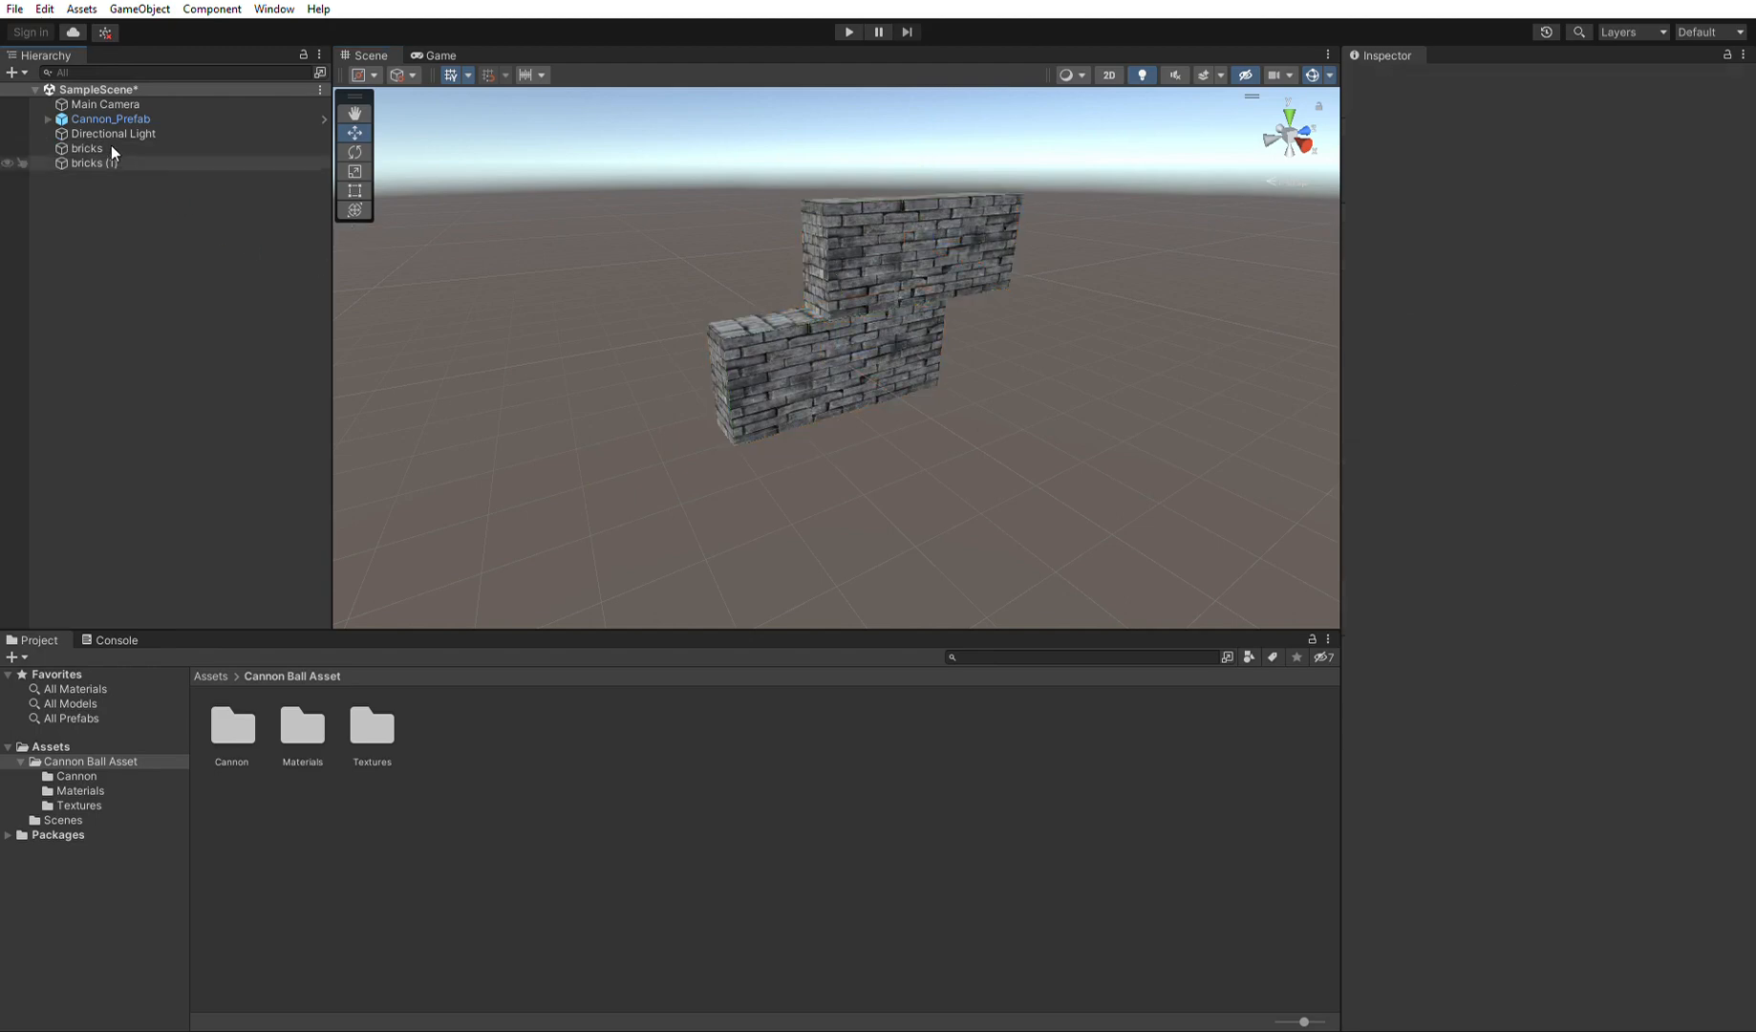
left_click(194, 149)
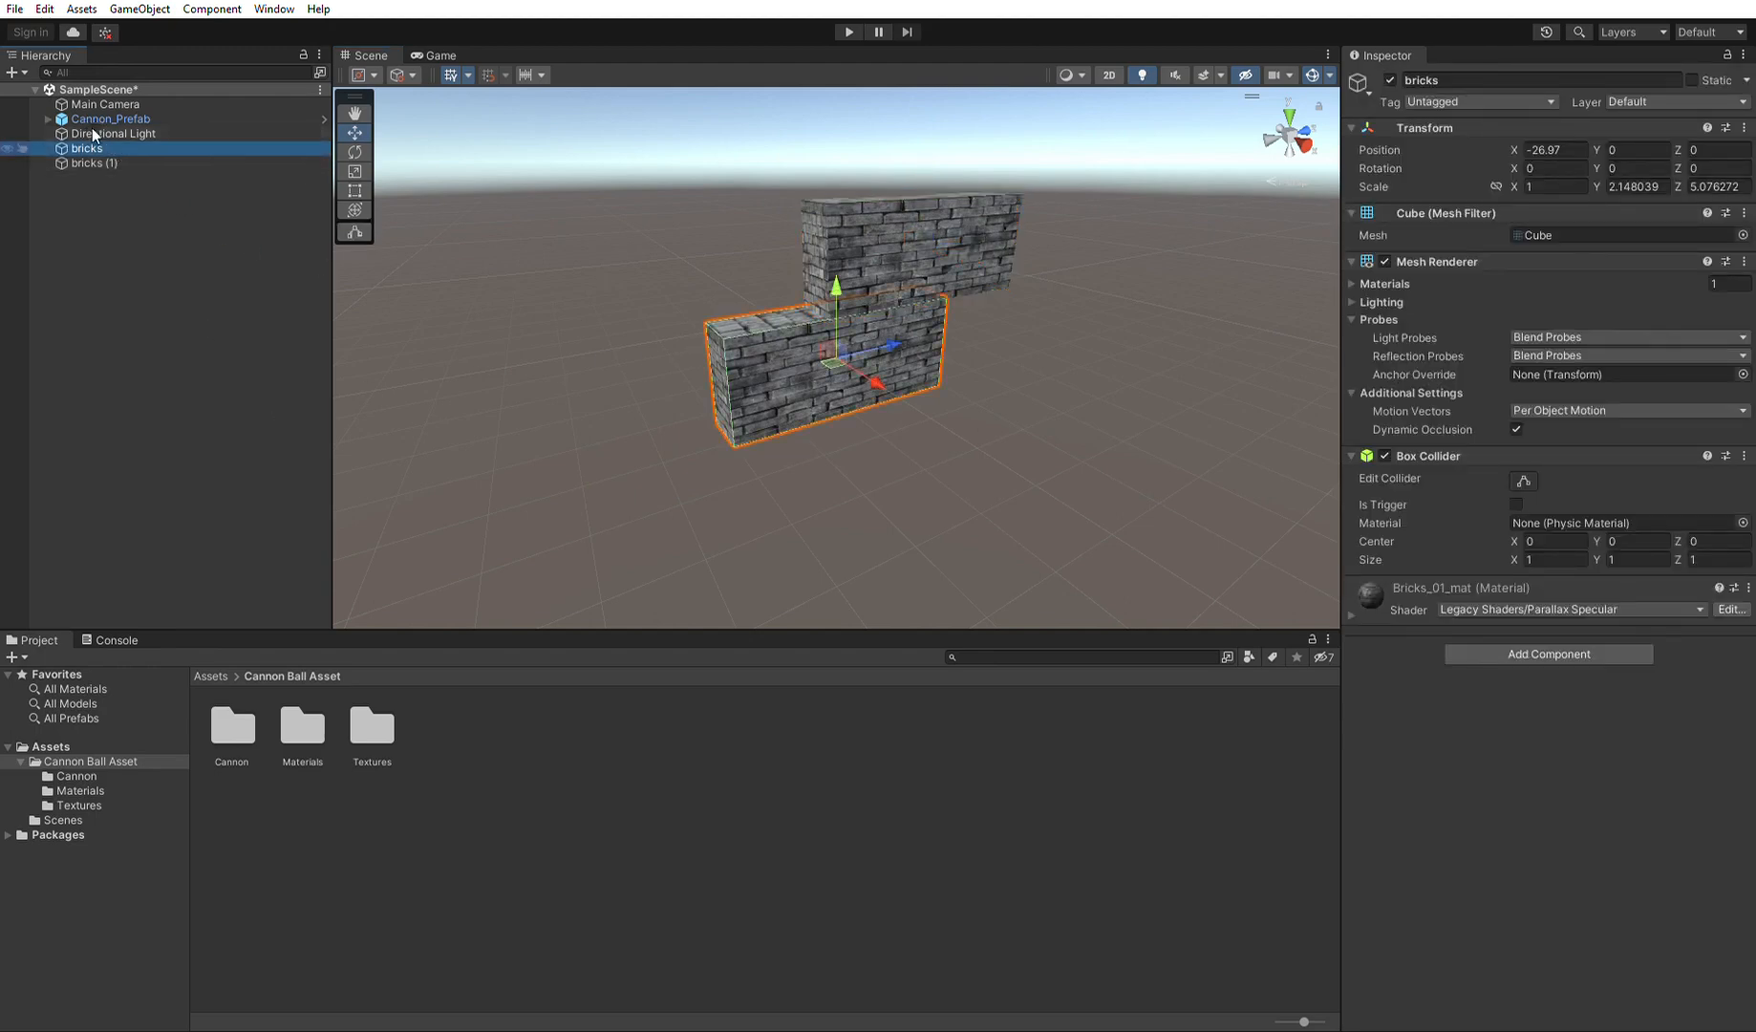
left_click_drag(103, 149, 687, 778)
left_click(427, 721)
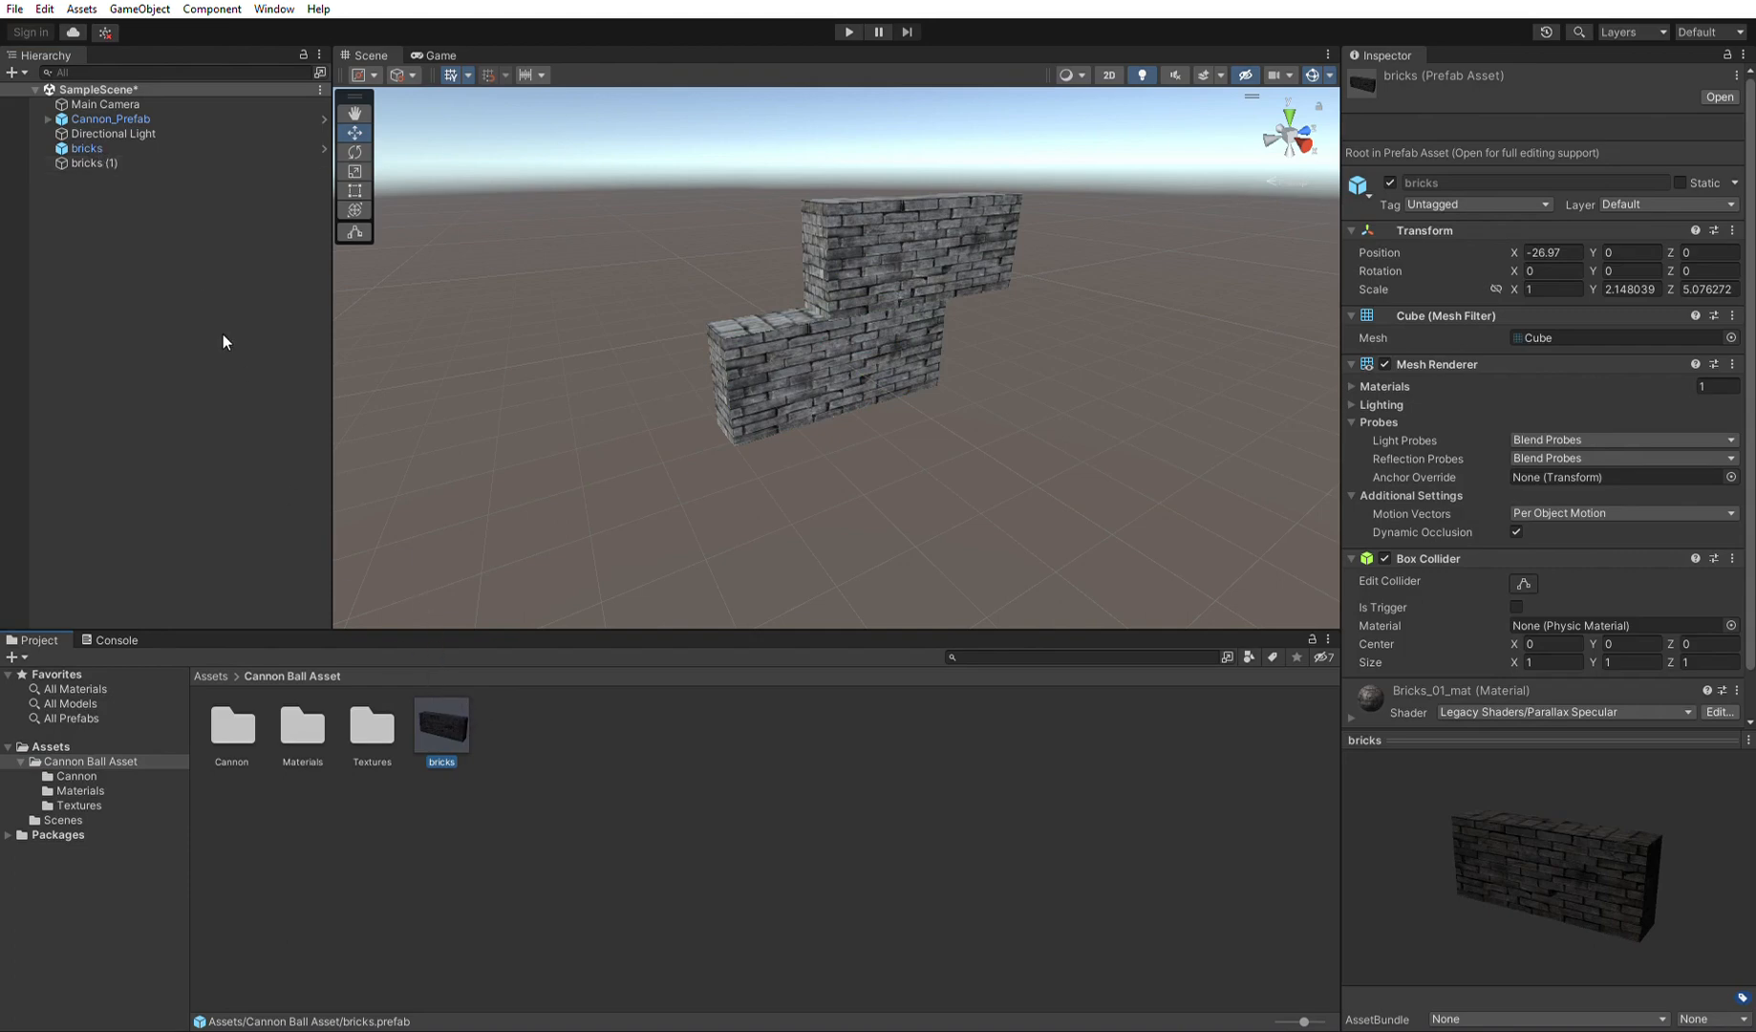
Delete the non-prefab bricks copy stacked on top of the lower block.
left_click(97, 161)
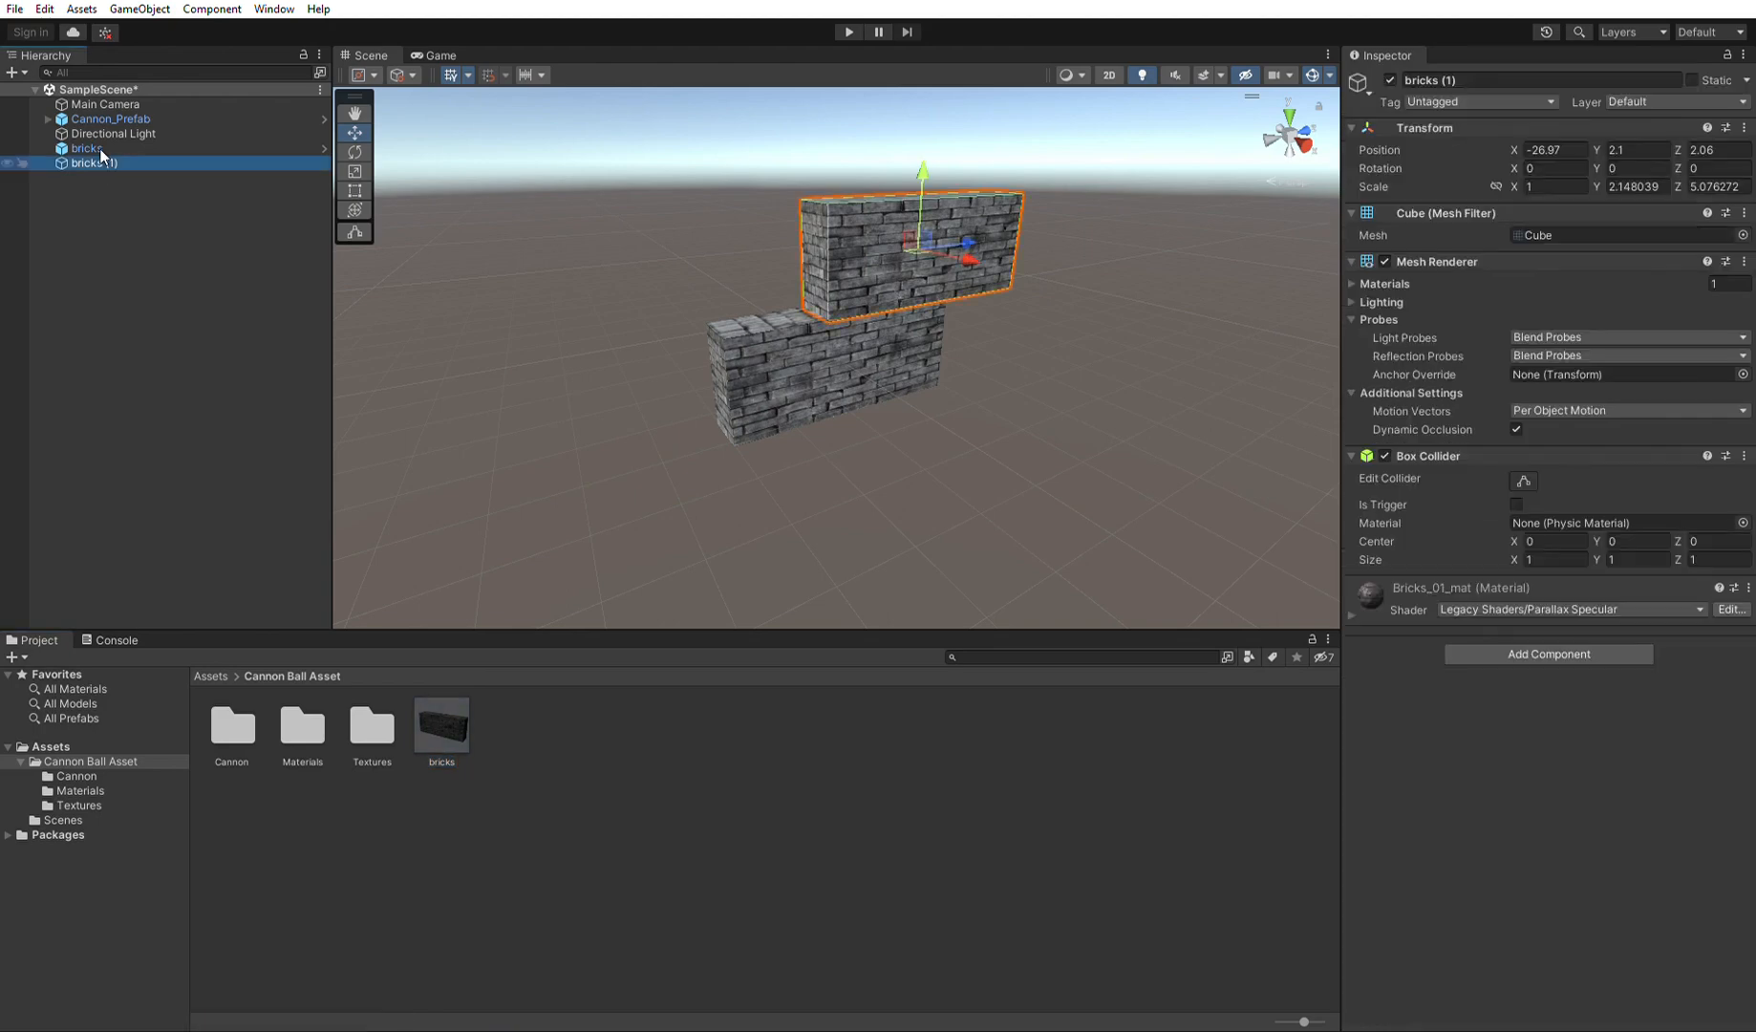
left_click(904, 258)
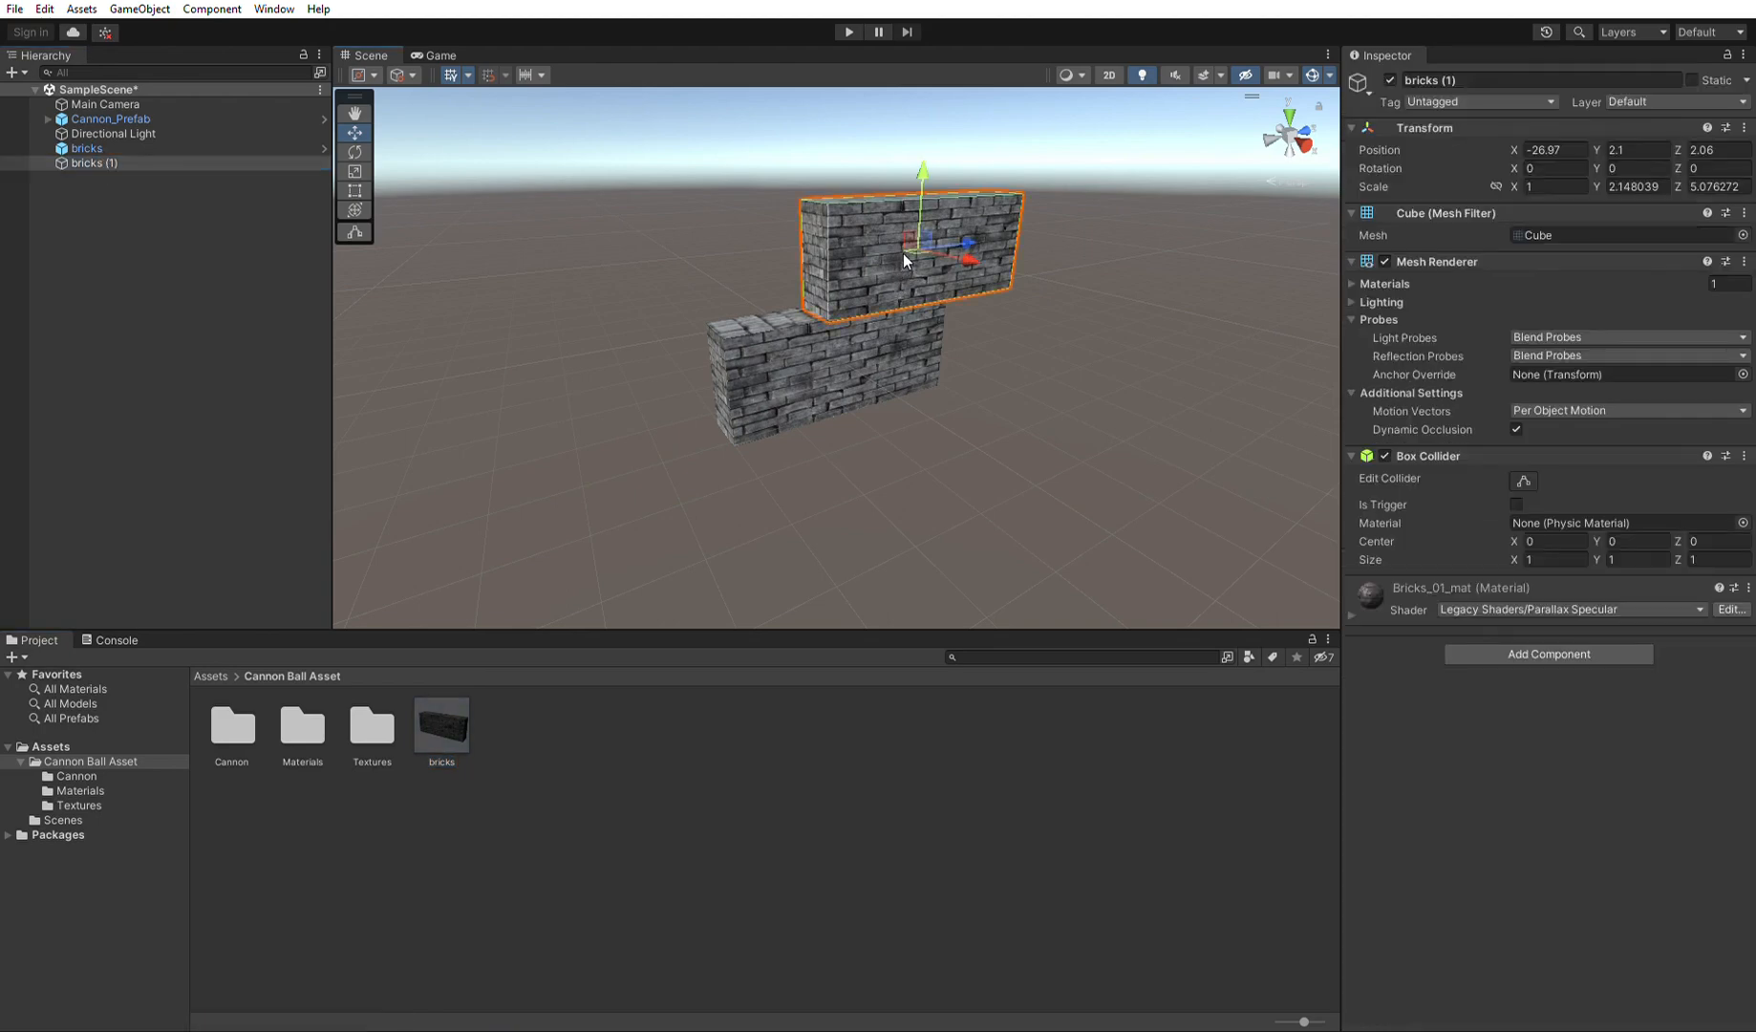
key("Delete")
Duplicate the bricks prefab instance and place the copy above it, offset sideways, at about Y 2.45 and Z 1.93.
left_click(86, 149)
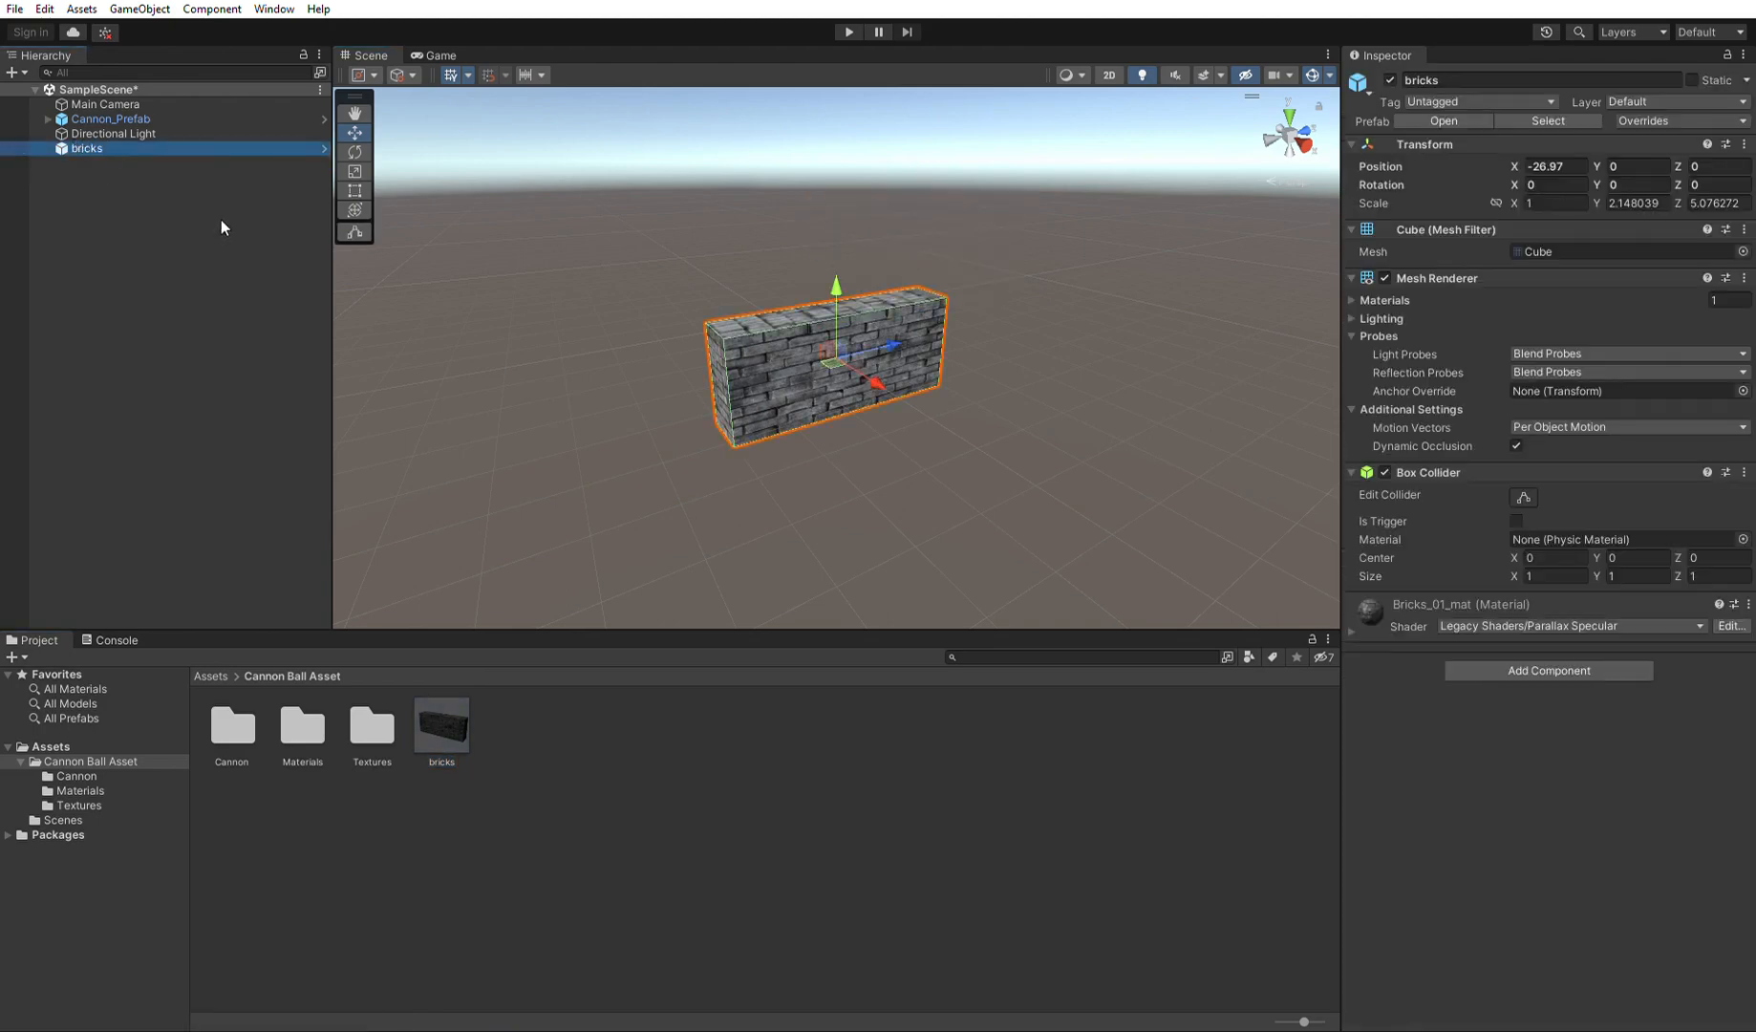
key("ctrl+d")
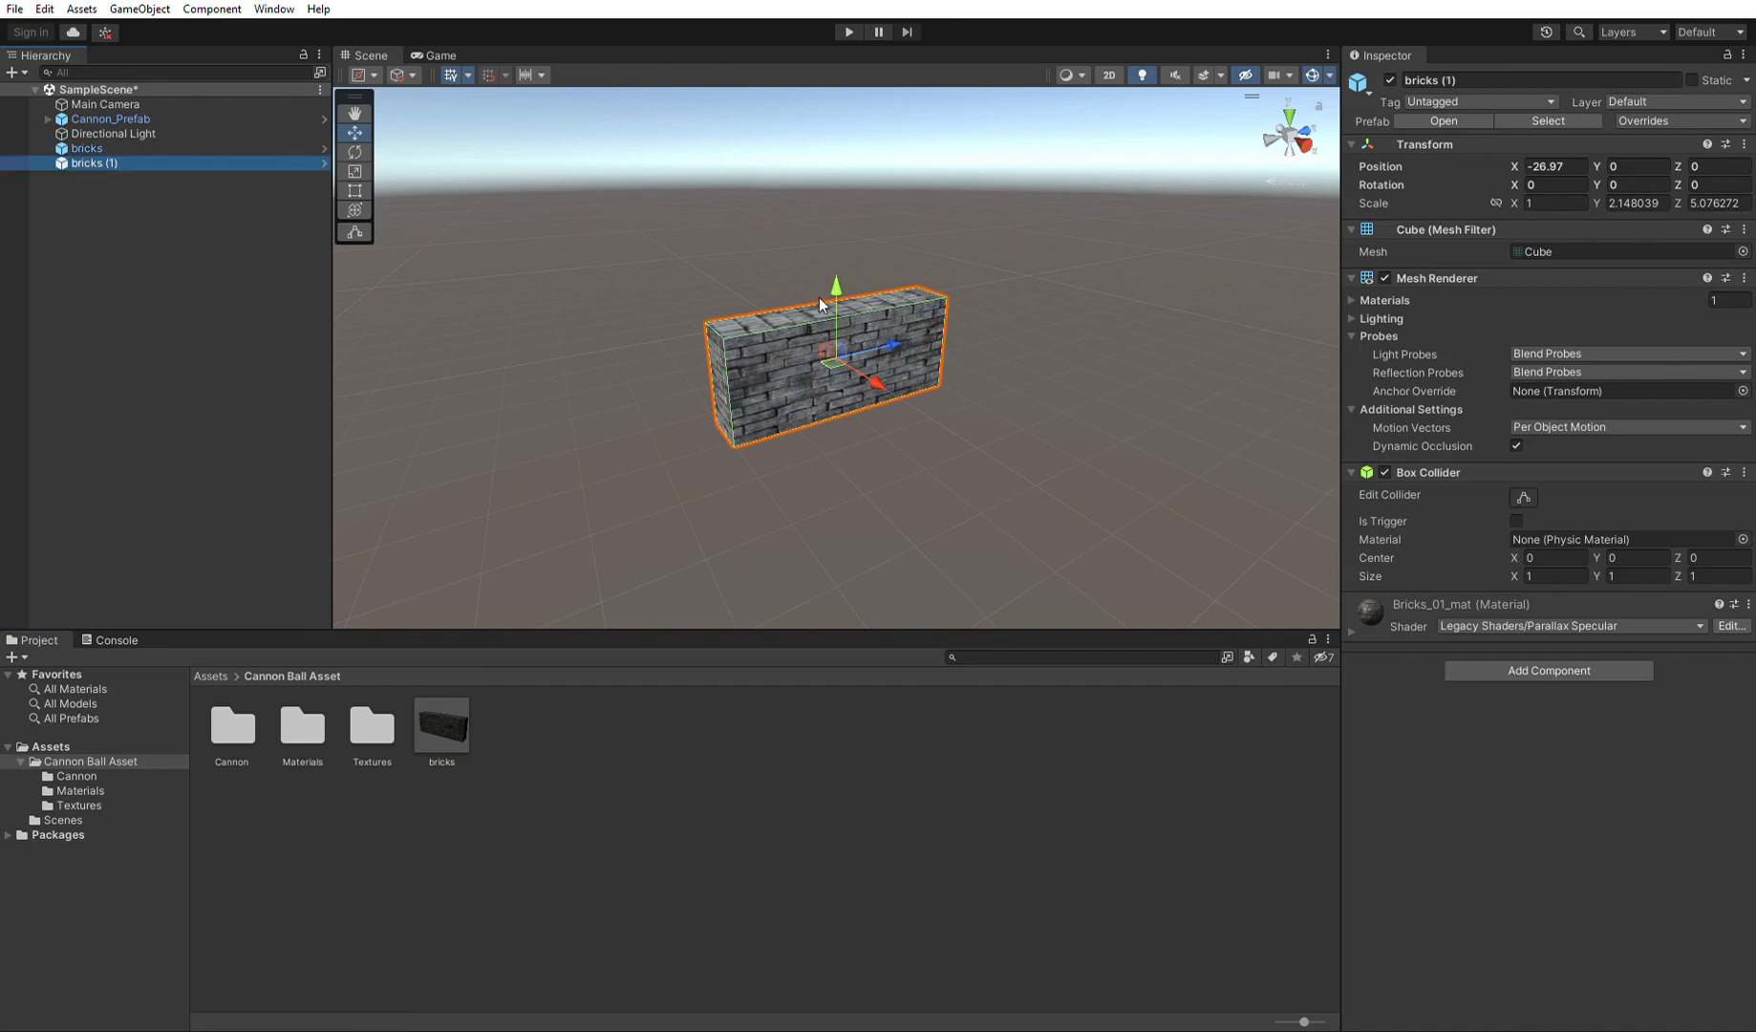
left_click(834, 250)
left_click_drag(835, 250, 834, 172)
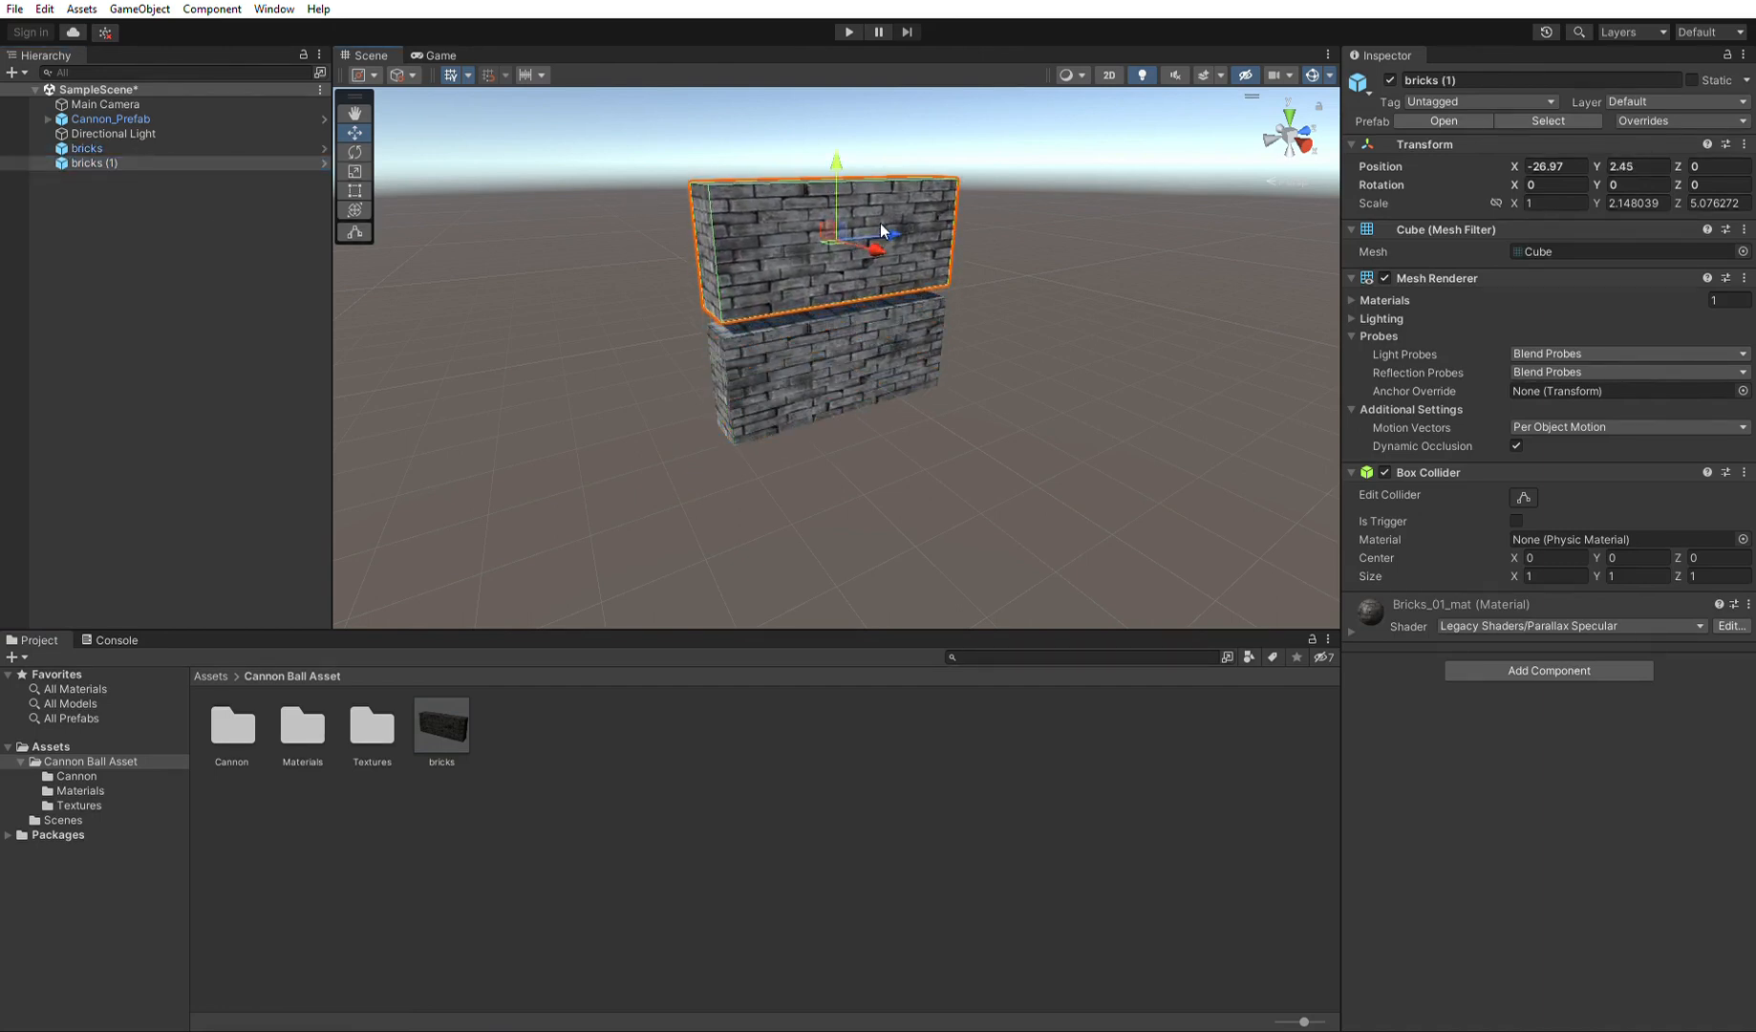
left_click_drag(988, 400, 894, 226, "alt")
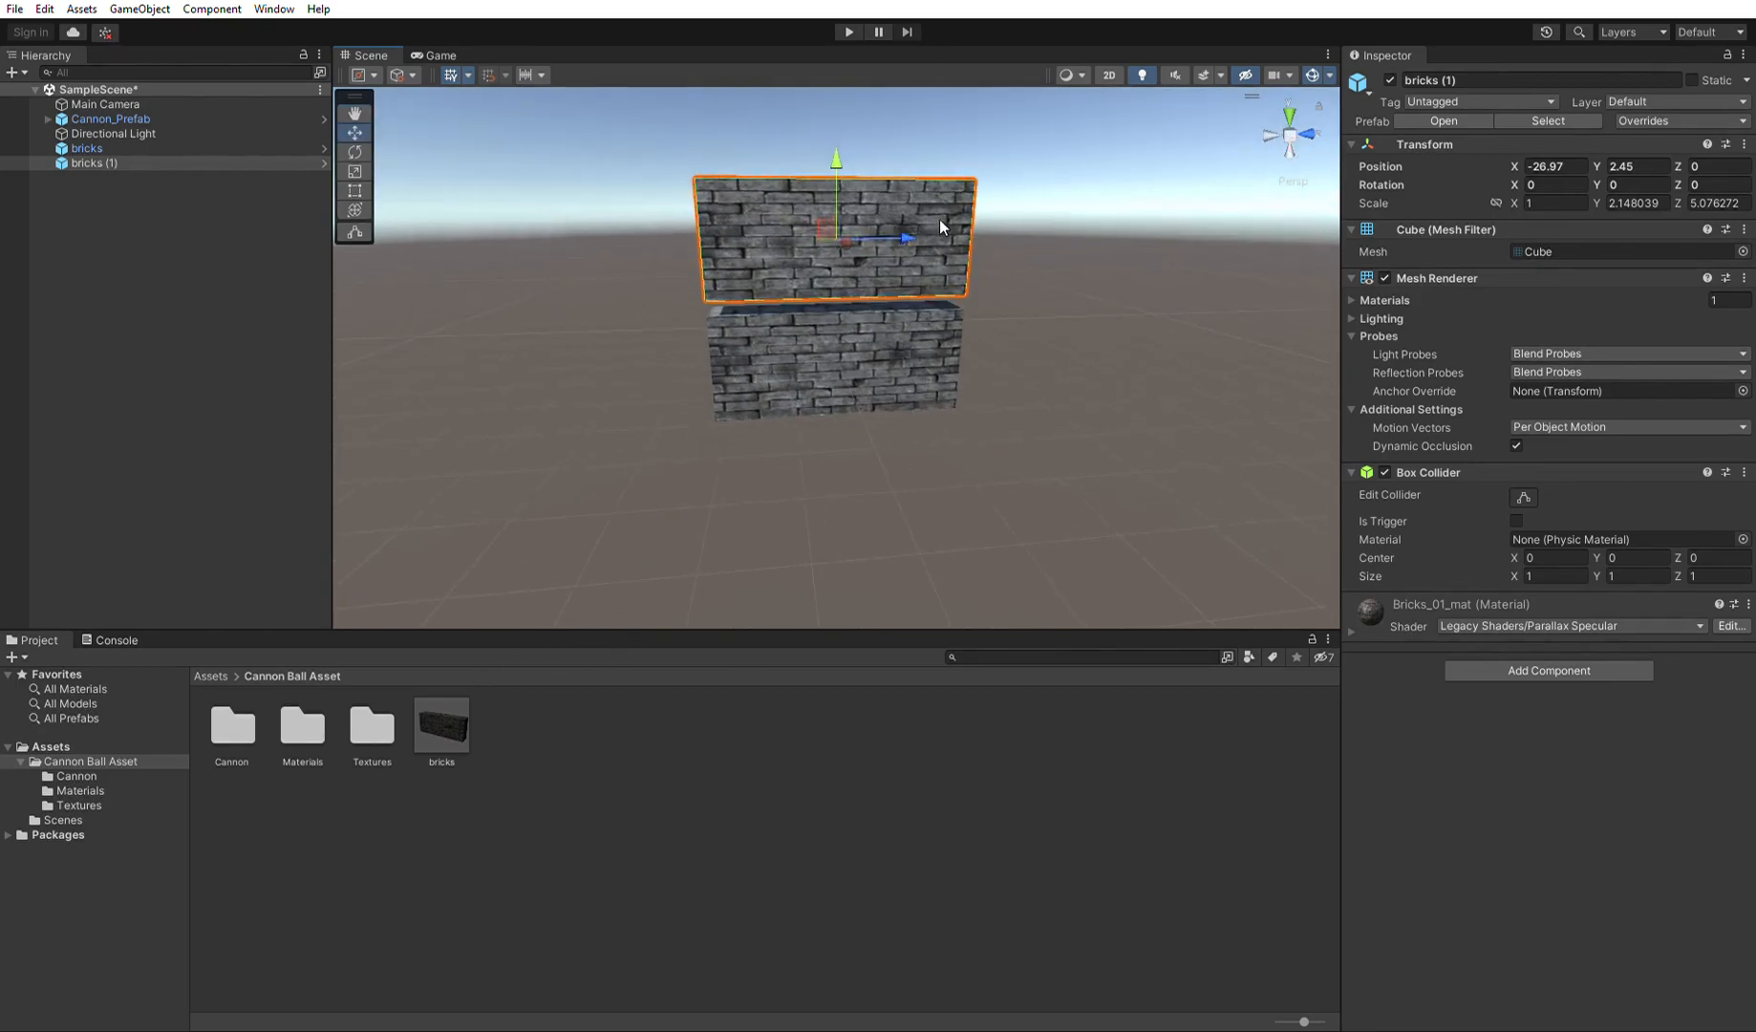
left_click_drag(903, 219, 1015, 212)
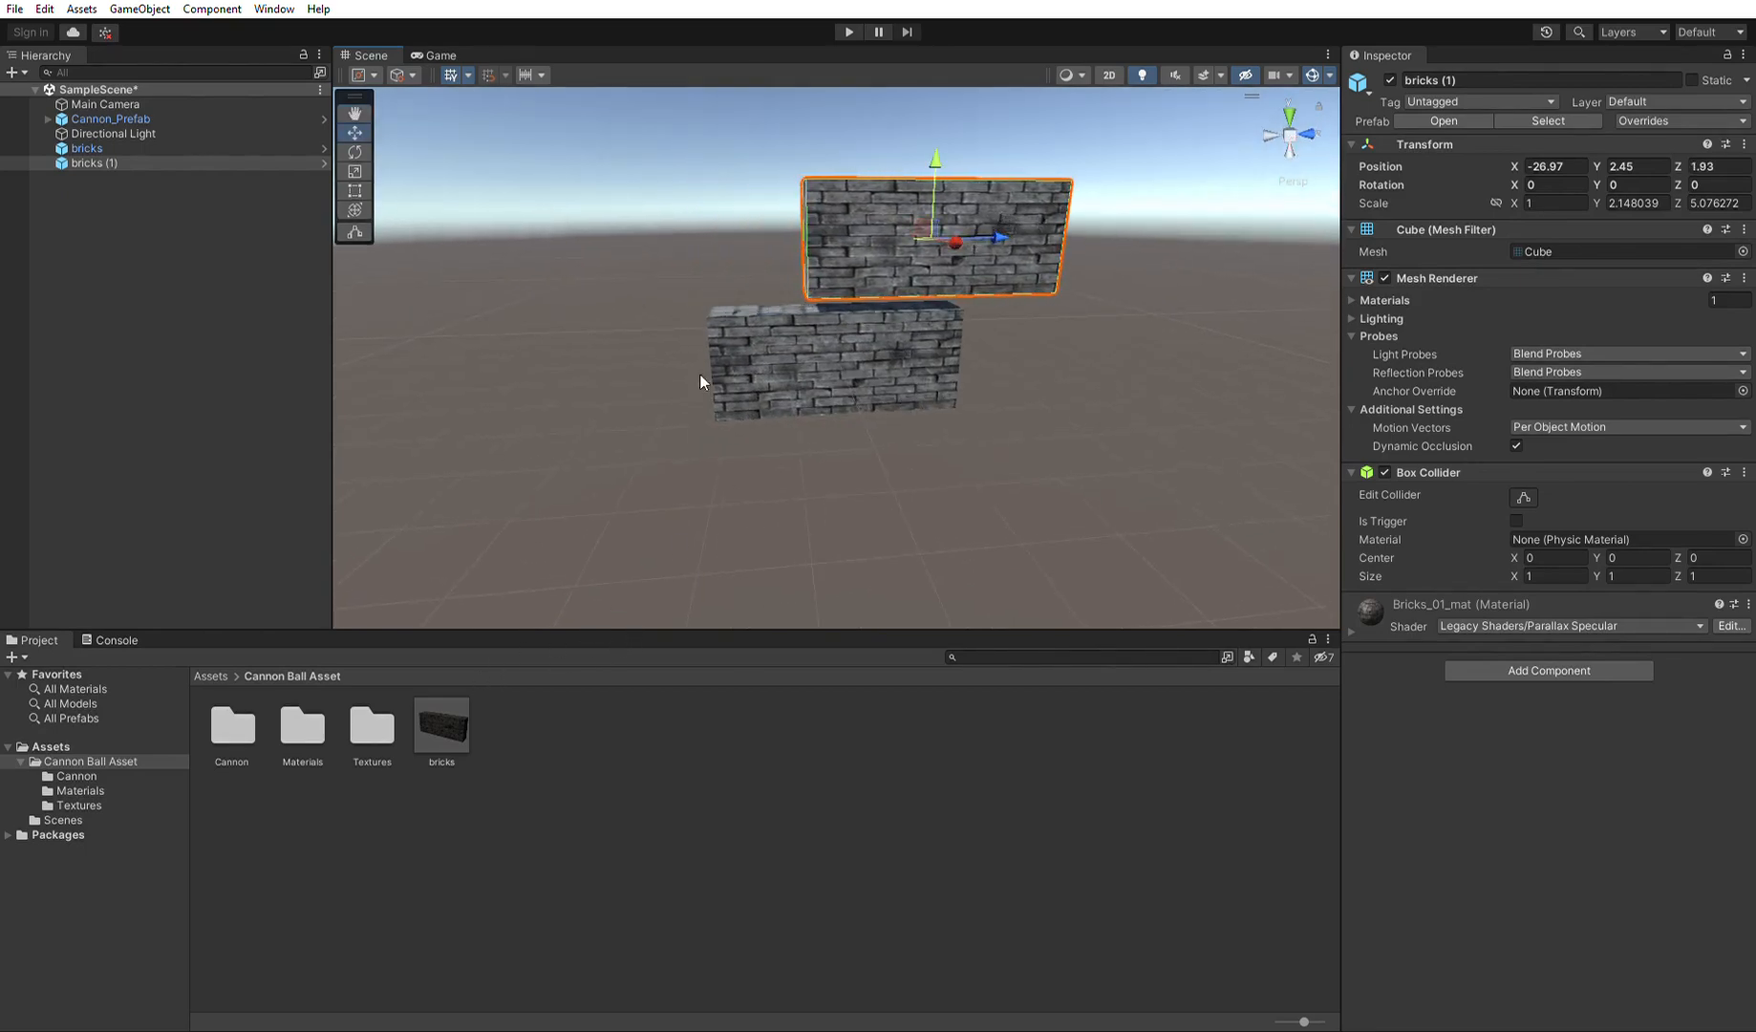
Assign the Bricks_01_mat 2 material from the Materials folder to the upper block and apply the override to the bricks prefab.
left_click(77, 790)
left_click_drag(853, 246, 865, 222)
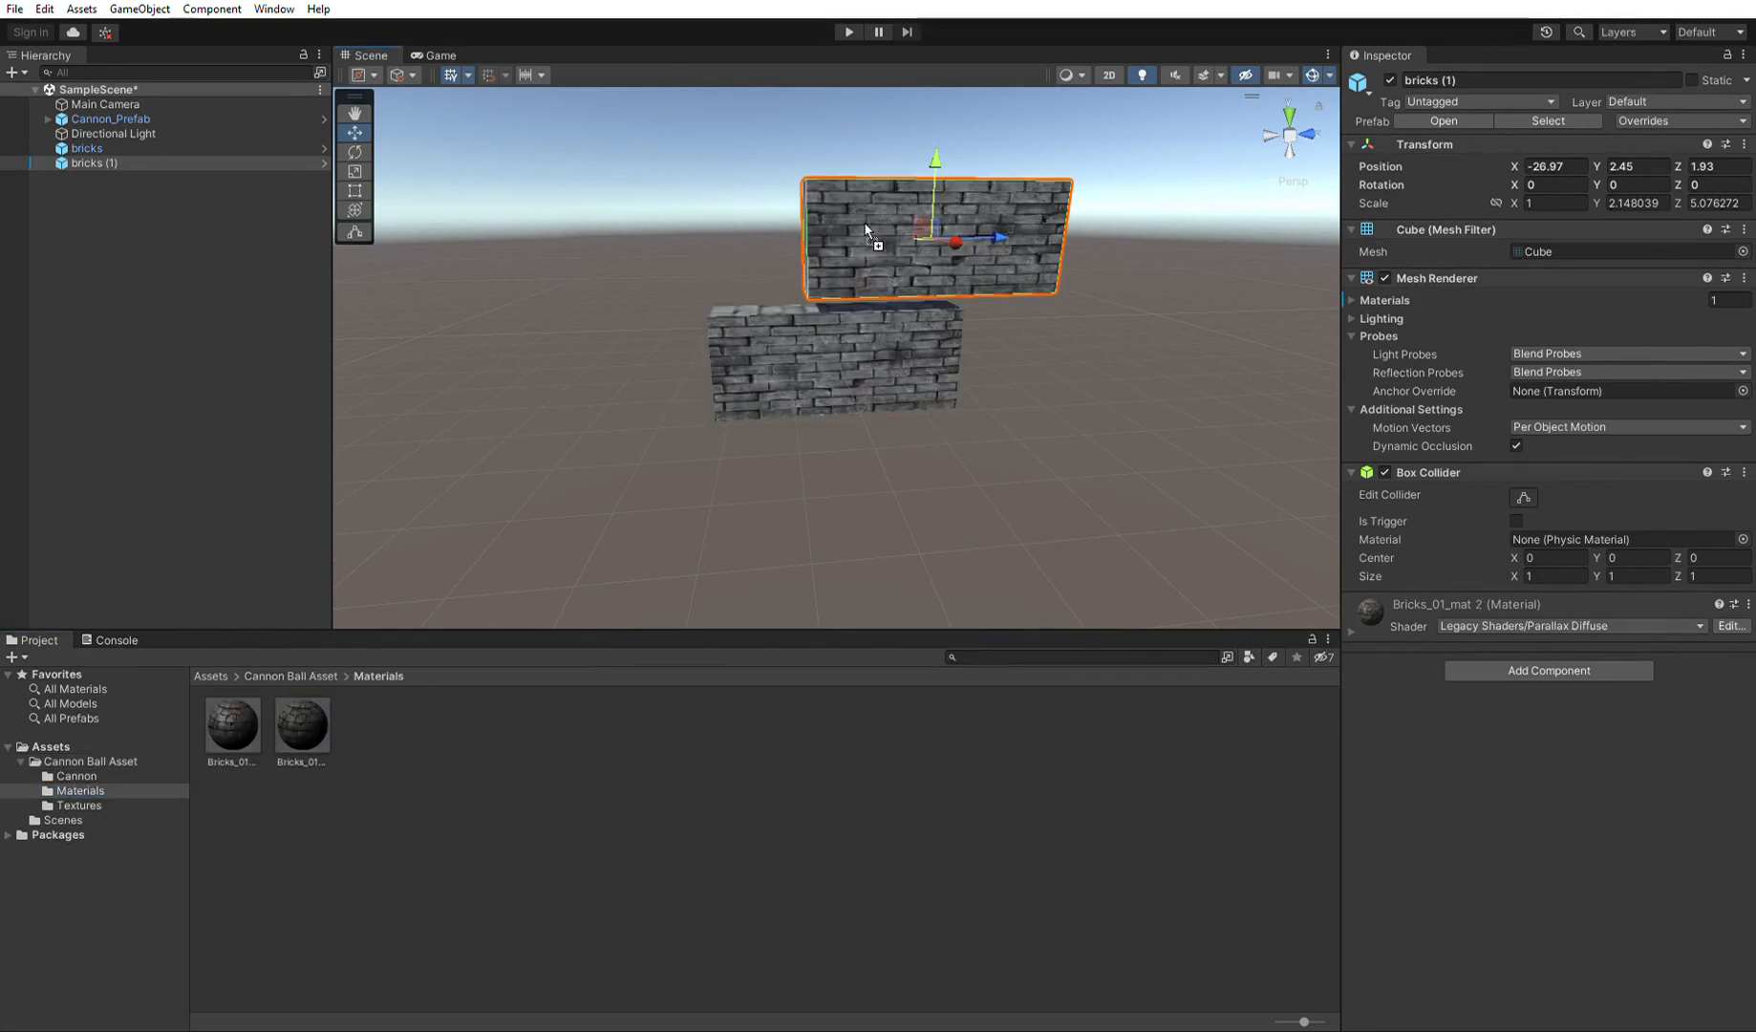
scroll(938, 289, "up", 2)
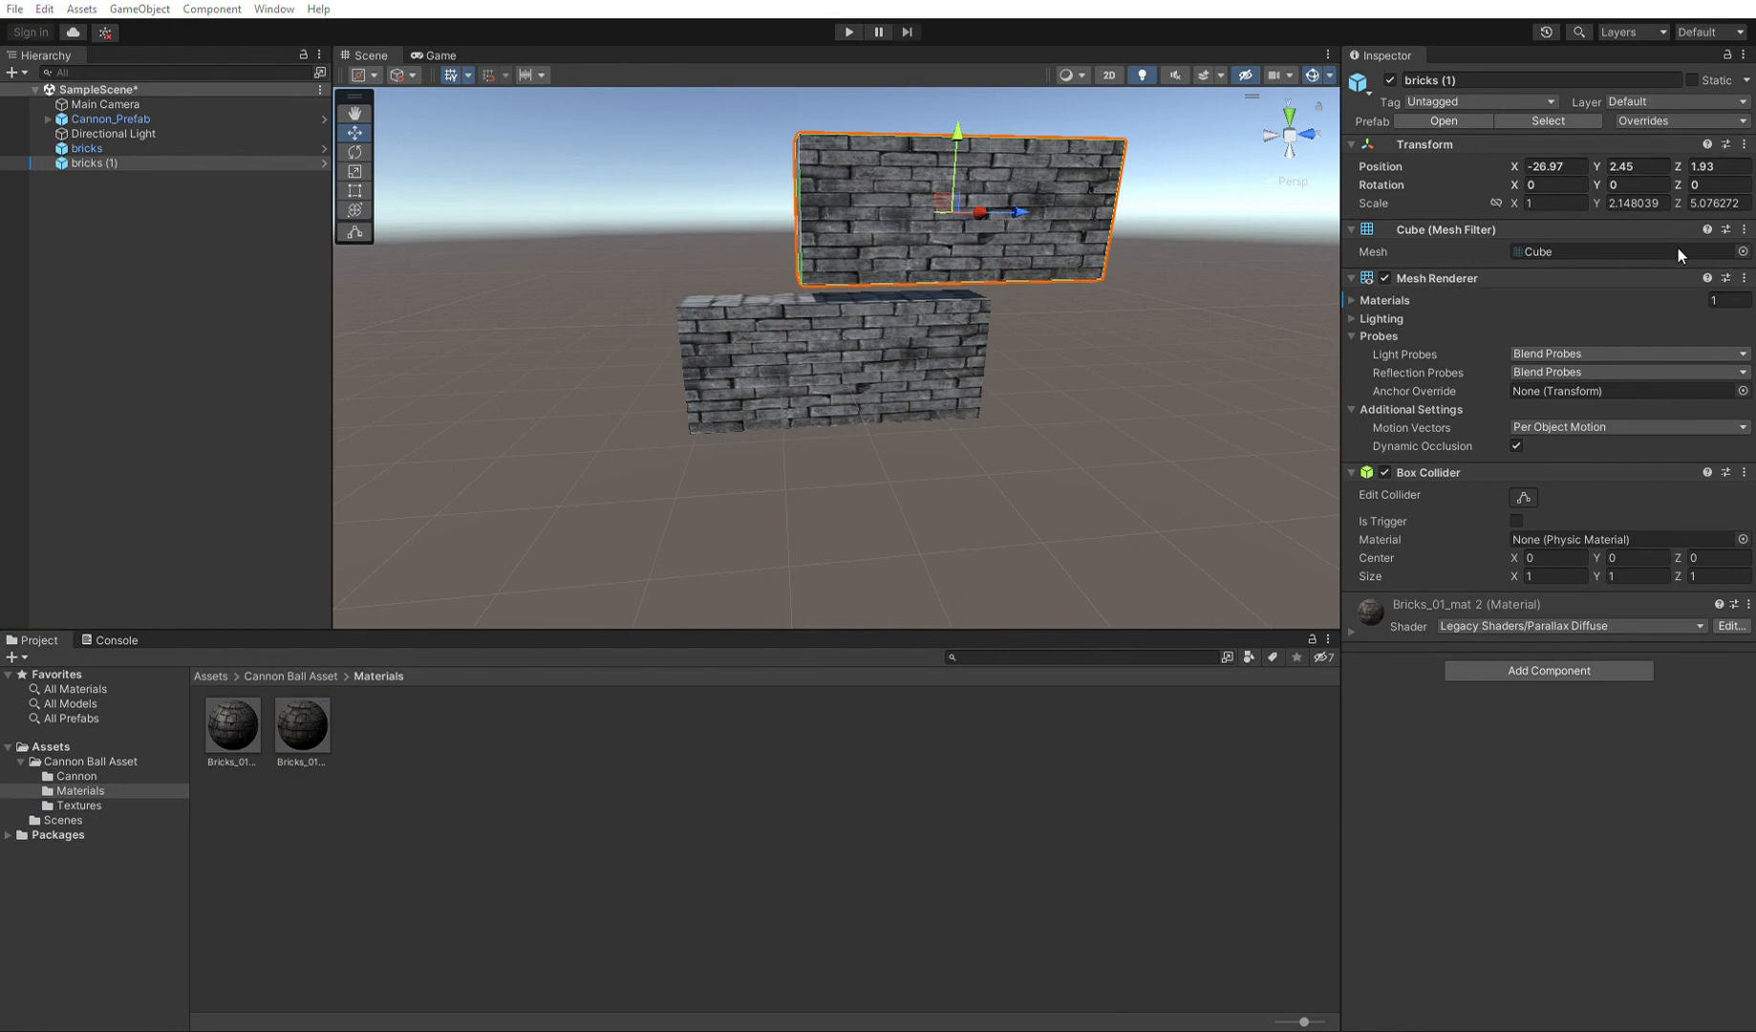
left_click(1048, 326)
scroll(1048, 326, "down", 3)
left_click(106, 157)
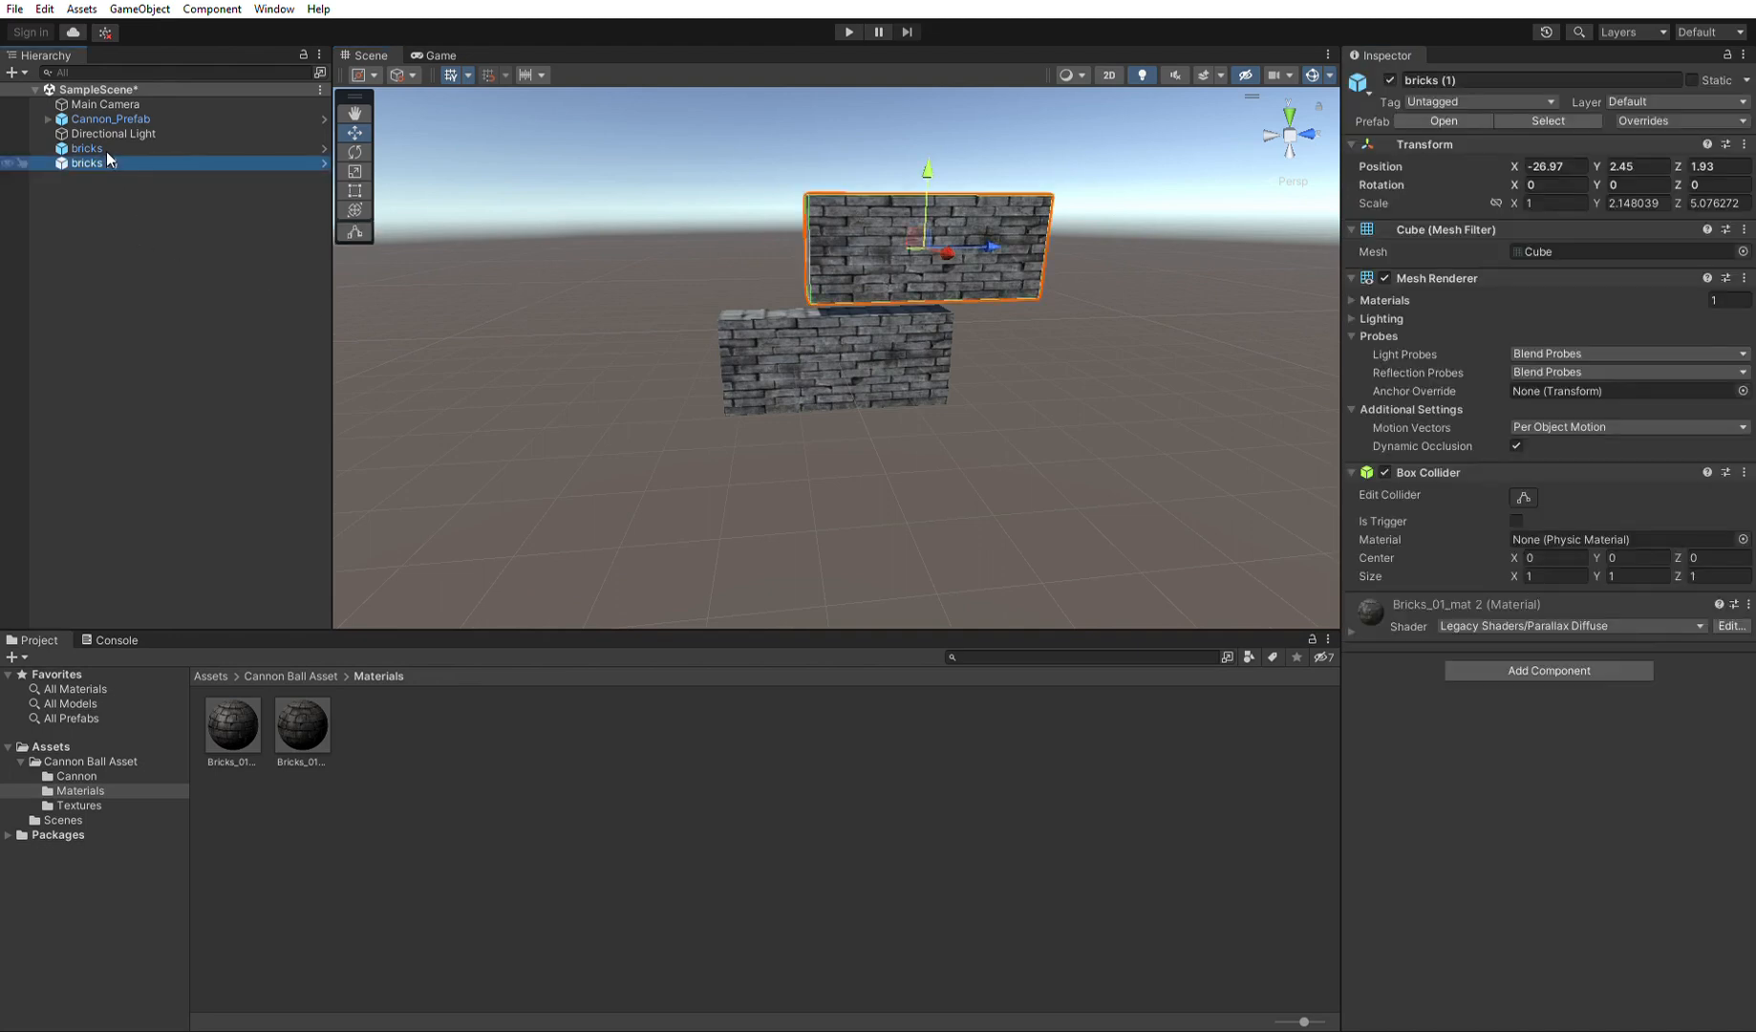
Return to the Cannon Ball Asset folder and delete the upper bricks copy from the scene.
left_click(122, 762)
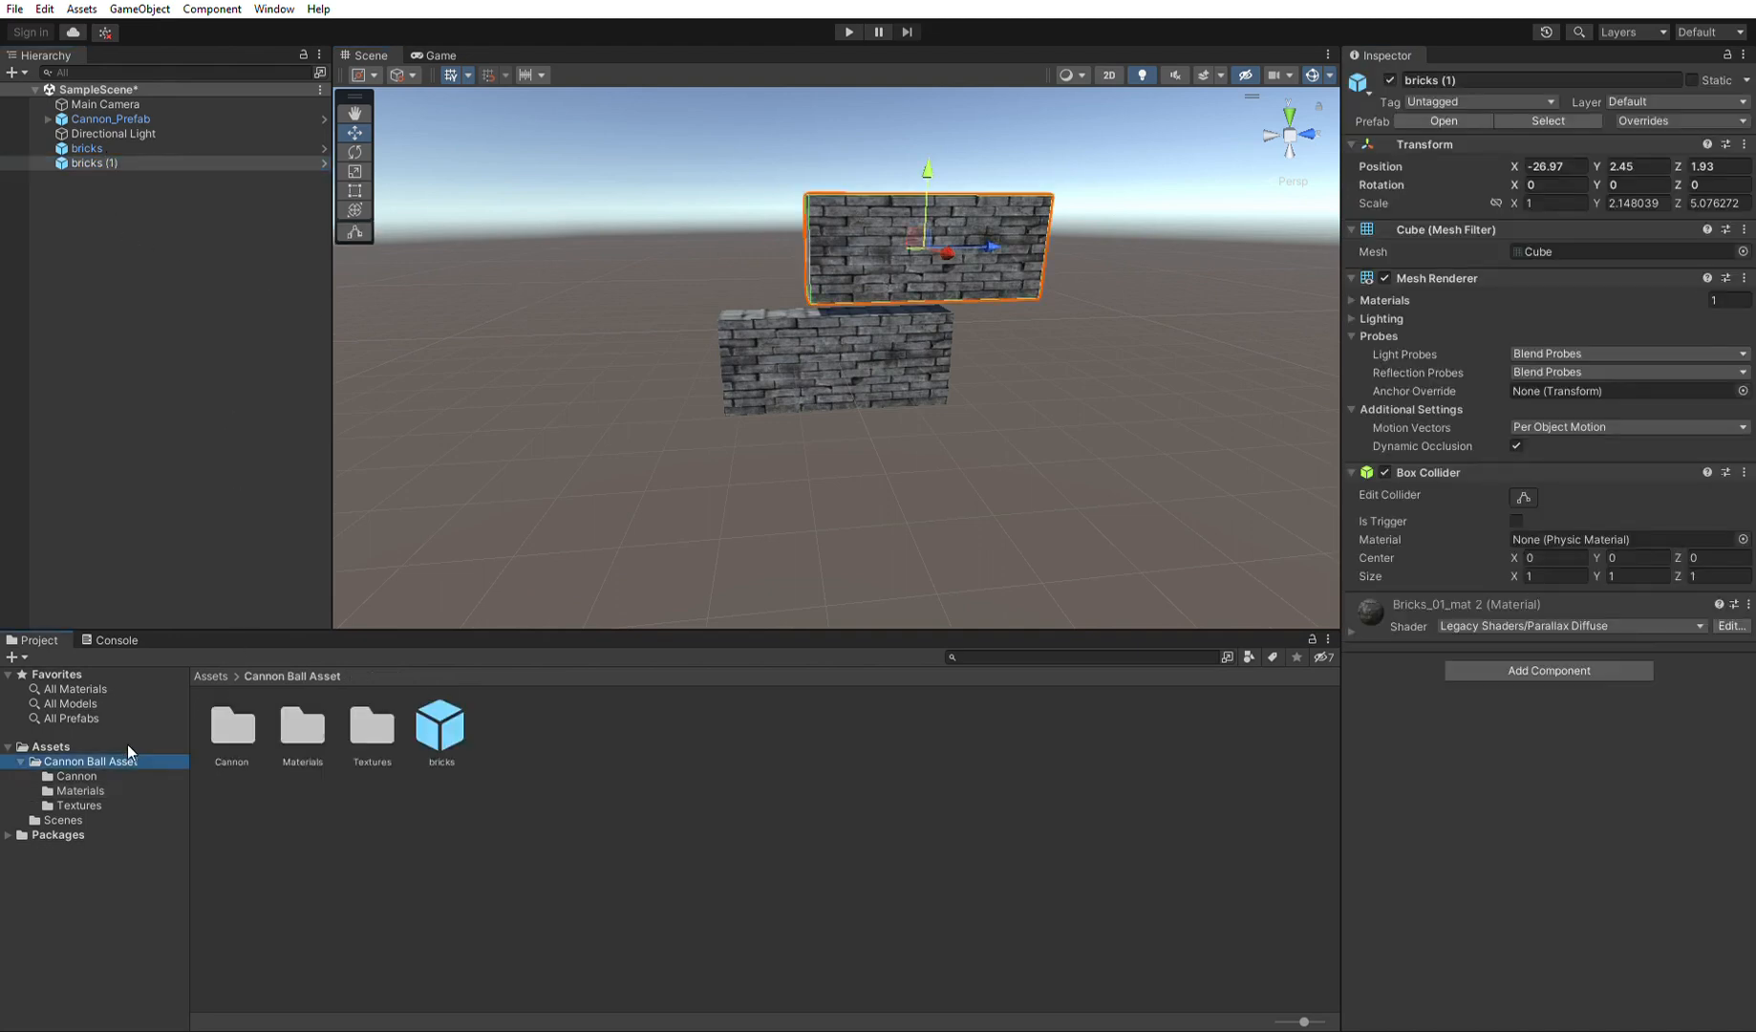
left_click(493, 269)
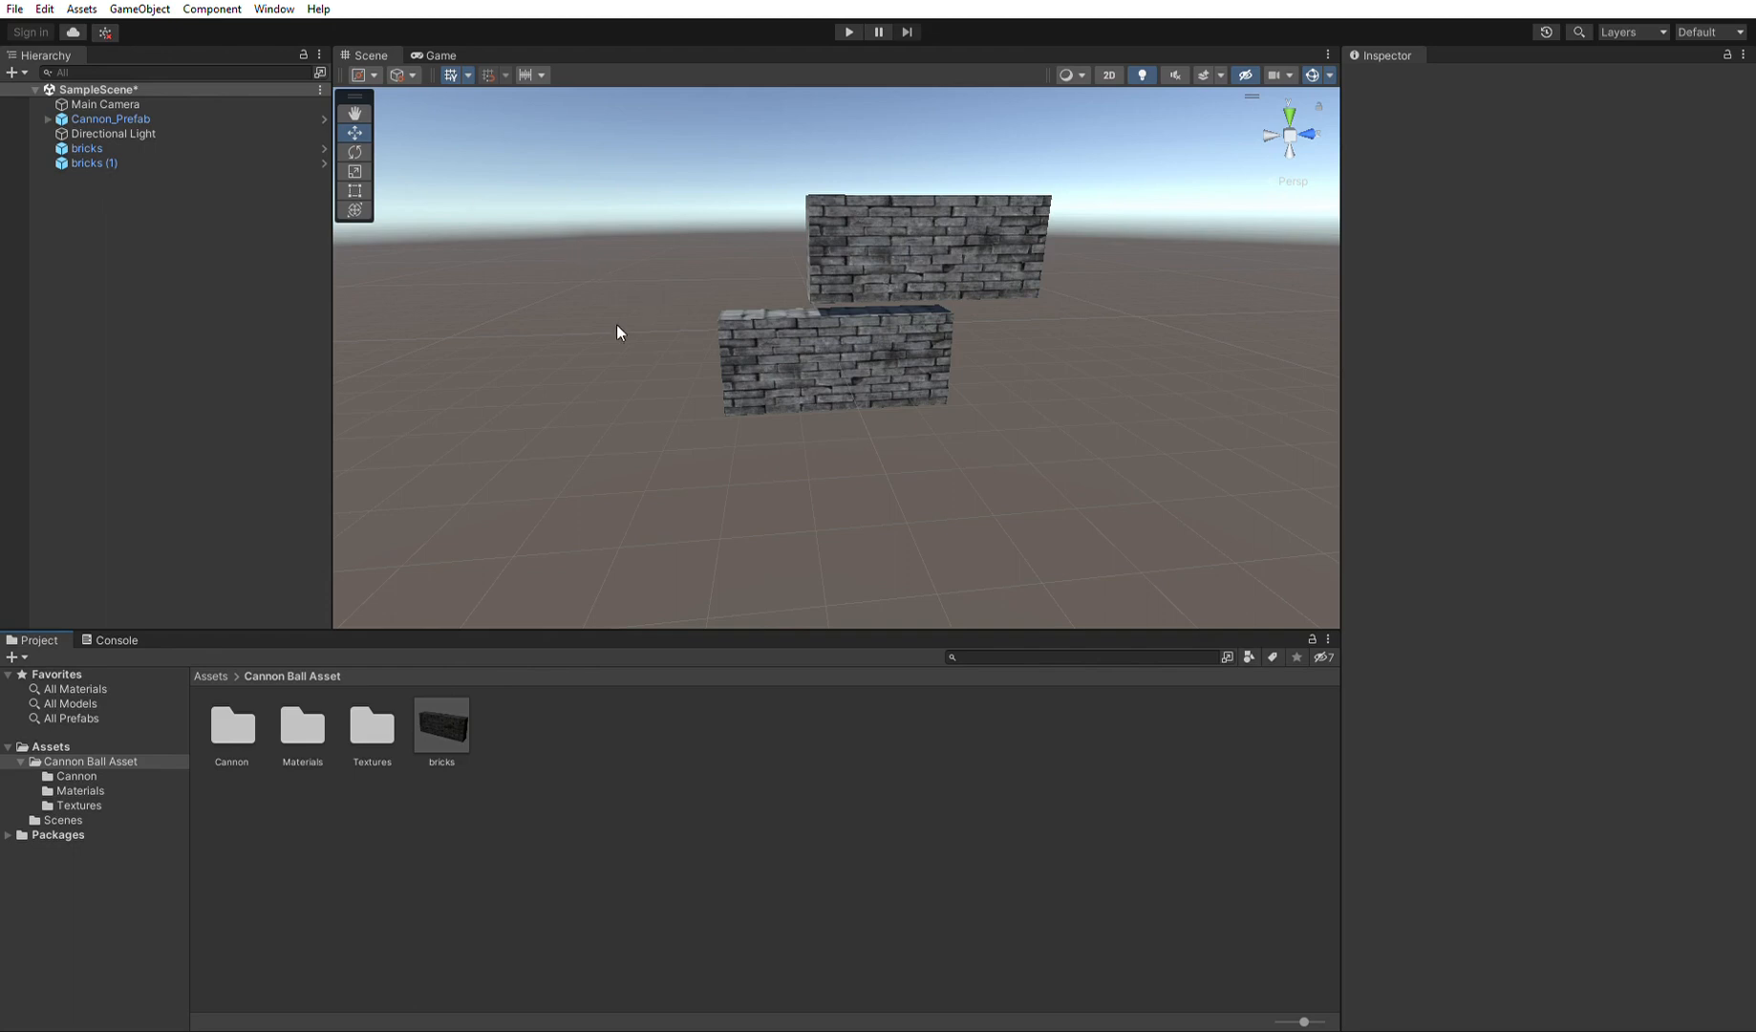
left_click(880, 240)
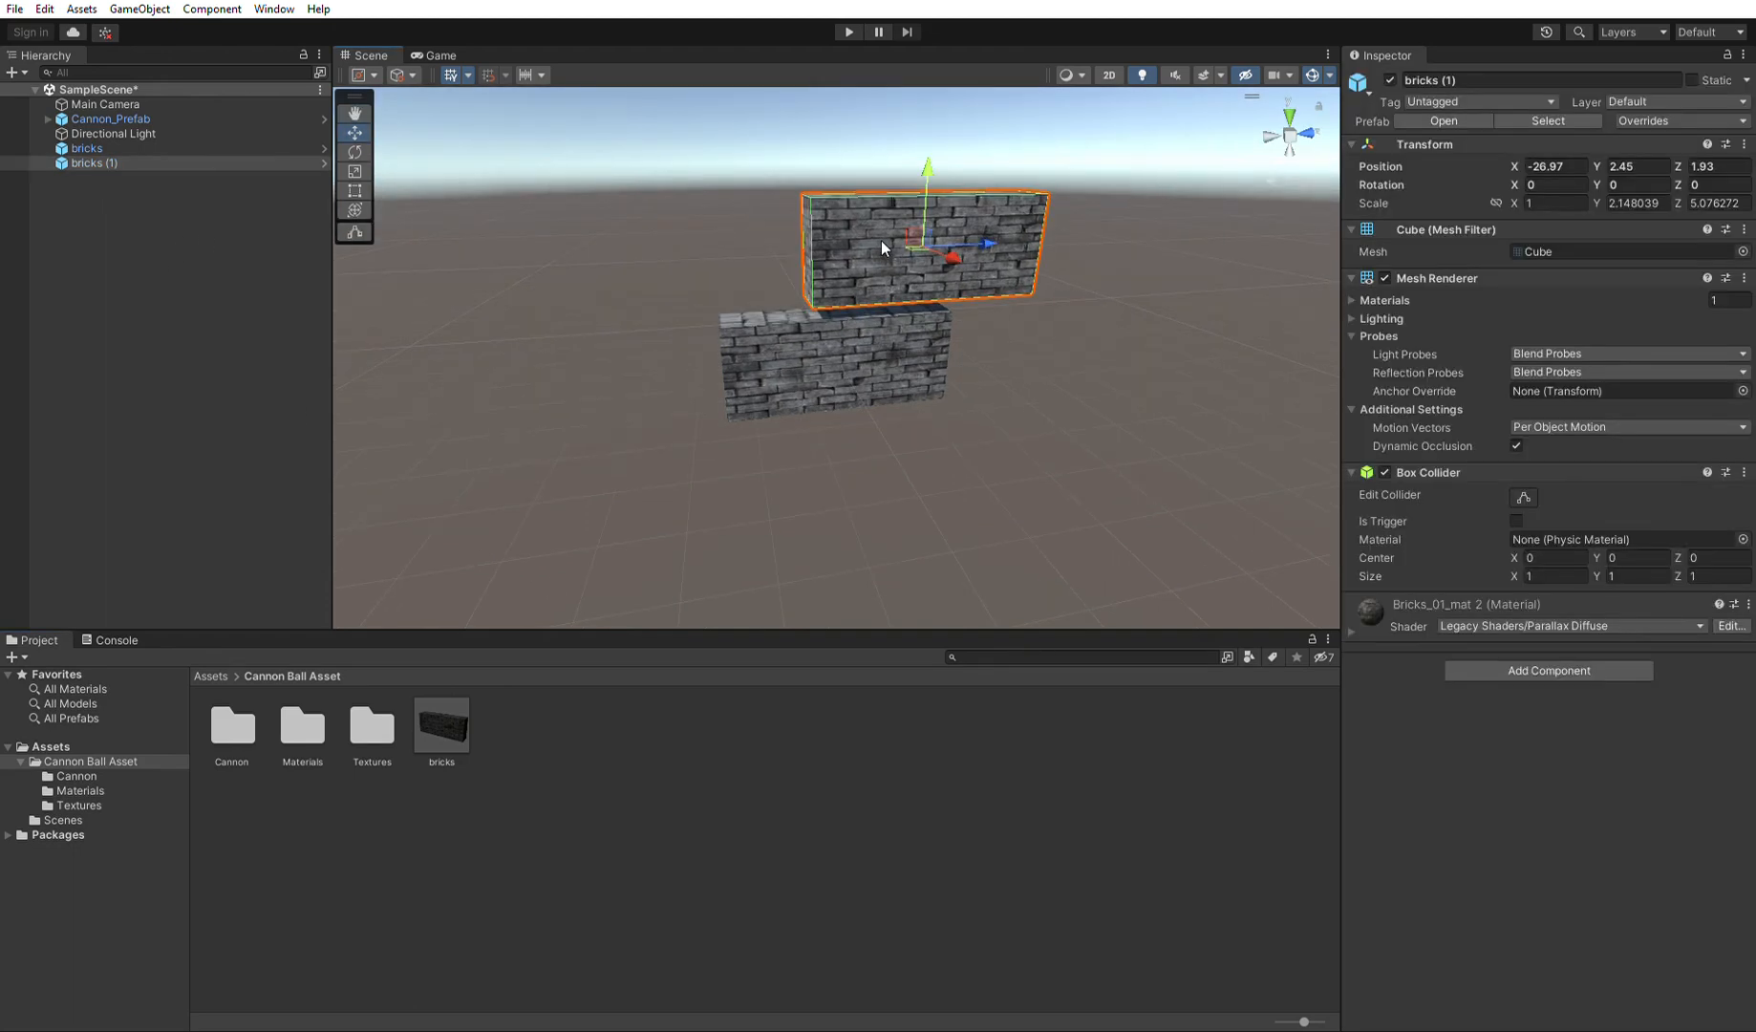
key("Delete")
Duplicate the remaining bricks block and raise the copy straight above it to about Y 3.06.
scroll(991, 273, "down", 10)
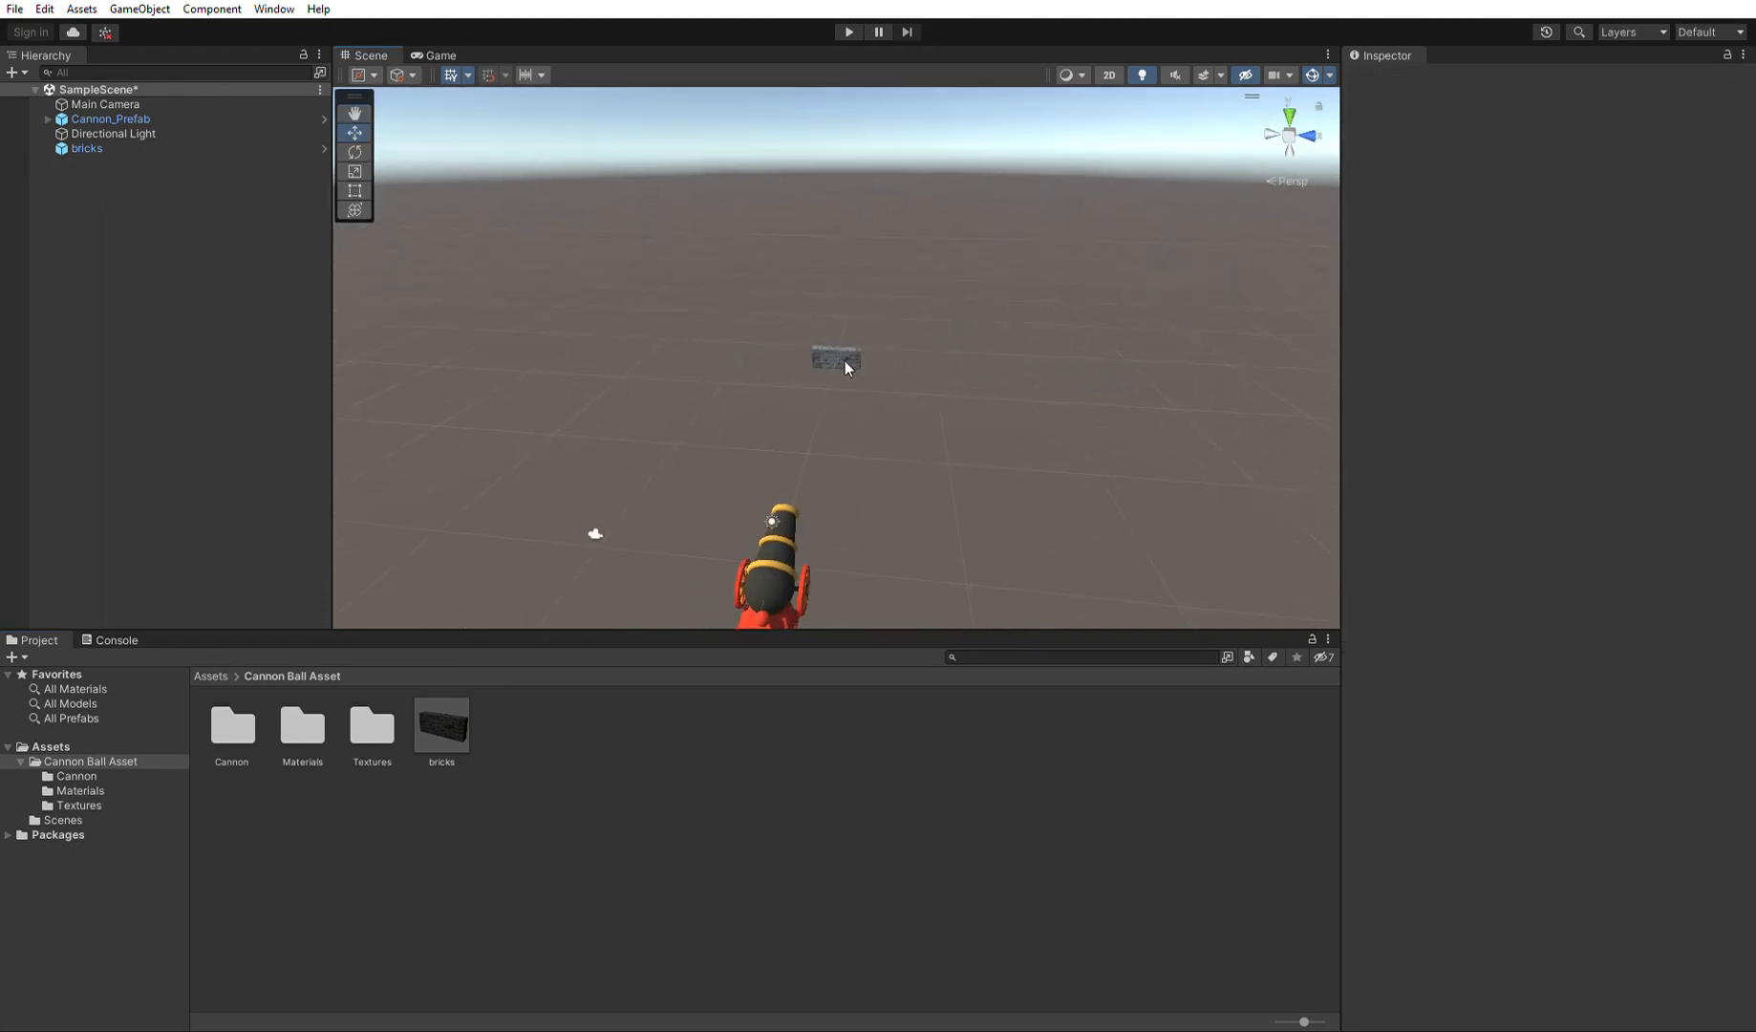
left_click(844, 361)
scroll(957, 345, "up", 10)
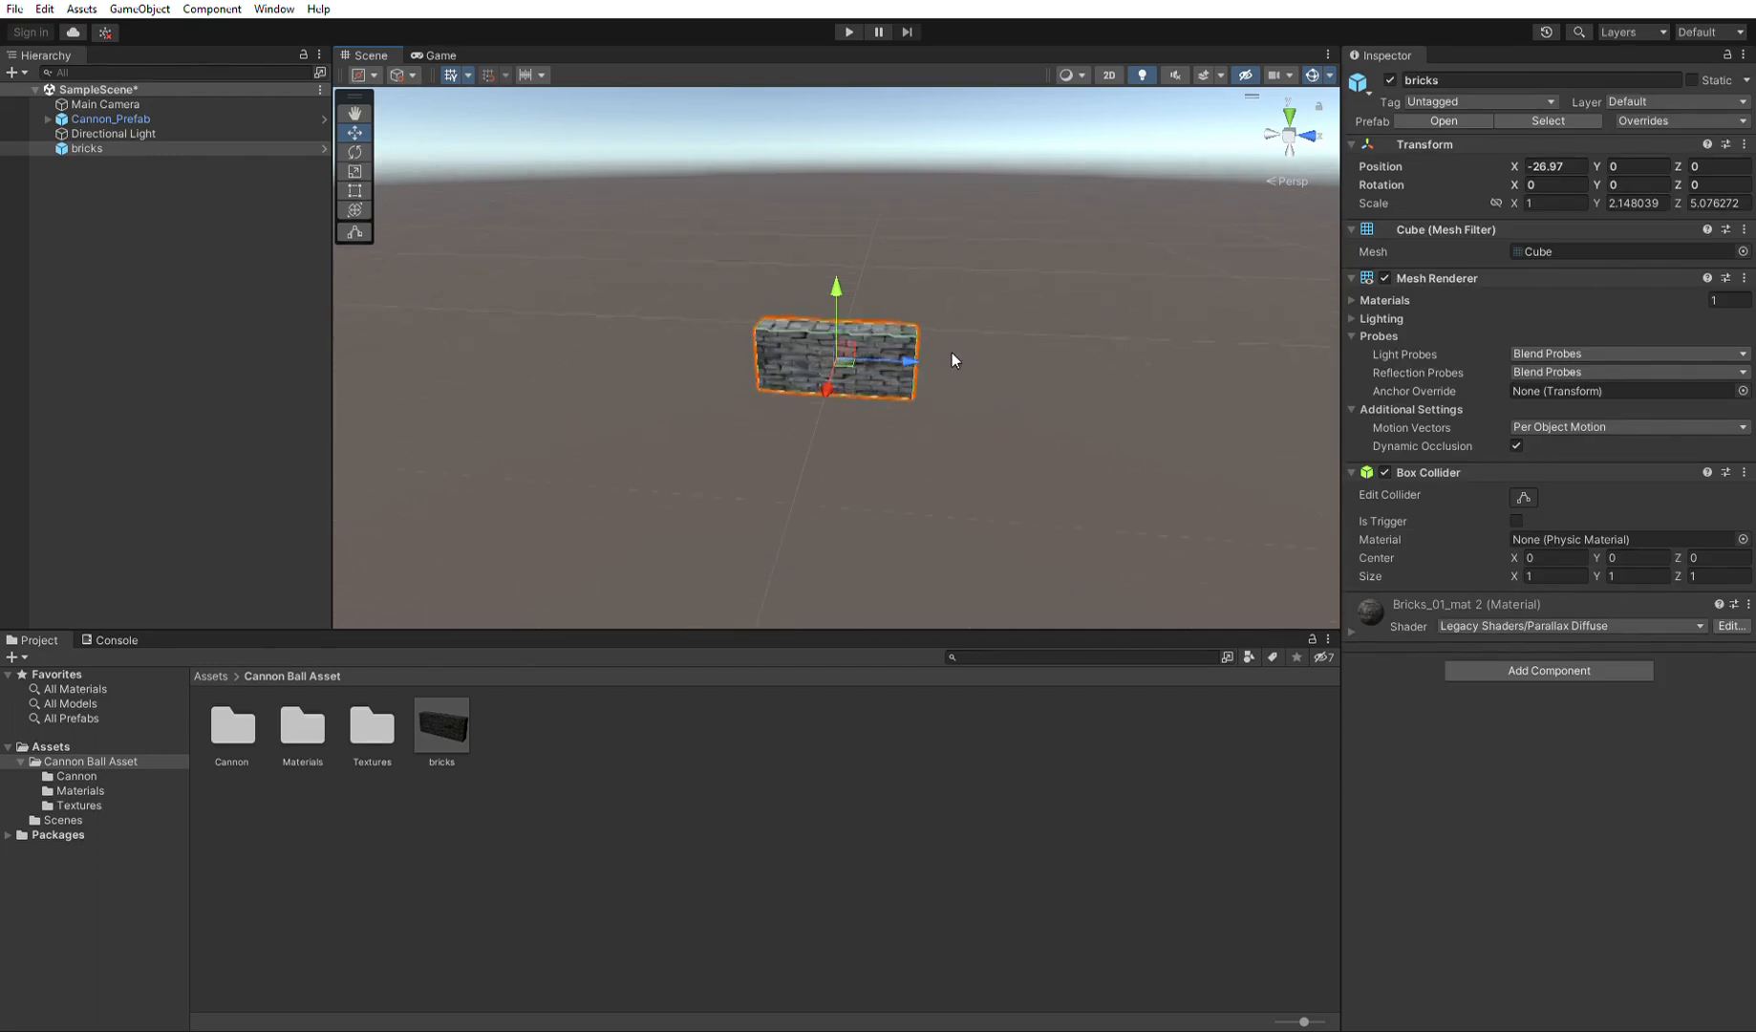
scroll(940, 359, "down", 5)
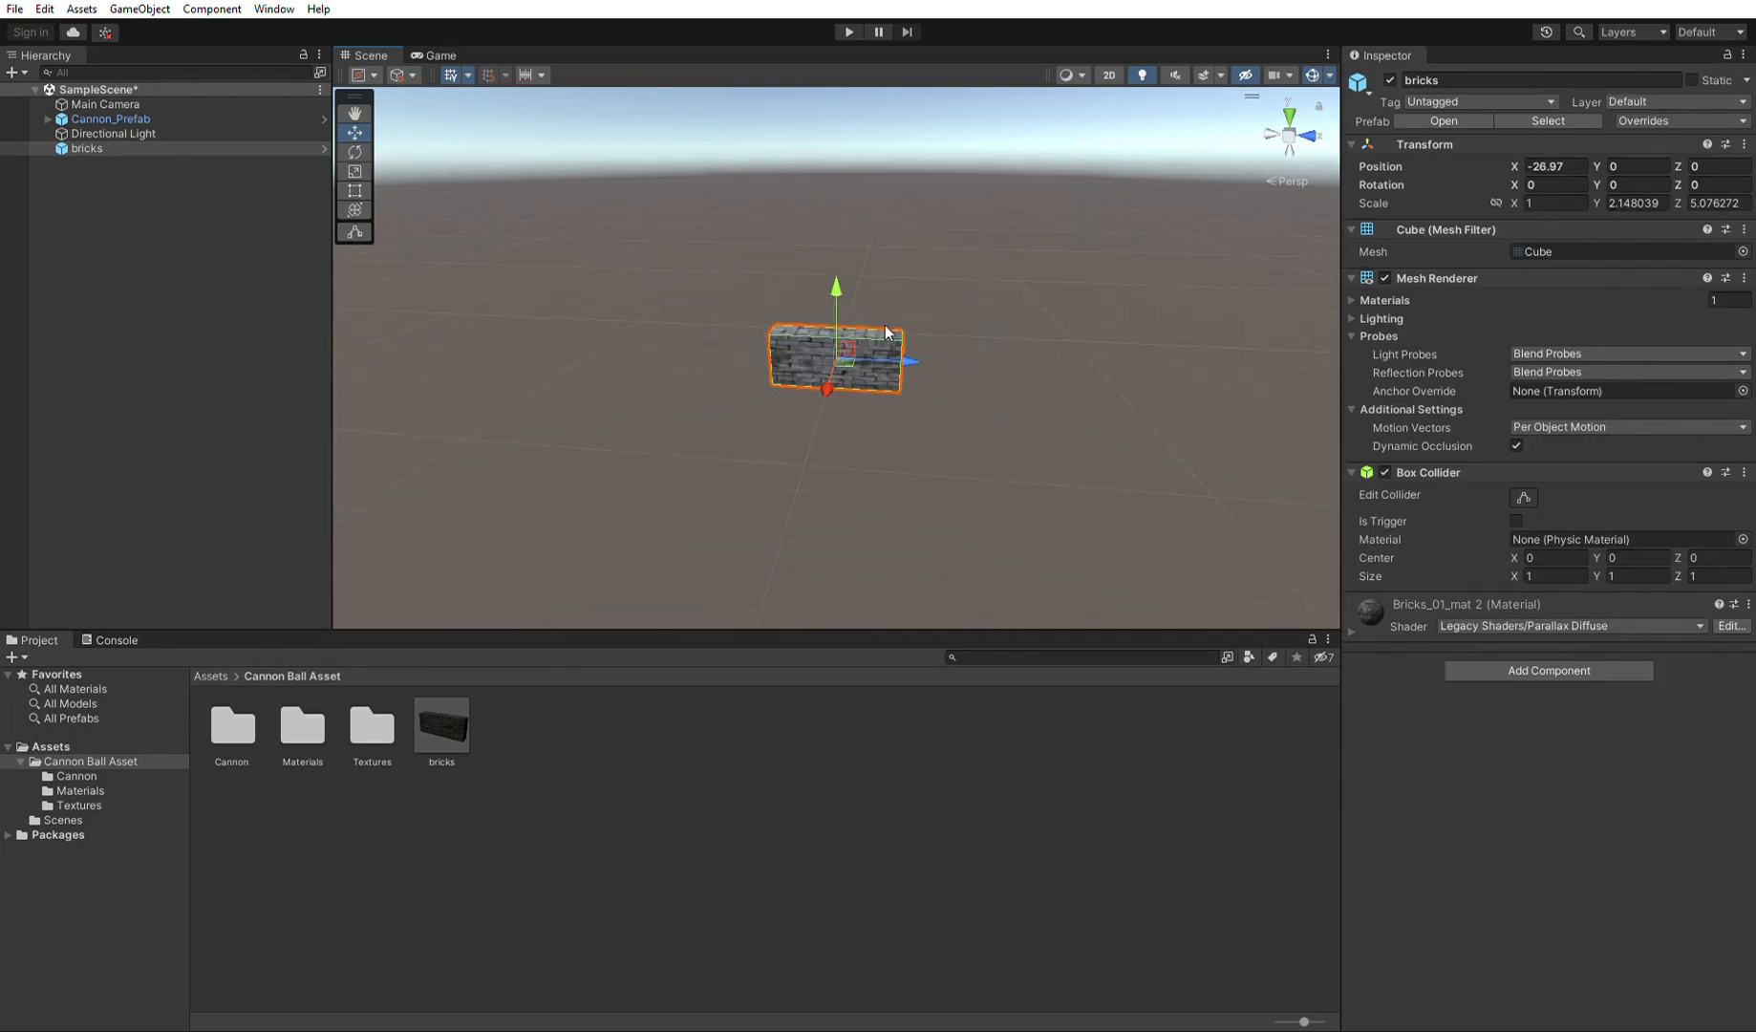
key("ctrl+d")
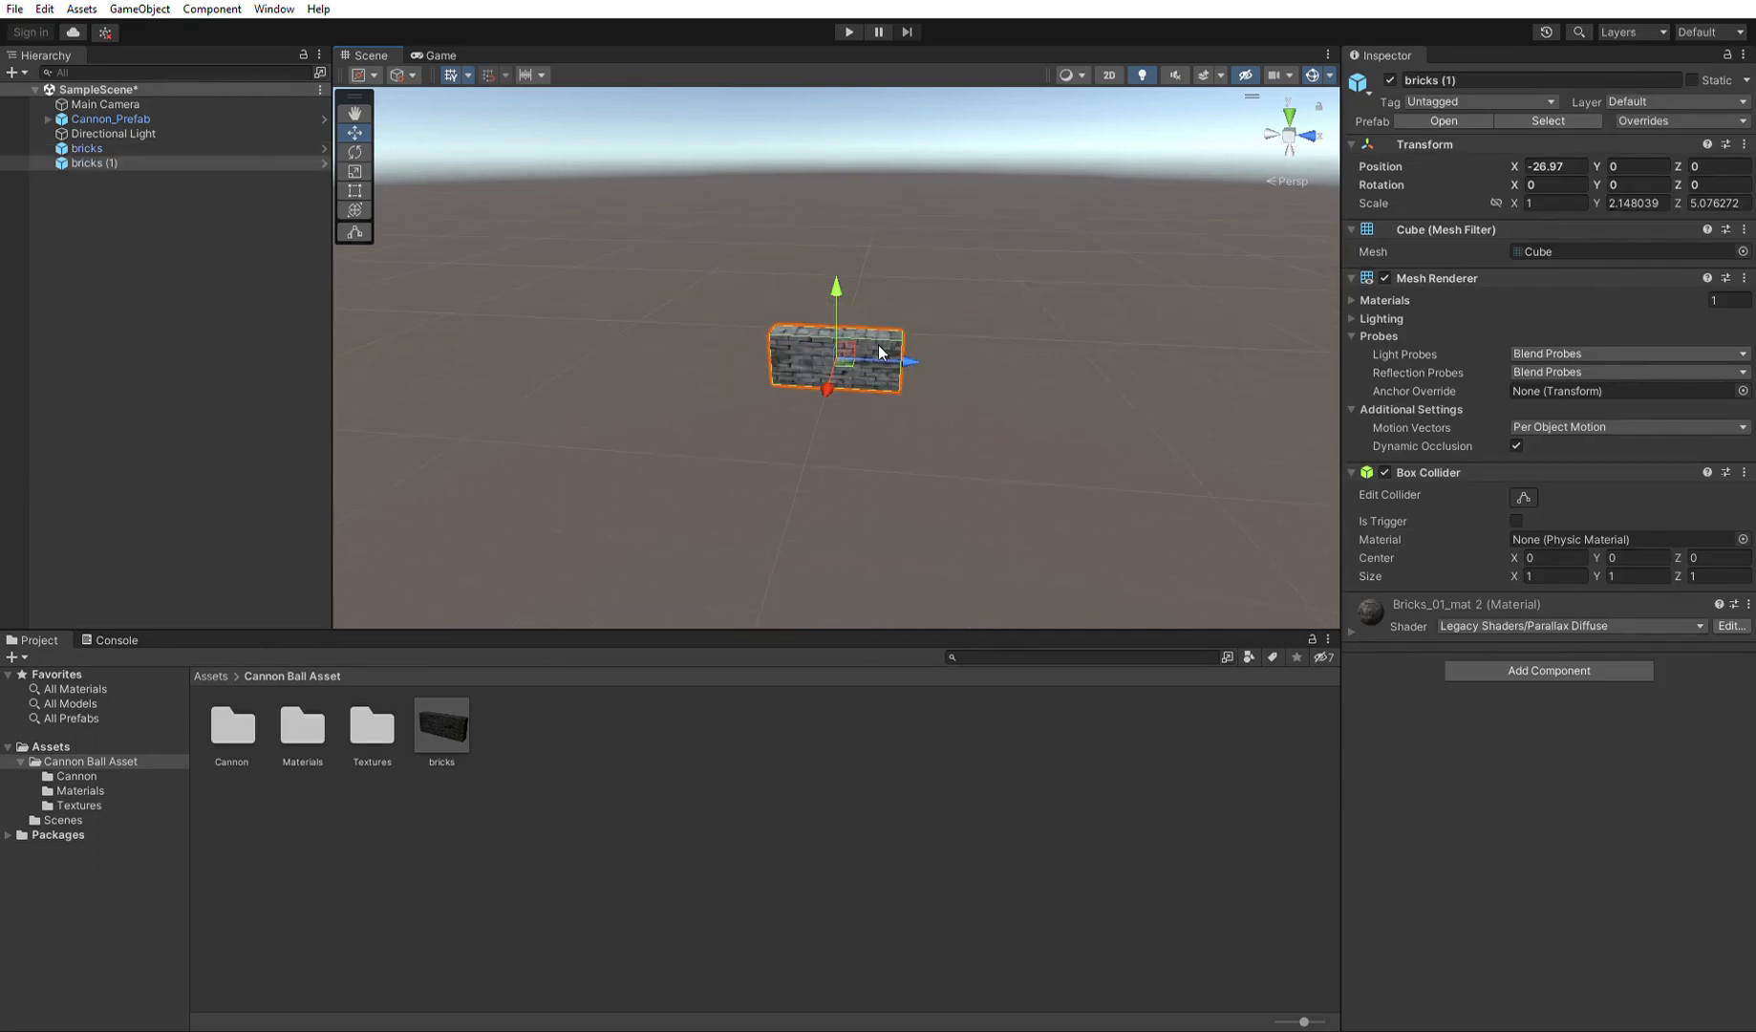
left_click_drag(834, 277, 837, 212)
scroll(943, 310, "up", 5)
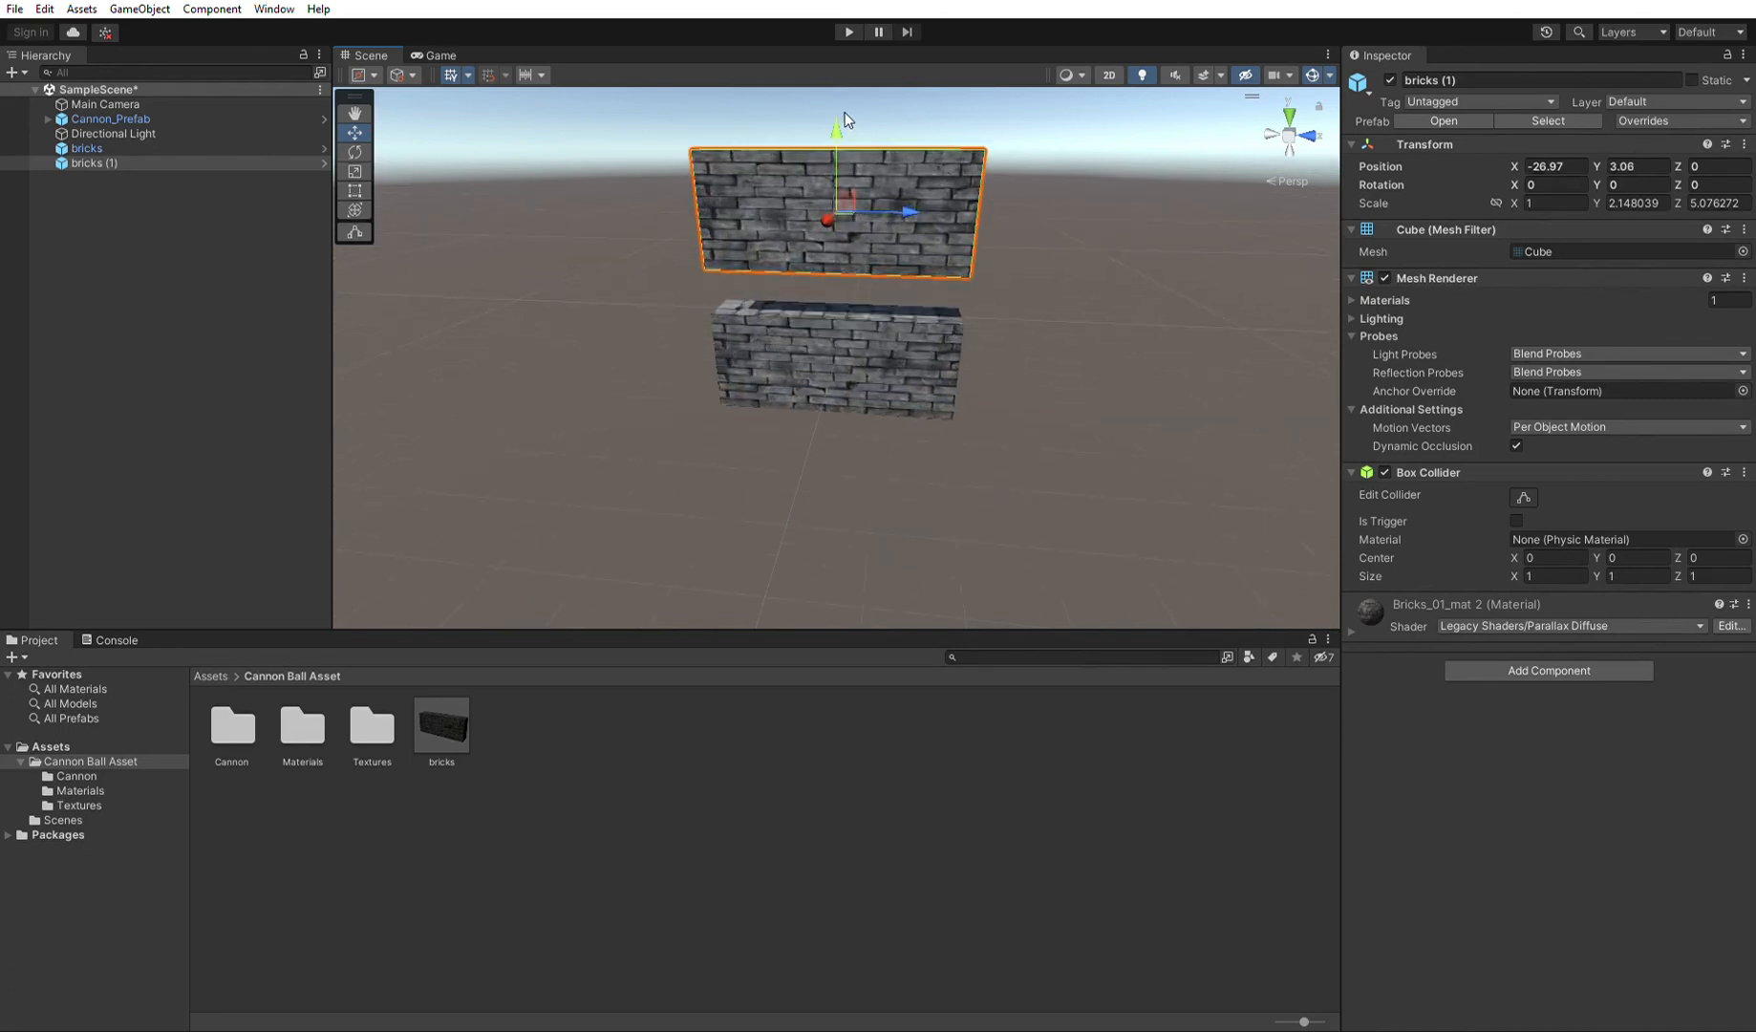
Try to seat the upper block on the lower one by hand, moving it to about Y 1.99 and to Y 2.39.
left_click_drag(845, 111, 855, 169)
scroll(879, 223, "up", 6)
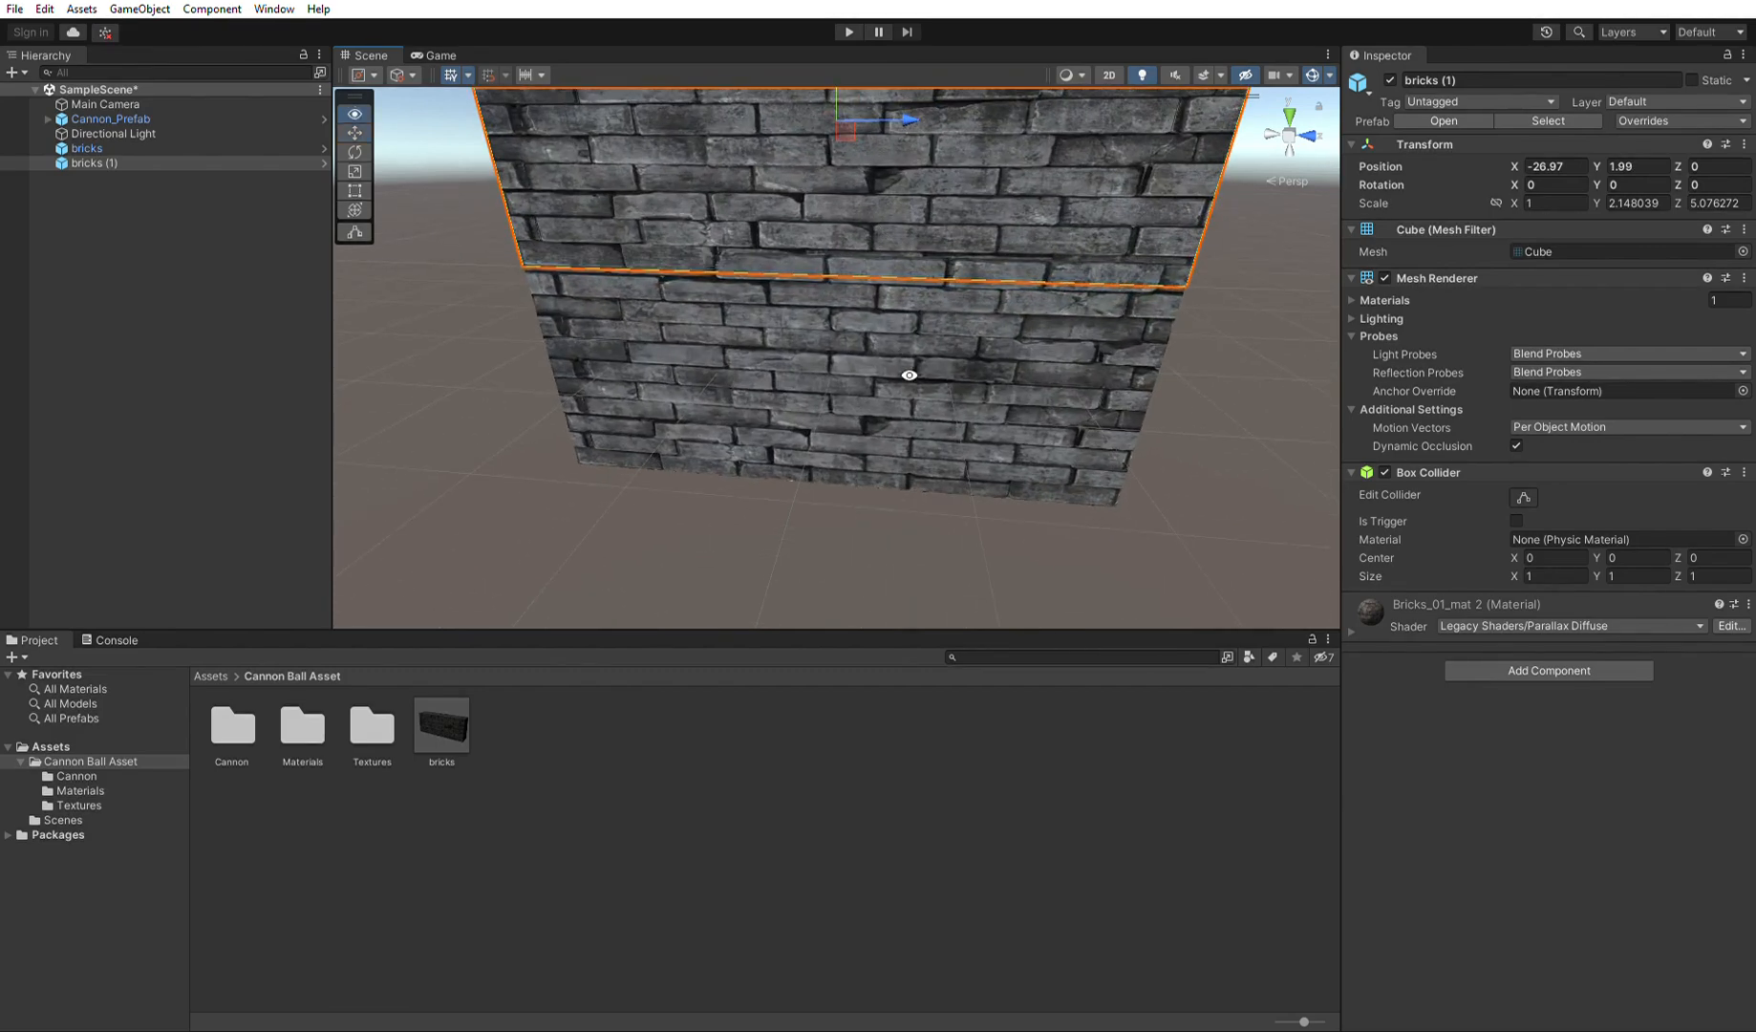
left_click_drag(908, 374, 915, 331, "alt")
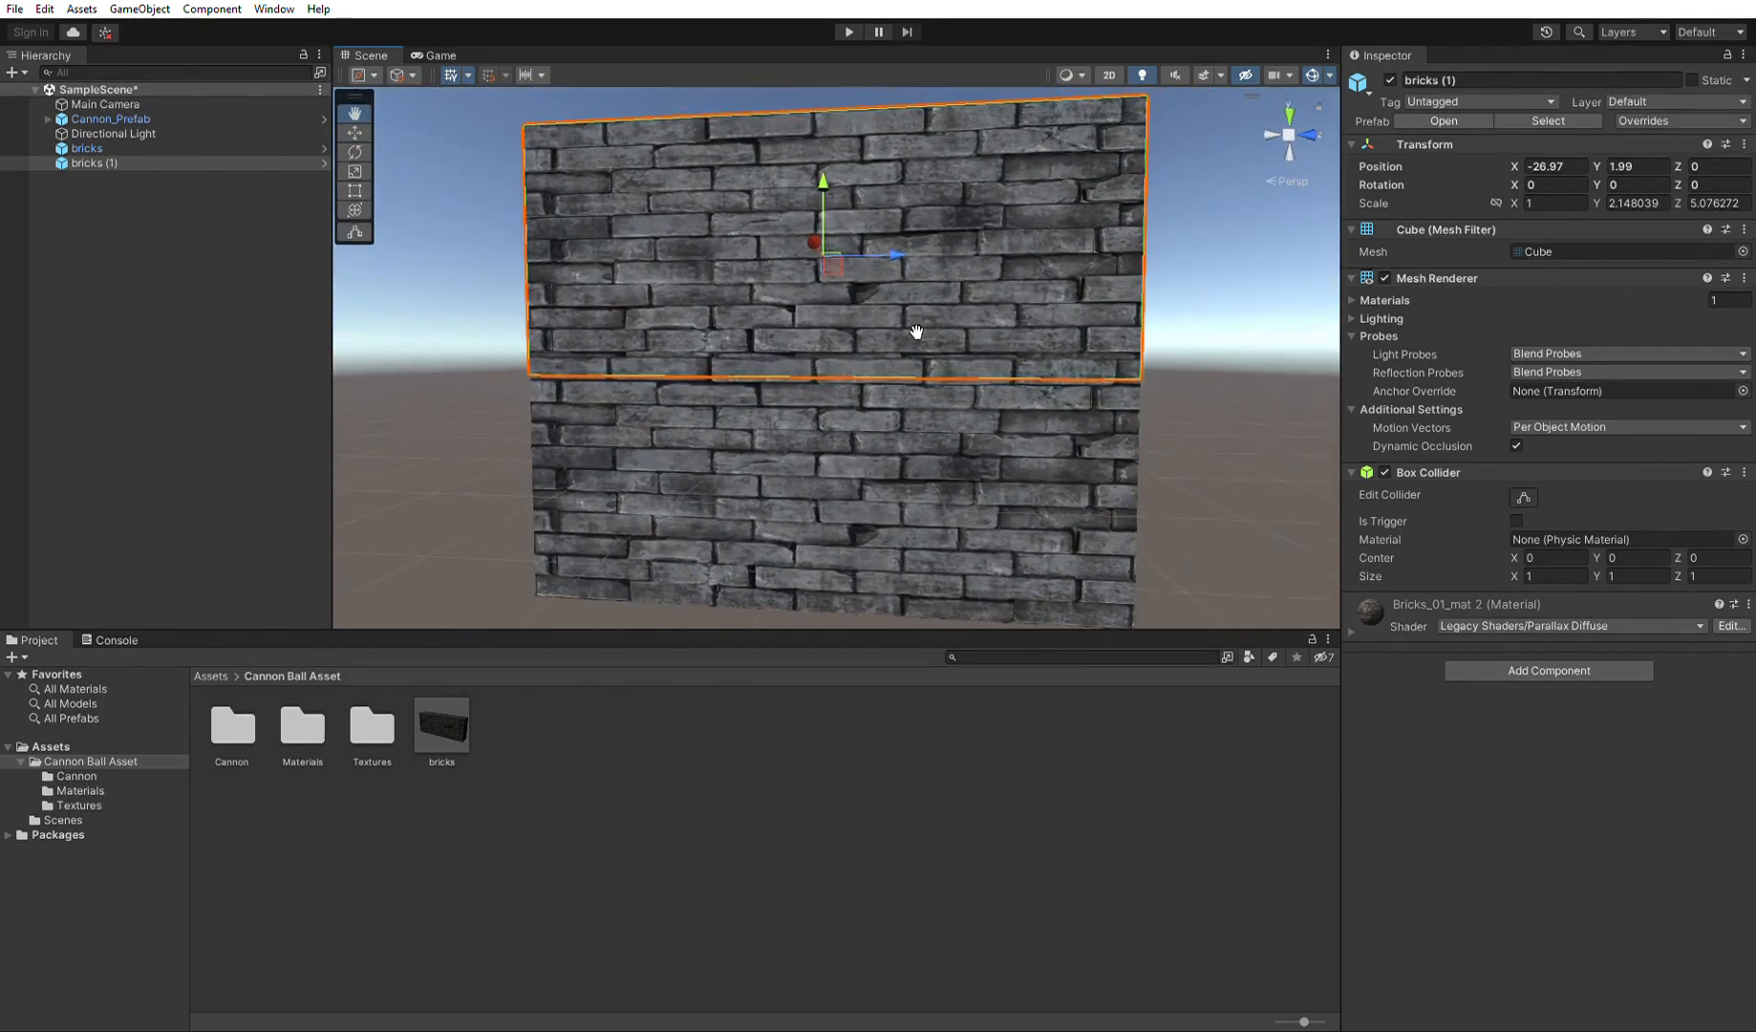
left_click_drag(824, 160, 874, 167)
left_click_drag(1012, 377, 958, 372, "alt")
left_click_drag(827, 179, 833, 107)
left_click_drag(784, 384, 912, 442, "alt")
scroll(1003, 388, "down", 2)
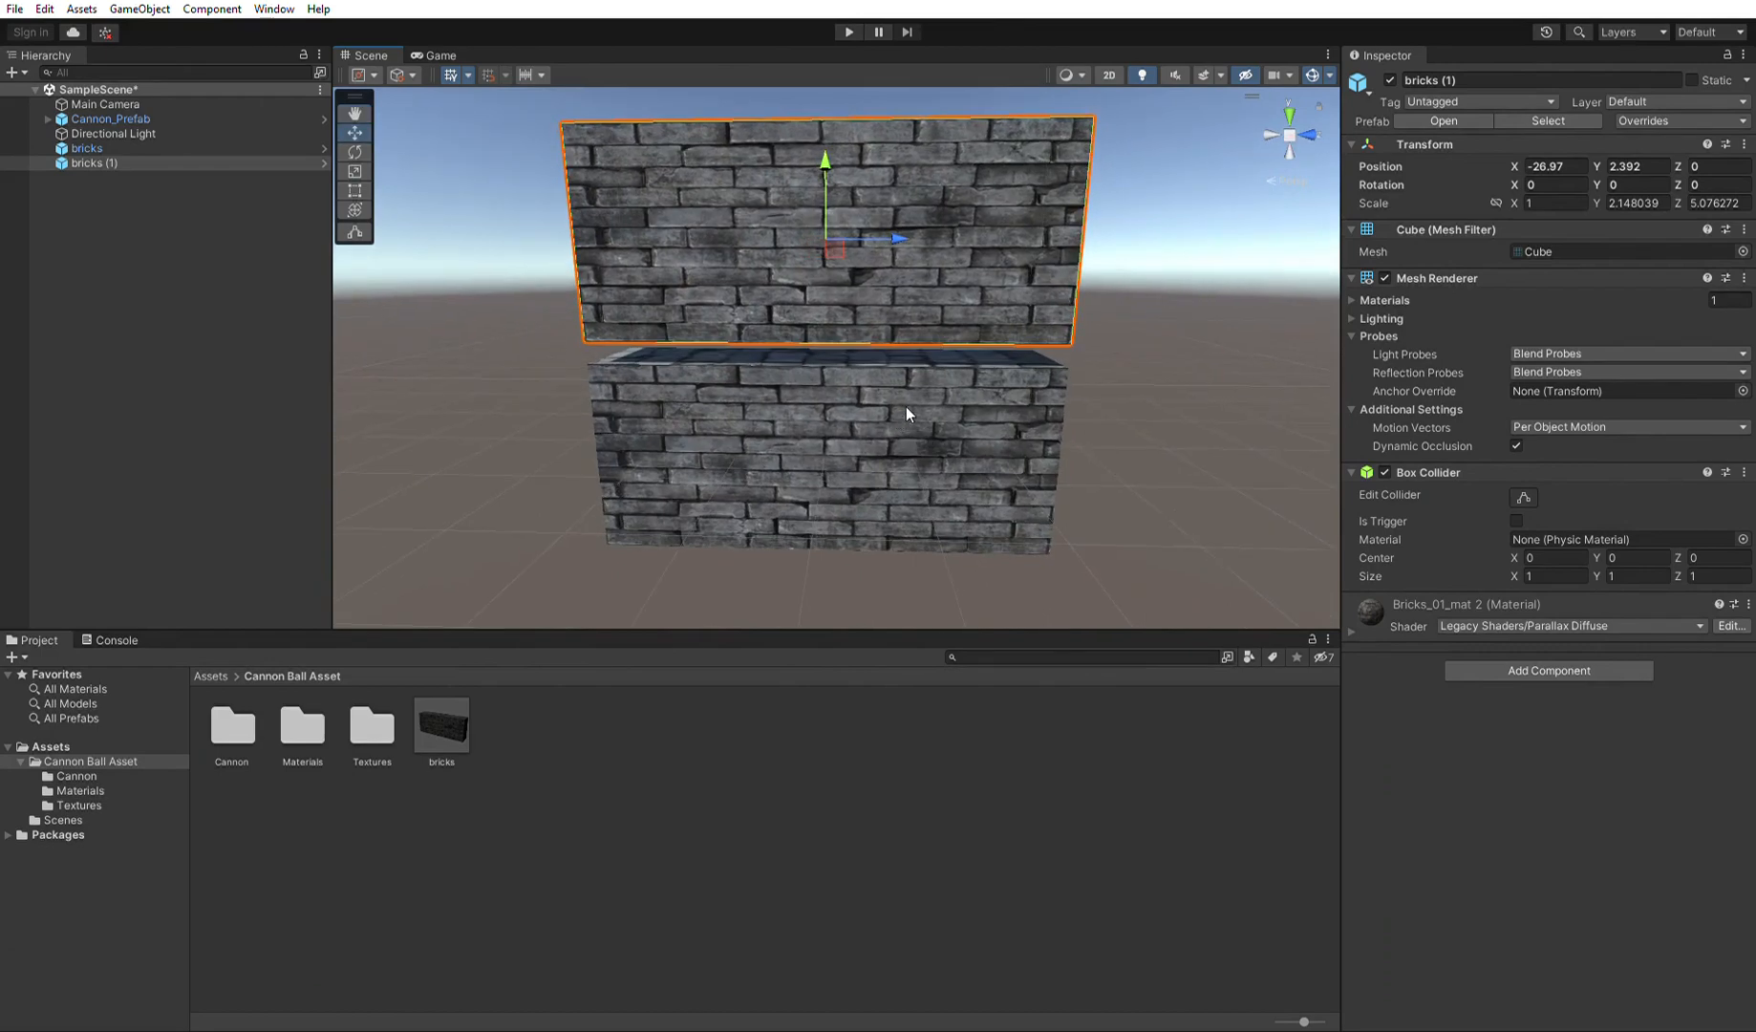
scroll(912, 420, "down", 2)
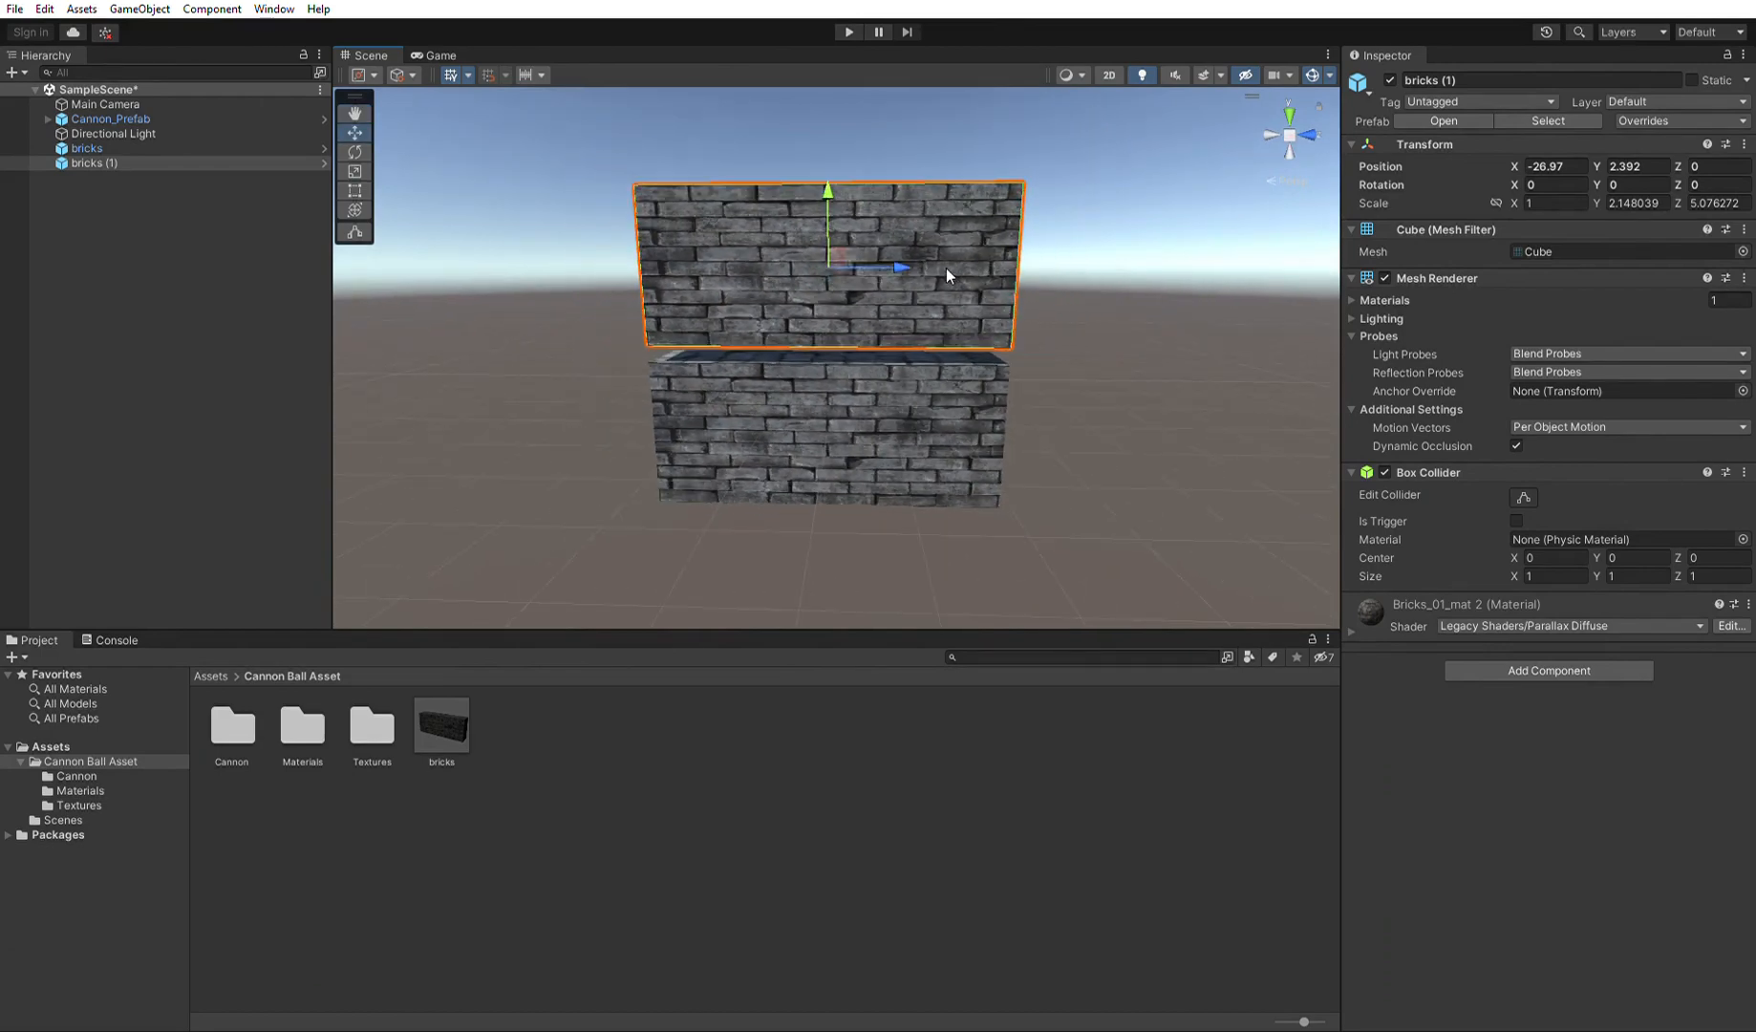
Raise the upper block to about Y 3.04 and vertex-snap its bottom corner onto the lower block's matching top corner.
left_click_drag(830, 189, 914, 369)
scroll(856, 322, "up", 2)
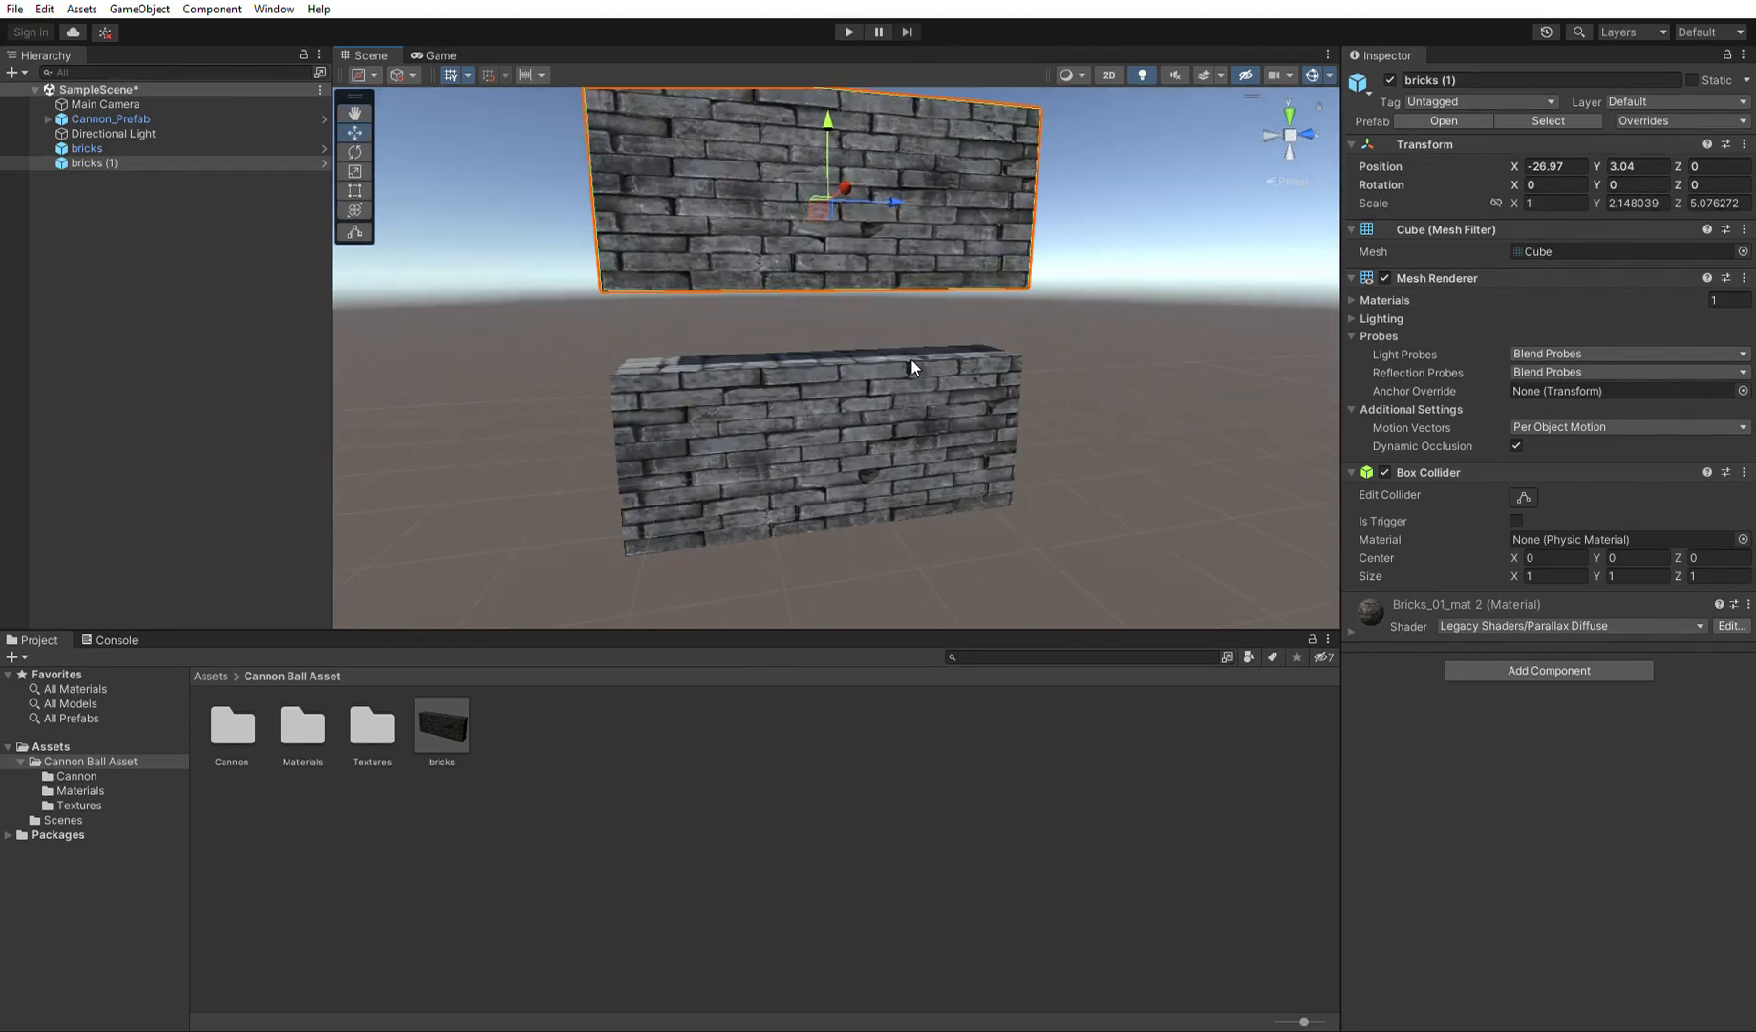
key("t")
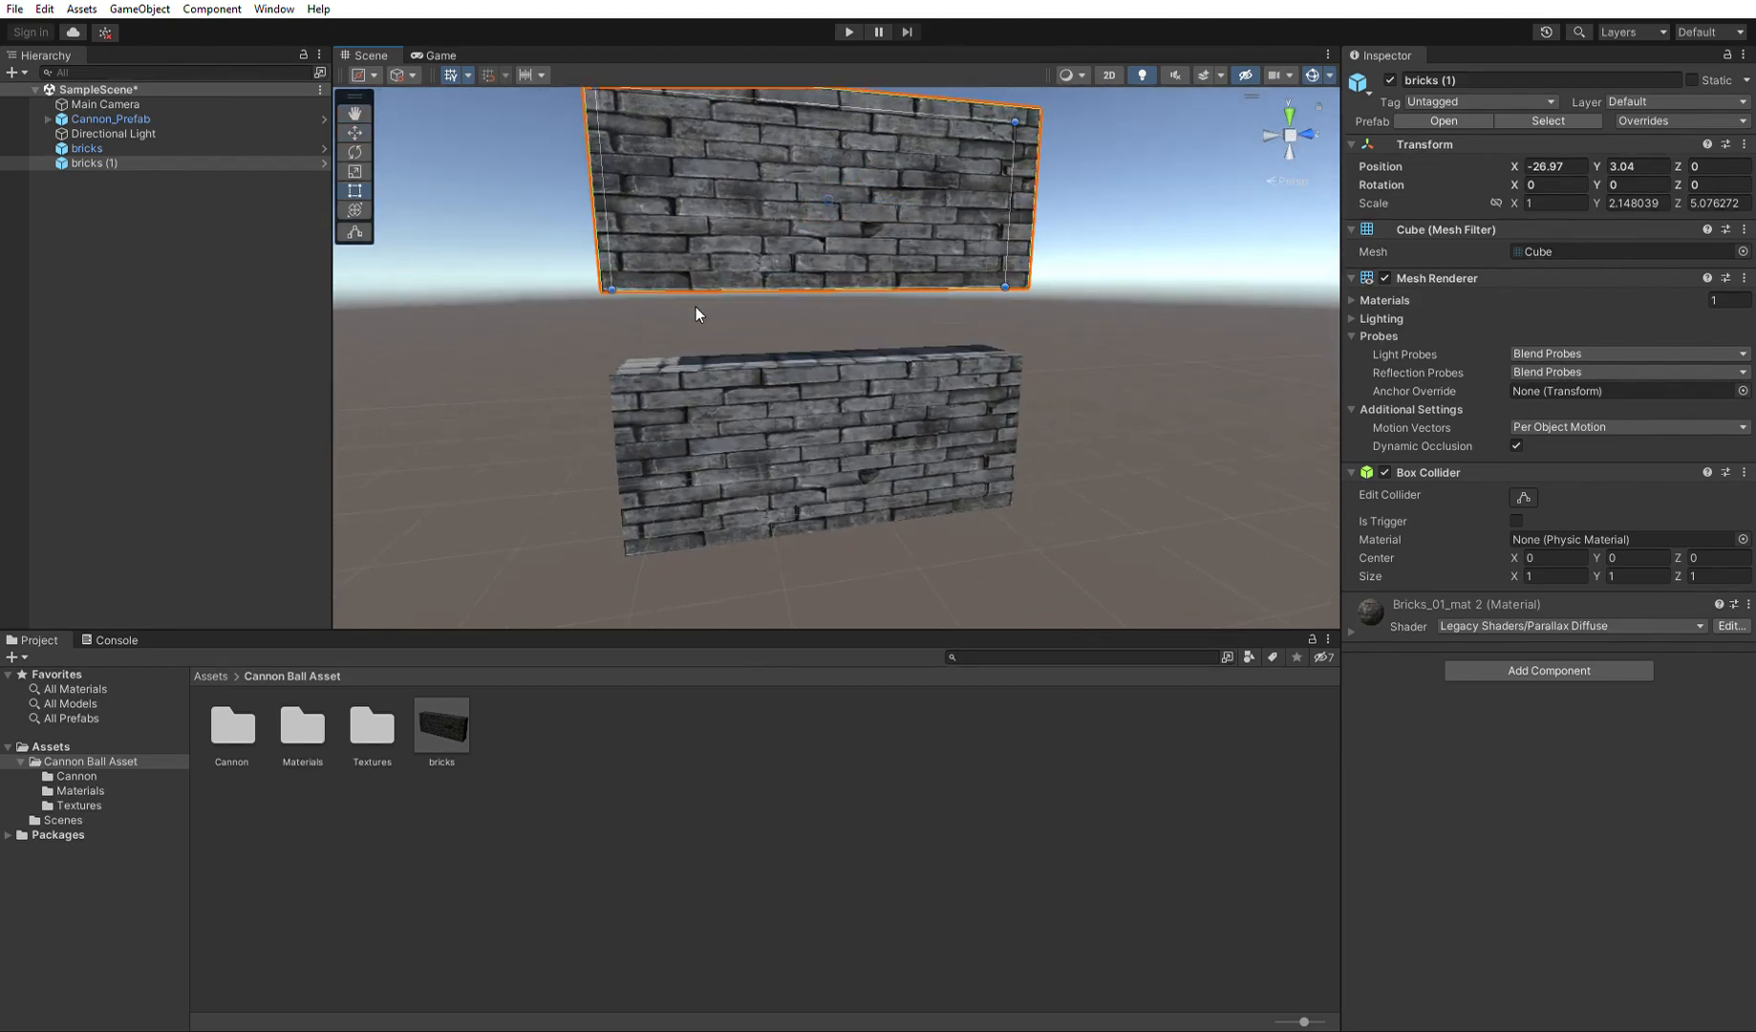
left_click_drag(682, 311, 609, 282, "alt")
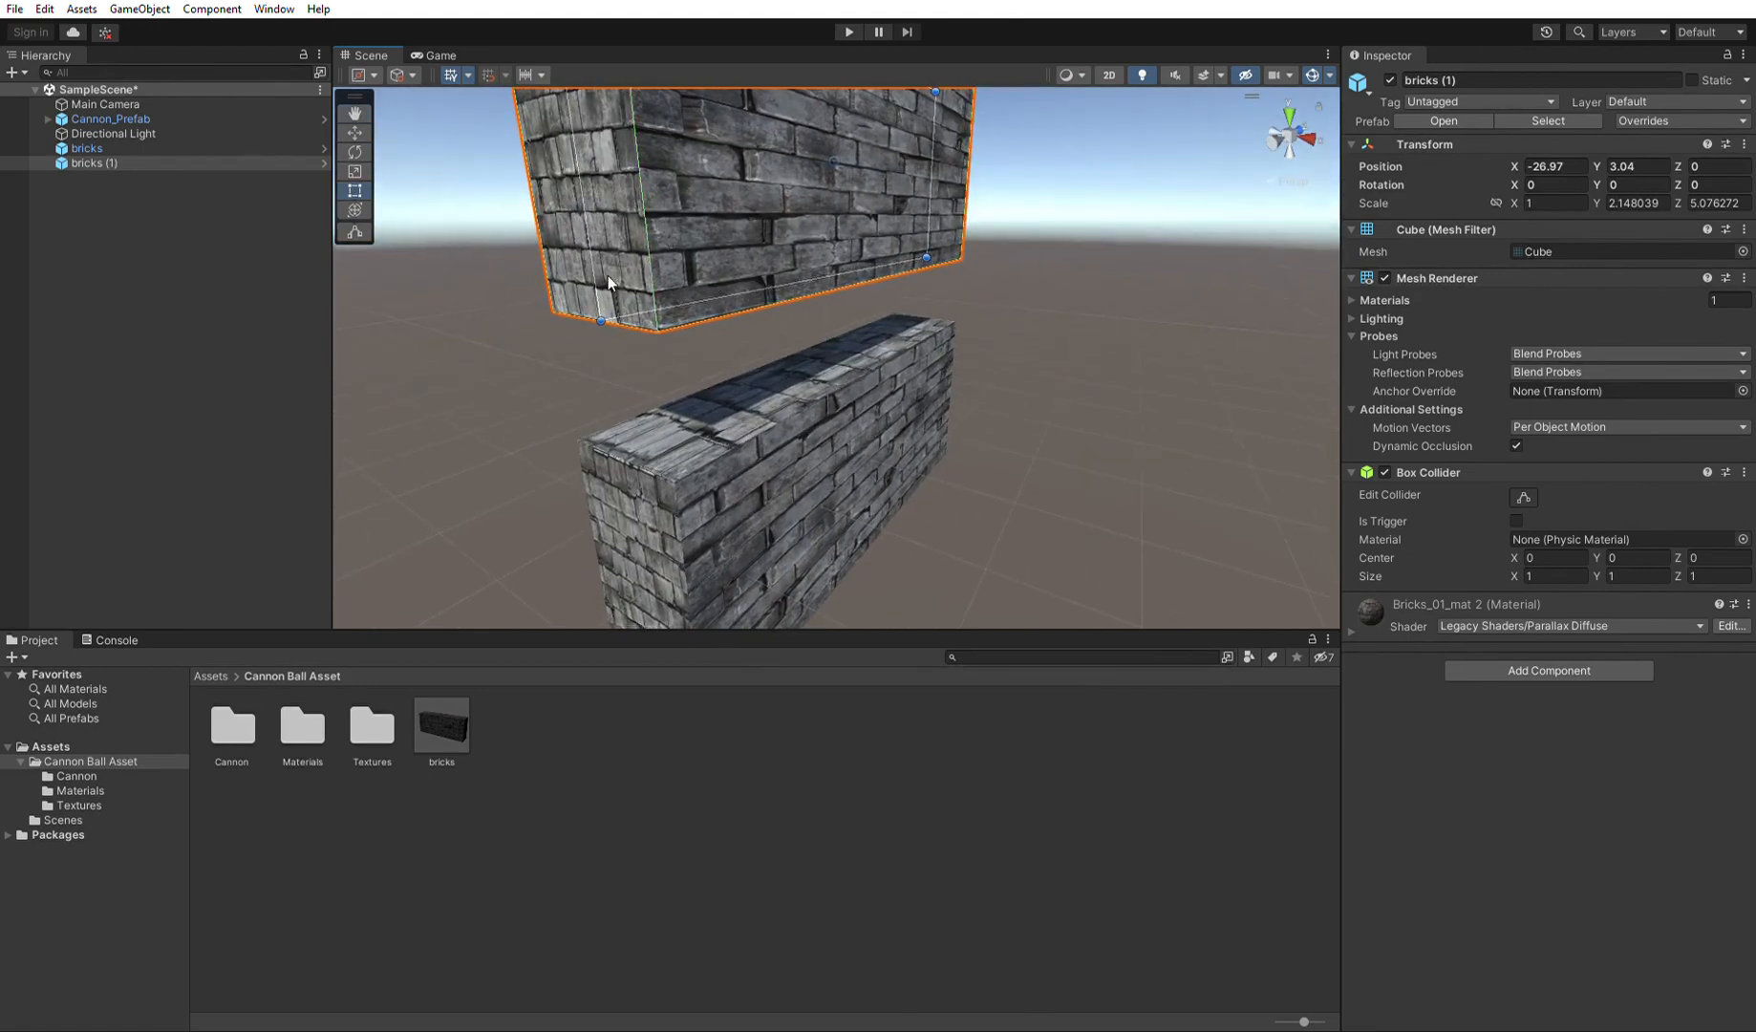
left_click_drag(767, 347, 700, 427, "alt")
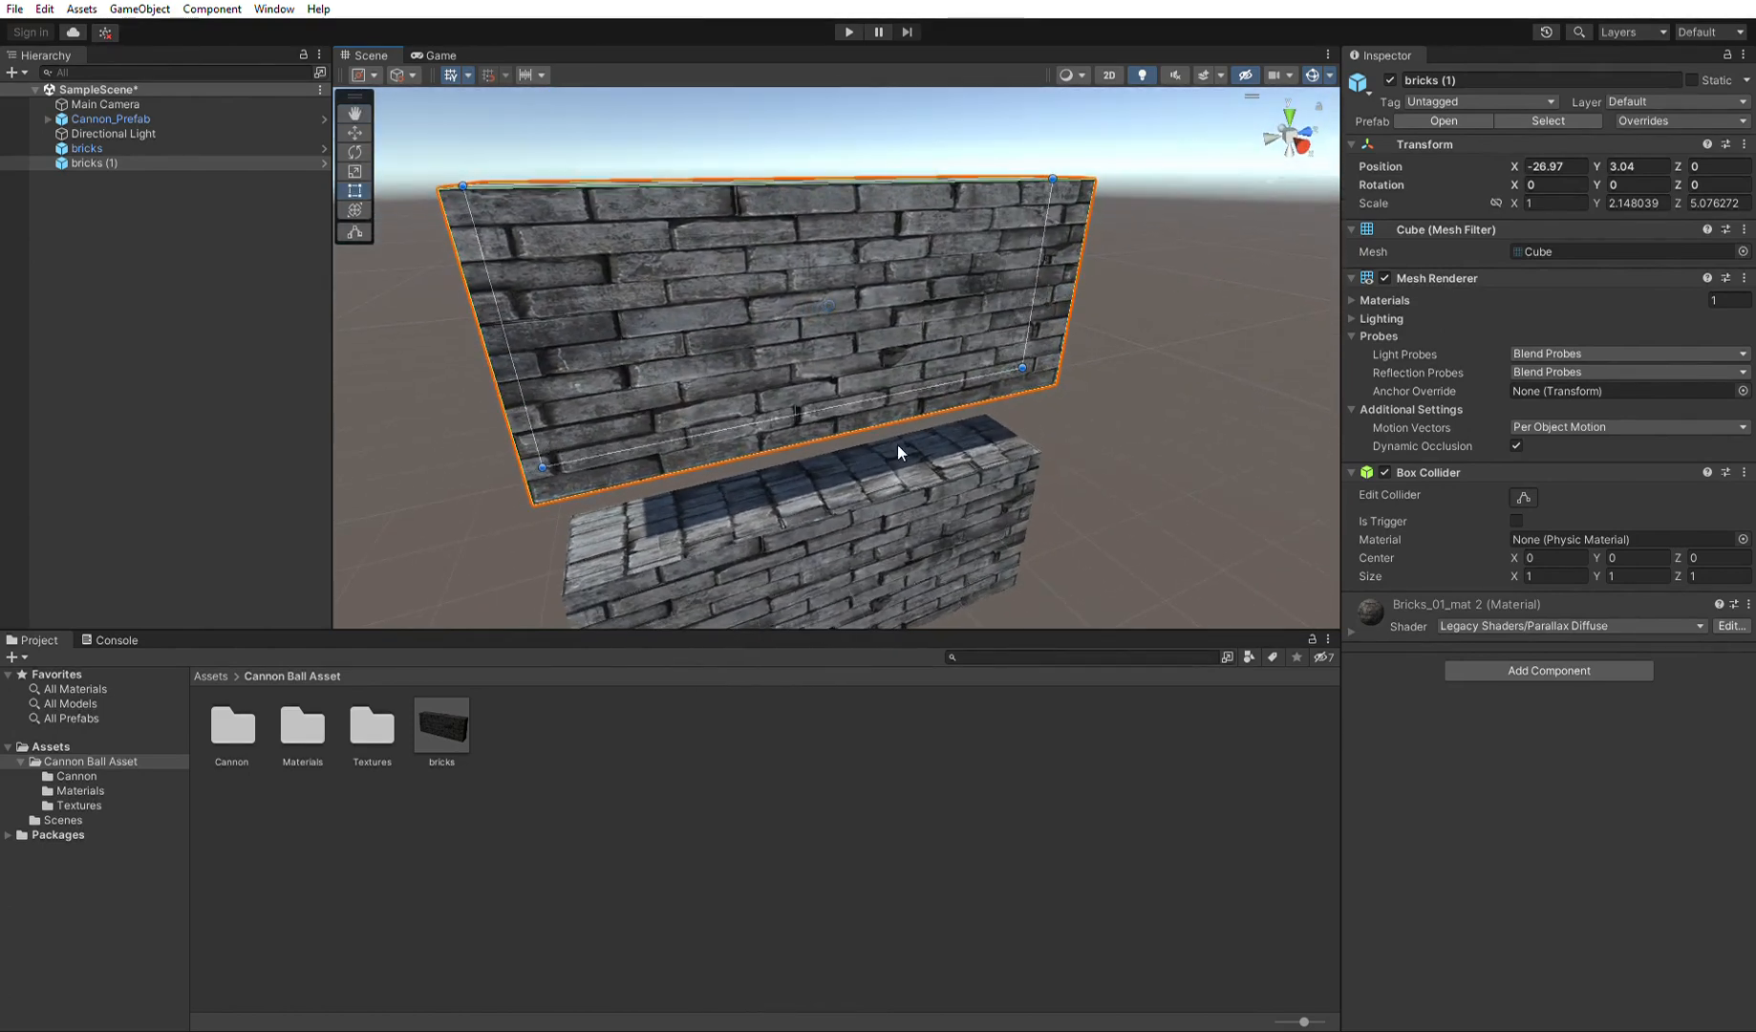
left_click_drag(900, 418, 887, 371, "alt")
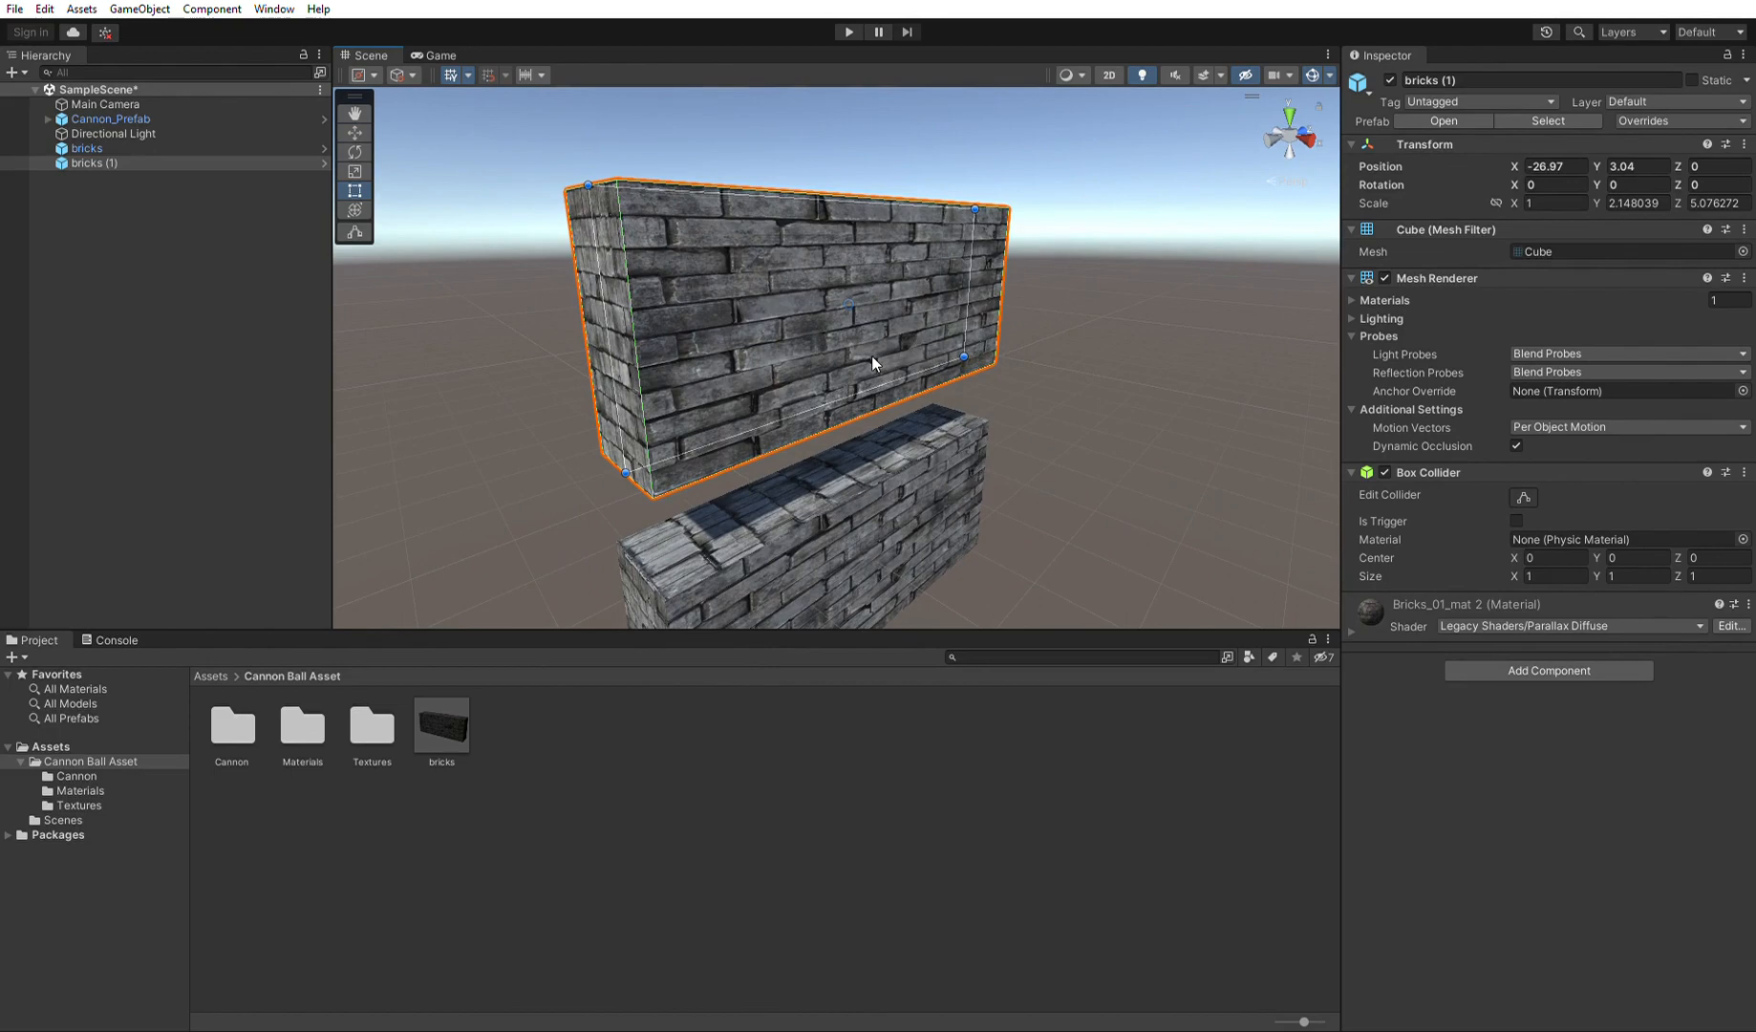
scroll(871, 355, "down", 5)
scroll(847, 494, "down", 2)
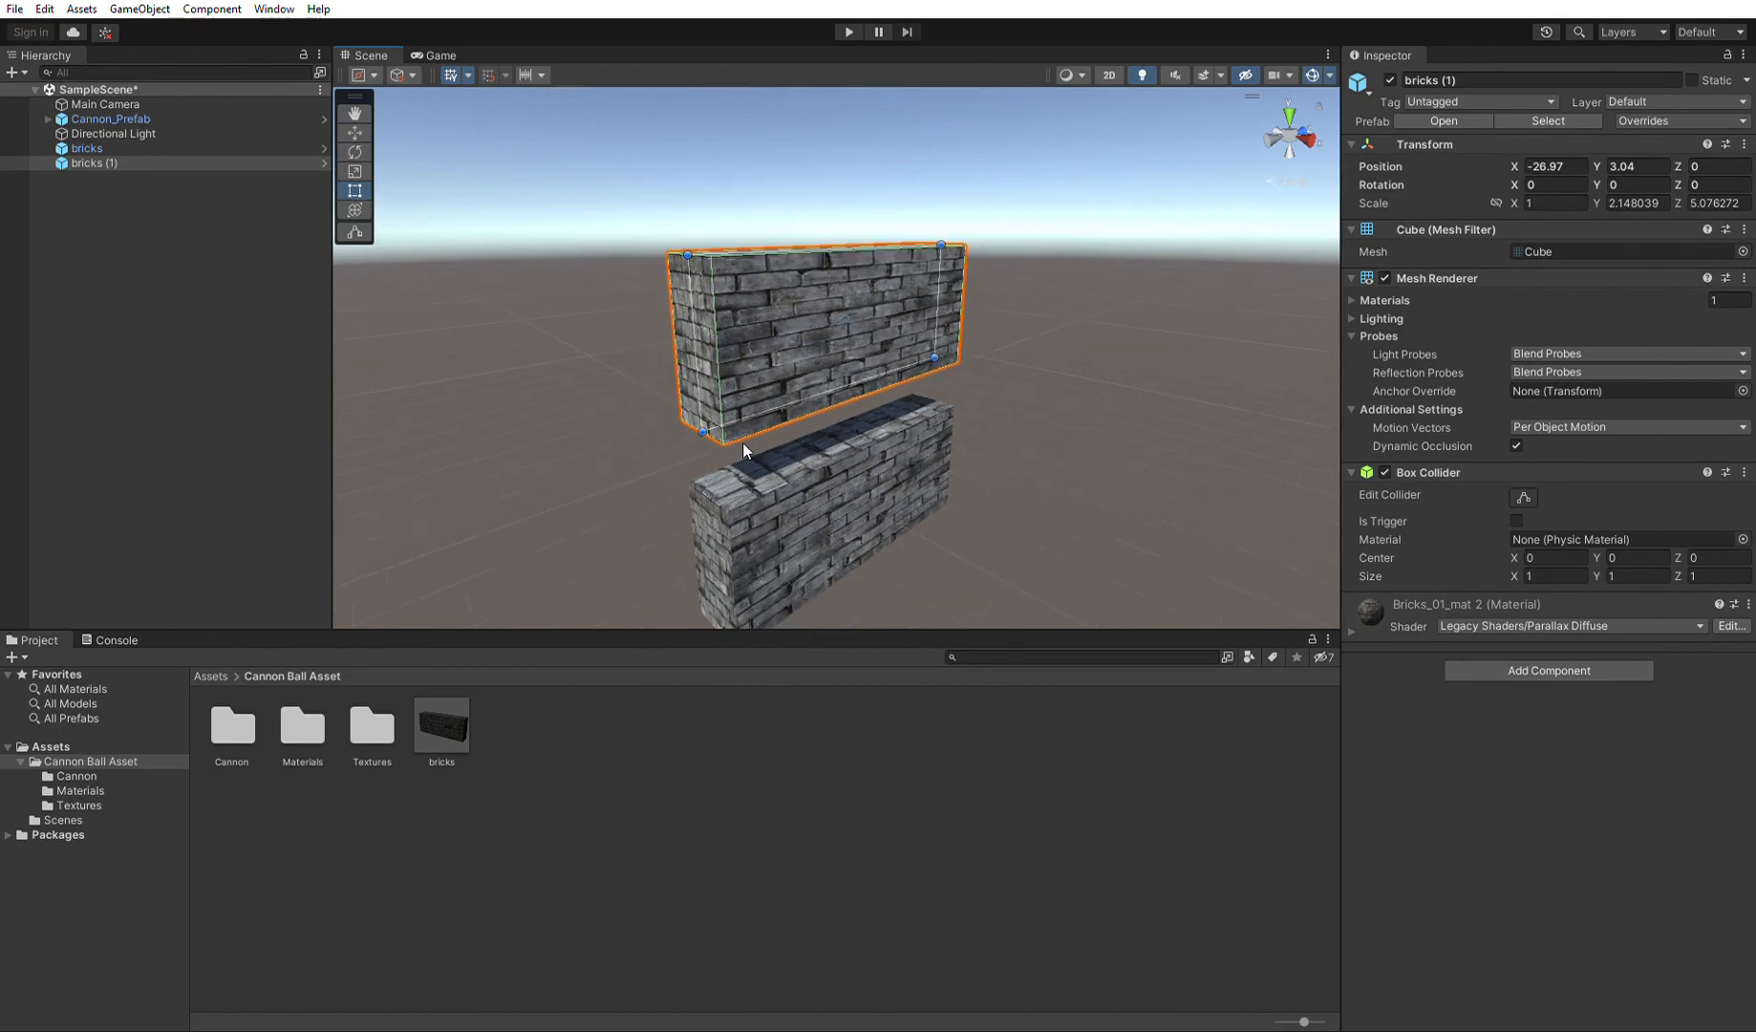
key("v")
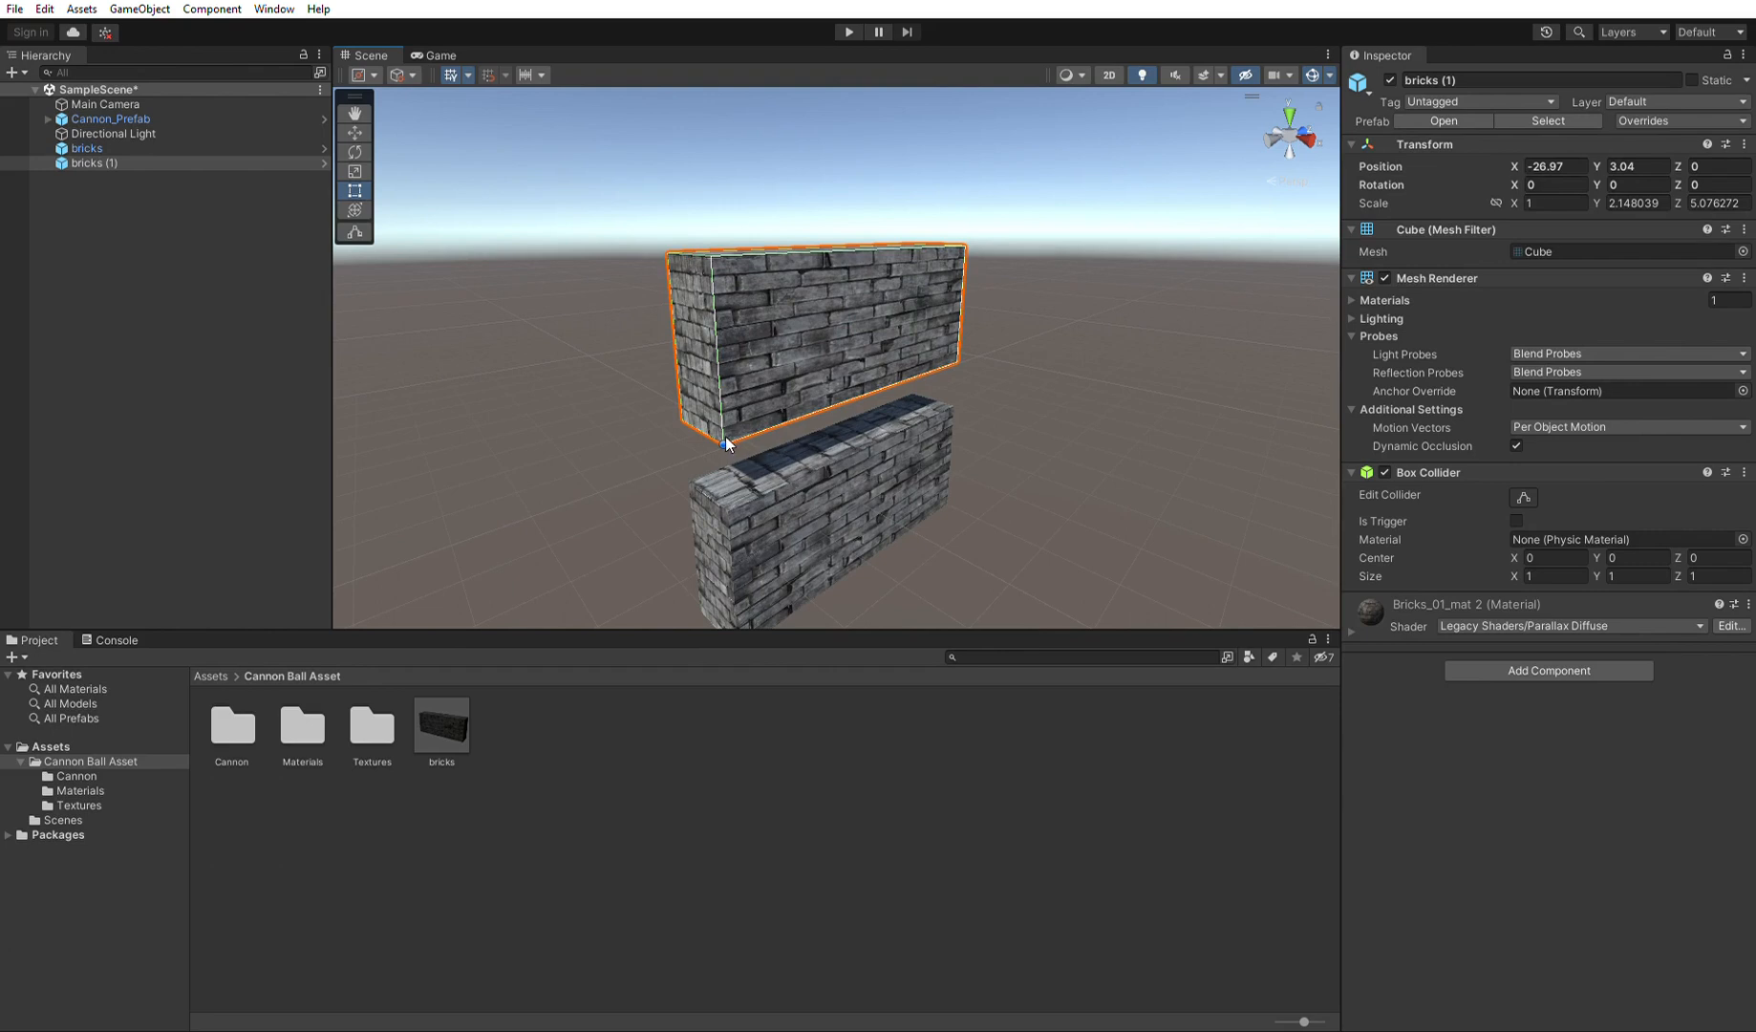
left_click_drag(726, 423, 742, 492)
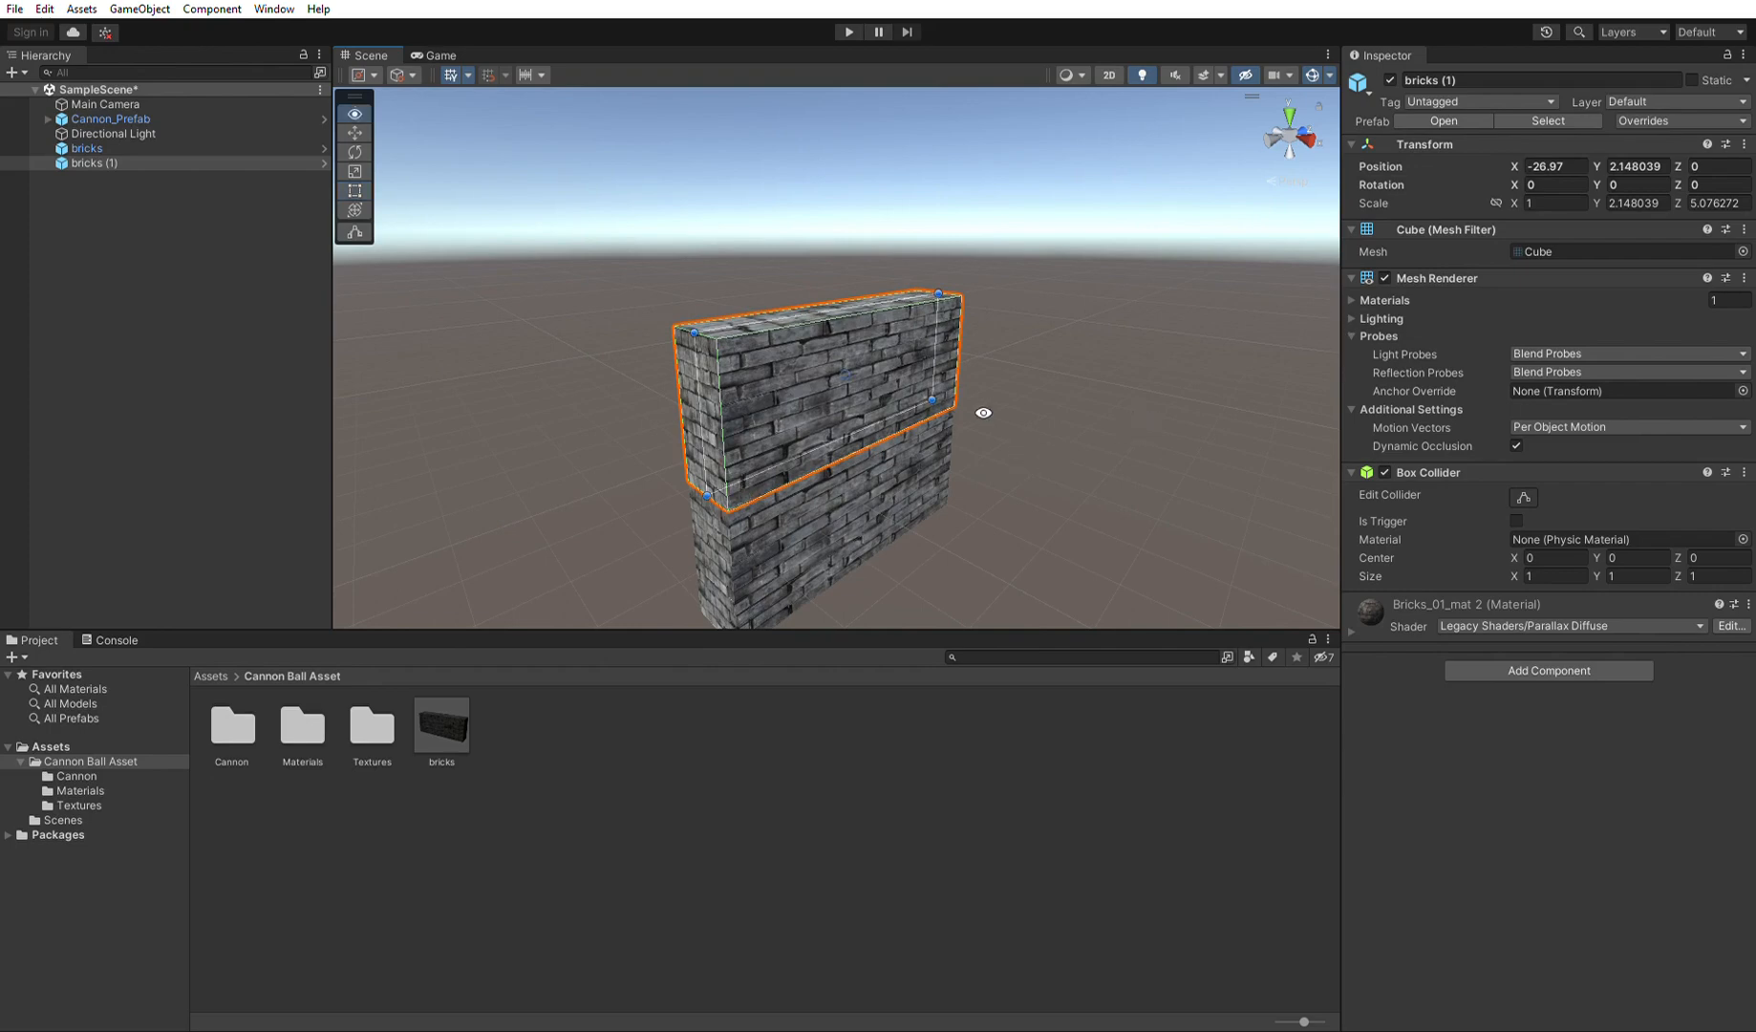
Duplicate the two stacked bricks blocks together and move the copied pair sideways to about Z 5.58.
left_click_drag(1016, 448, 908, 515, "alt")
left_click(1038, 285)
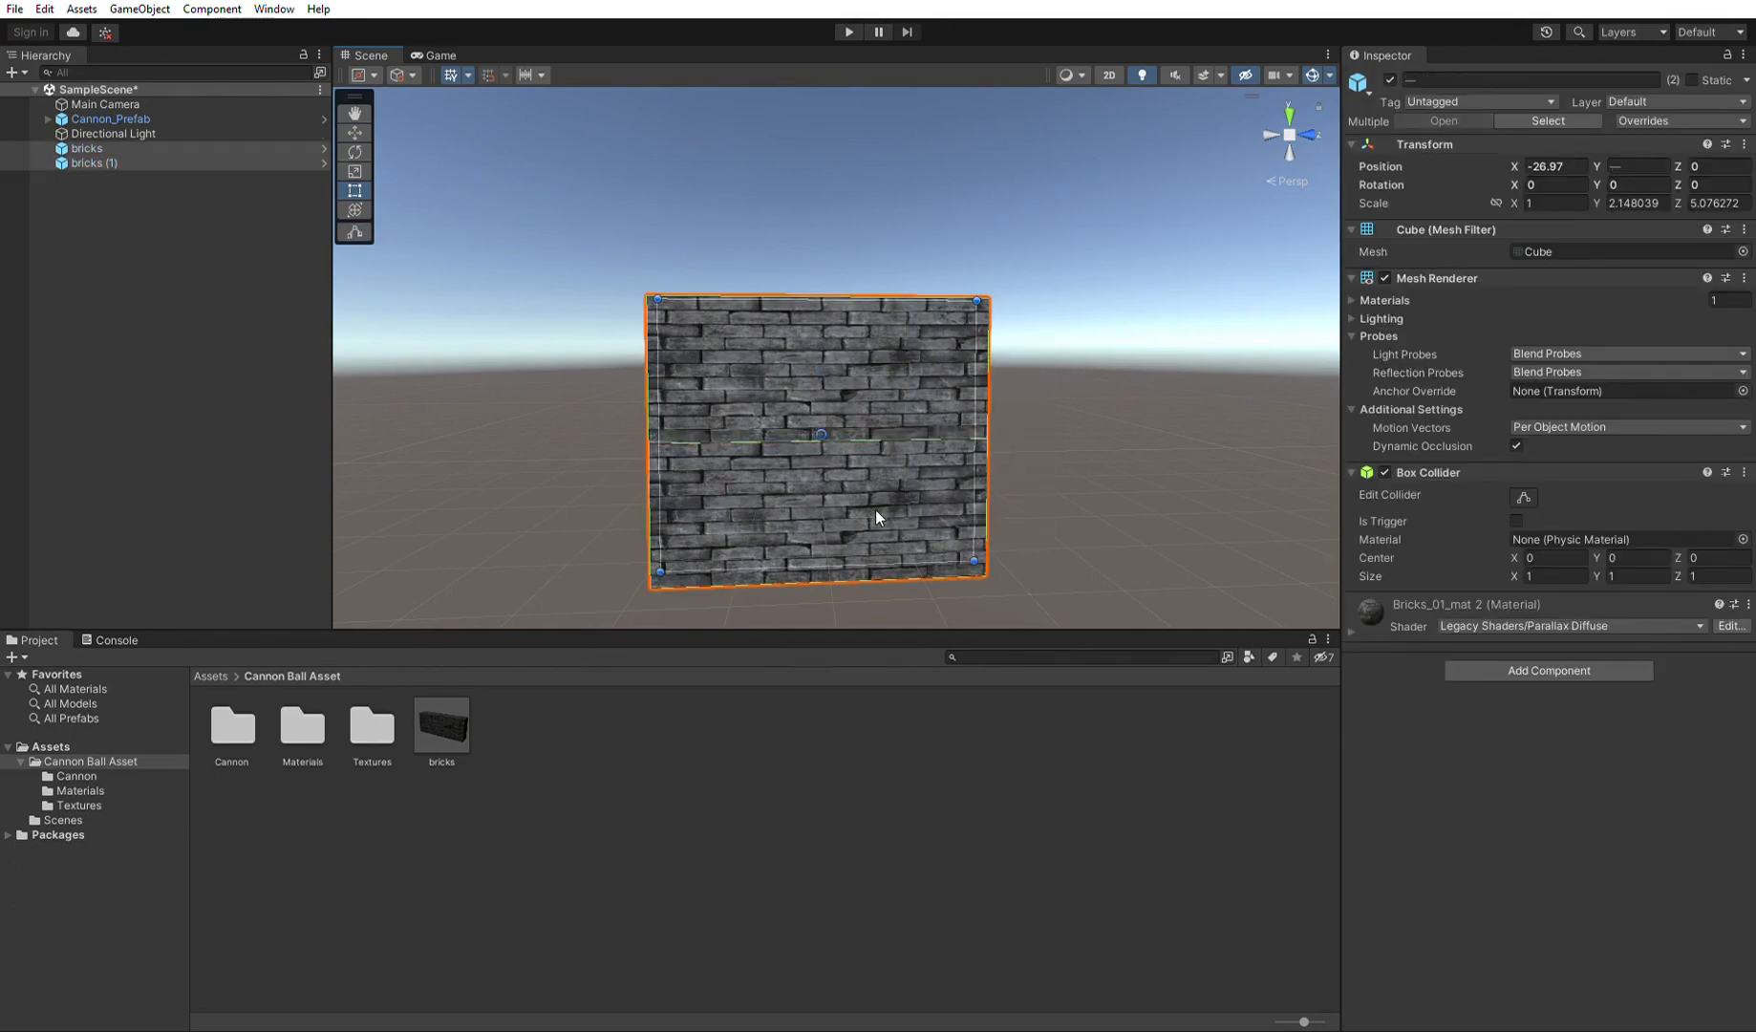
scroll(896, 503, "down", 2)
key("ctrl+d")
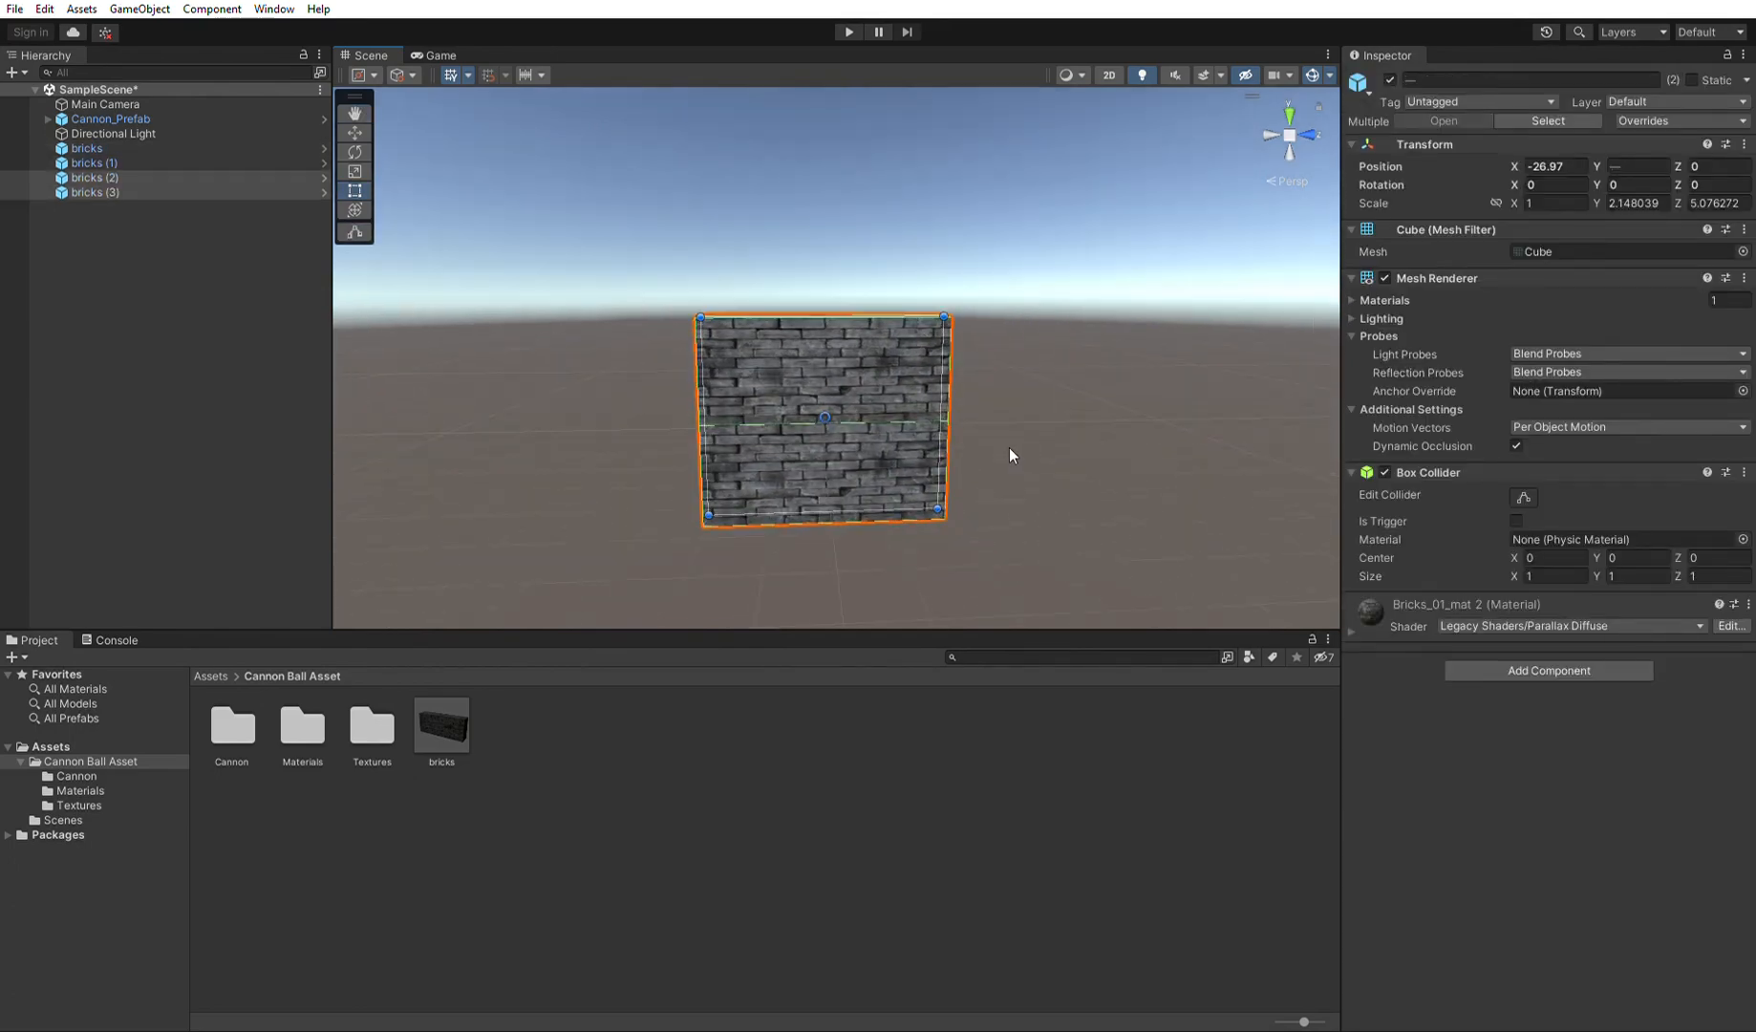
left_click(357, 132)
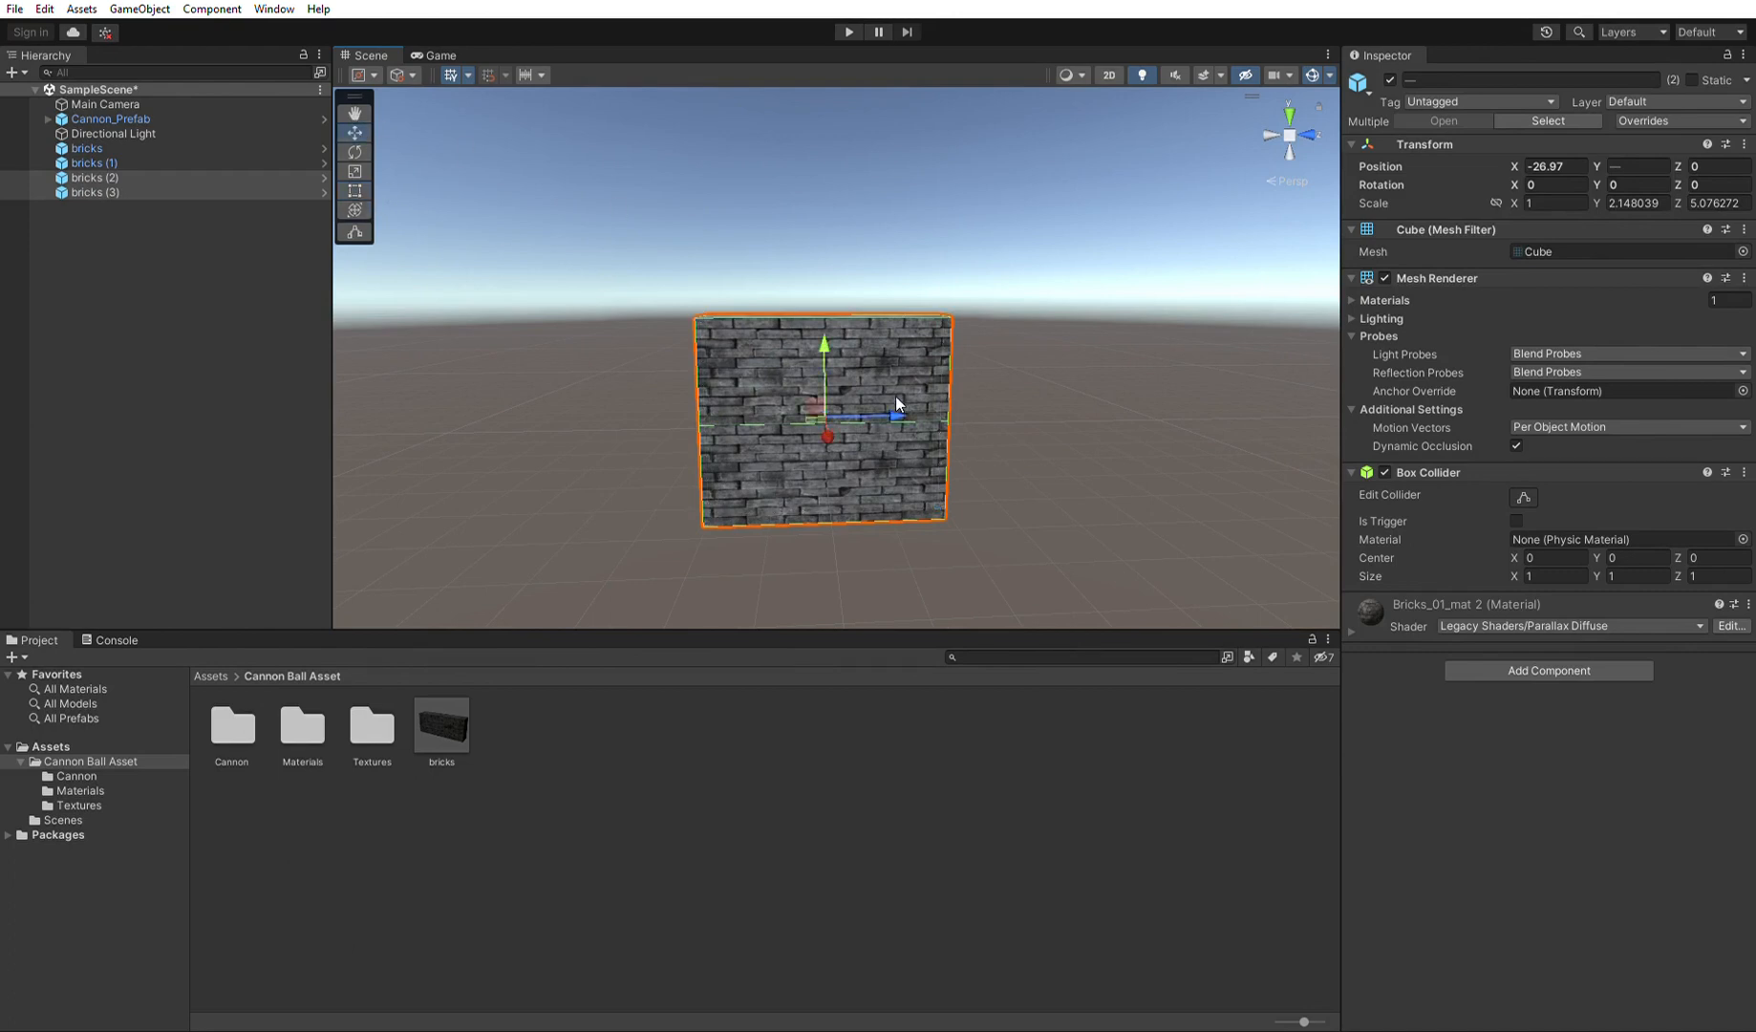
left_click_drag(896, 401, 1071, 458)
Vertex-snap the copied pair's bottom corner onto the adjacent bottom corner of the original stack, closing the gap between them.
scroll(999, 469, "up", 2)
key("t")
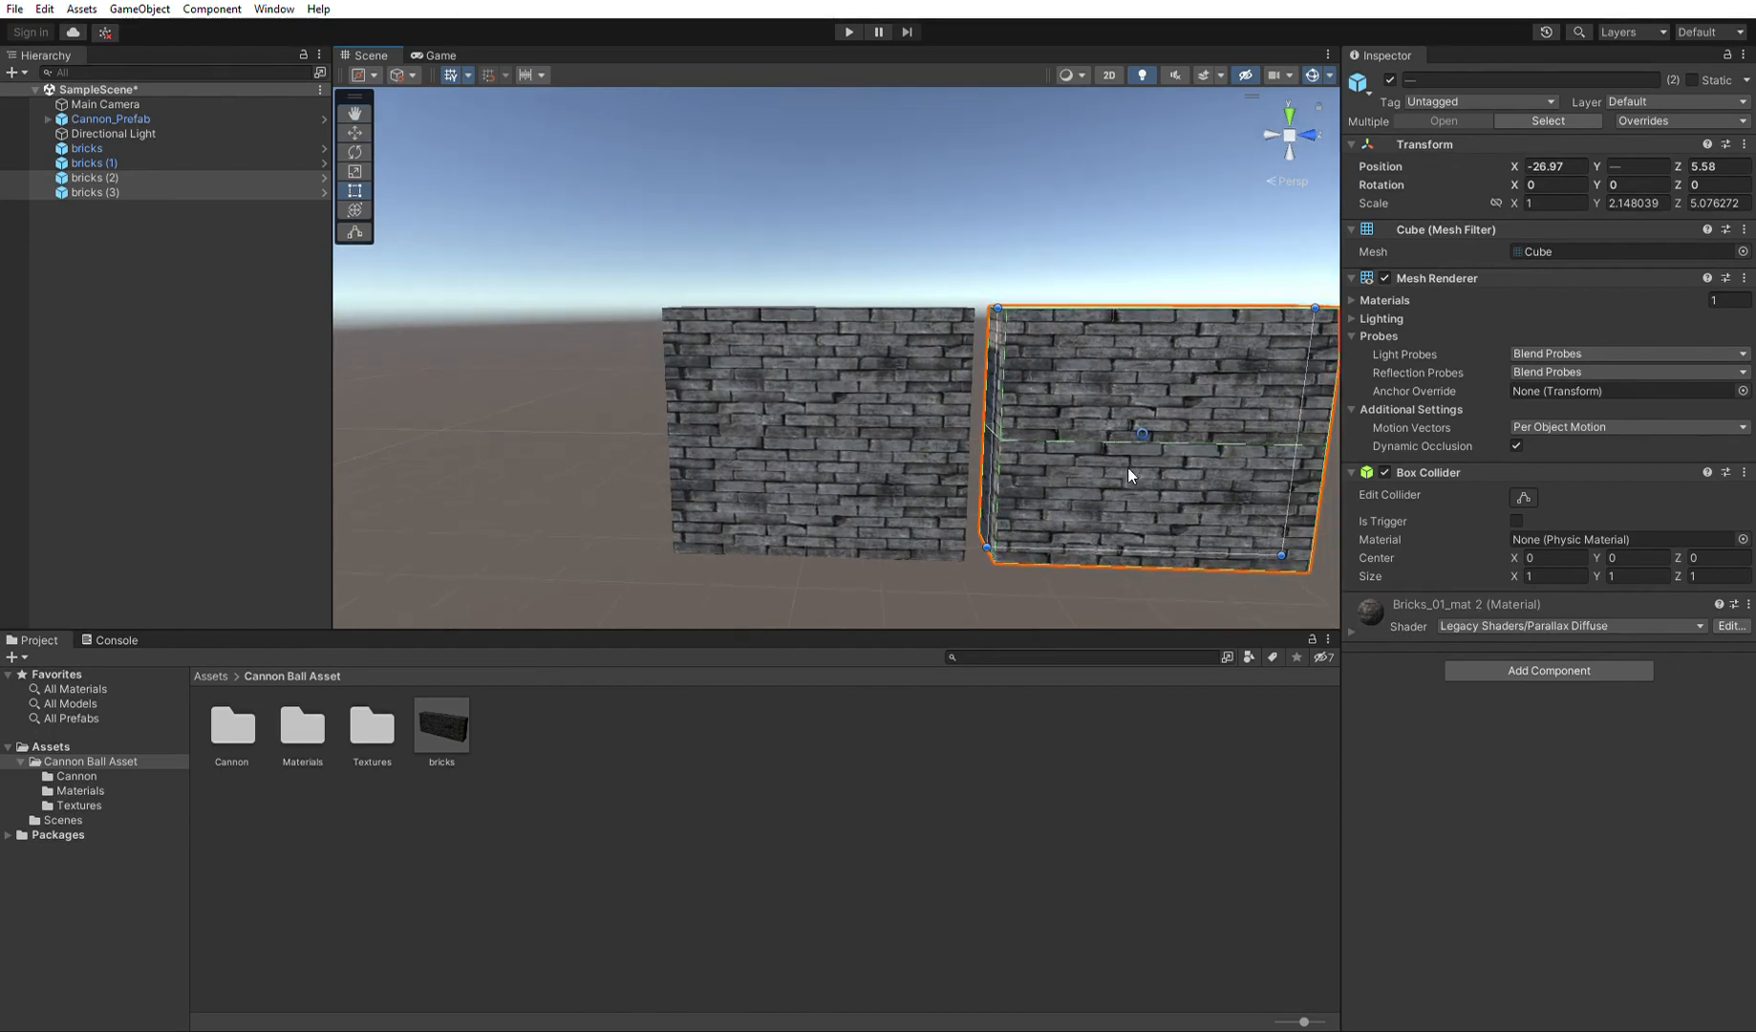
key("v")
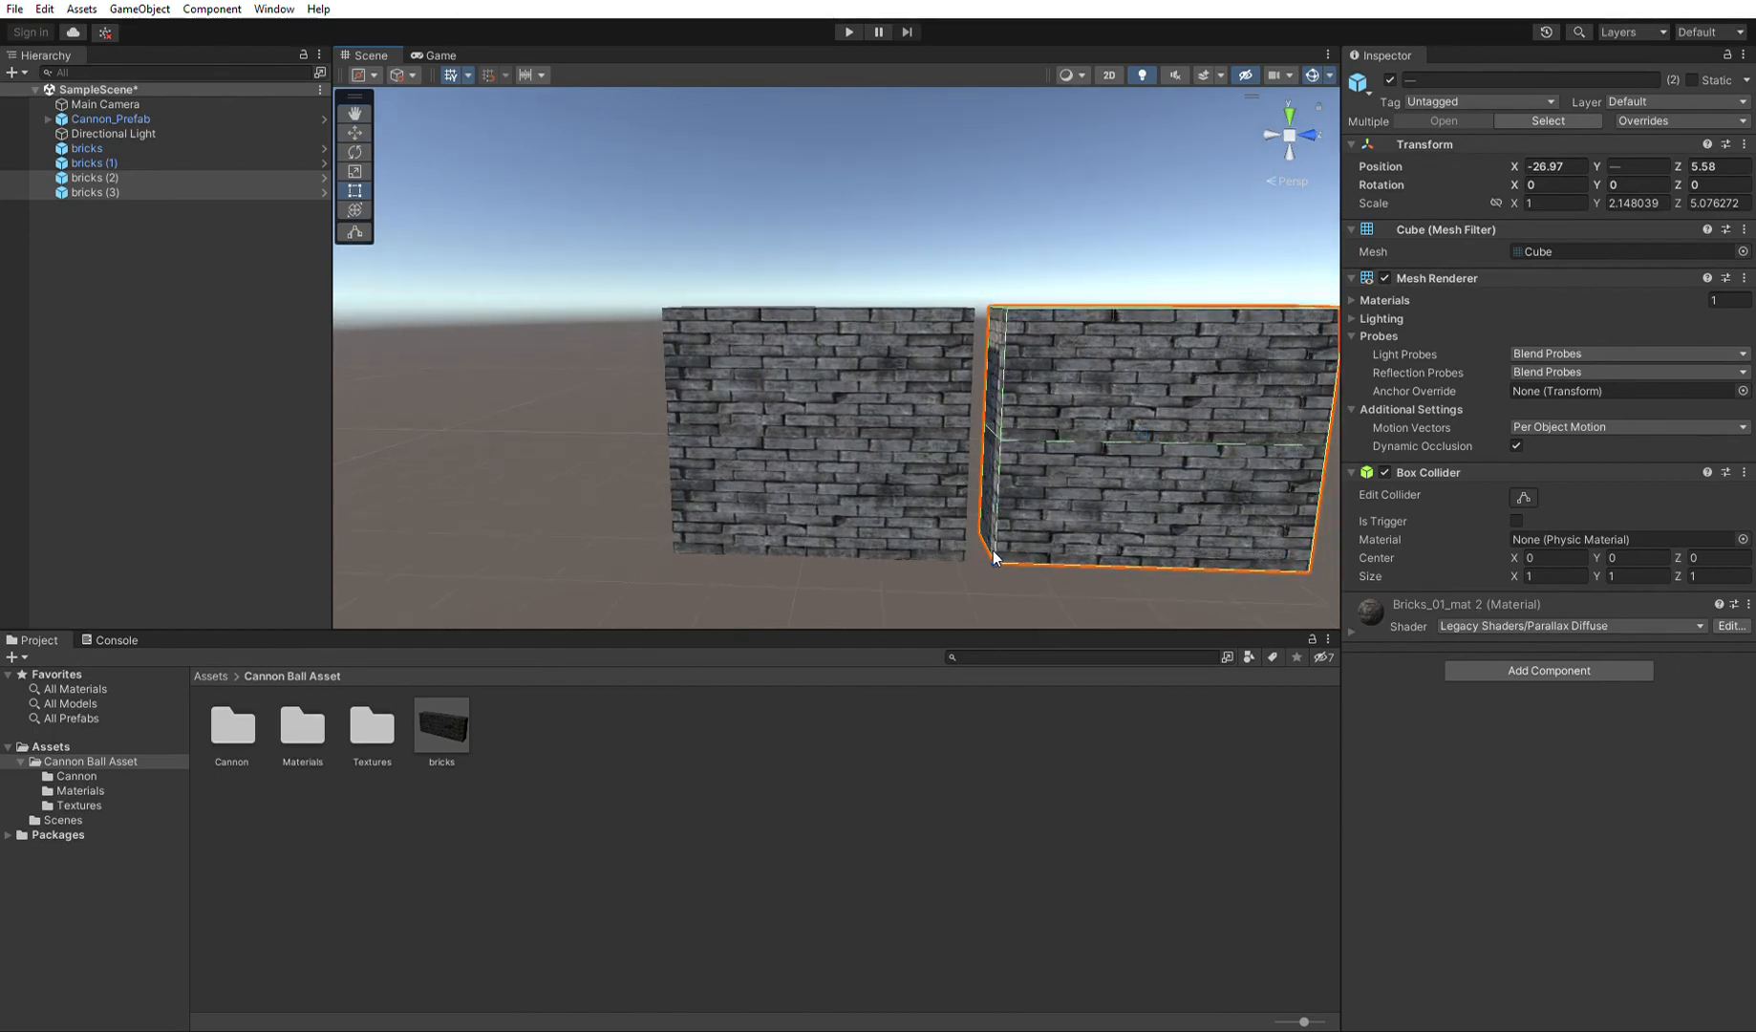
left_click_drag(995, 544, 978, 504)
scroll(1024, 523, "down", 4)
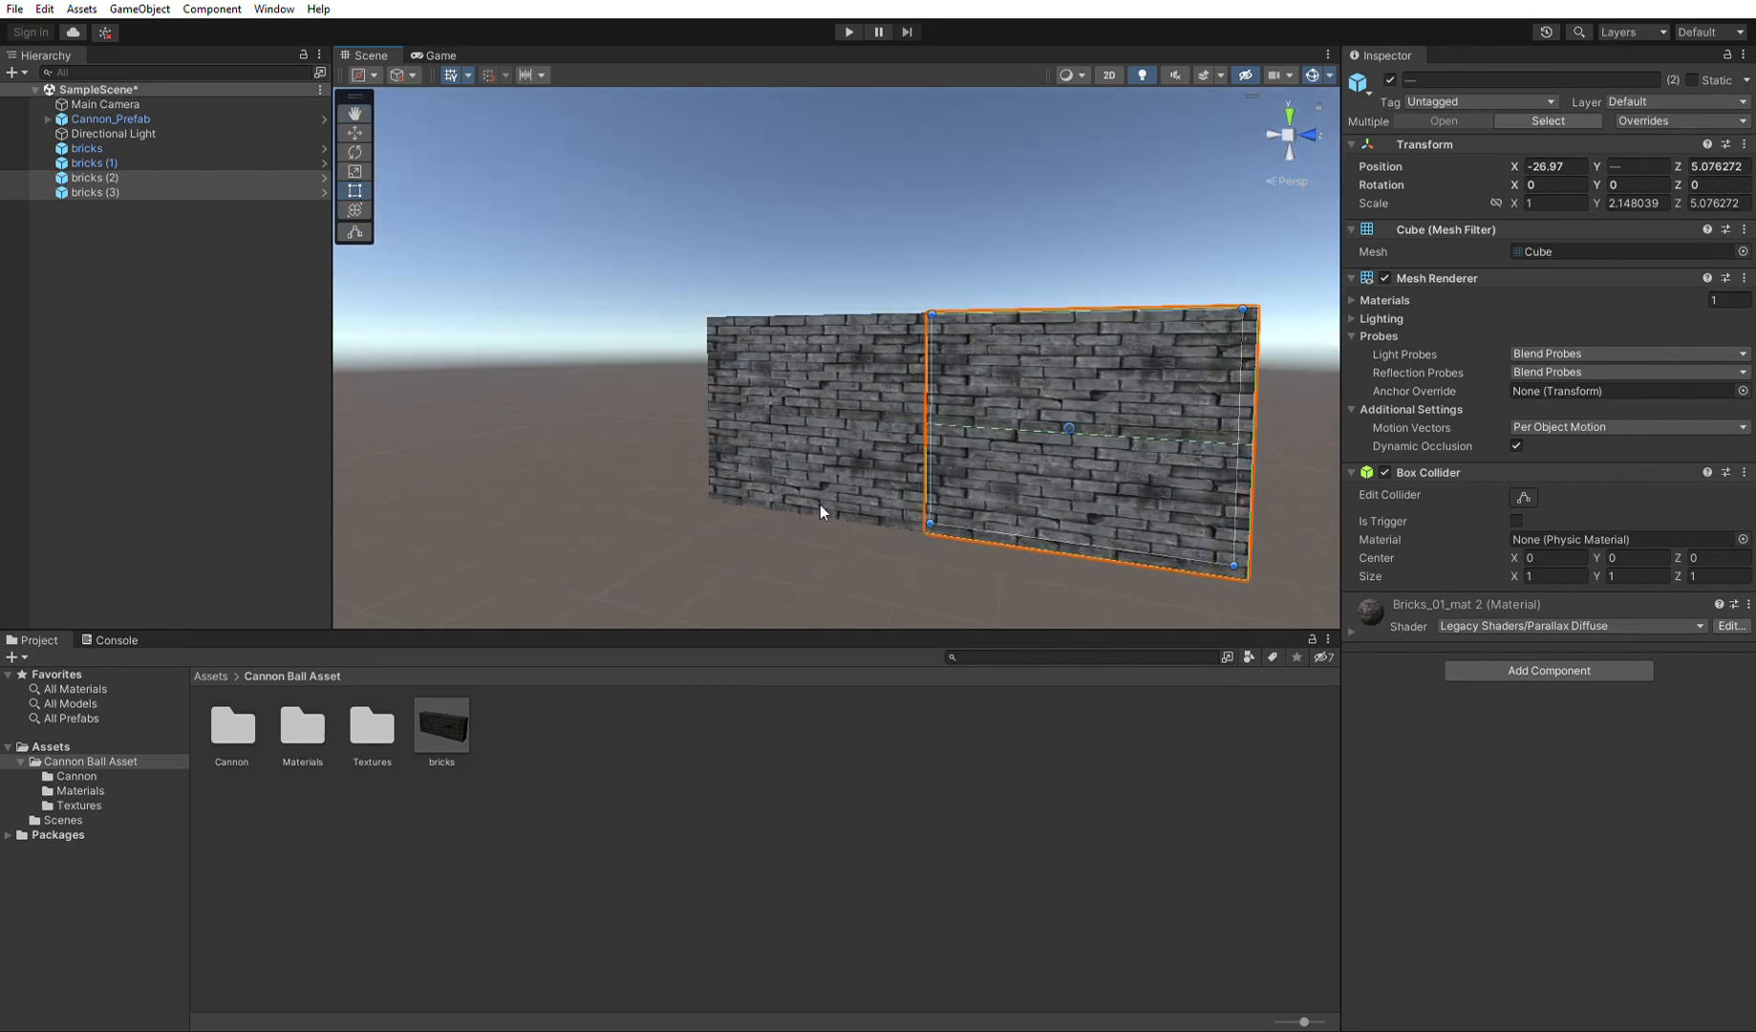
Select all four bricks blocks, duplicate them, and move the copies along Z beyond the opposite end of the wall.
left_click(750, 511)
left_click_drag(750, 511, 768, 287, "alt")
left_click_drag(630, 287, 1184, 506)
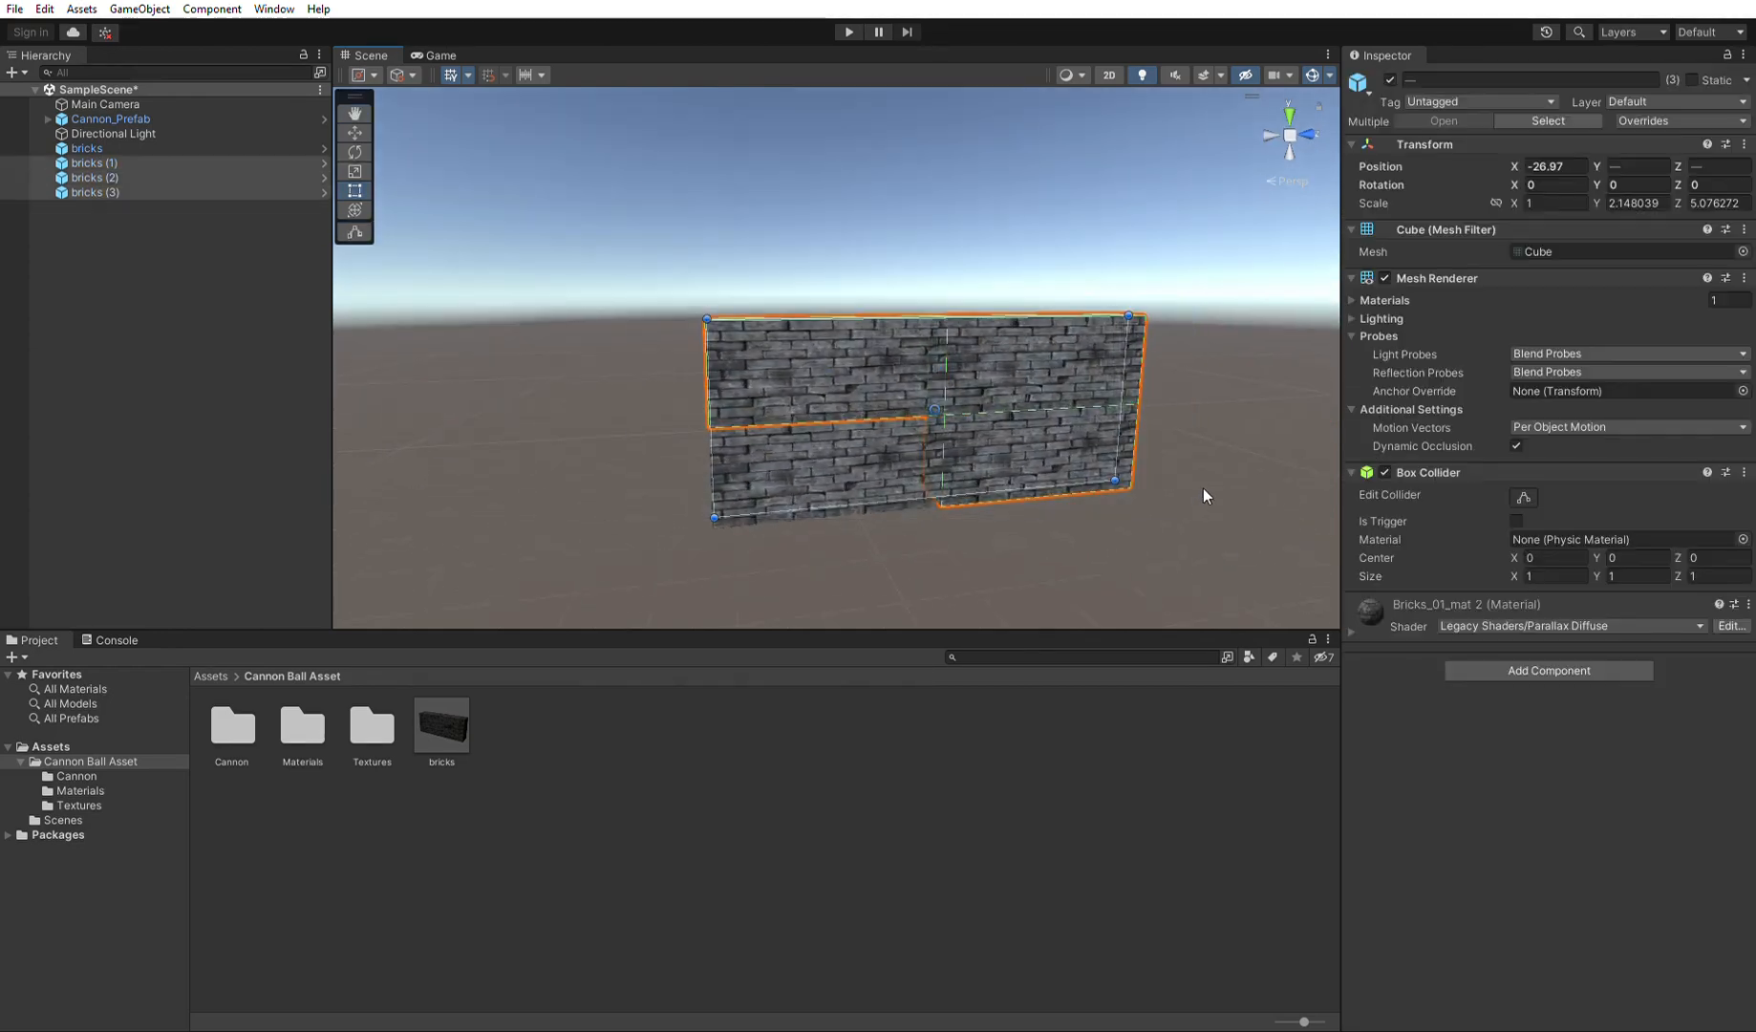
left_click(807, 437, "shift")
scroll(920, 413, "down", 1)
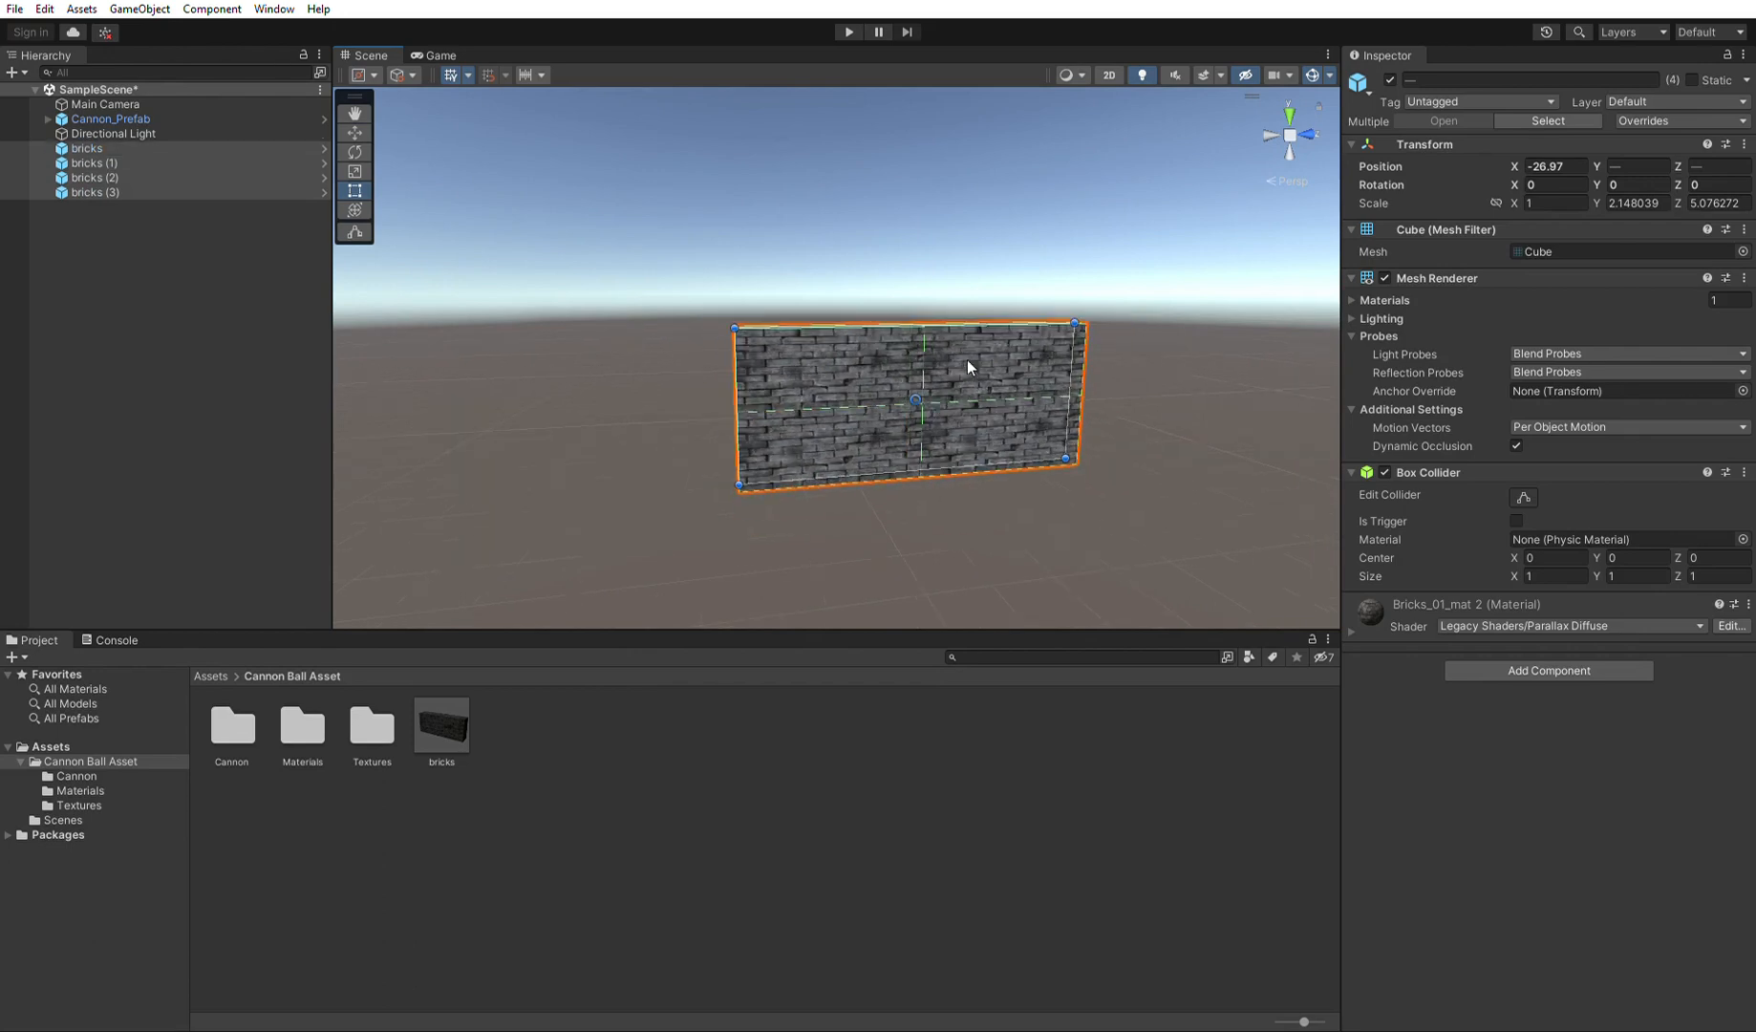
key("ctrl+d")
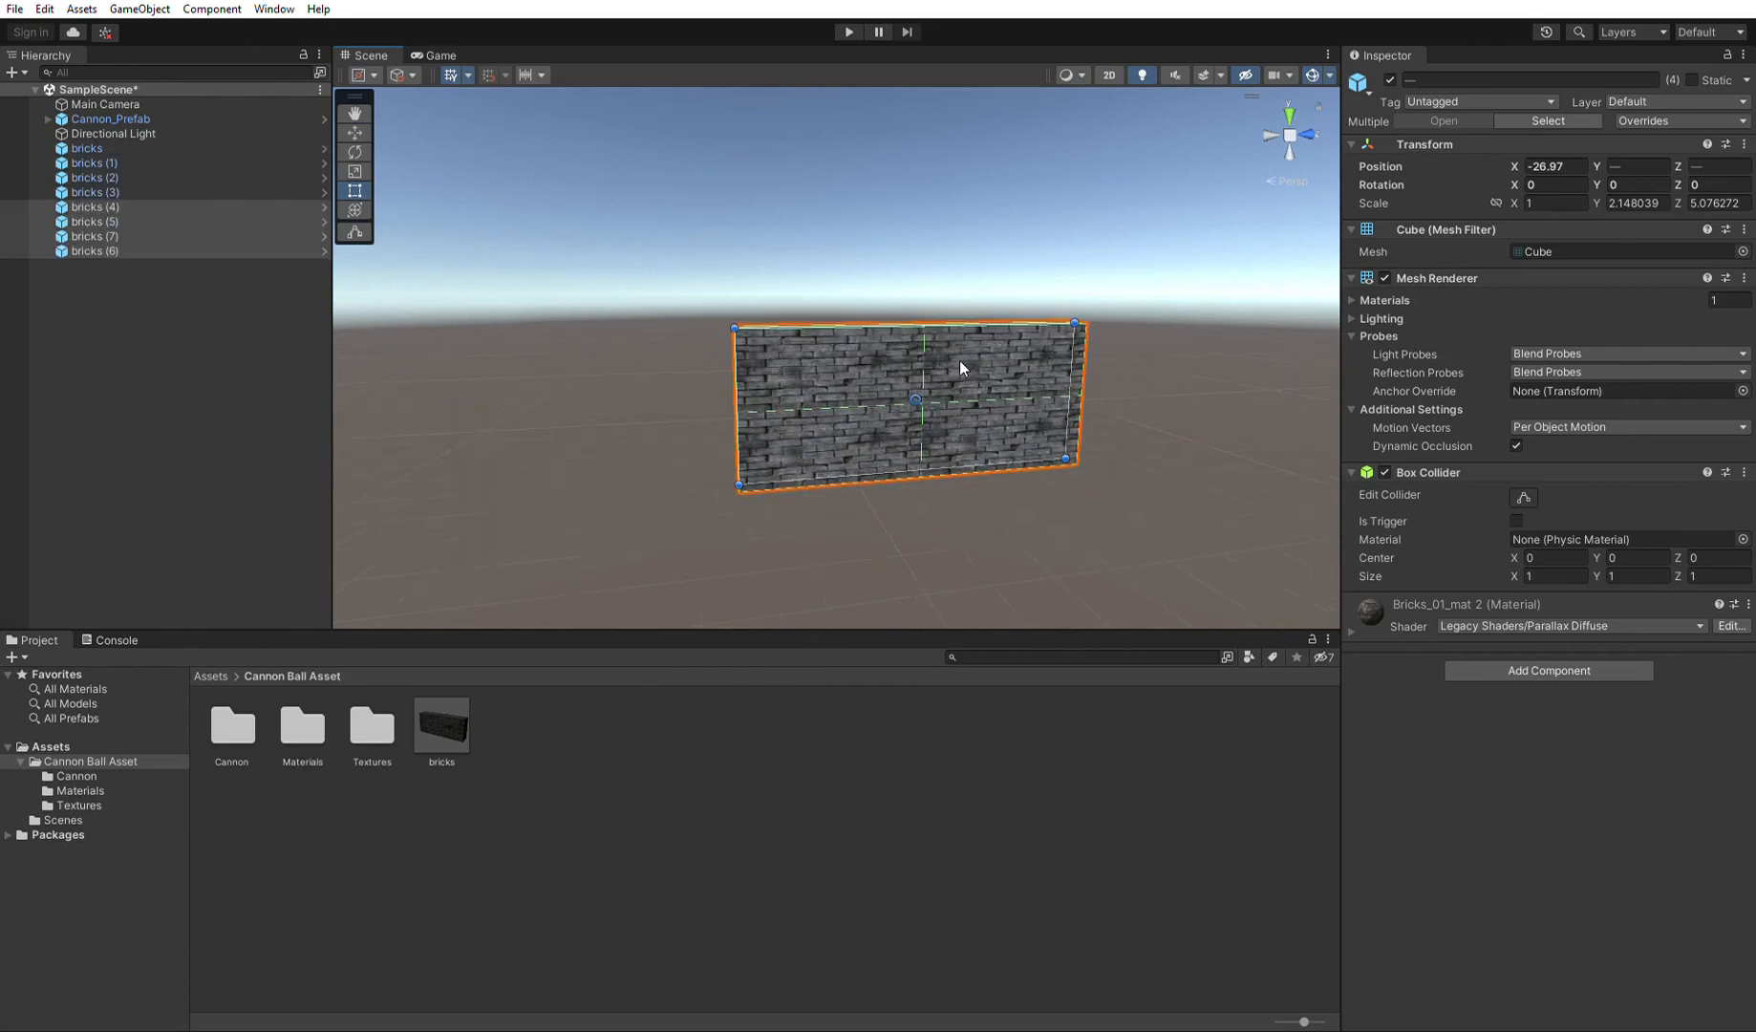
left_click(355, 132)
left_click_drag(990, 379, 589, 439)
Vertex-snap the four copied blocks' bottom corner onto the matching end corner of the original wall, and deselect them.
left_click_drag(804, 466, 745, 472, "alt")
key("t")
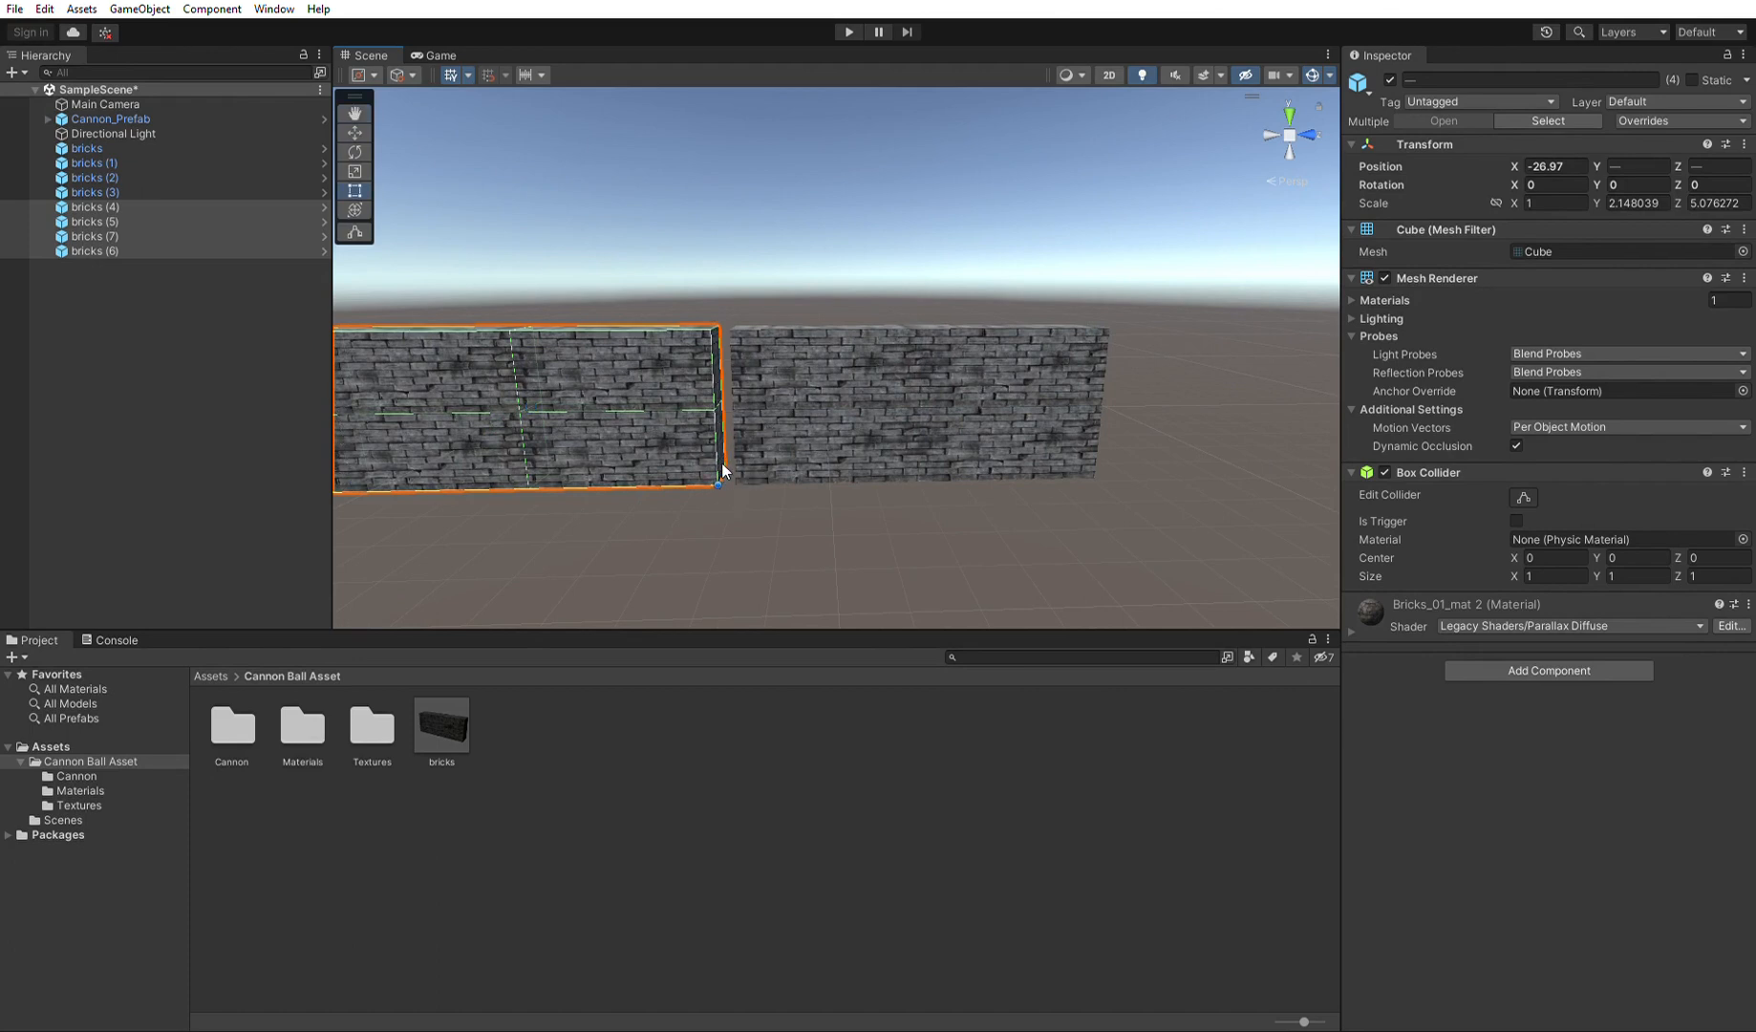
left_click_drag(721, 475, 736, 463)
left_click(871, 487)
scroll(877, 485, "down", 2)
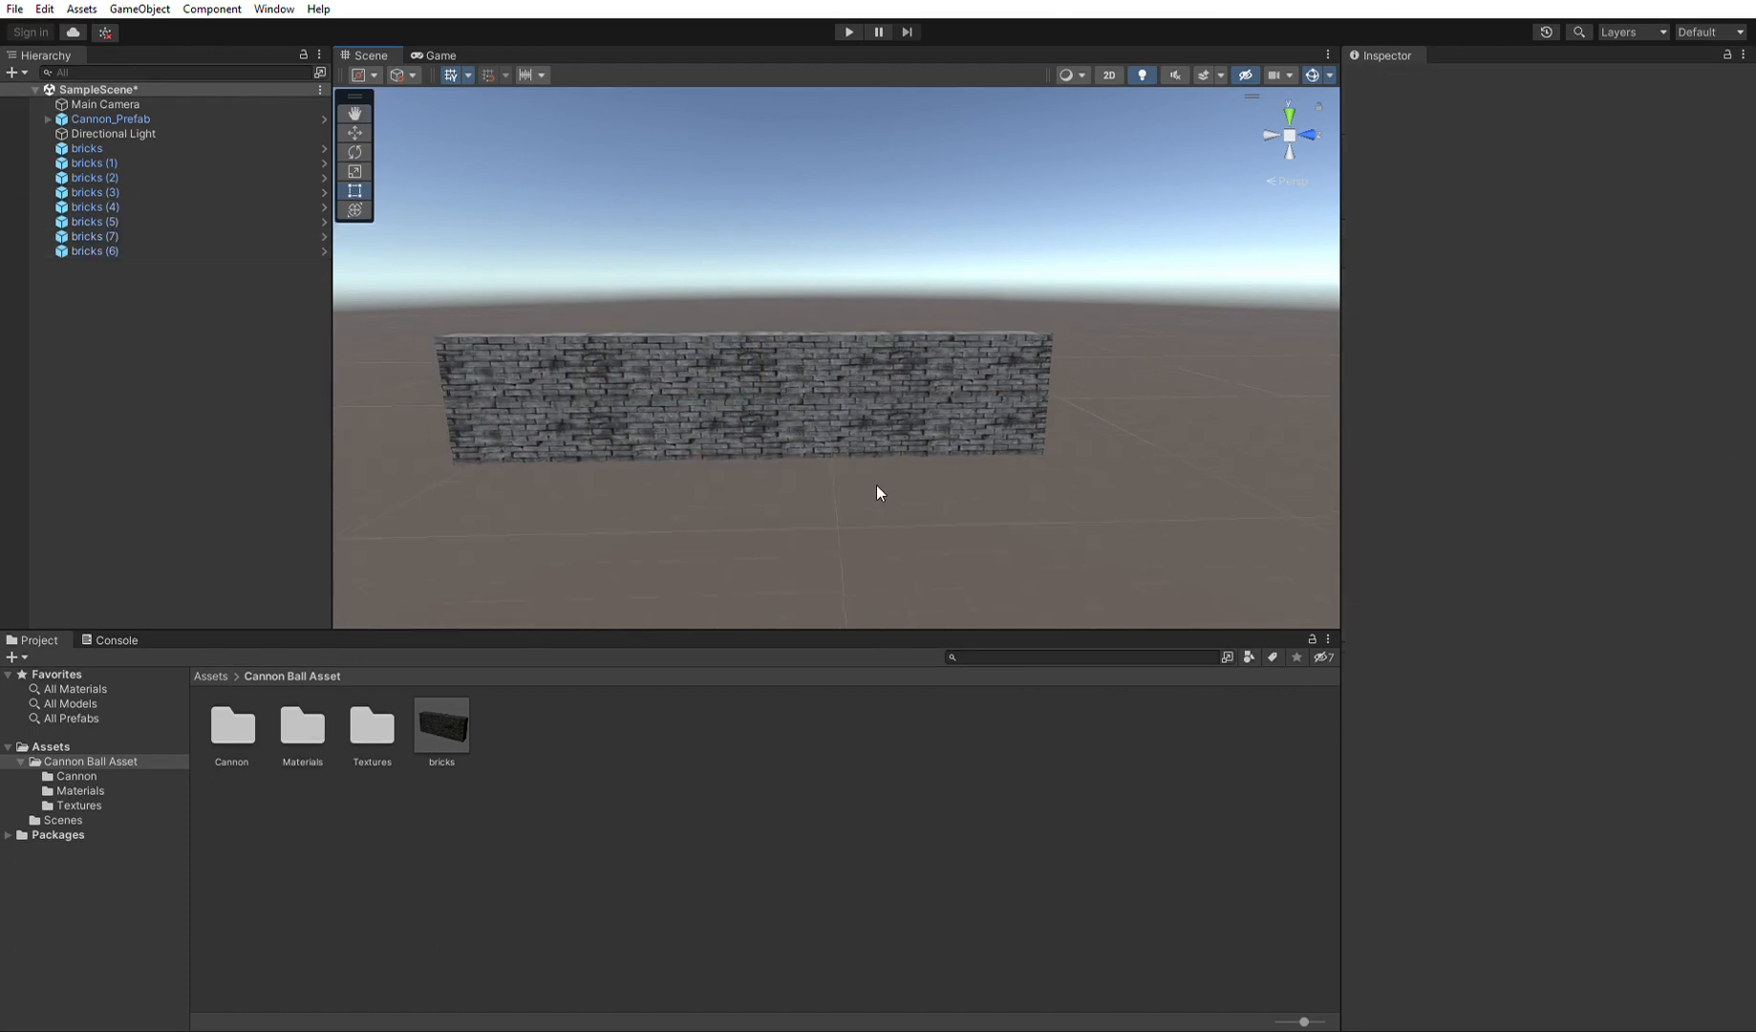
Duplicate all eight bricks blocks and raise the copies above the existing two rows.
left_click_drag(400, 298, 1108, 497)
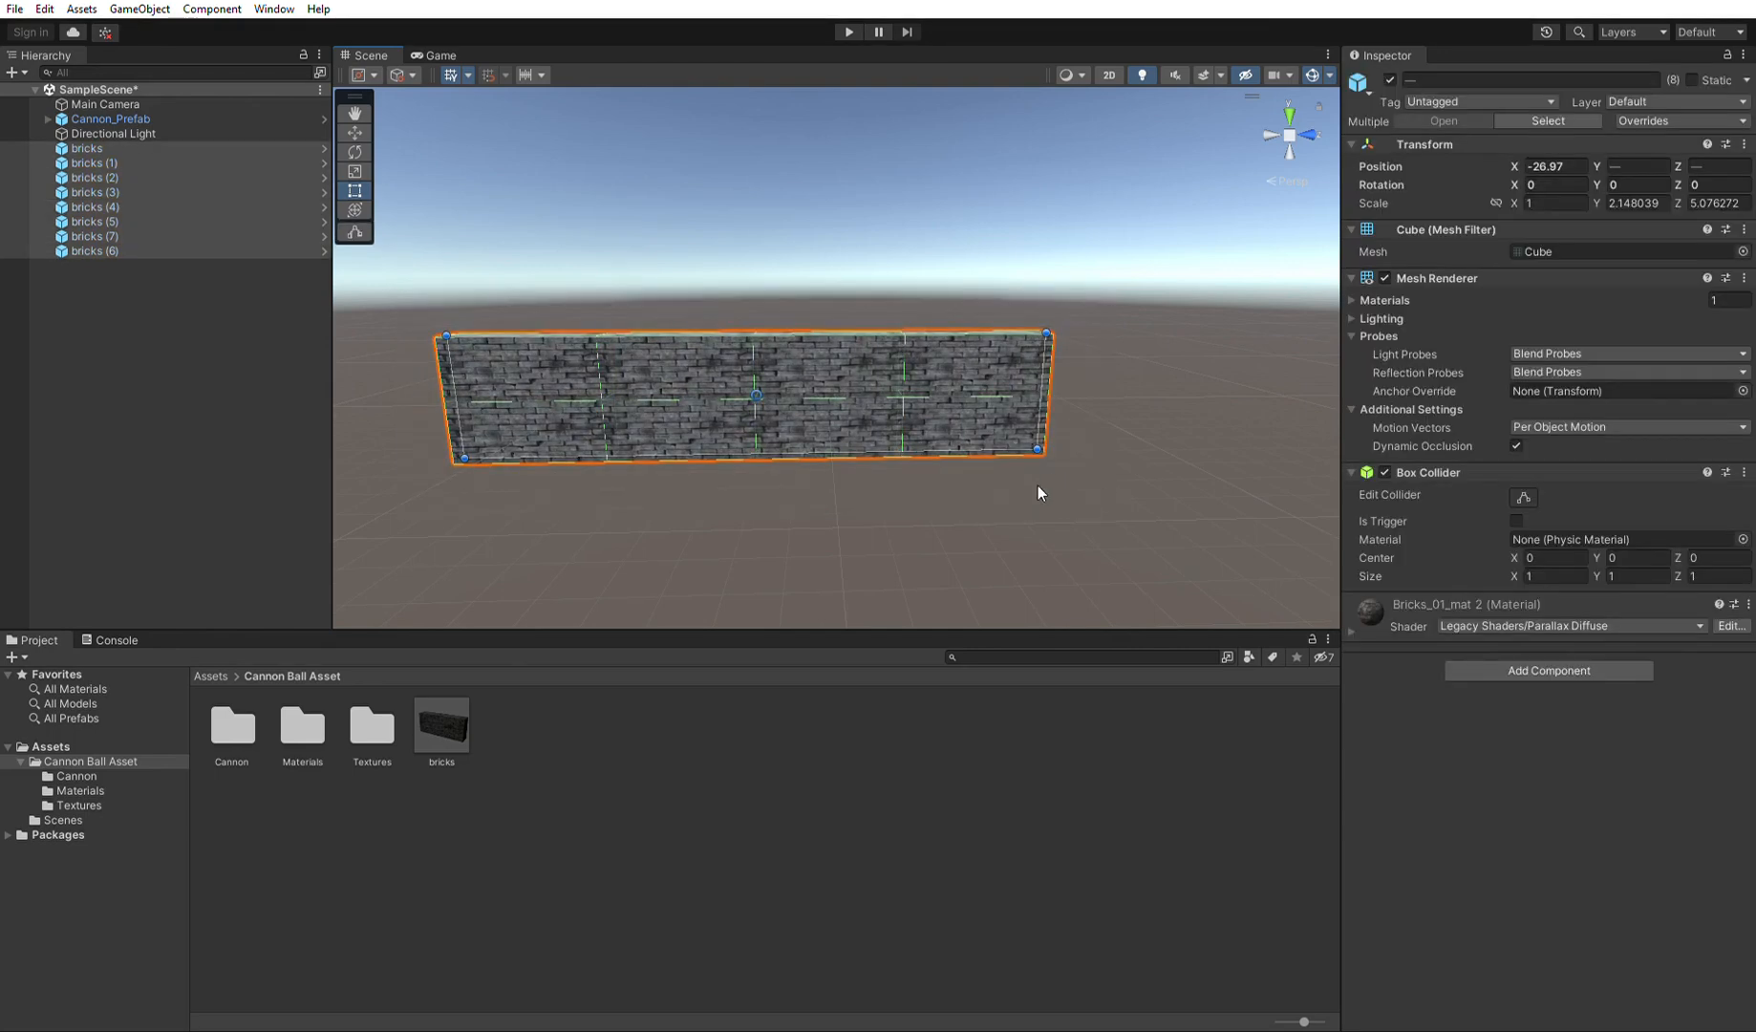
key("ctrl+d")
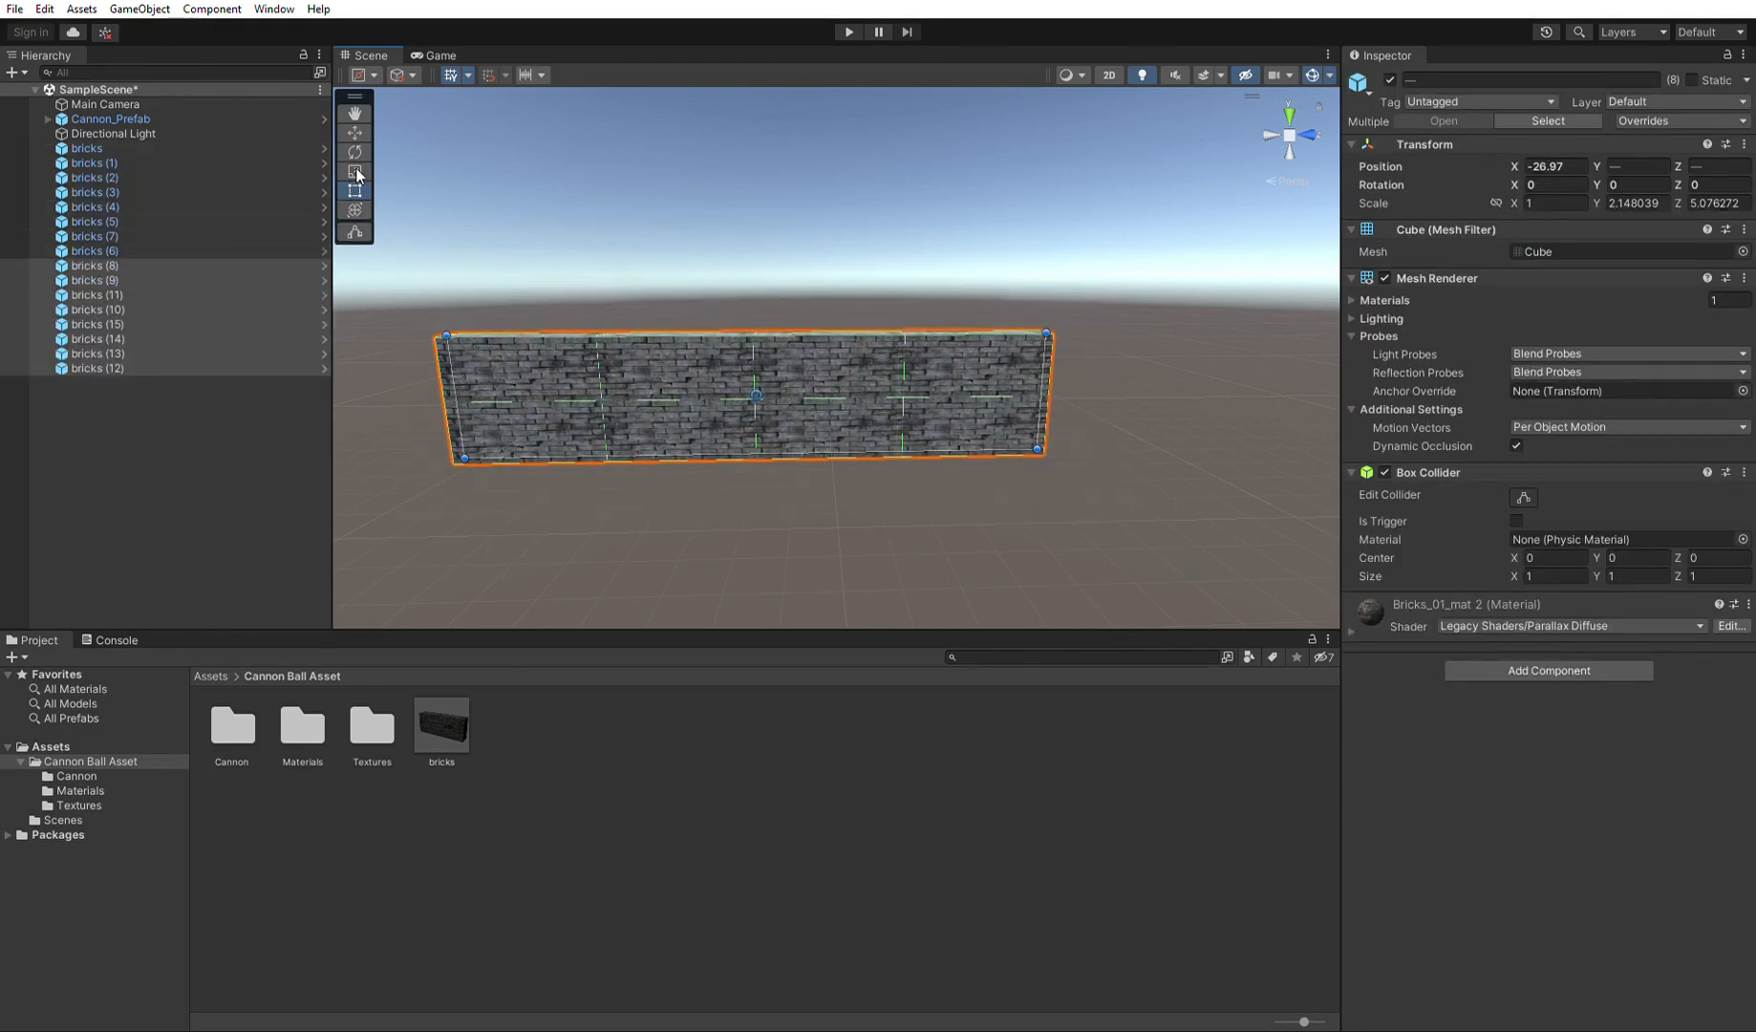
left_click(354, 132)
left_click_drag(755, 323, 1018, 392)
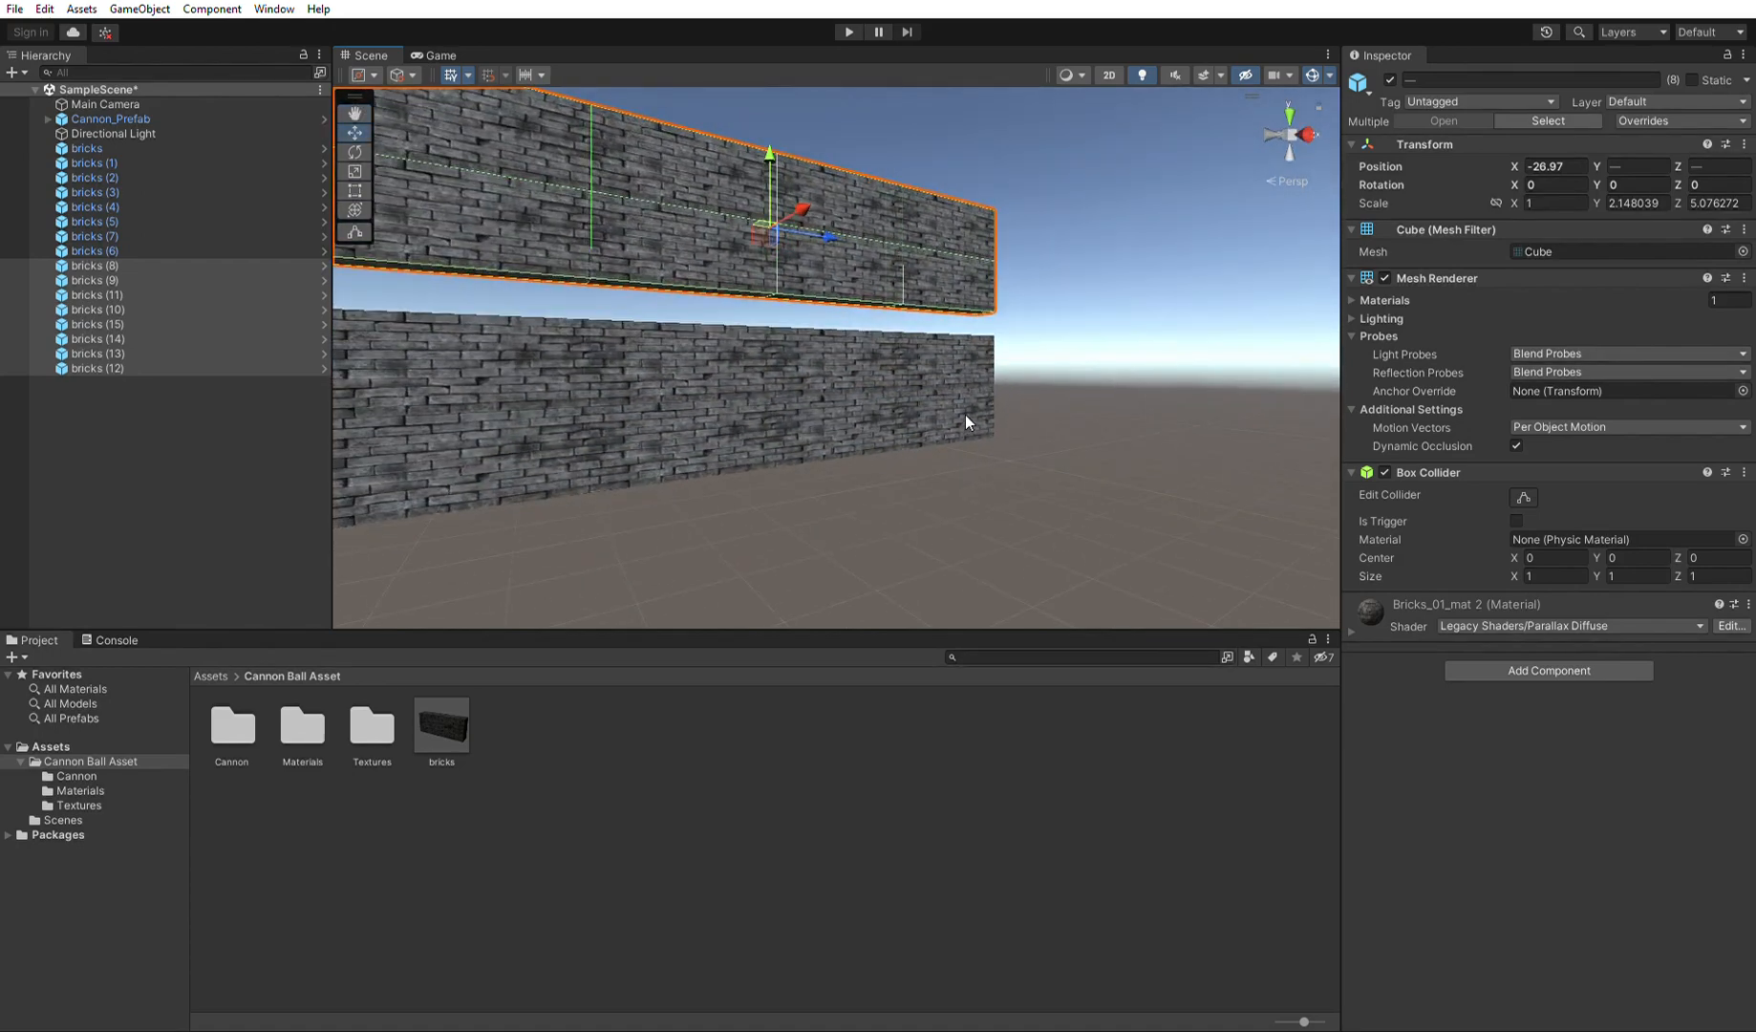
Vertex-snap the bottom corner of the eight raised blocks onto the matching top corner of the lower wall.
key("t")
scroll(669, 307, "down", 2)
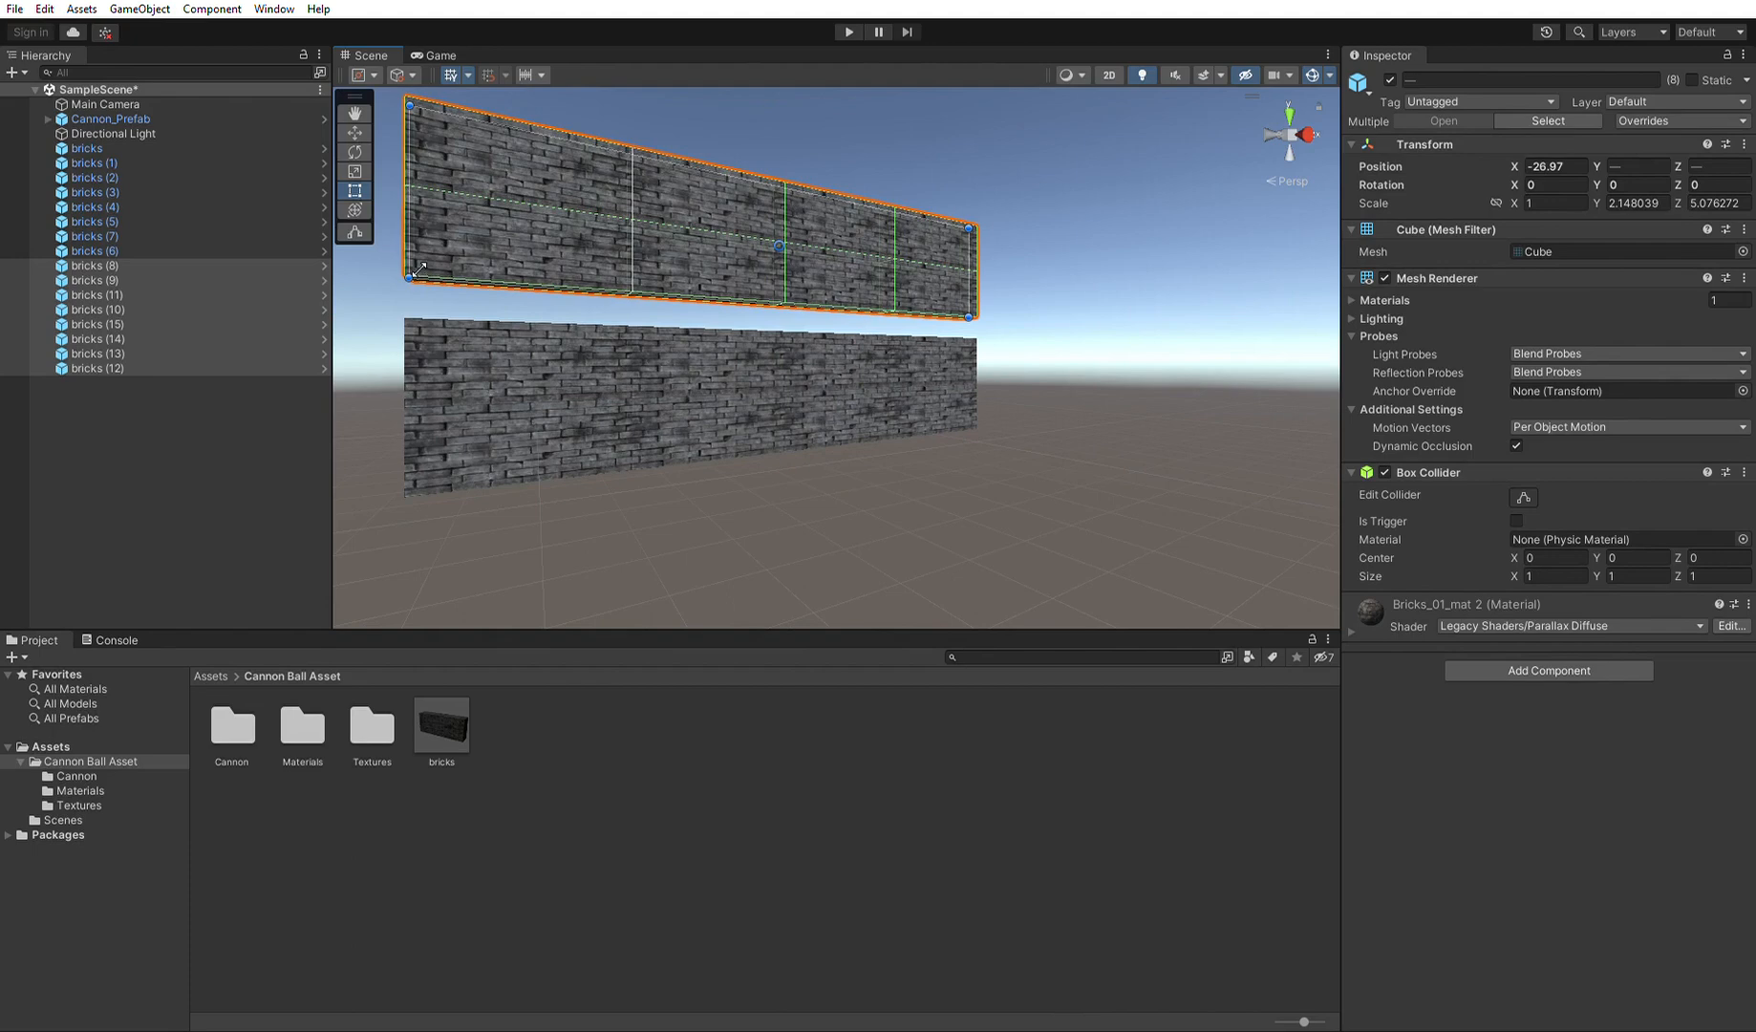
left_click_drag(413, 272, 425, 302)
left_click_drag(556, 371, 705, 509, "alt")
left_click(827, 489)
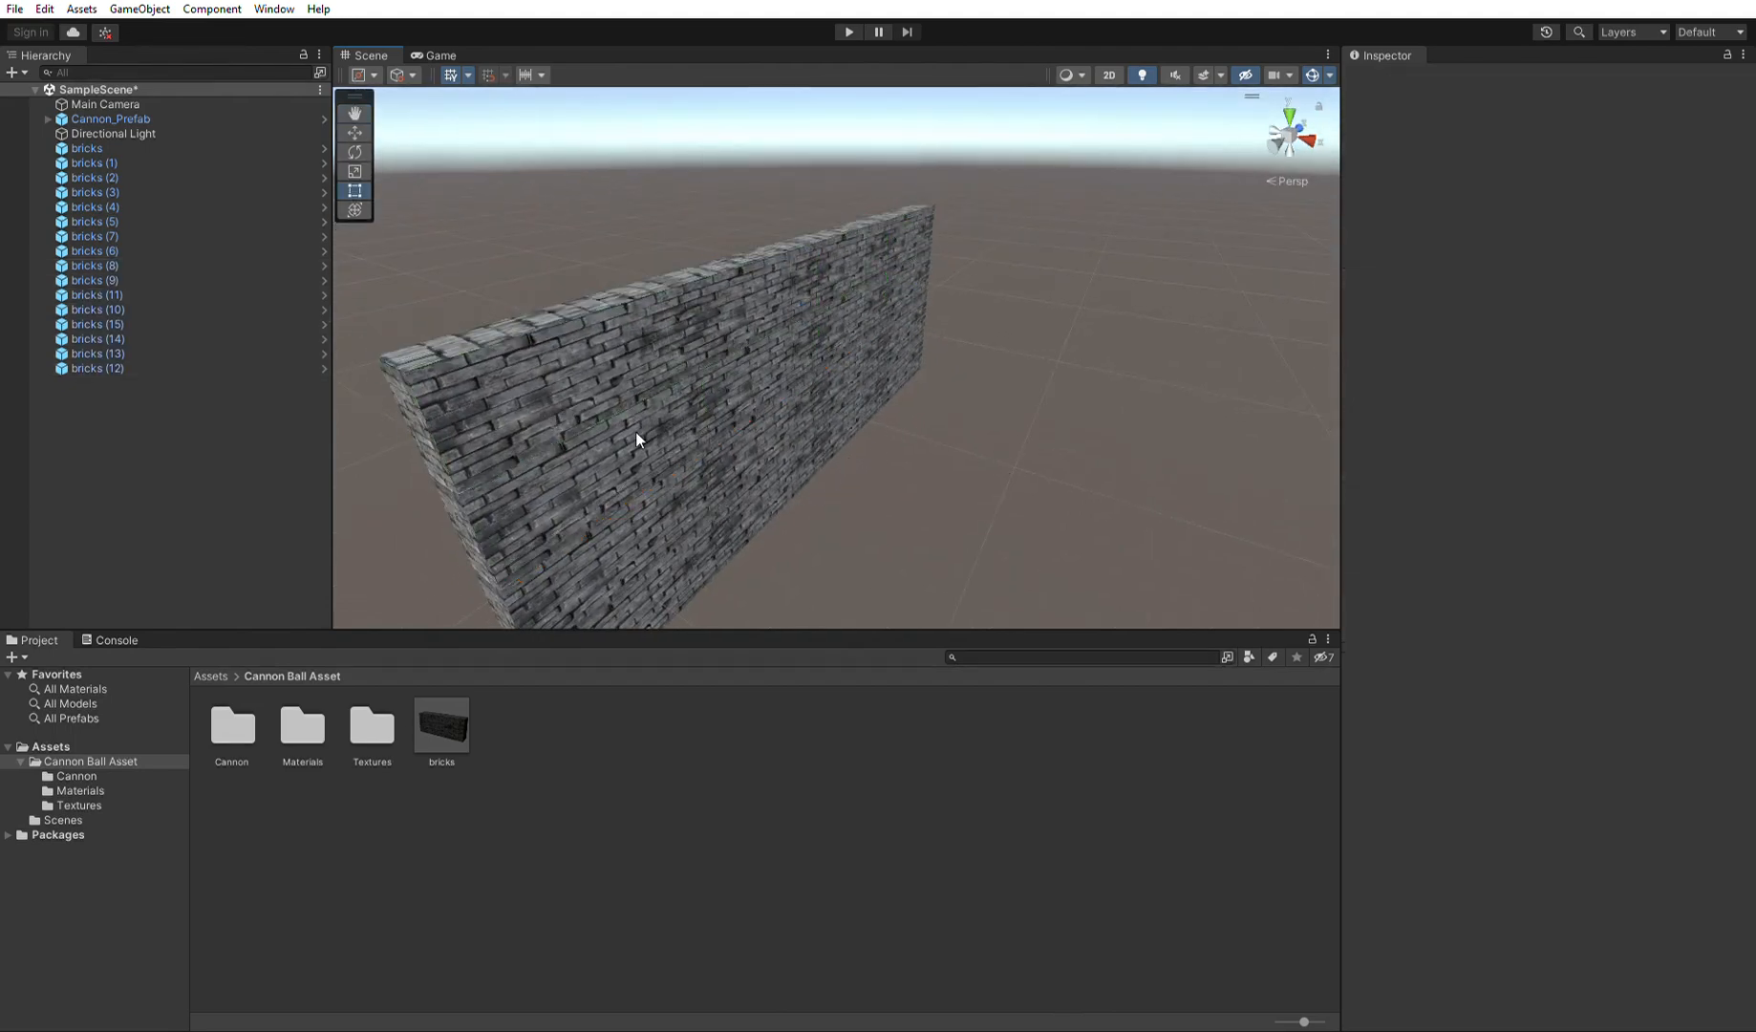
left_click_drag(635, 431, 696, 374, "alt")
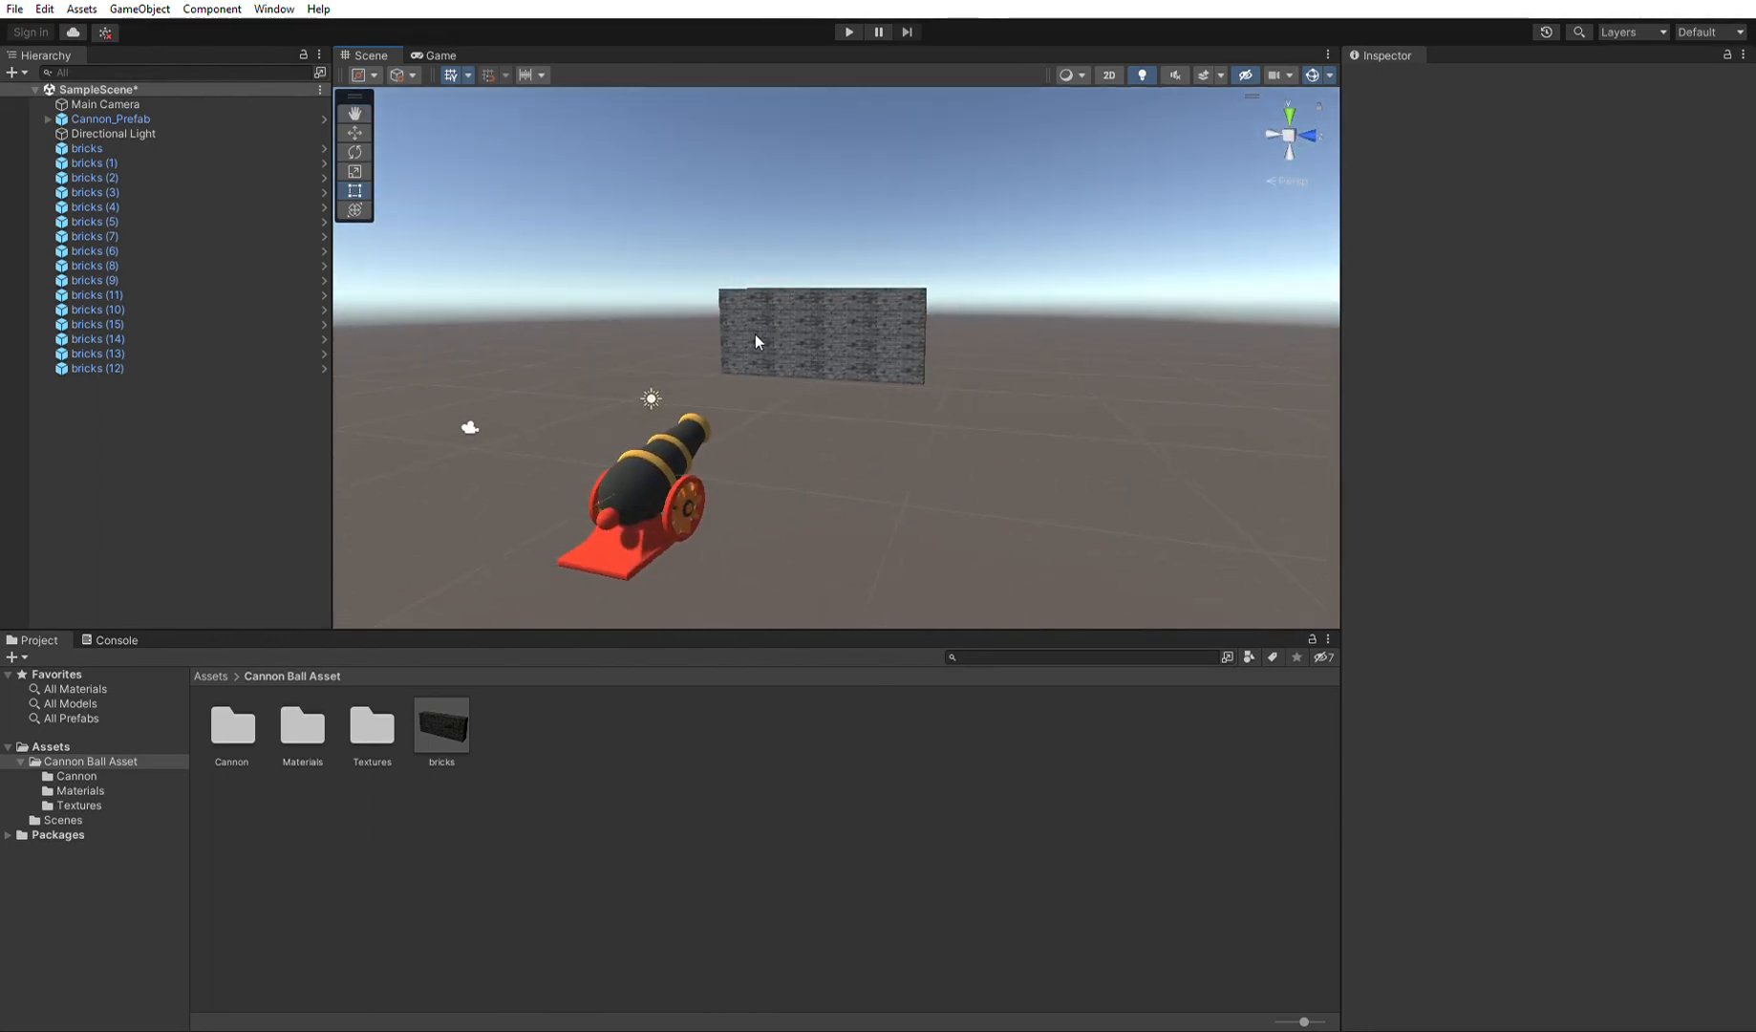
Dock the Game view beside the Scene view, set its resolution to 1920x1080, and widen it.
left_click(429, 52)
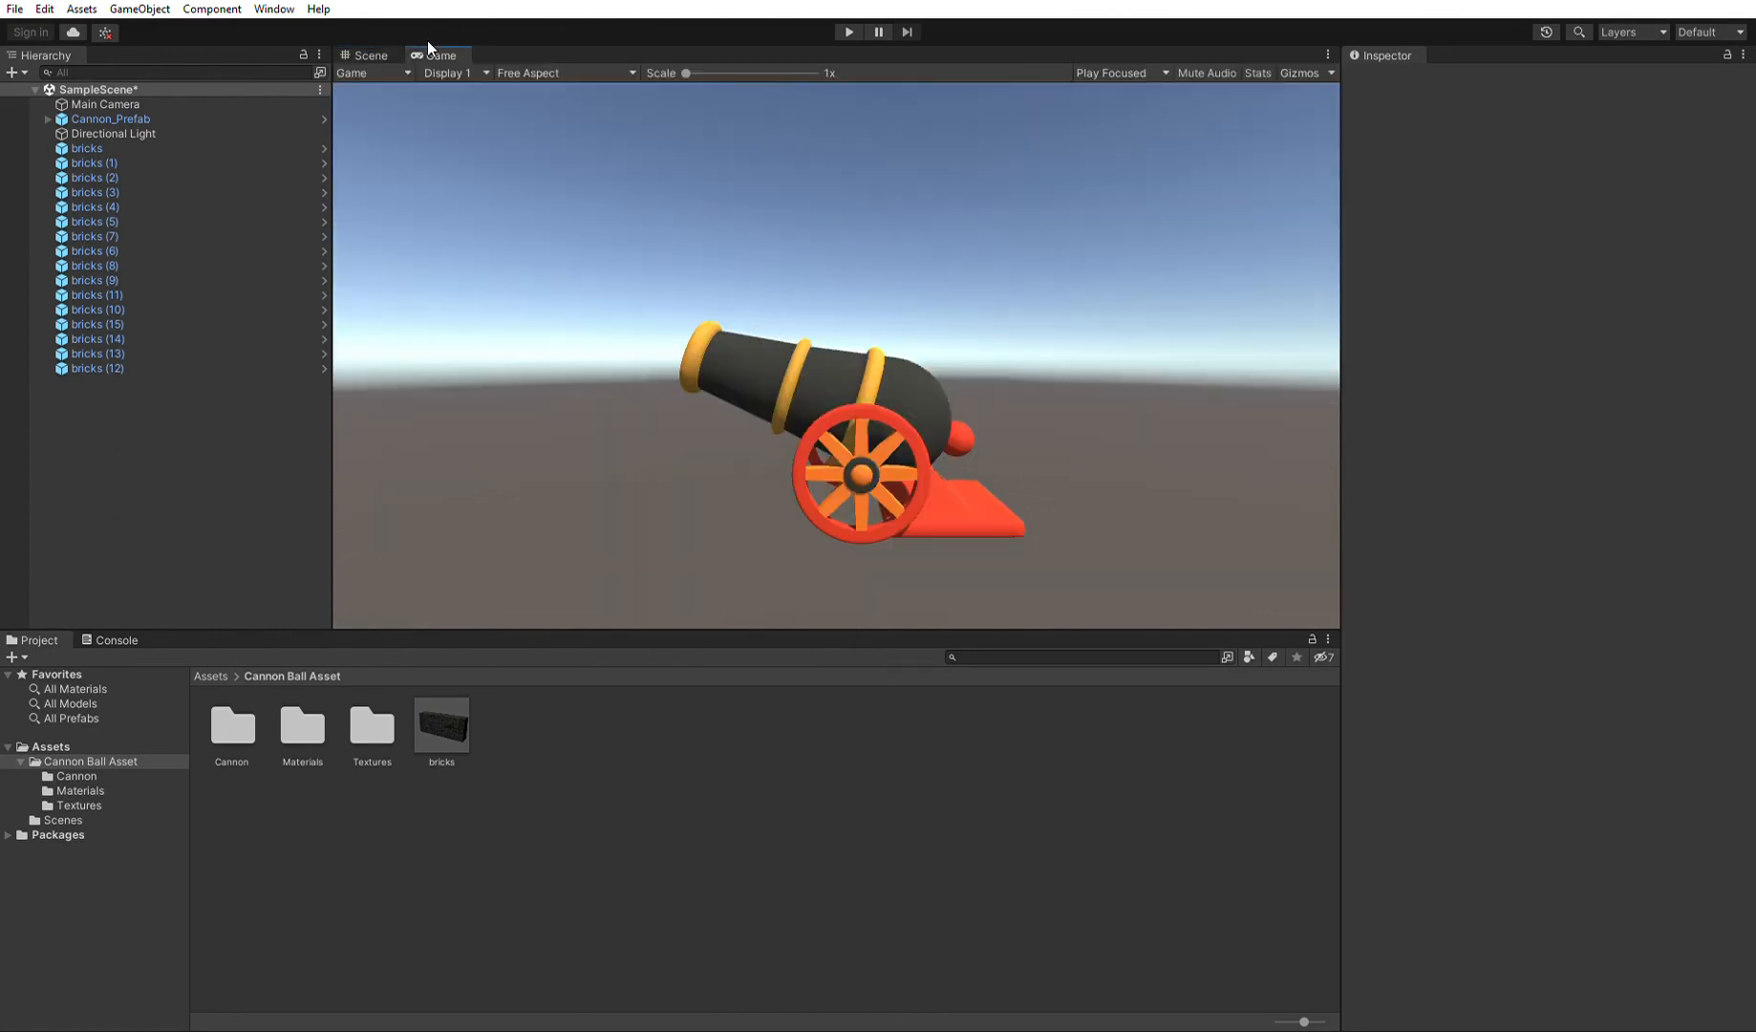
left_click(368, 54)
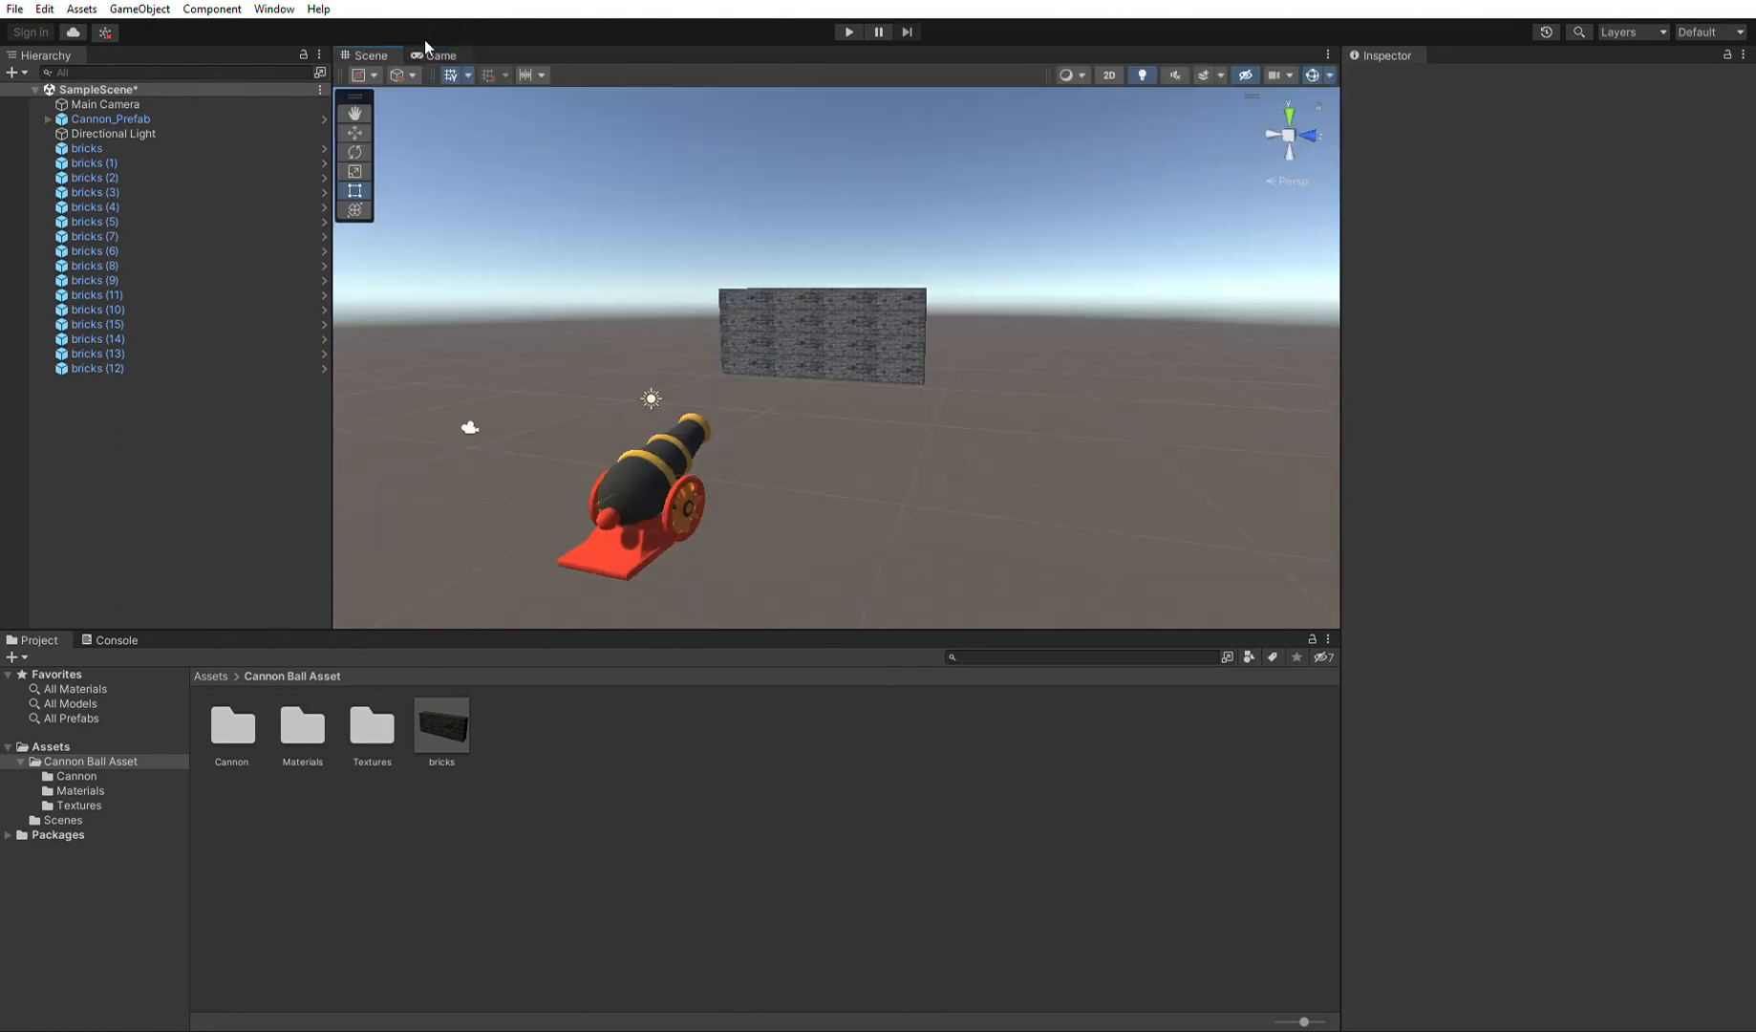
left_click(425, 42)
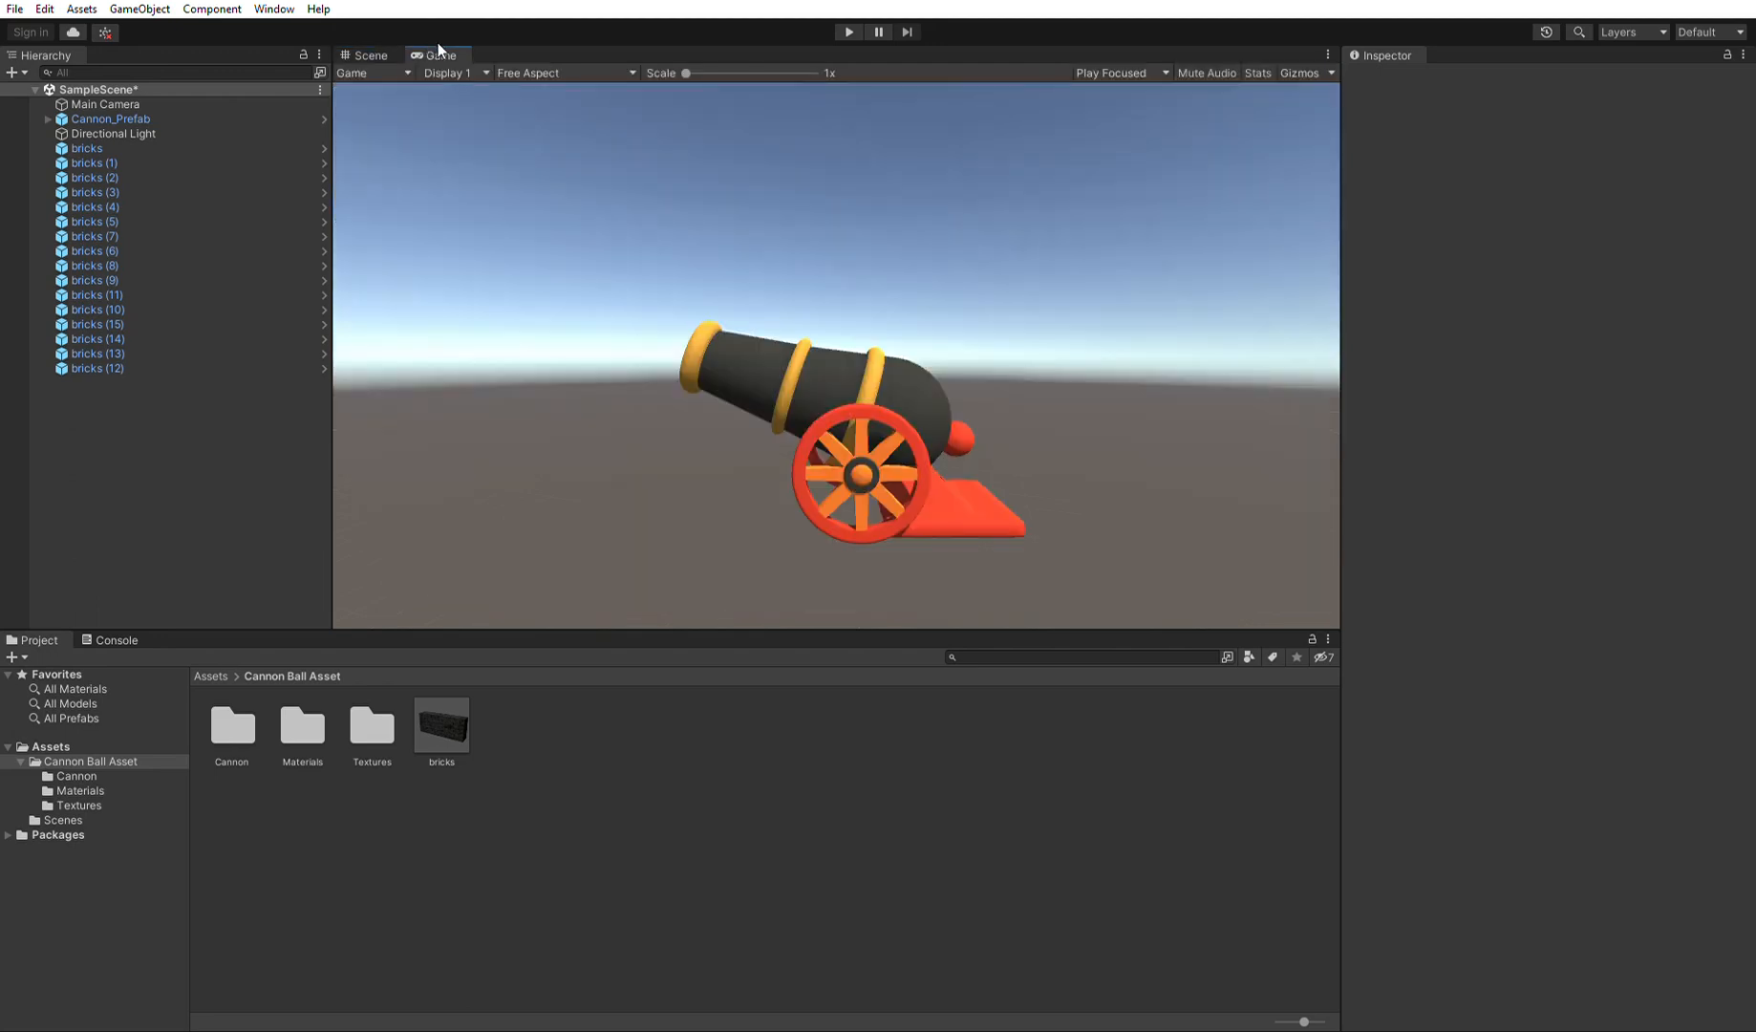
left_click_drag(1274, 229, 1280, 234)
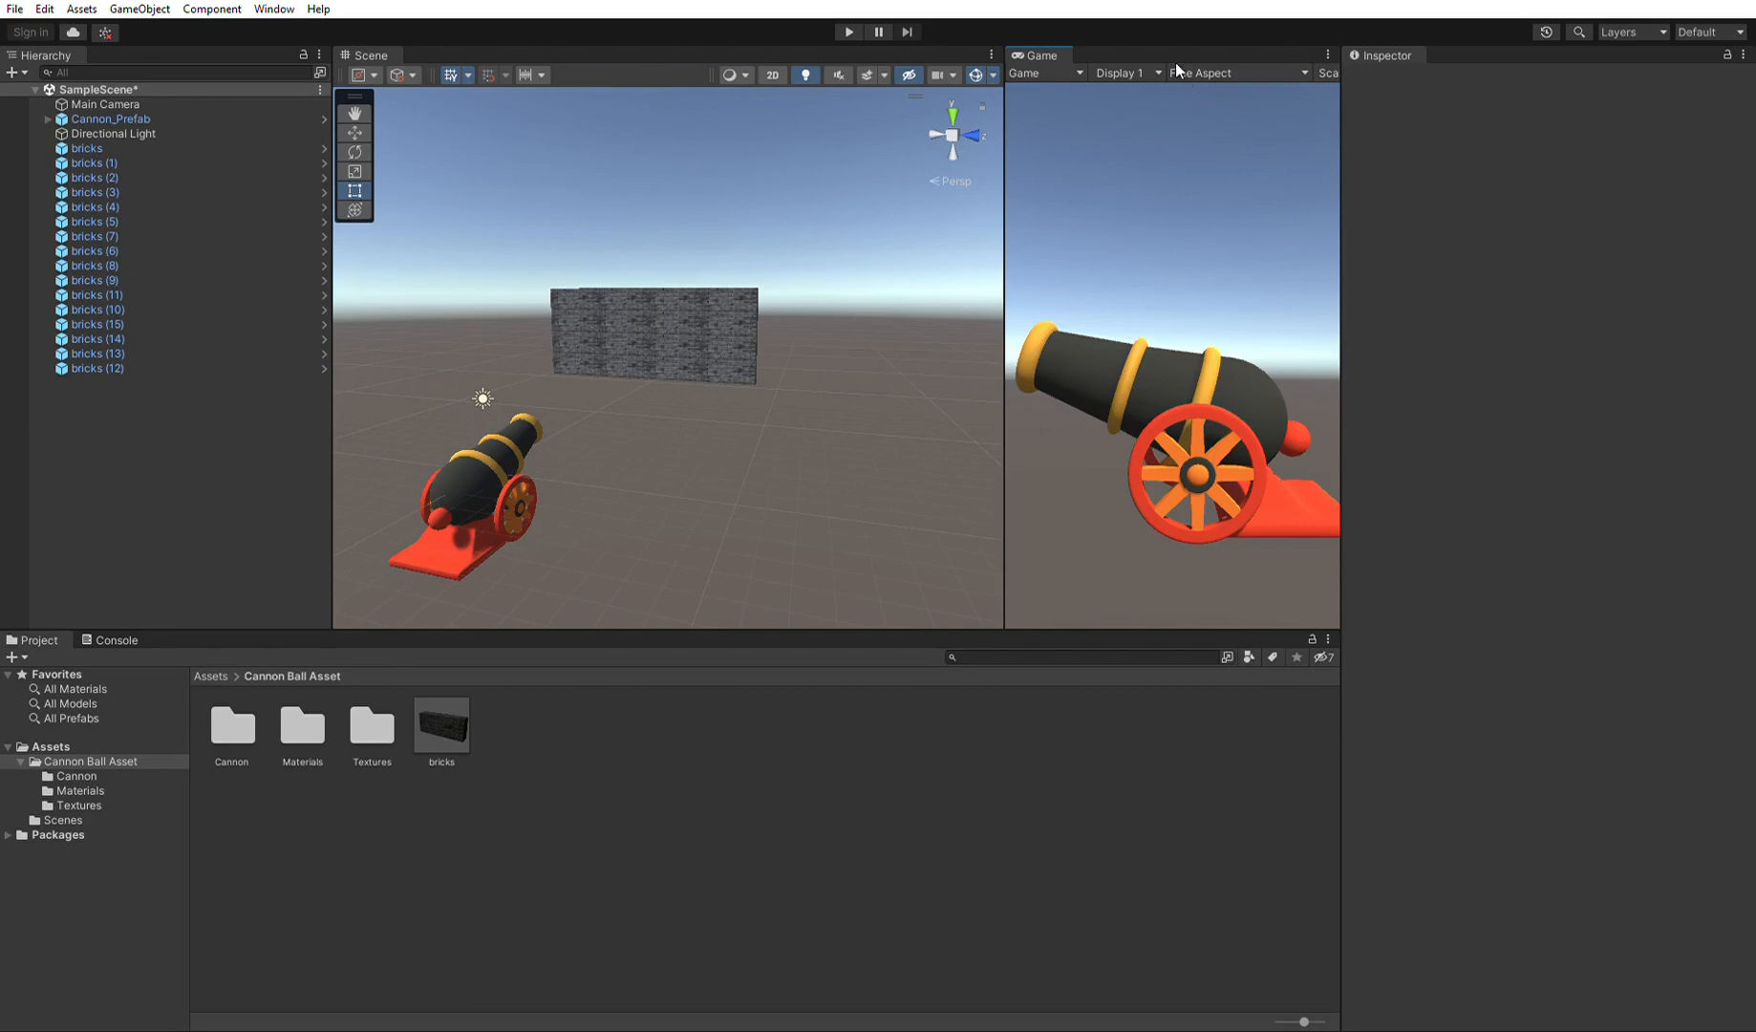
left_click(1221, 269)
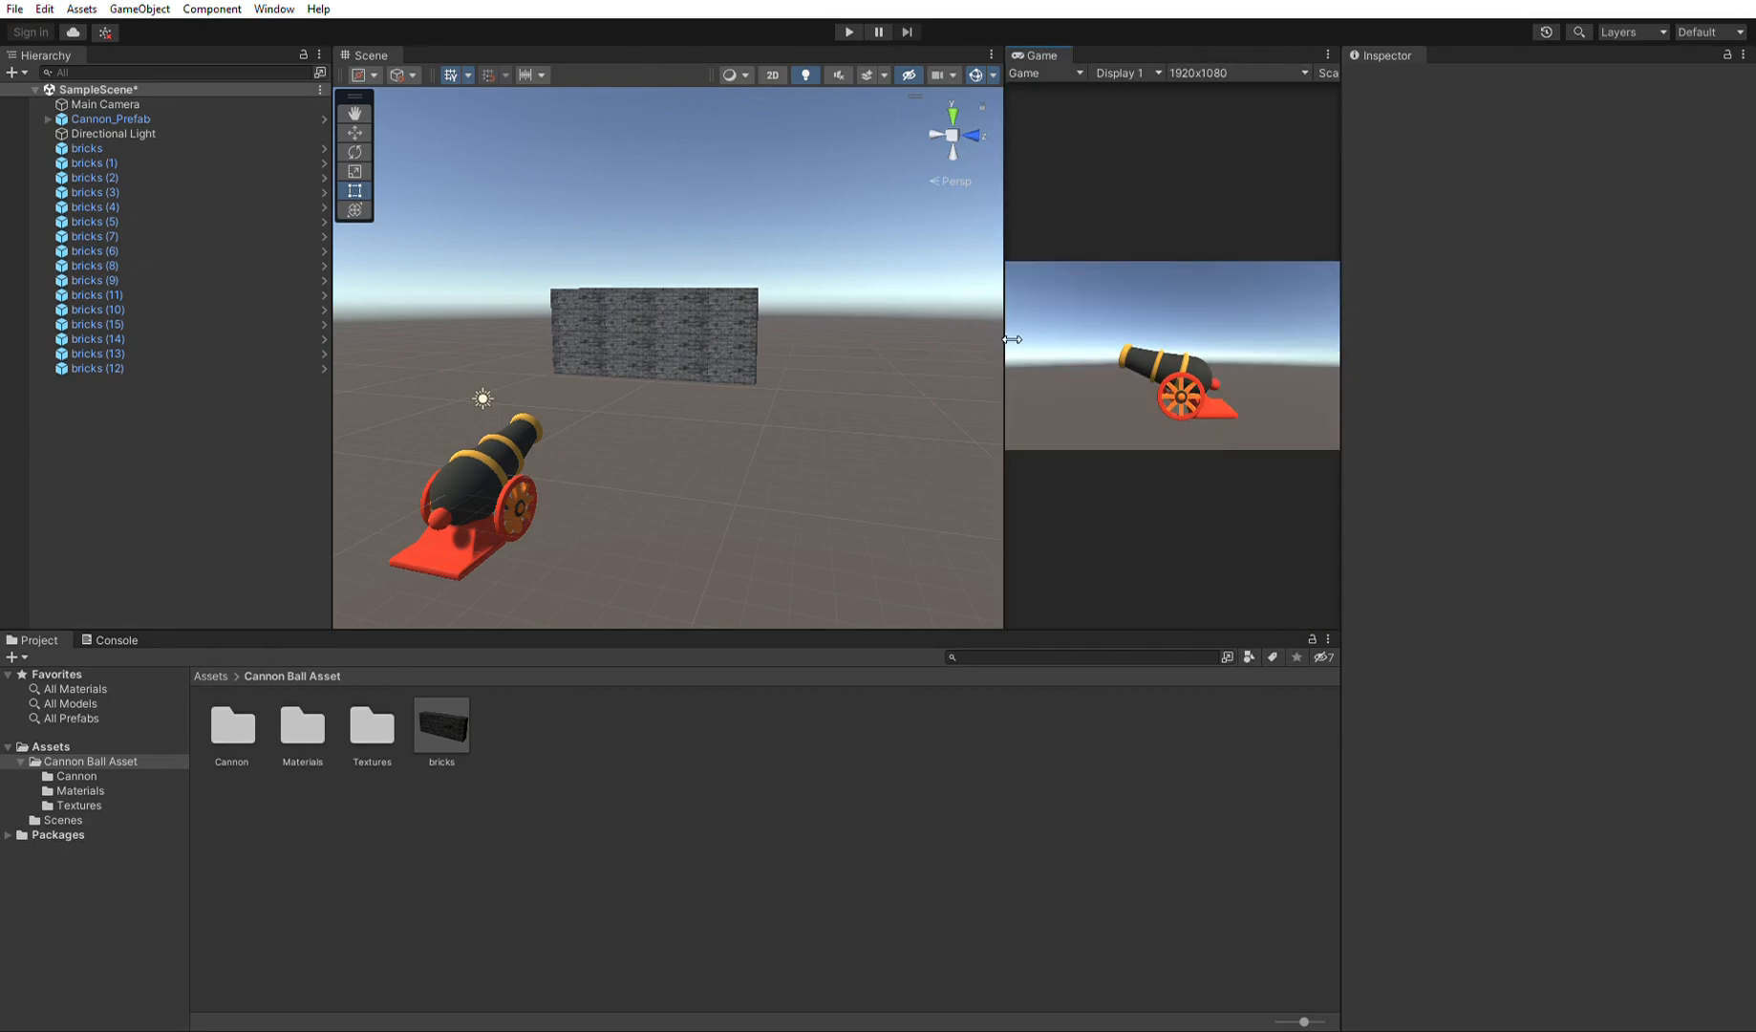
left_click_drag(1011, 339, 896, 316)
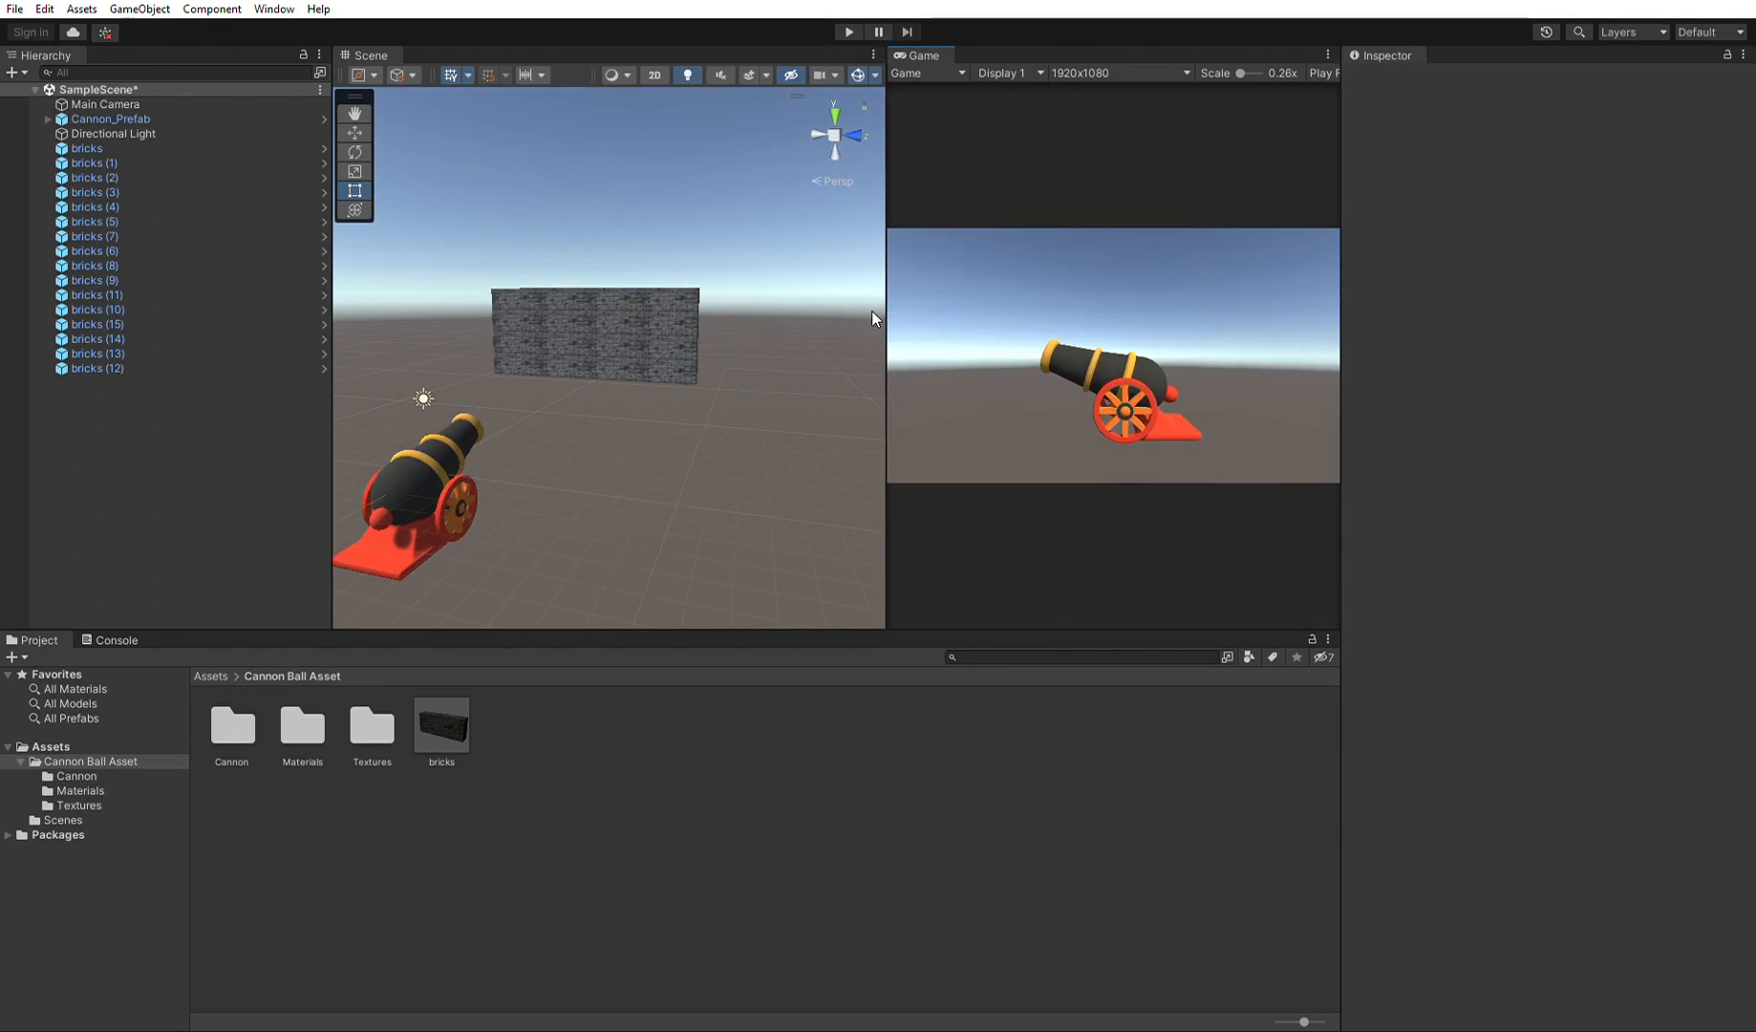
Set the Y rotation of Cannon_Prefab to 90.
scroll(723, 384, "down", 2)
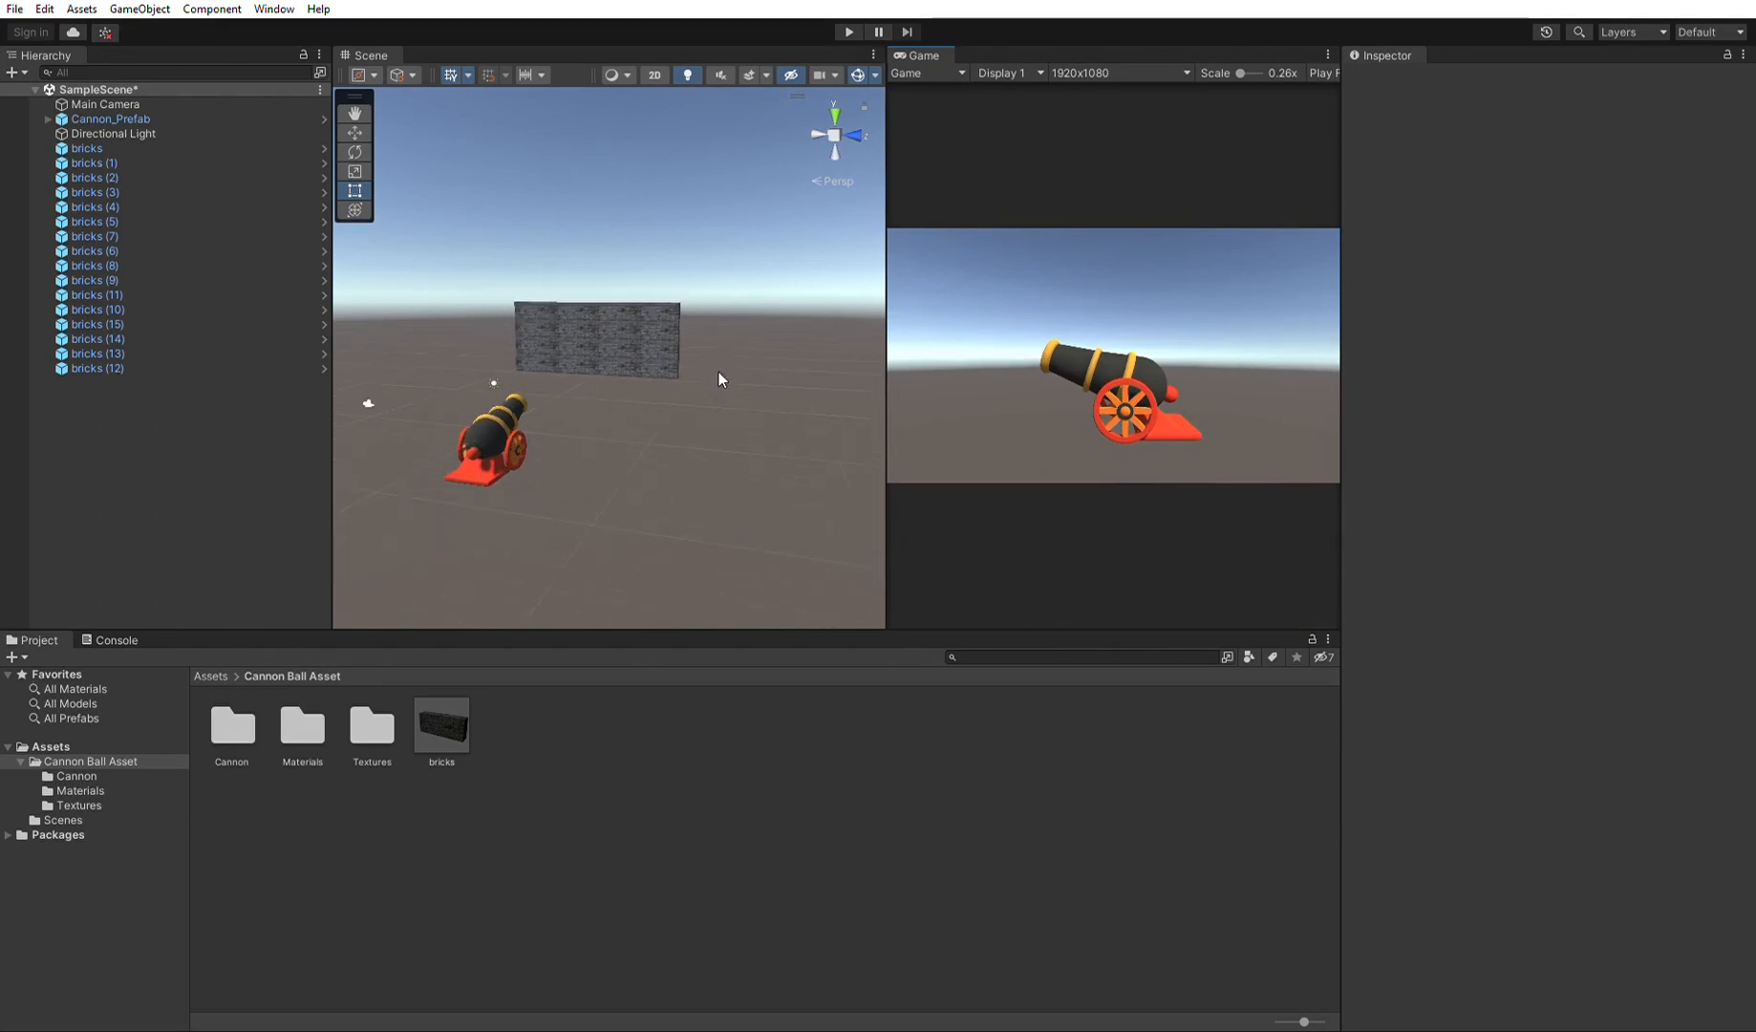
left_click(476, 459)
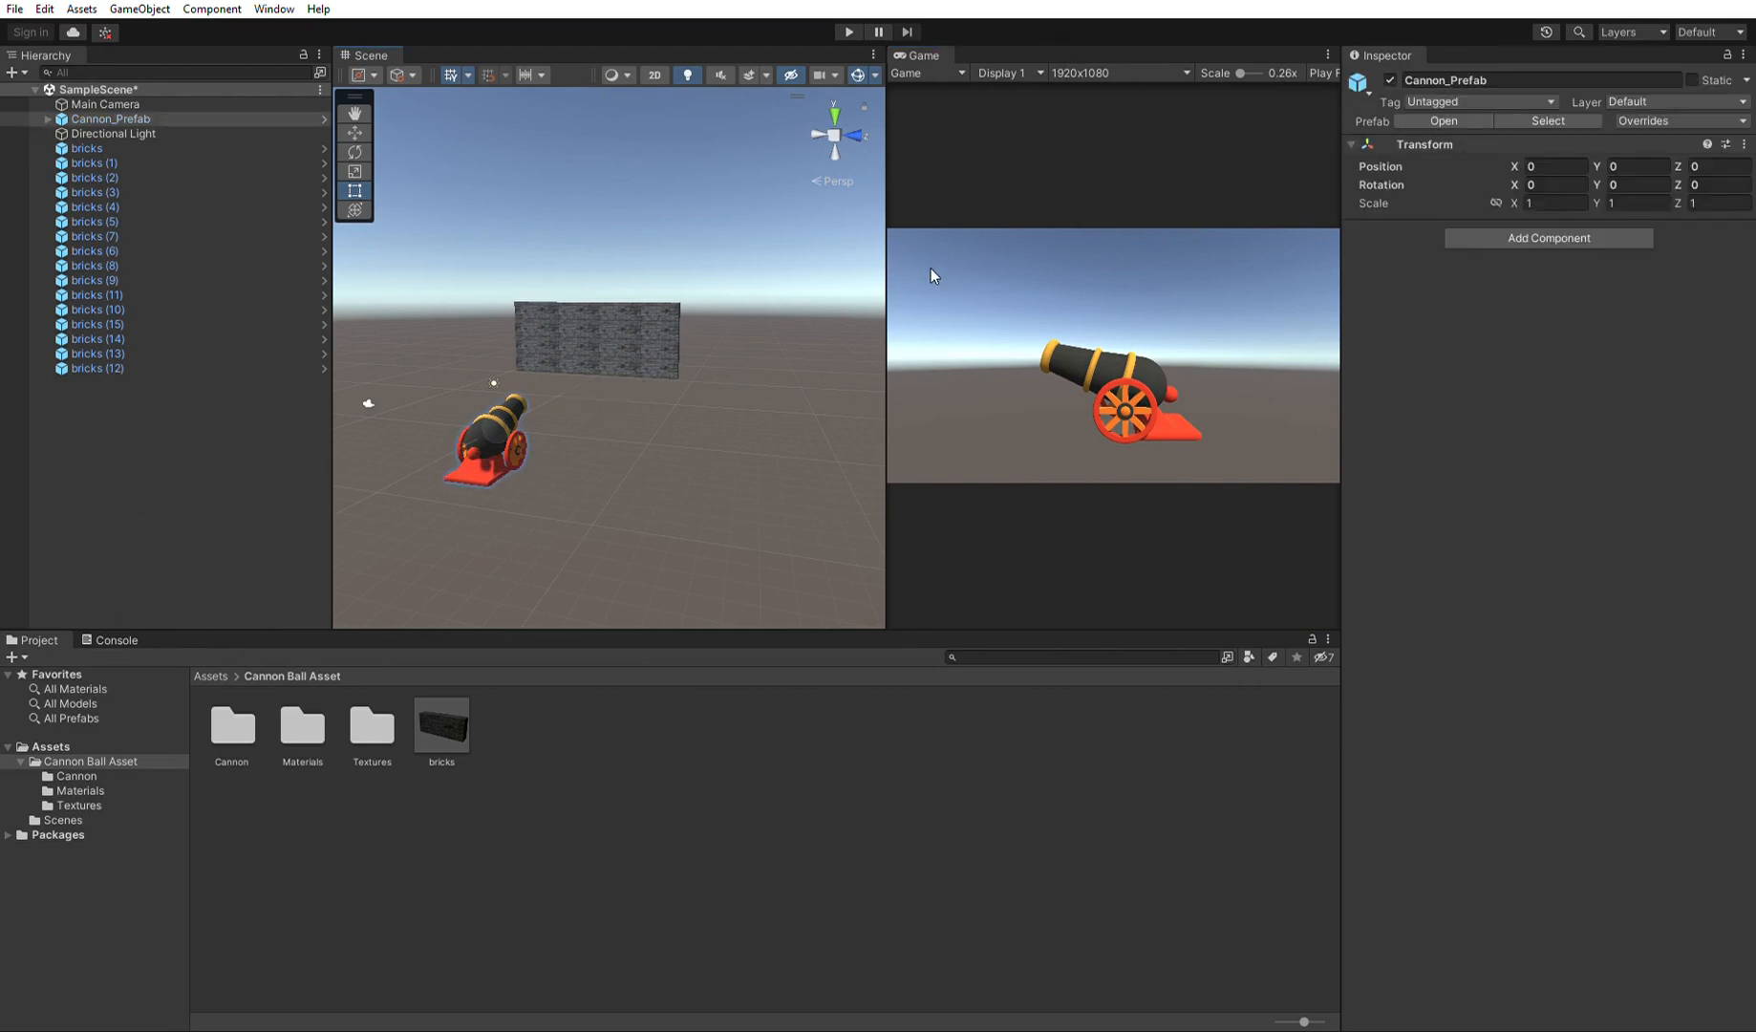
left_click(1636, 178)
type("90")
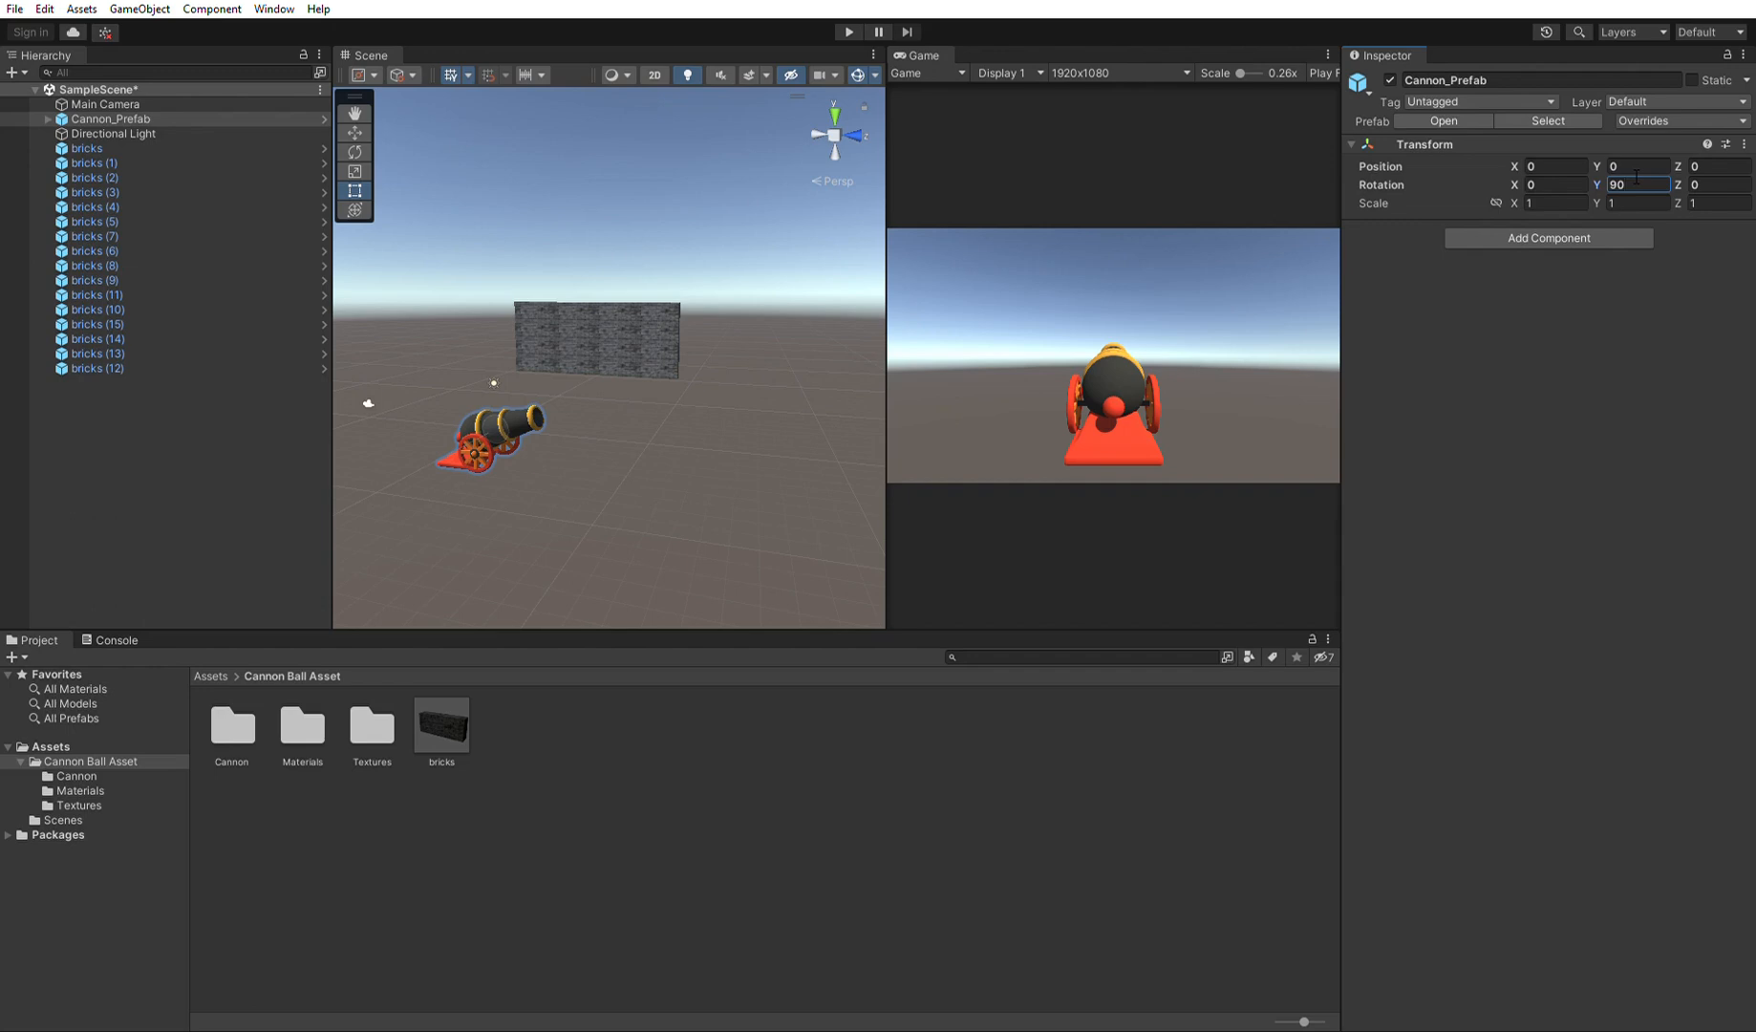
left_click(1398, 167)
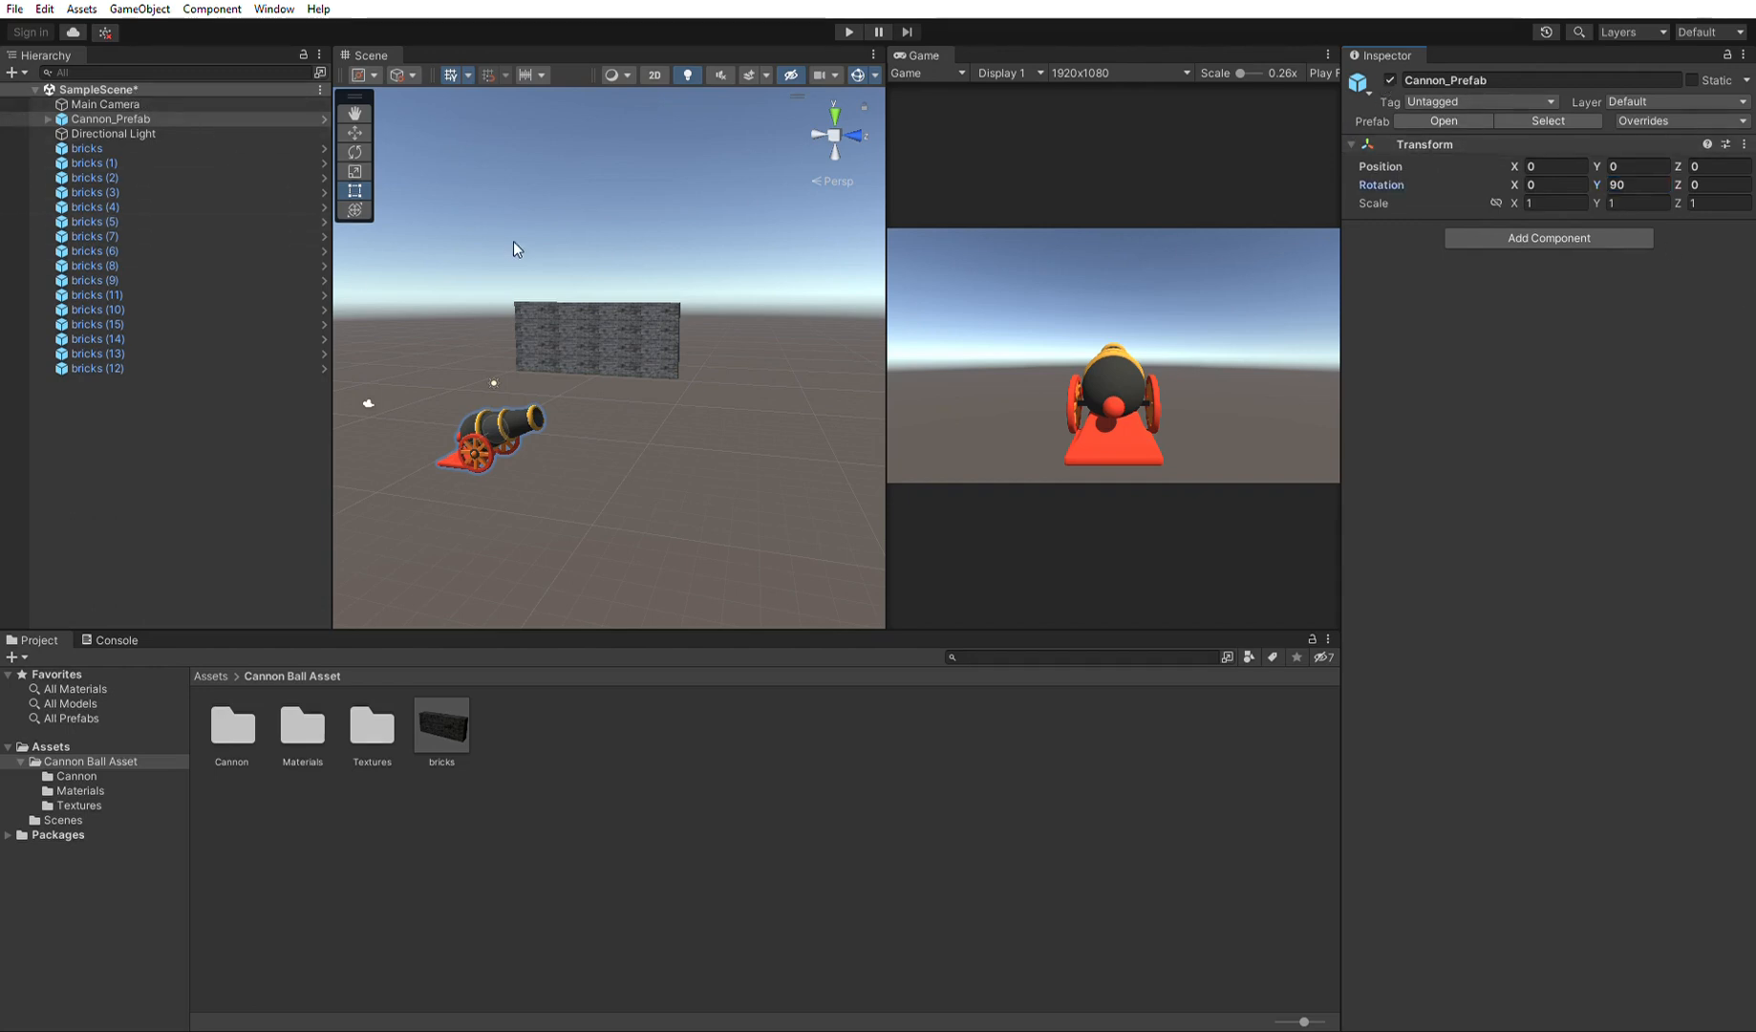
Select all sixteen bricks blocks and move the whole wall in front of the rotated cannon, to about X 2.8.
scroll(564, 258, "down", 5)
left_click(607, 329)
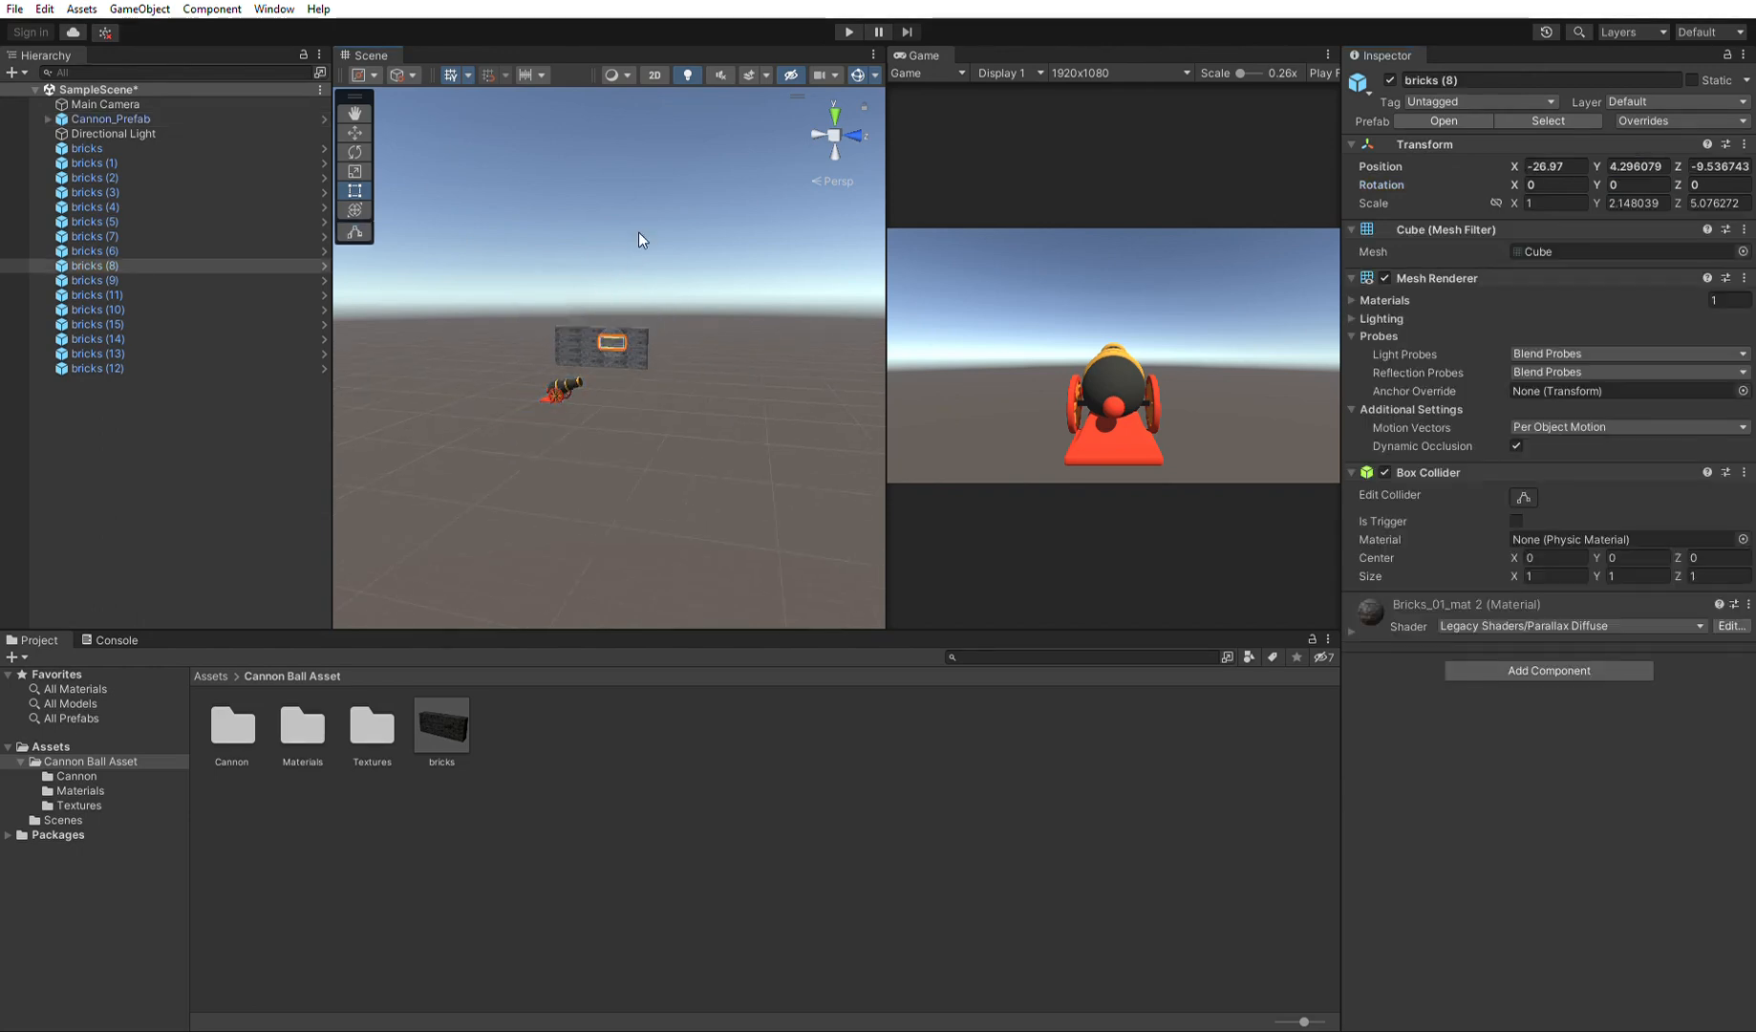
left_click_drag(498, 296, 694, 354)
left_click_drag(518, 245, 759, 488, "alt")
left_click(546, 221)
key("w")
scroll(745, 344, "down", 2)
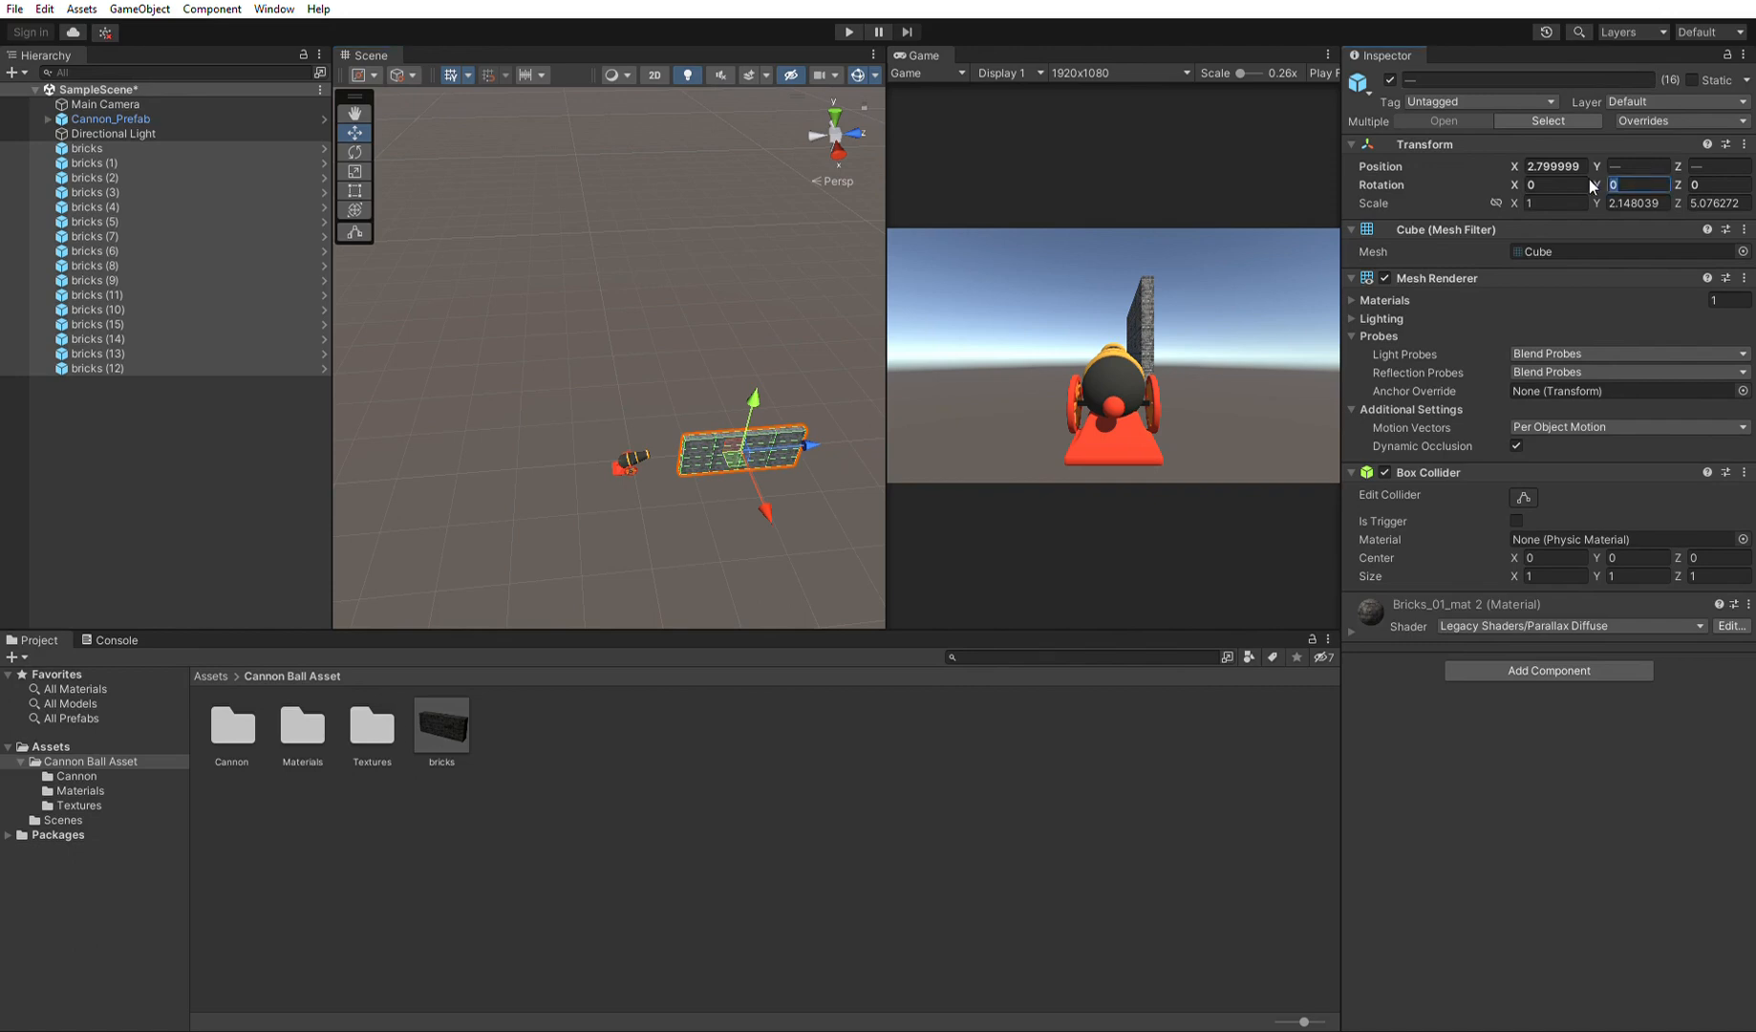
Try setting the Y rotation of all selected bricks blocks to 90, and undo it.
type("90")
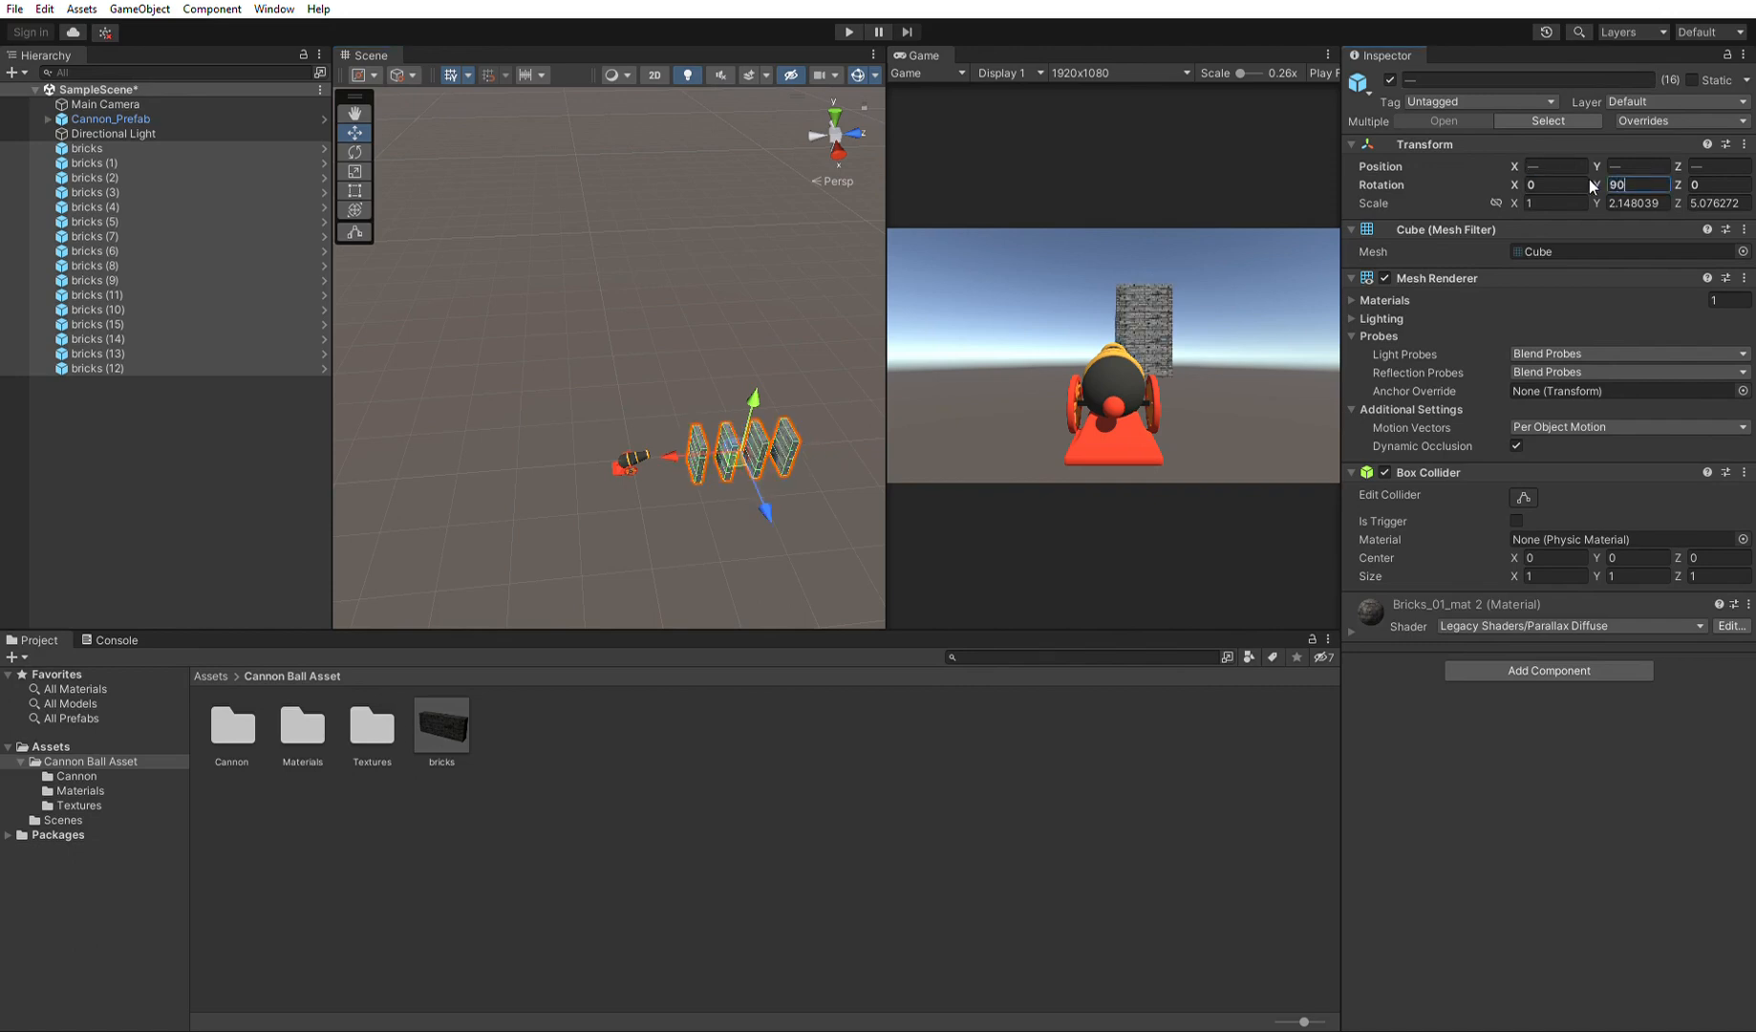
key("ctrl+z")
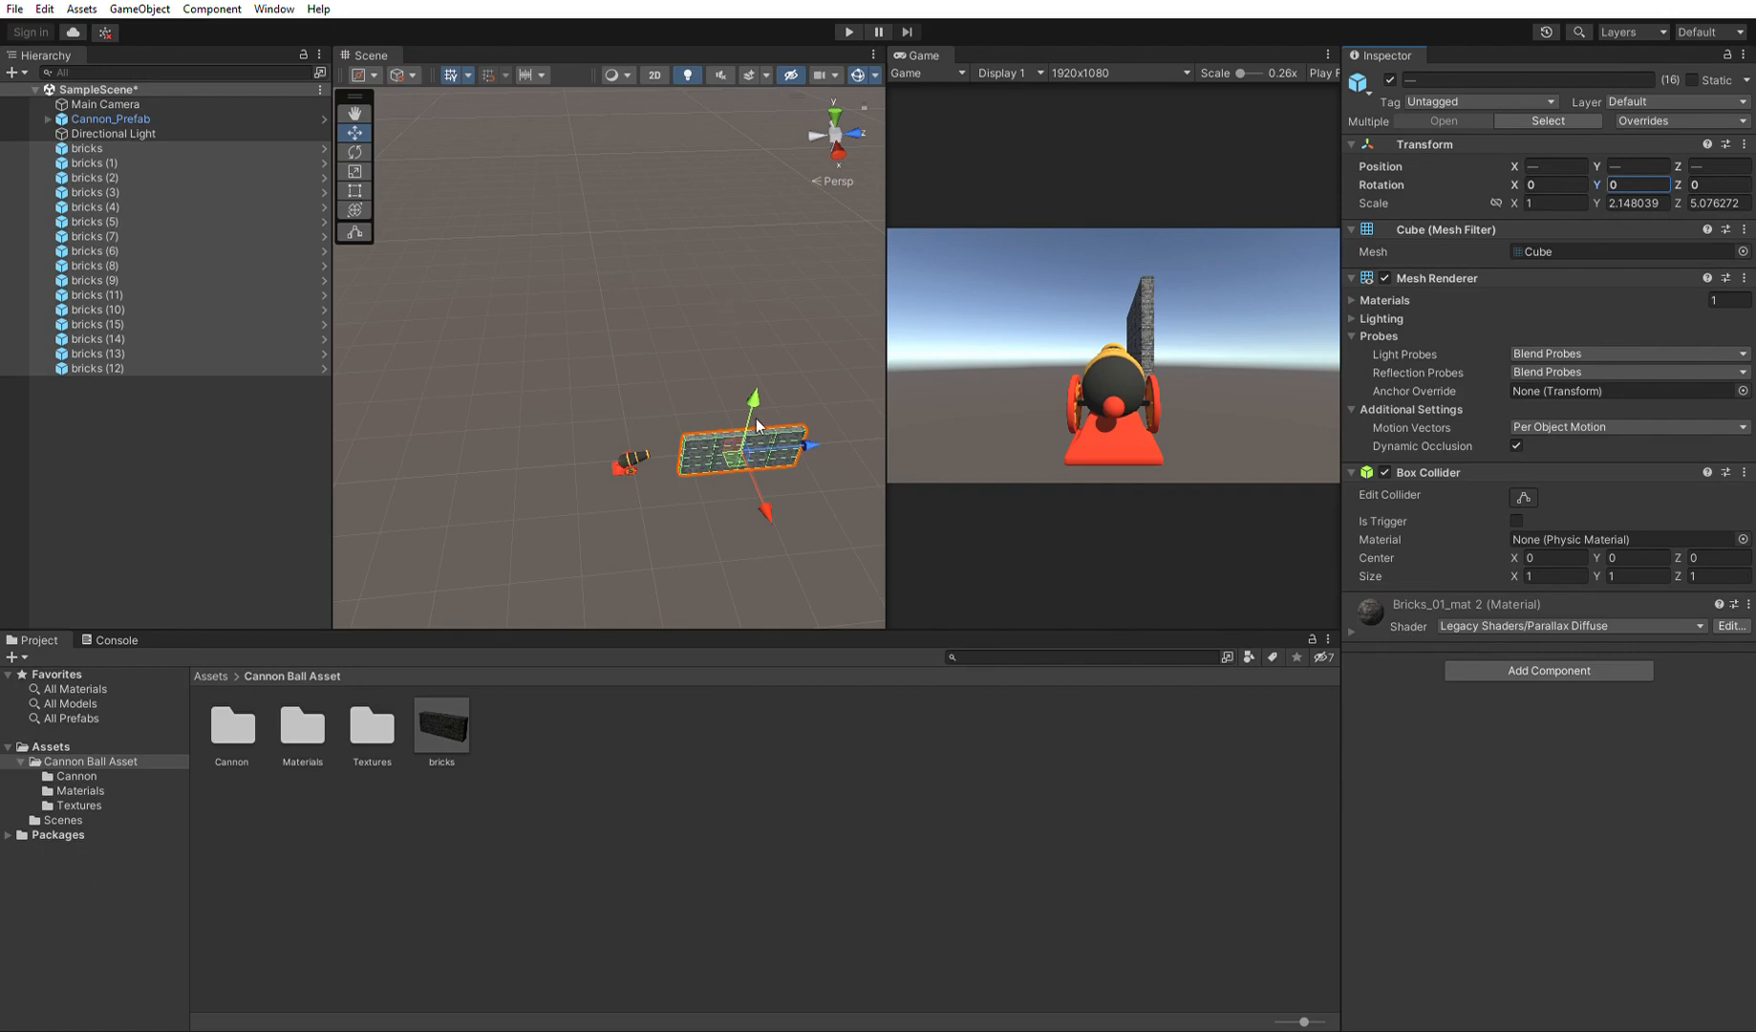
Move the selected brick wall along X to about -6.3.
left_click_drag(777, 497, 765, 471)
scroll(557, 337, "up", 4)
scroll(560, 343, "down", 3)
left_click_drag(686, 407, 631, 256, "alt")
scroll(721, 387, "up", 5)
middle_click_drag(721, 386, 642, 351)
left_click_drag(581, 359, 745, 380, "alt")
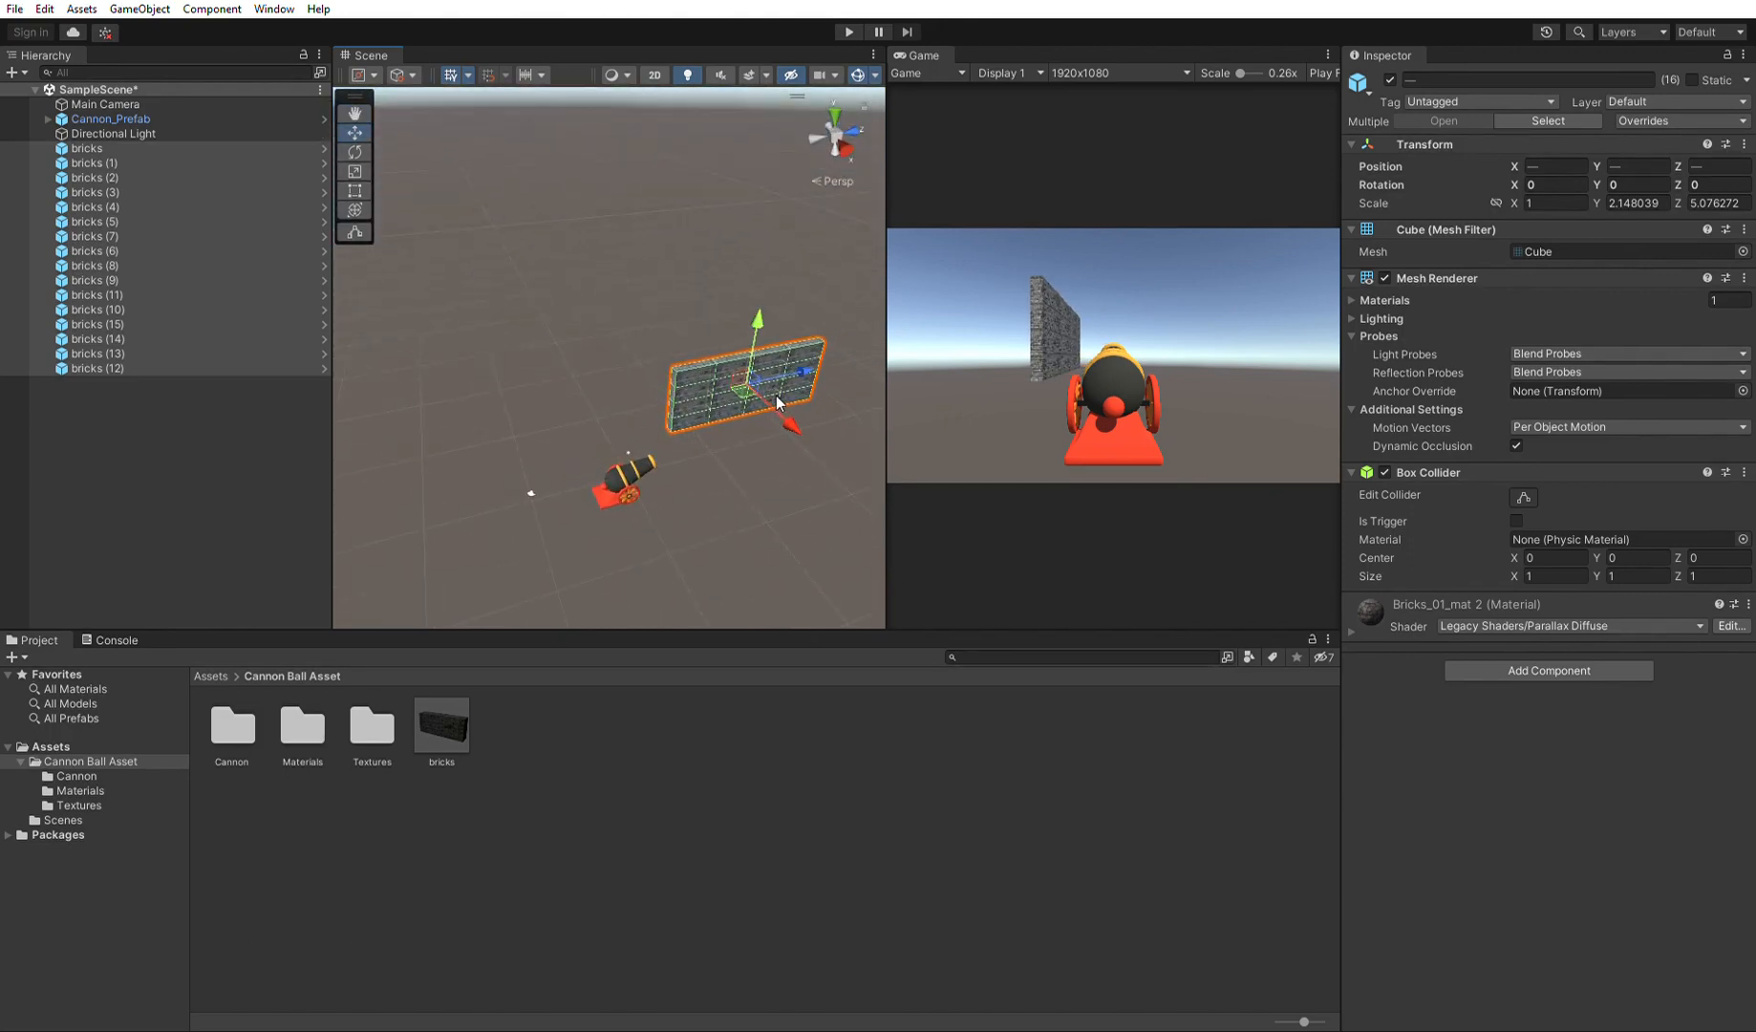
scroll(754, 382, "up", 2)
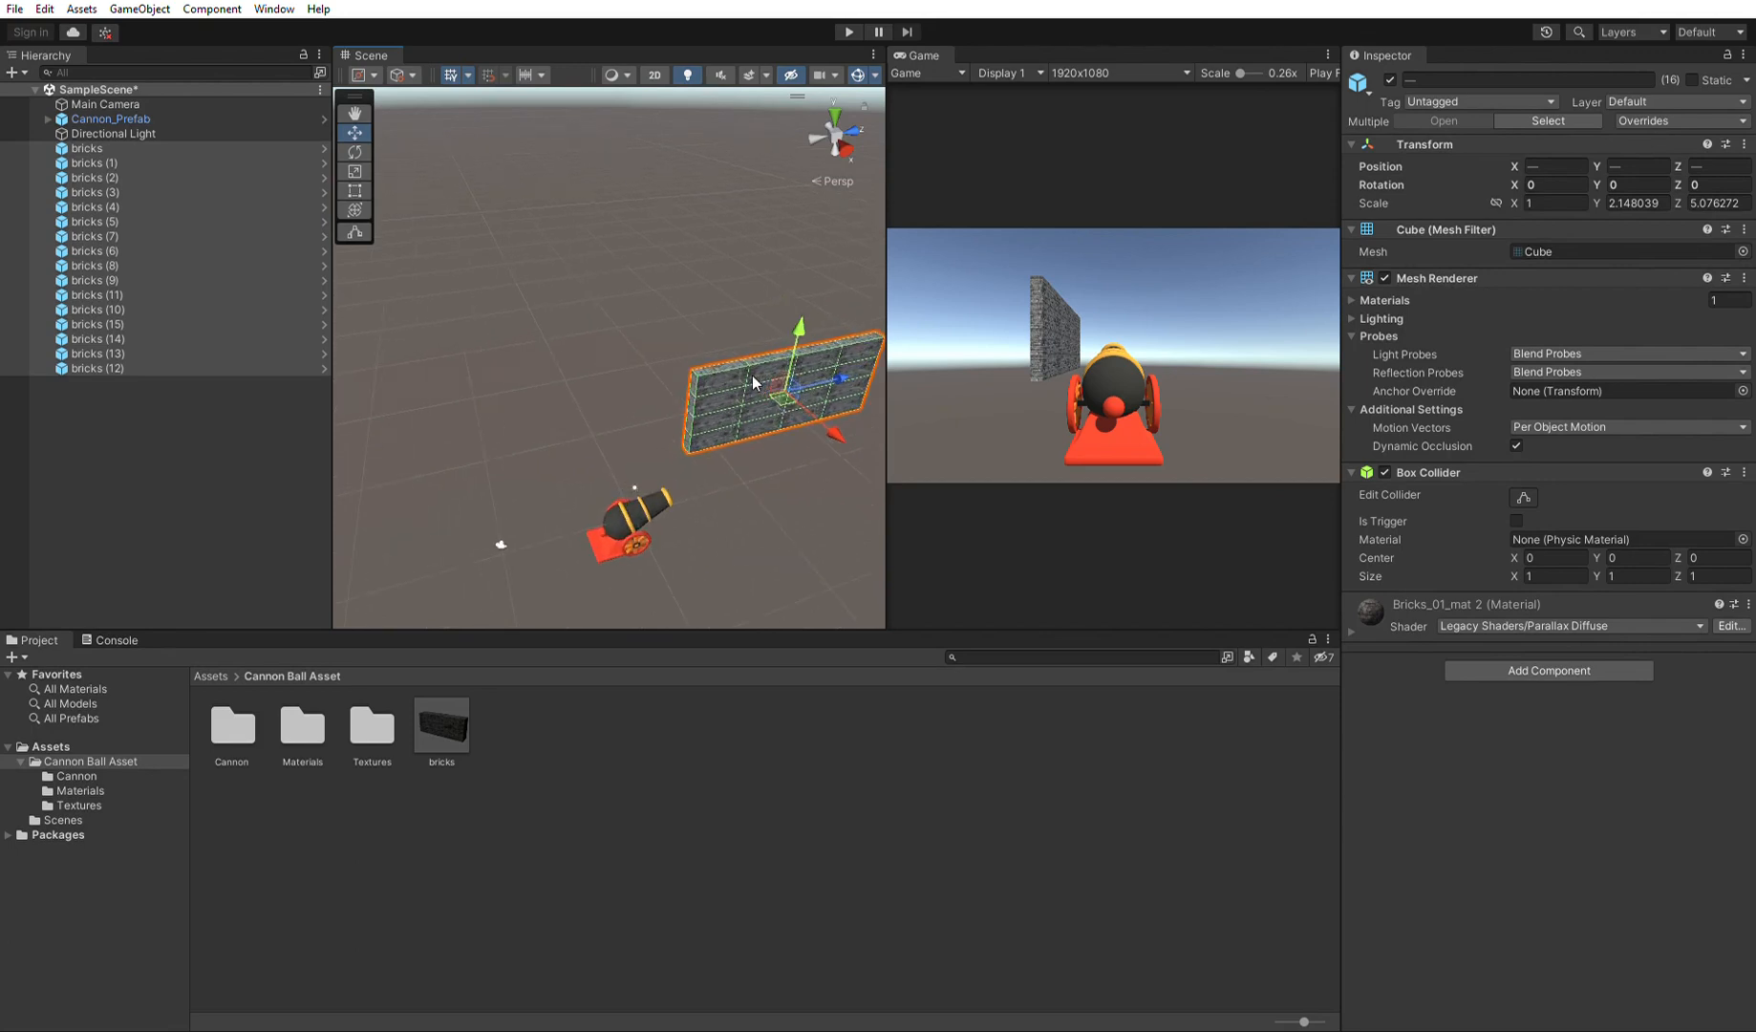
left_click(135, 416)
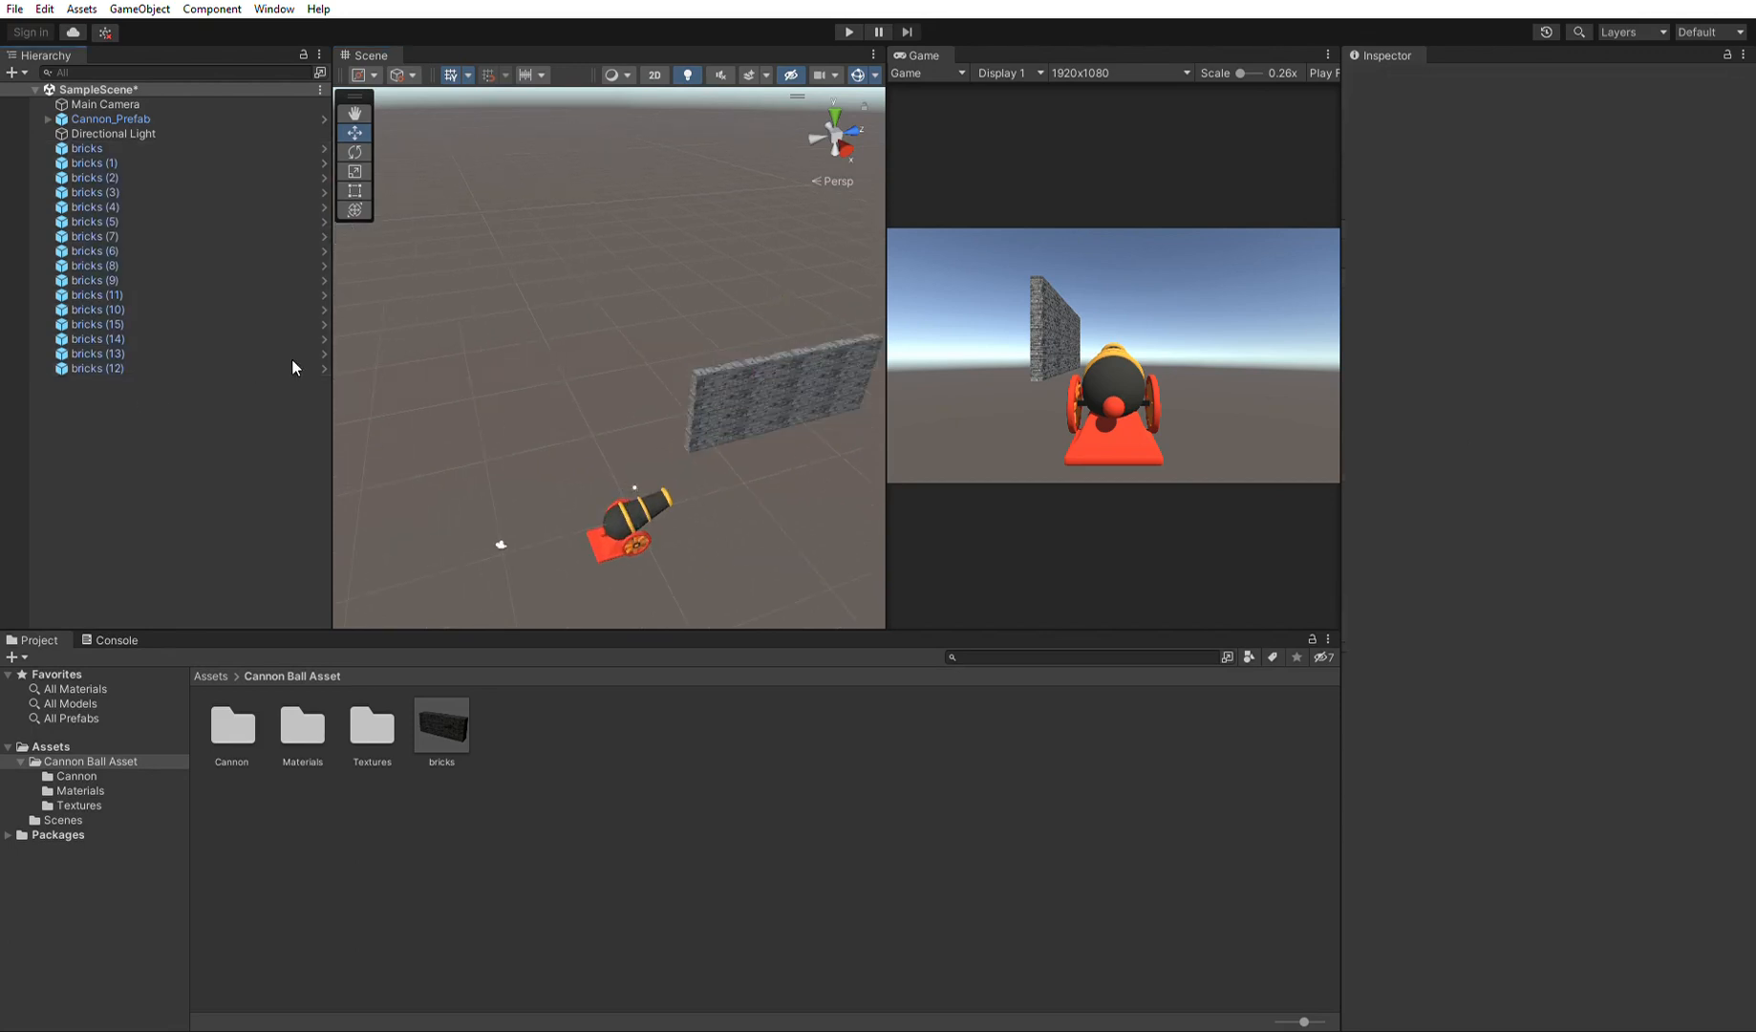
middle_click_drag(740, 364, 643, 330)
left_click_drag(821, 430, 716, 354, "alt")
left_click(524, 267)
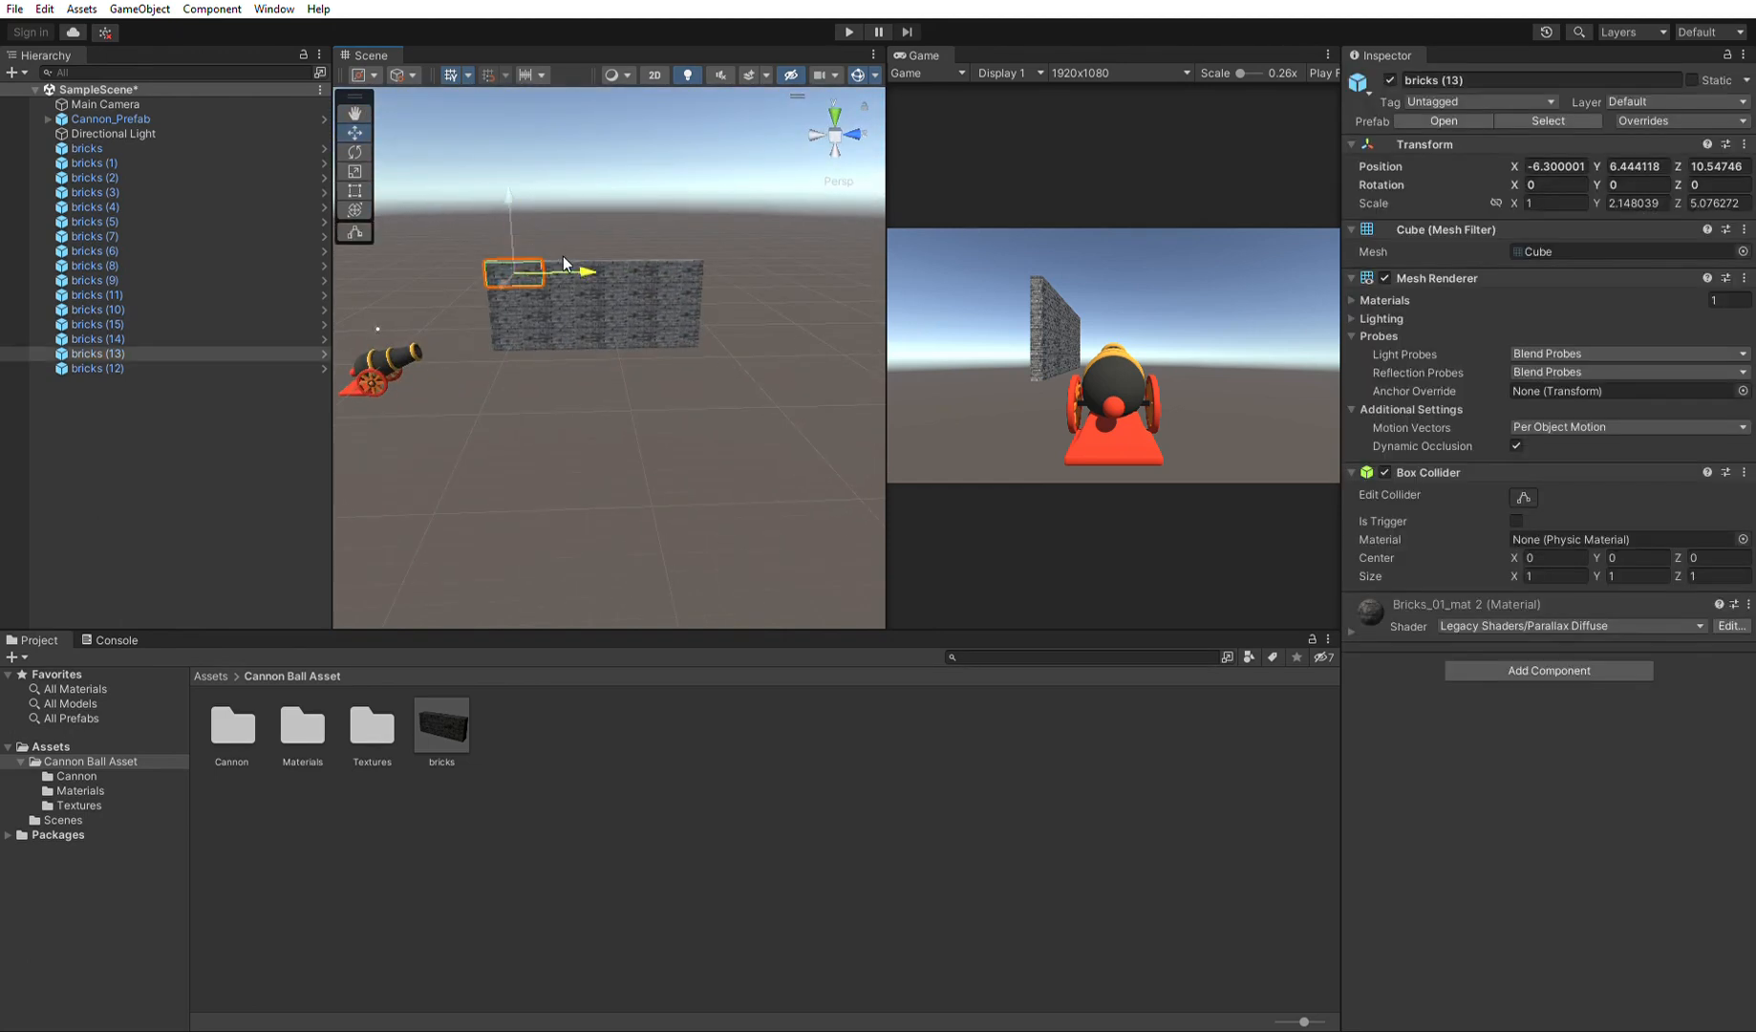
left_click(614, 256)
left_click_drag(472, 188, 768, 411)
left_click(50, 418)
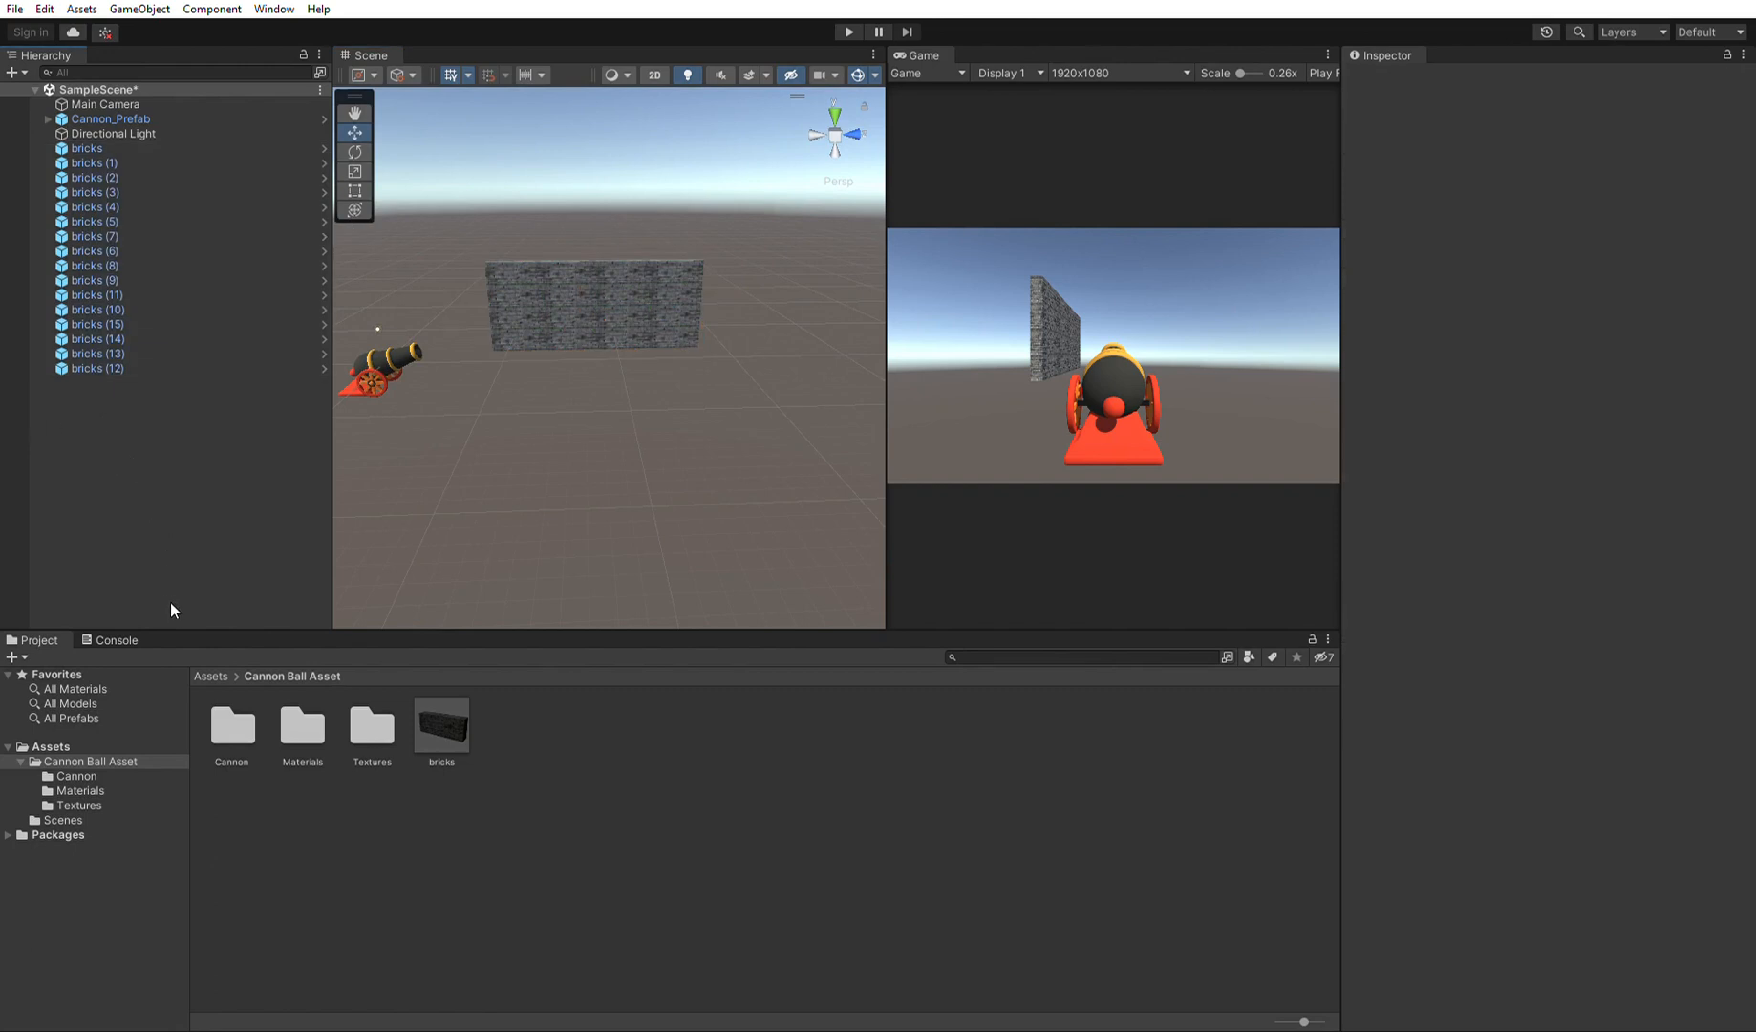
Create an empty game object in the scene and name it allbricks.
key("ctrl+shift+n")
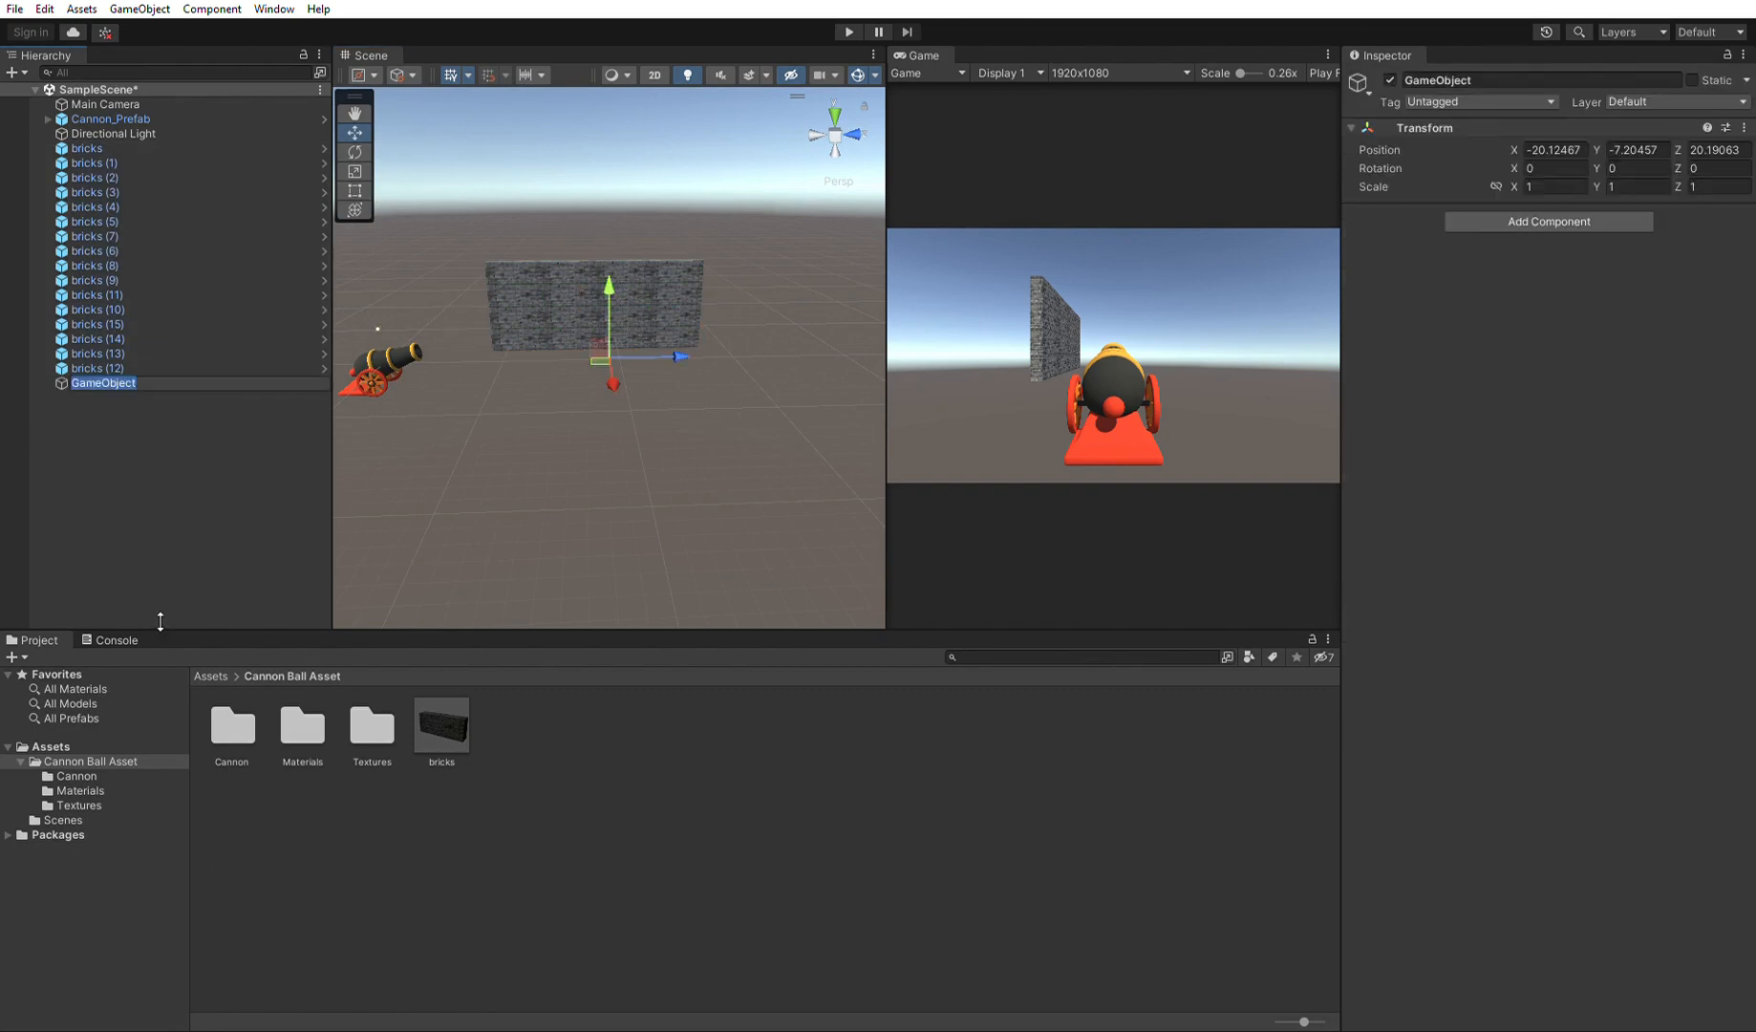
type("allbricks")
key("Return")
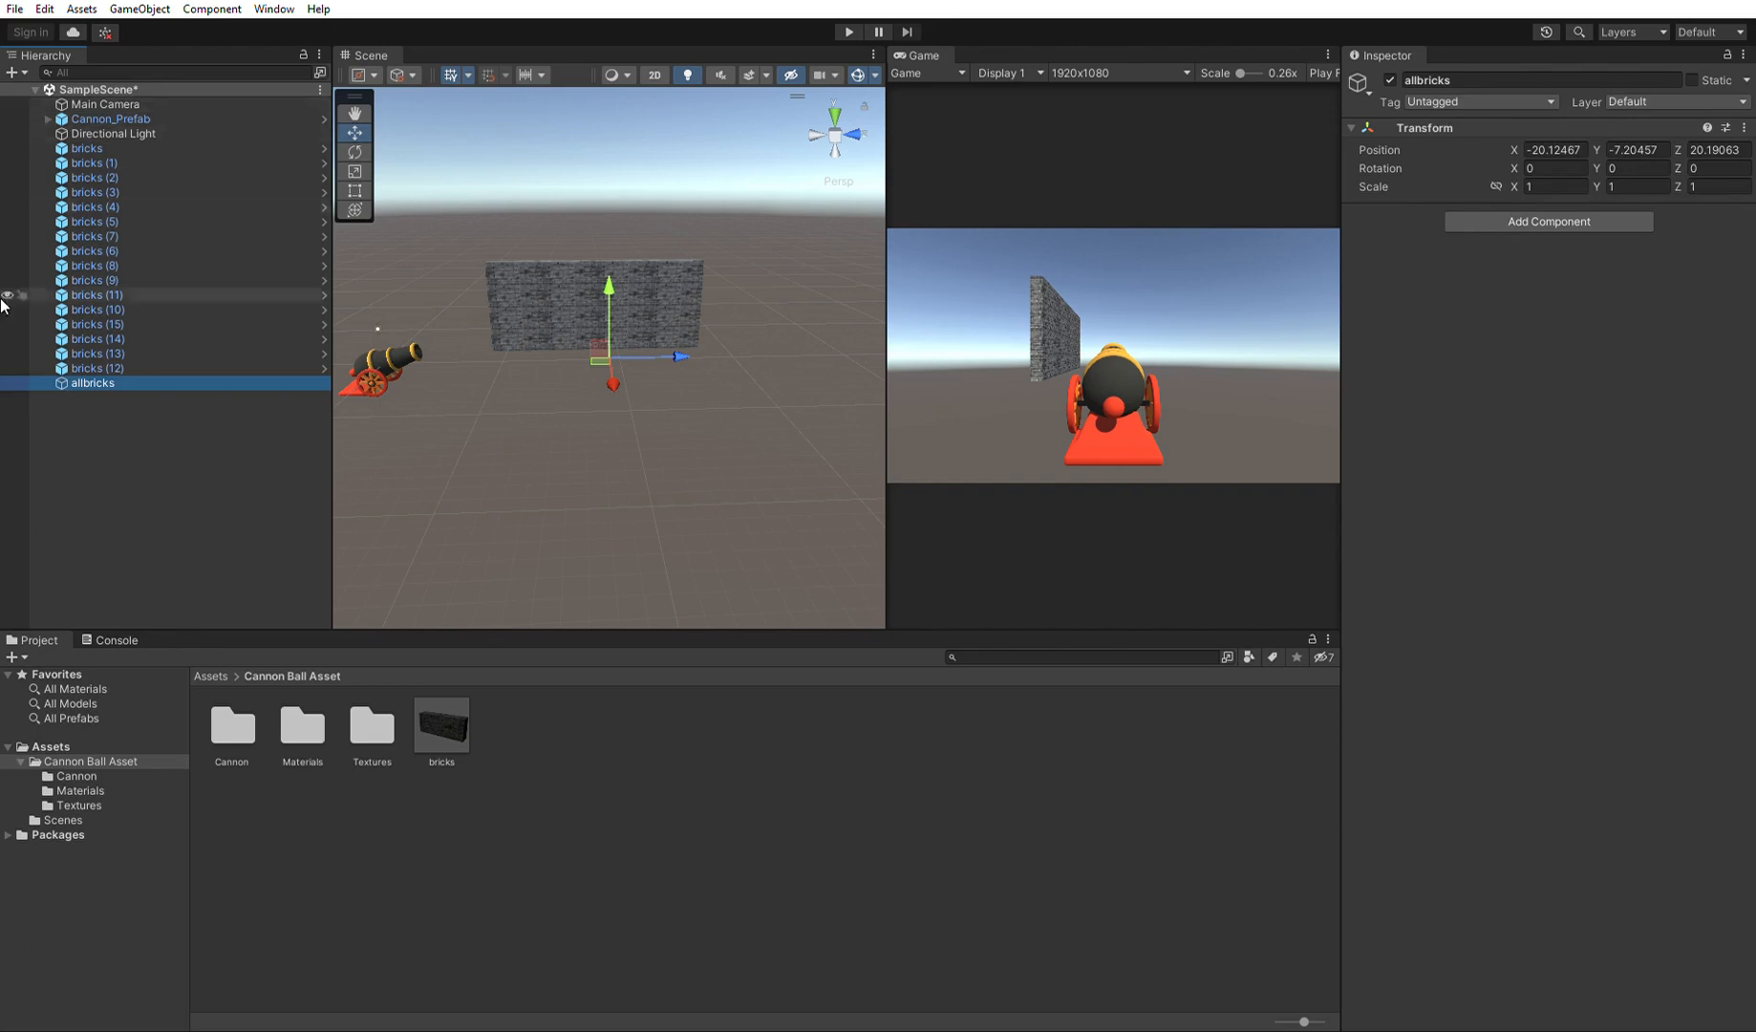
left_click(139, 424)
mouse_move(78, 382)
left_mouse_down()
mouse_move(70, 366)
mouse_move(108, 374)
left_mouse_up()
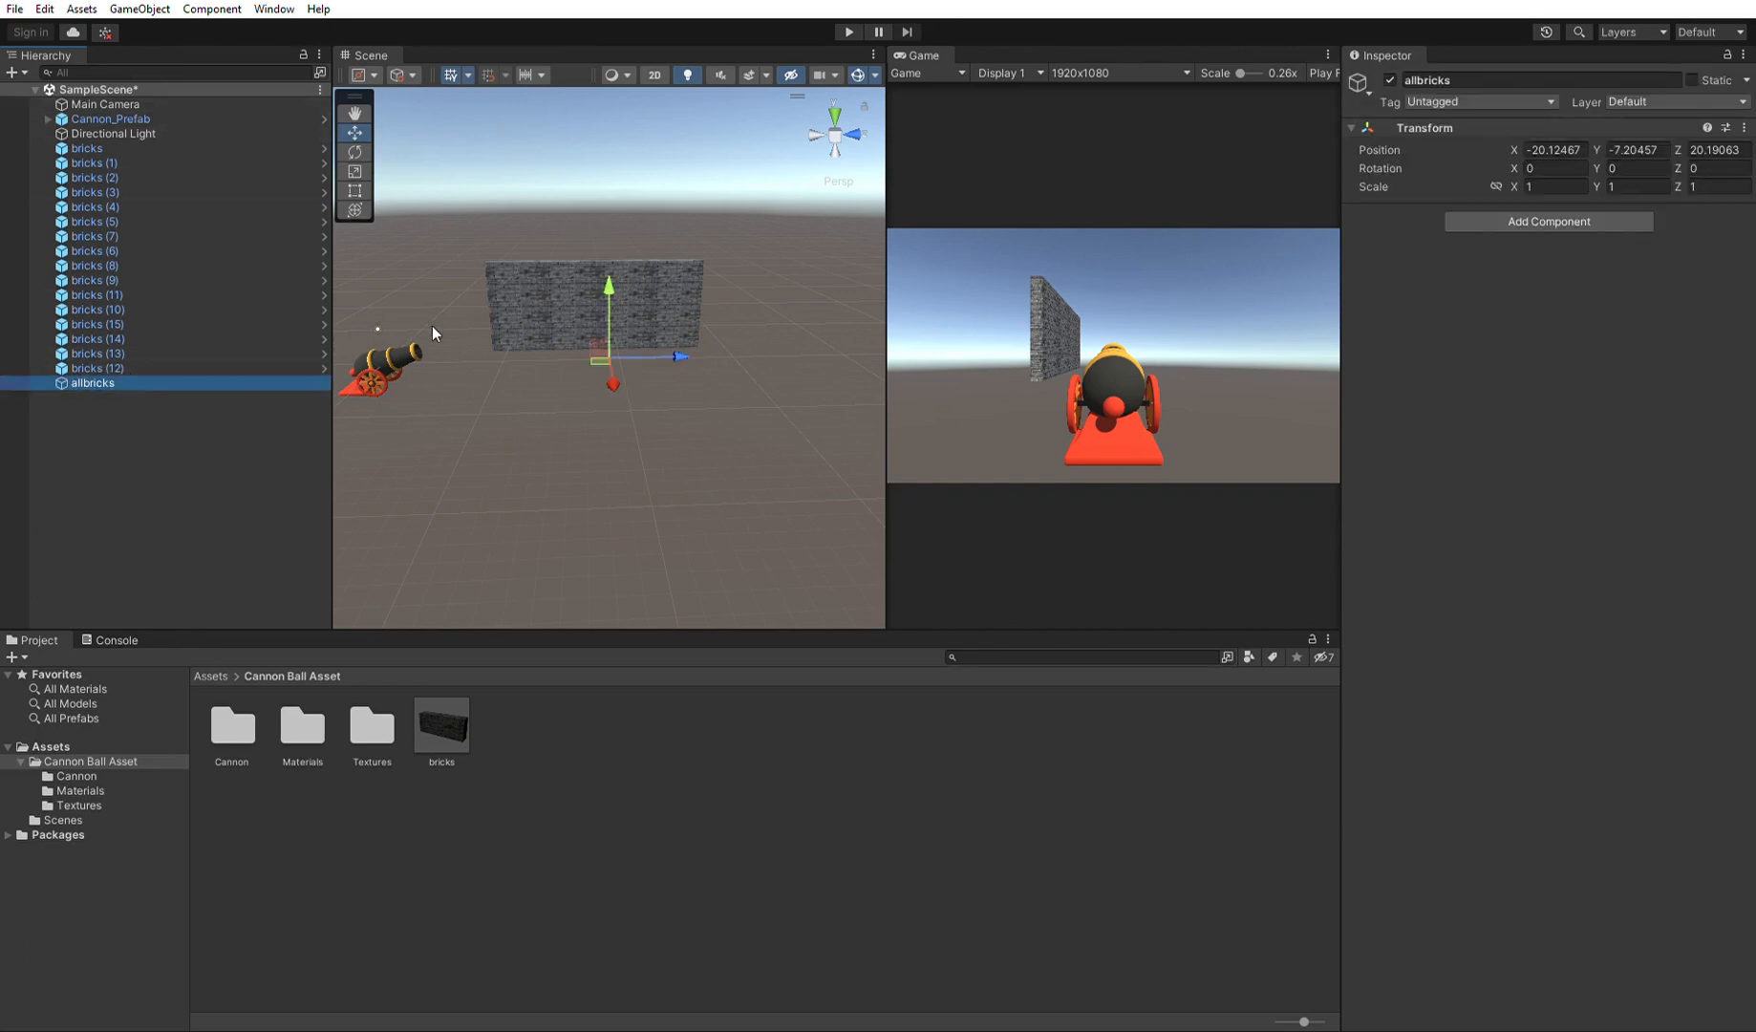
left_click(159, 410)
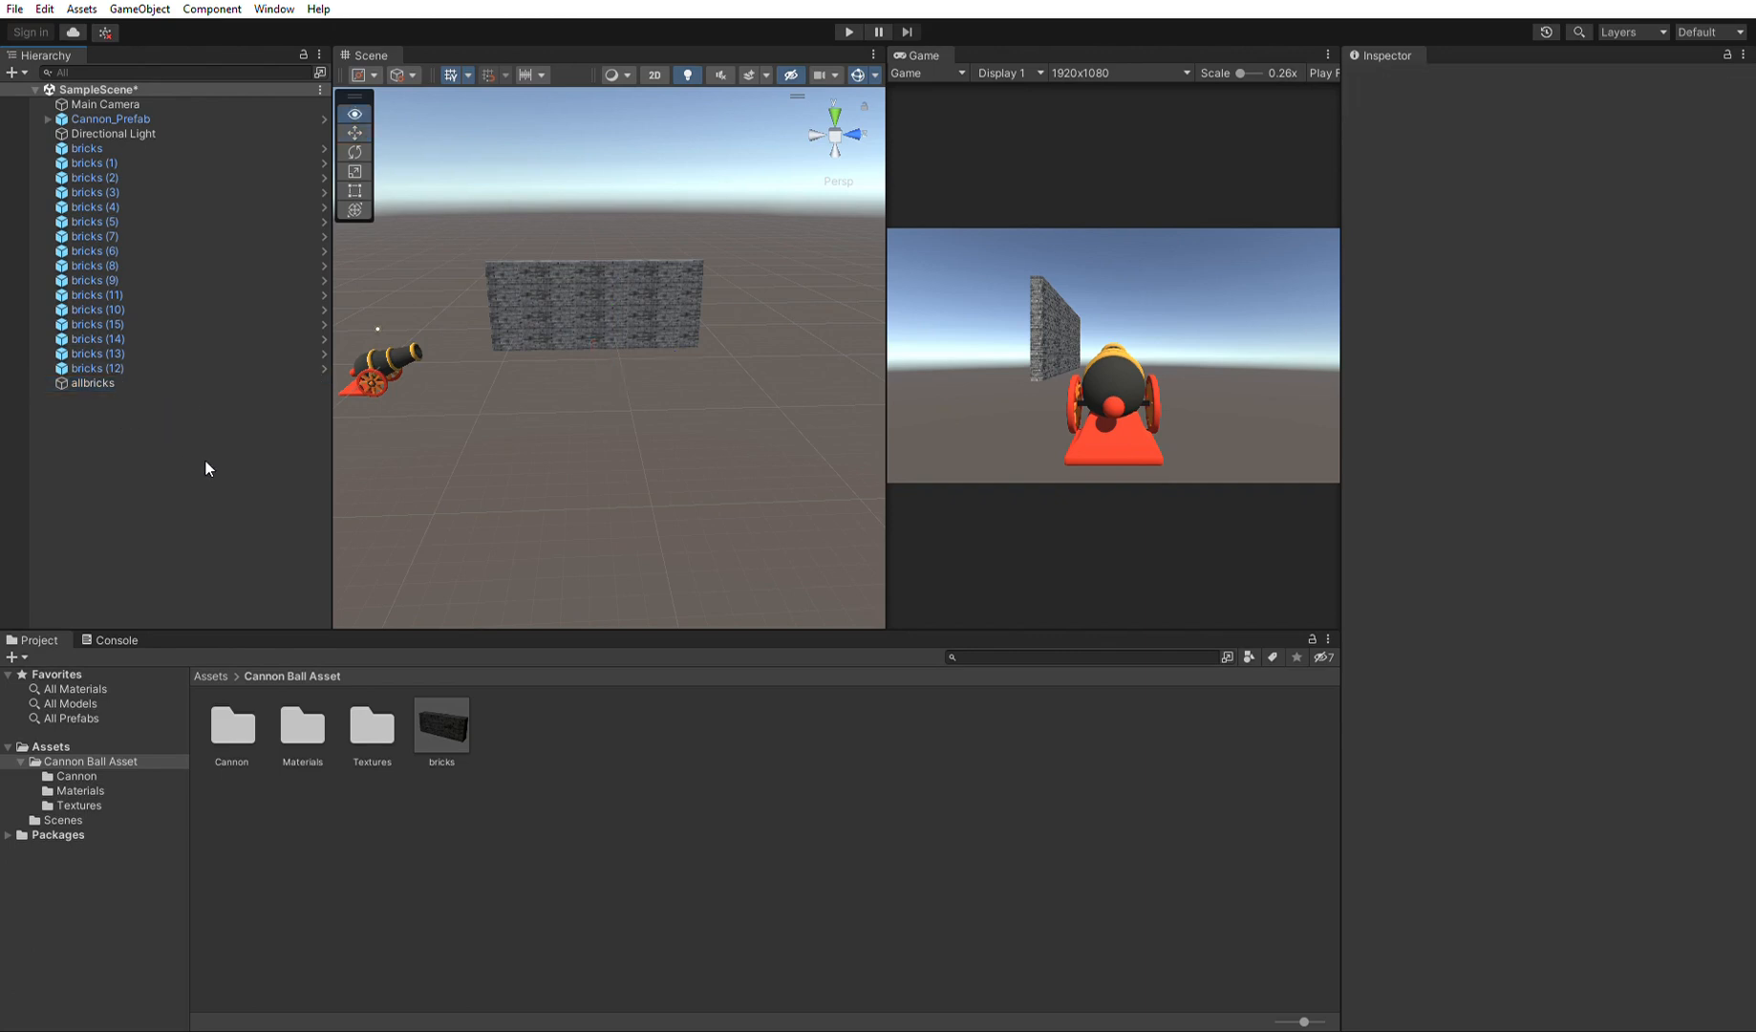
Move allbricks along X to the plane of the brick wall, at about X -6.27.
left_click(99, 383)
left_click_drag(651, 400, 733, 537, "alt")
left_click_drag(630, 492, 764, 516, "alt")
left_click_drag(663, 386, 733, 435)
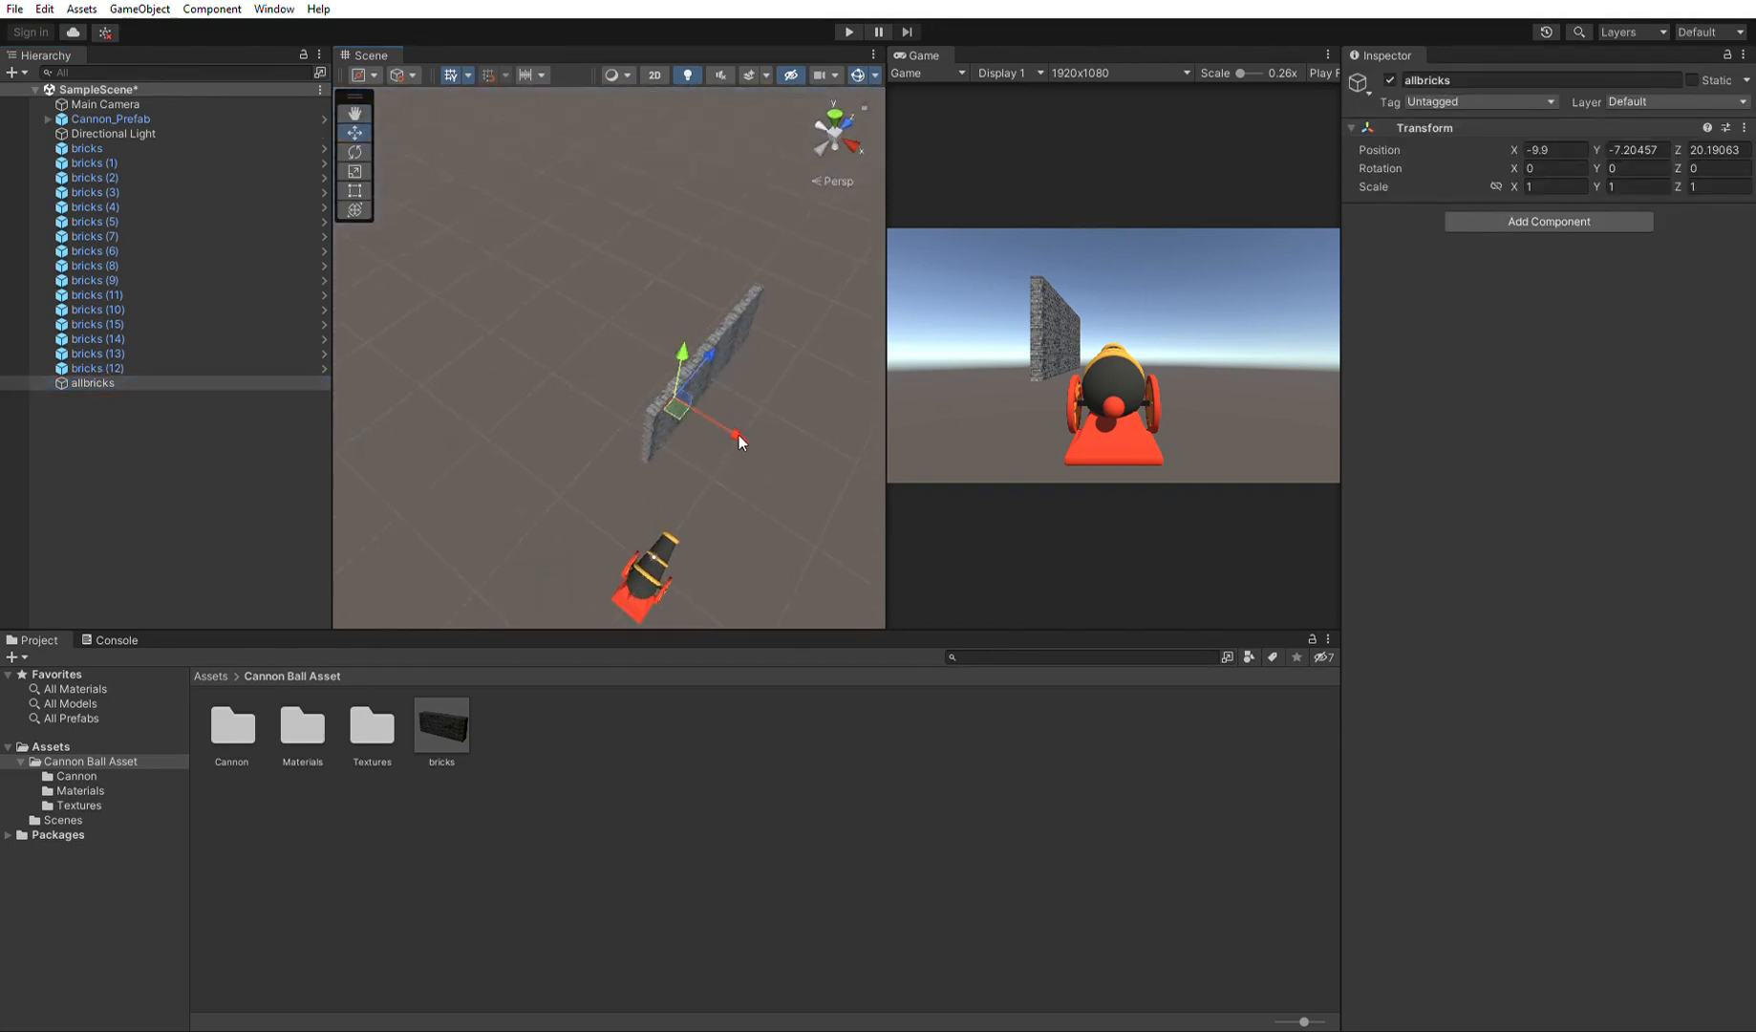
scroll(740, 427, "up", 6)
middle_click_drag(802, 439, 529, 348)
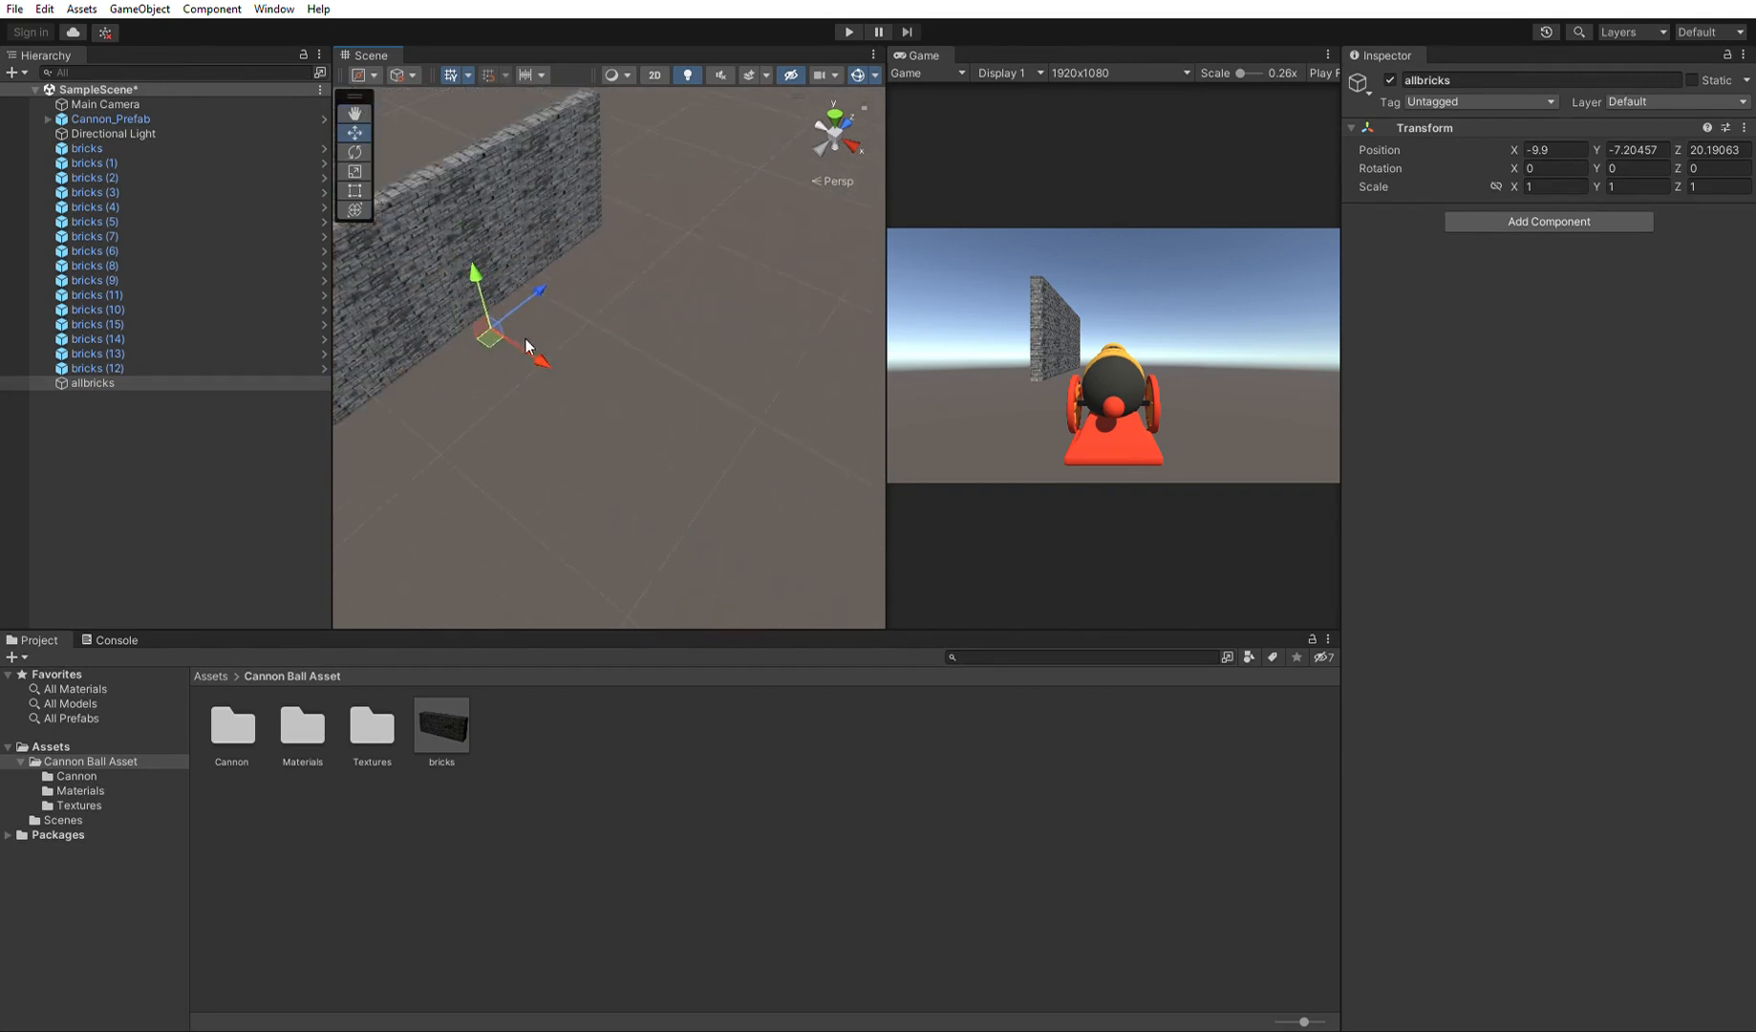
left_click_drag(621, 361, 463, 243, "alt")
left_click_drag(626, 283, 678, 392, "alt")
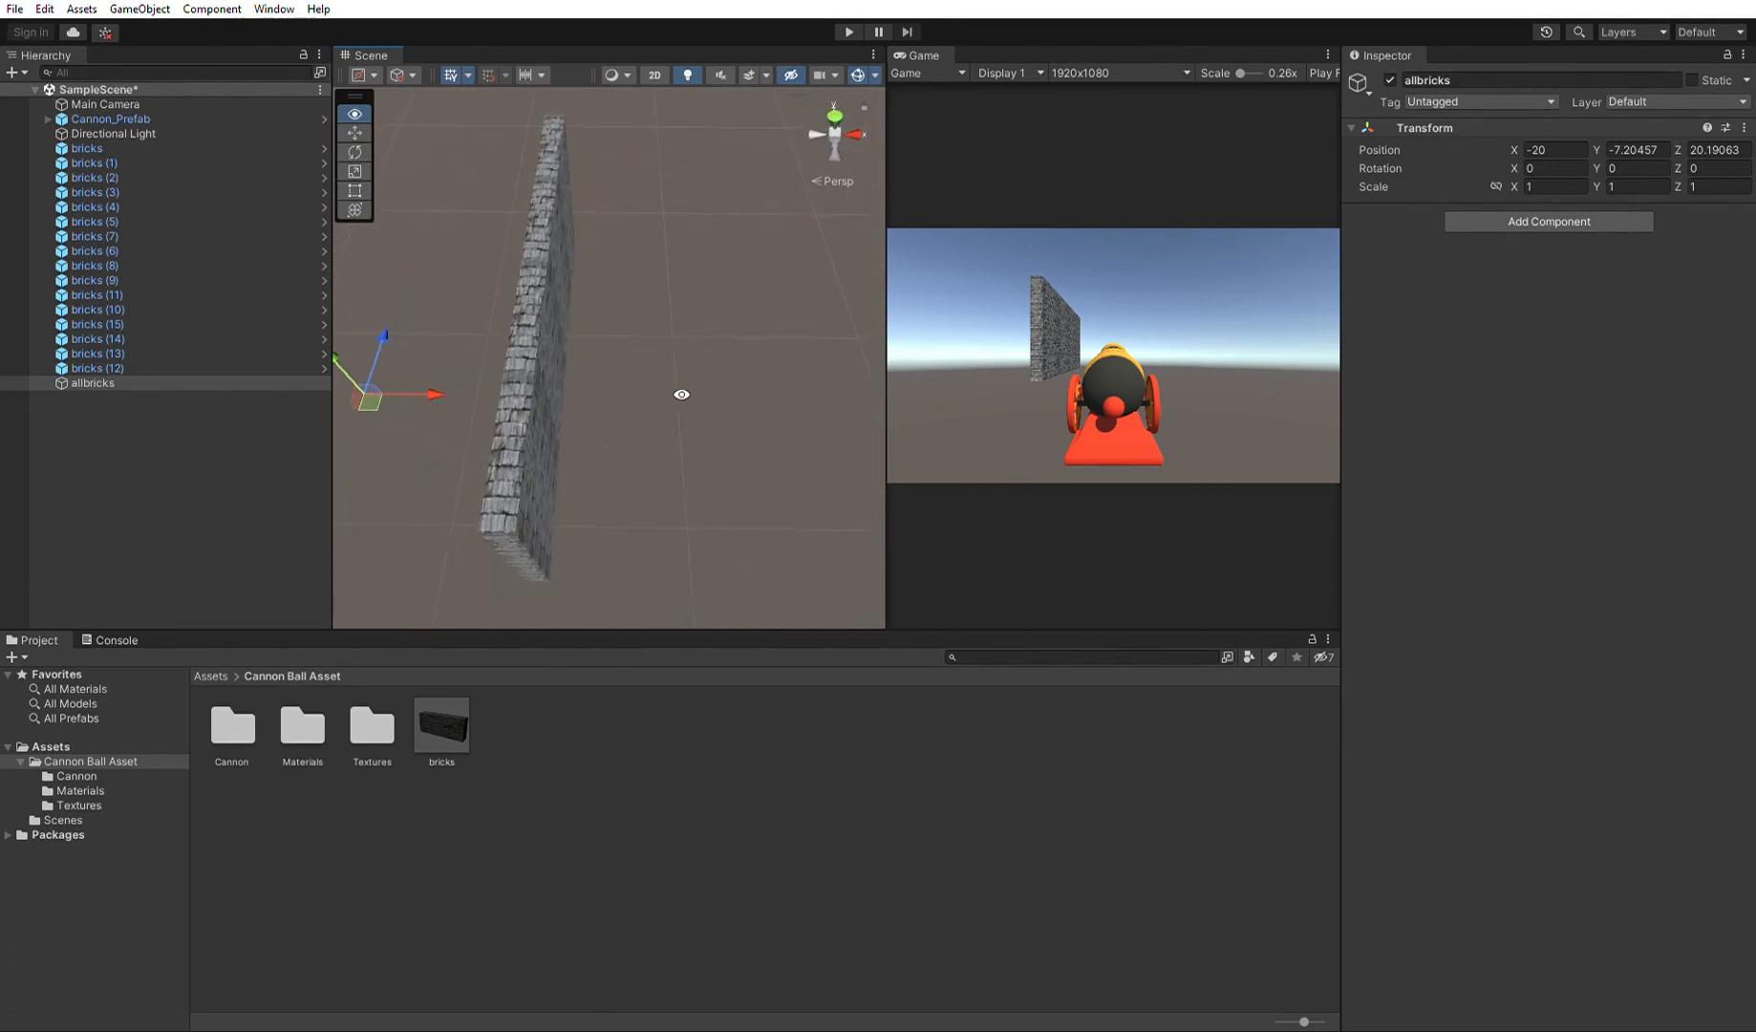
left_click_drag(516, 408, 594, 392)
left_click(93, 382)
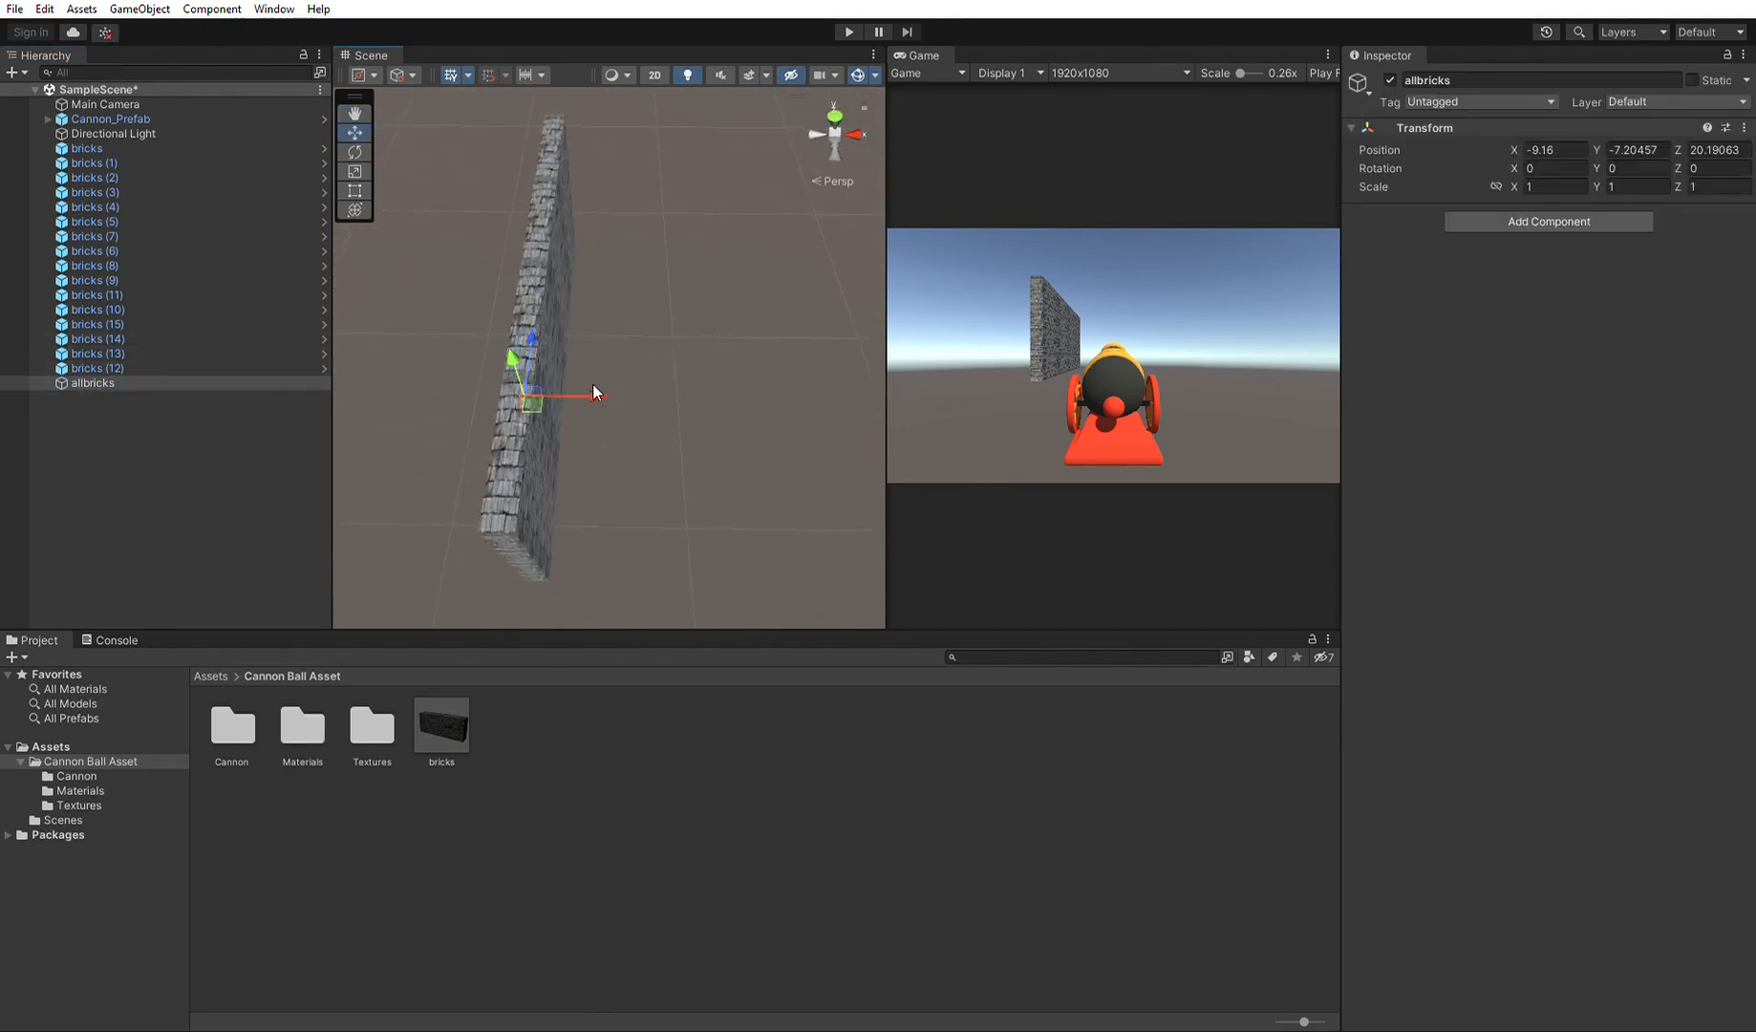
left_click(839, 98)
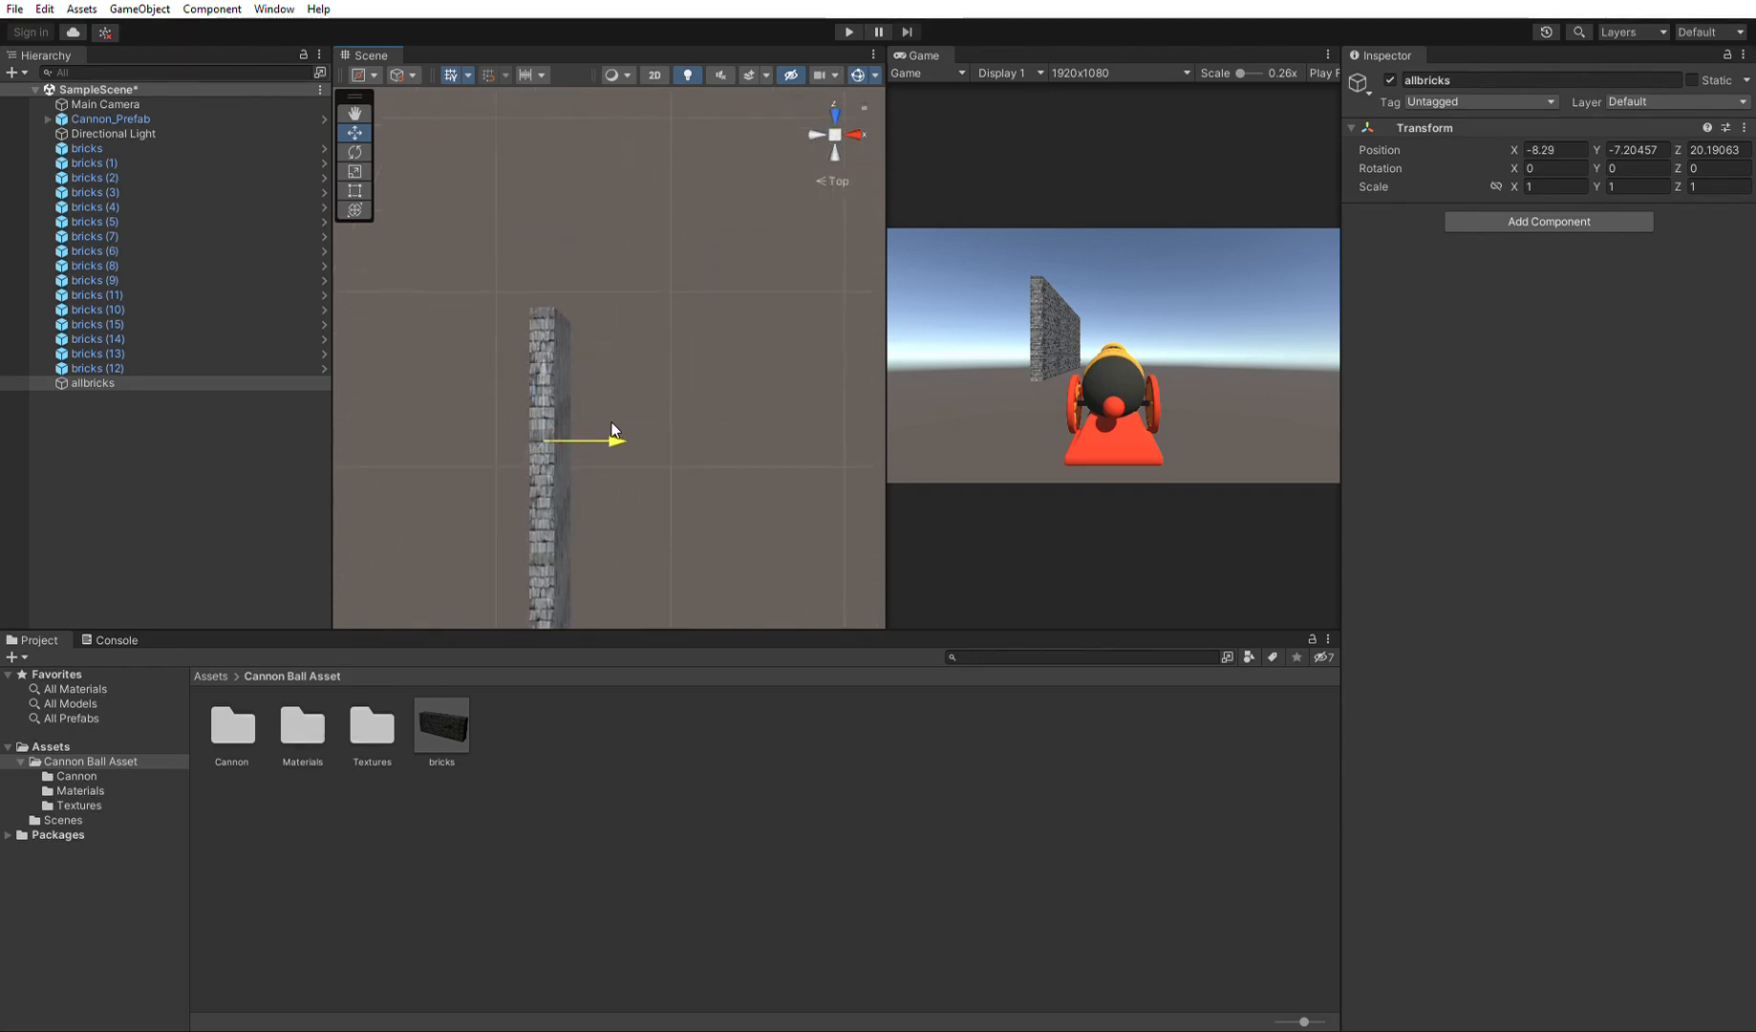
left_click_drag(615, 438, 656, 421)
Move allbricks to the middle of the brick wall, to about Z 17.7 and Y 2.99.
left_click(836, 131)
left_click_drag(586, 356, 587, 378)
right_click_drag(713, 523, 373, 272)
left_click(848, 125)
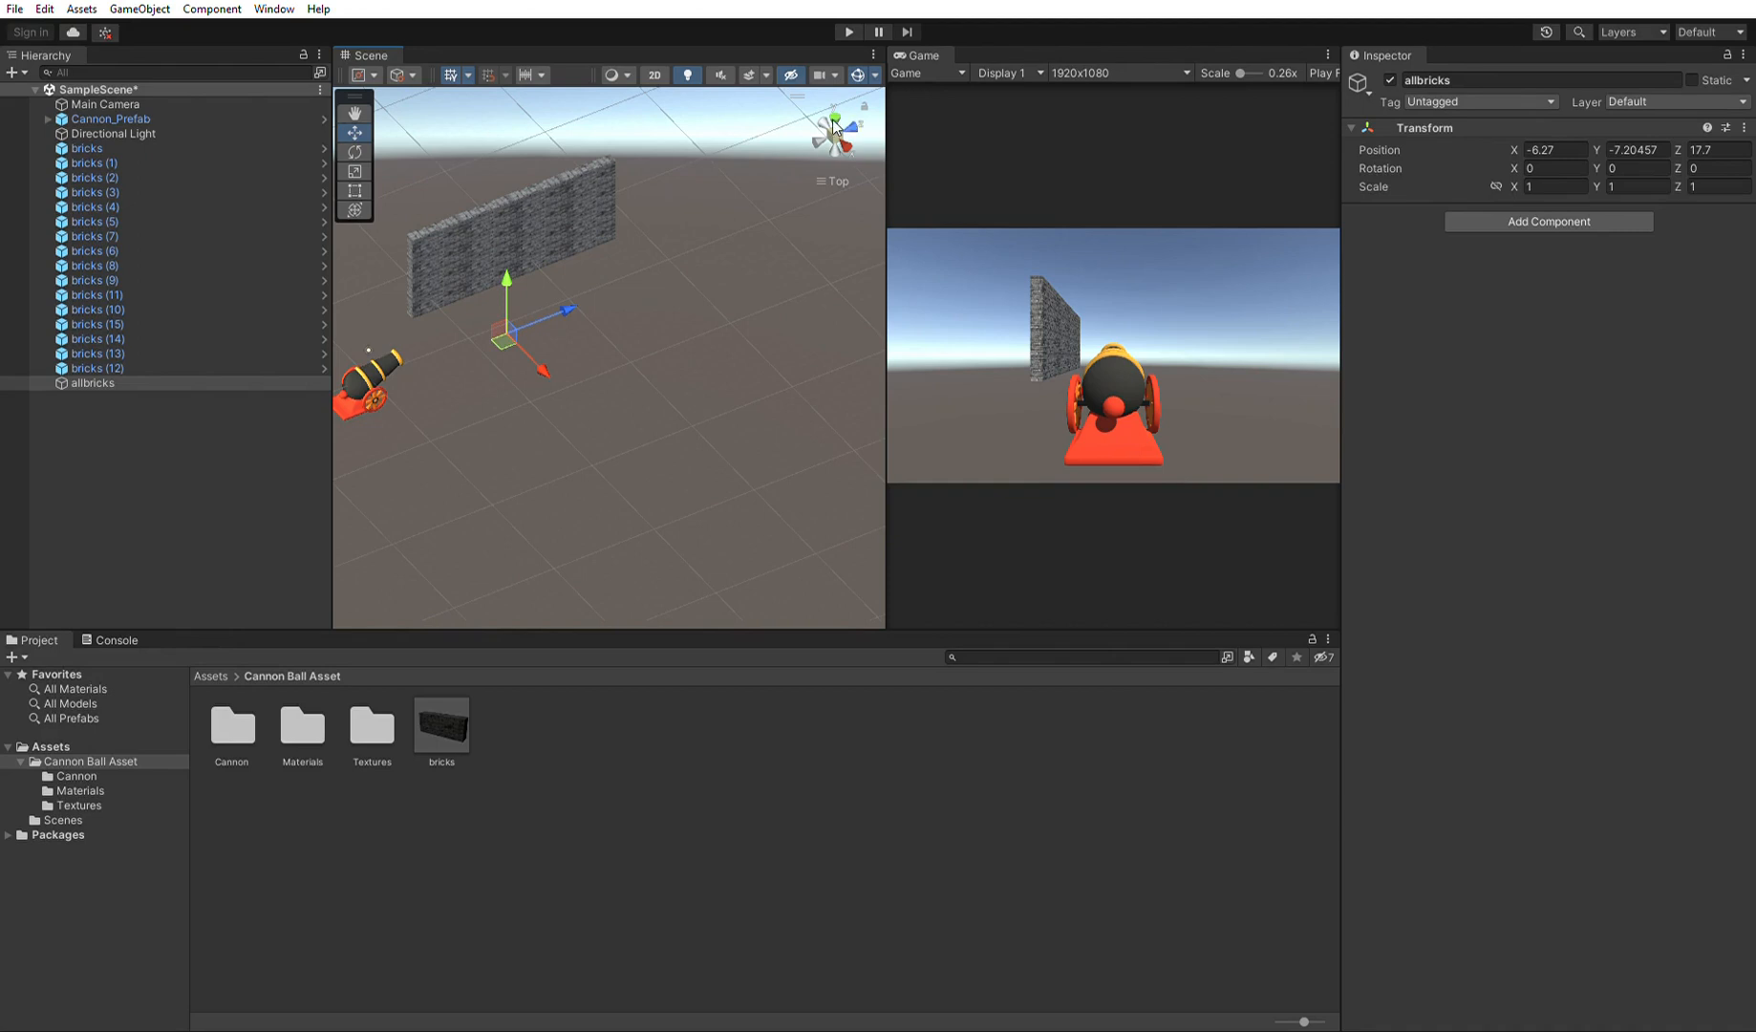
left_click(852, 131)
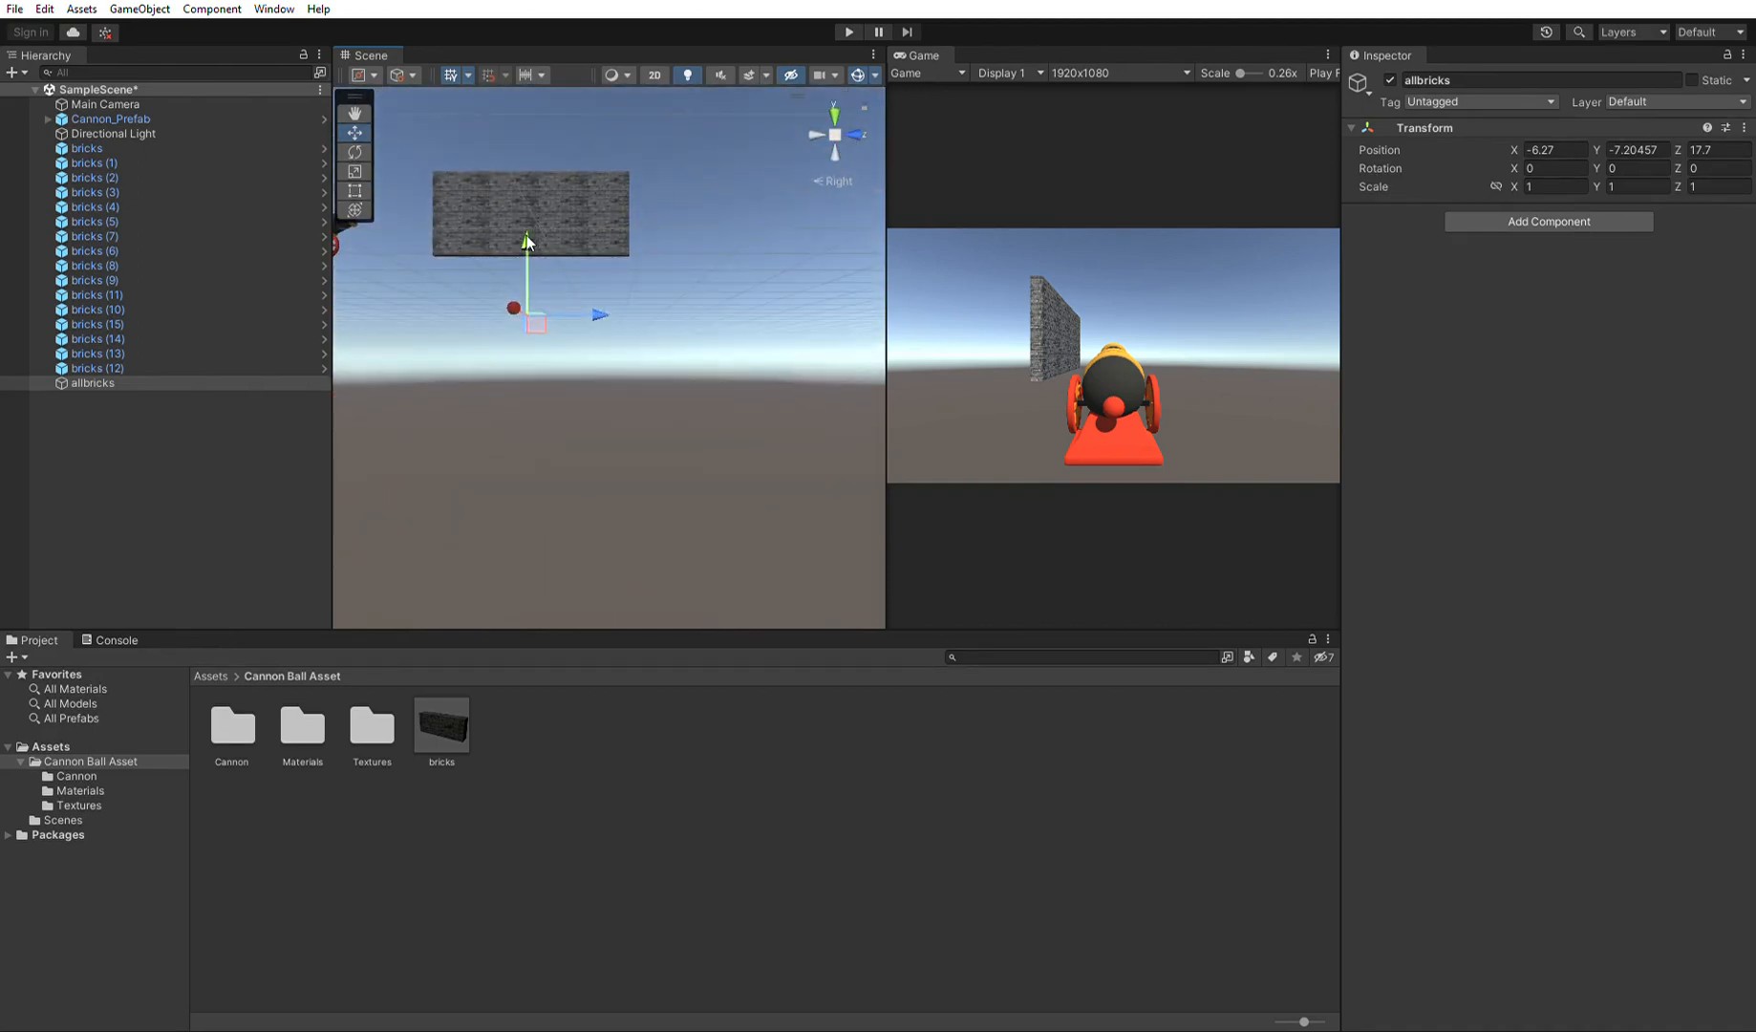
left_click(835, 134)
left_click_drag(527, 238, 536, 110)
right_click_drag(536, 109, 653, 380)
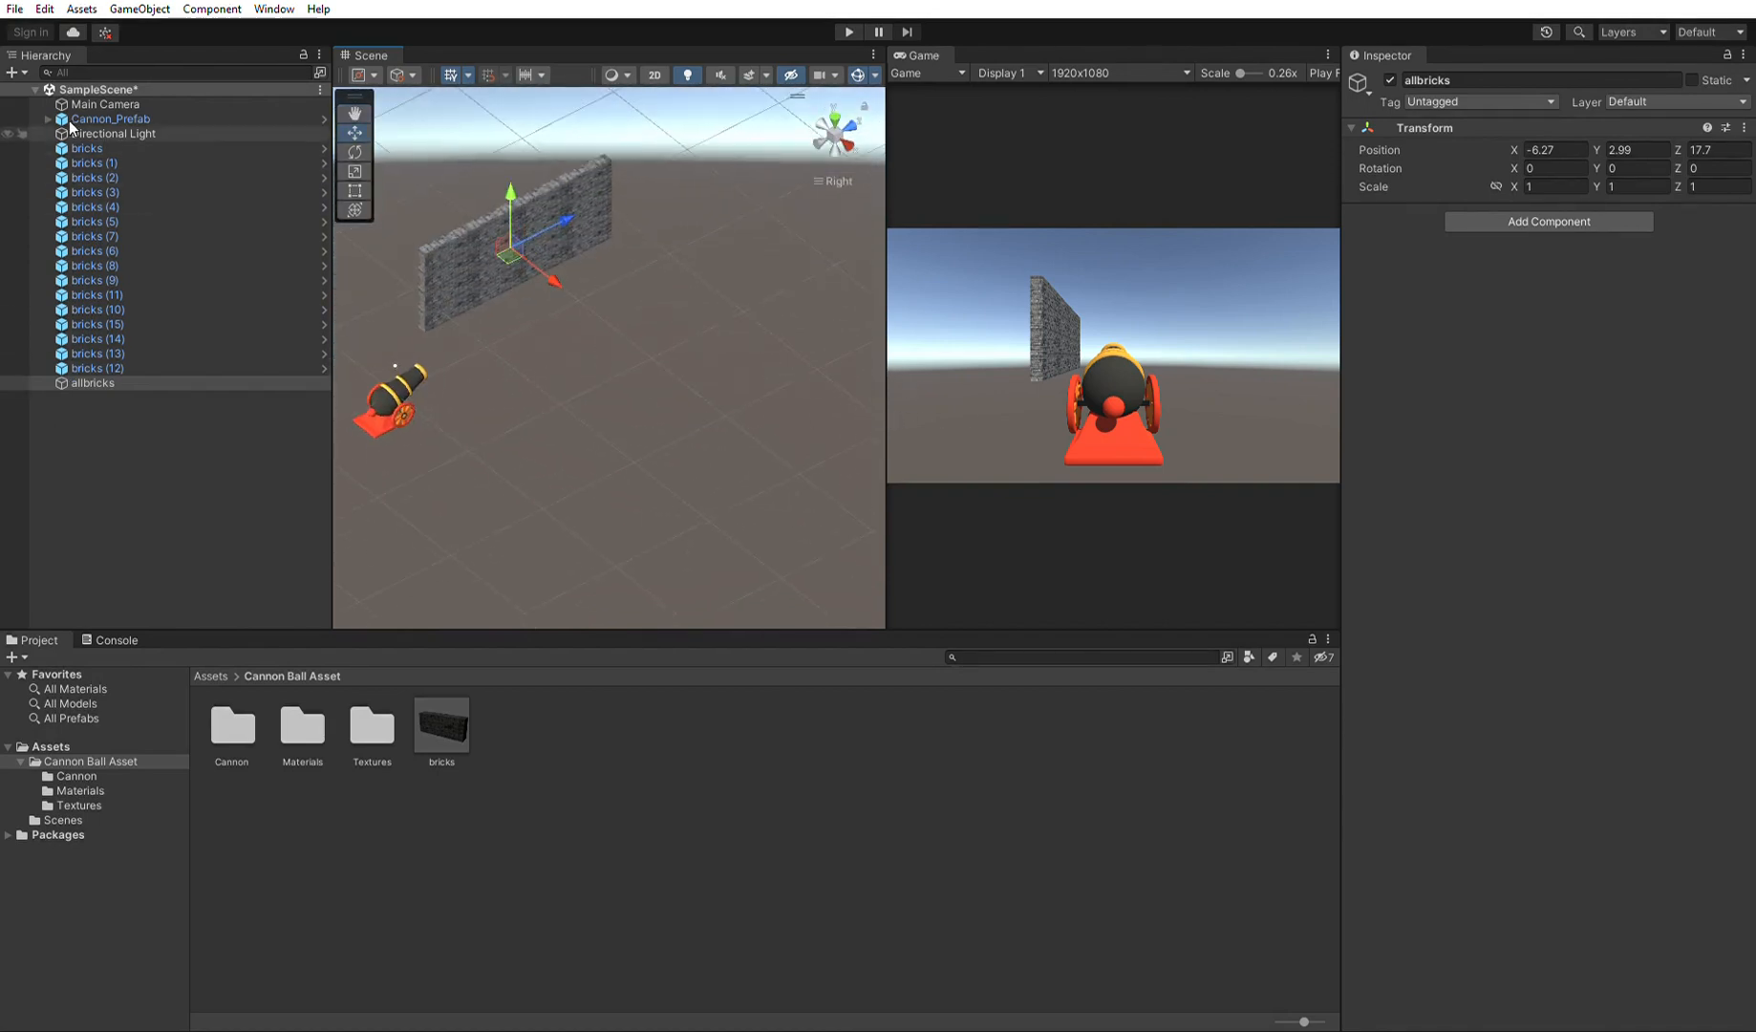
Make all sixteen bricks blocks children of allbricks.
left_click(86, 147)
left_click(95, 368, "shift")
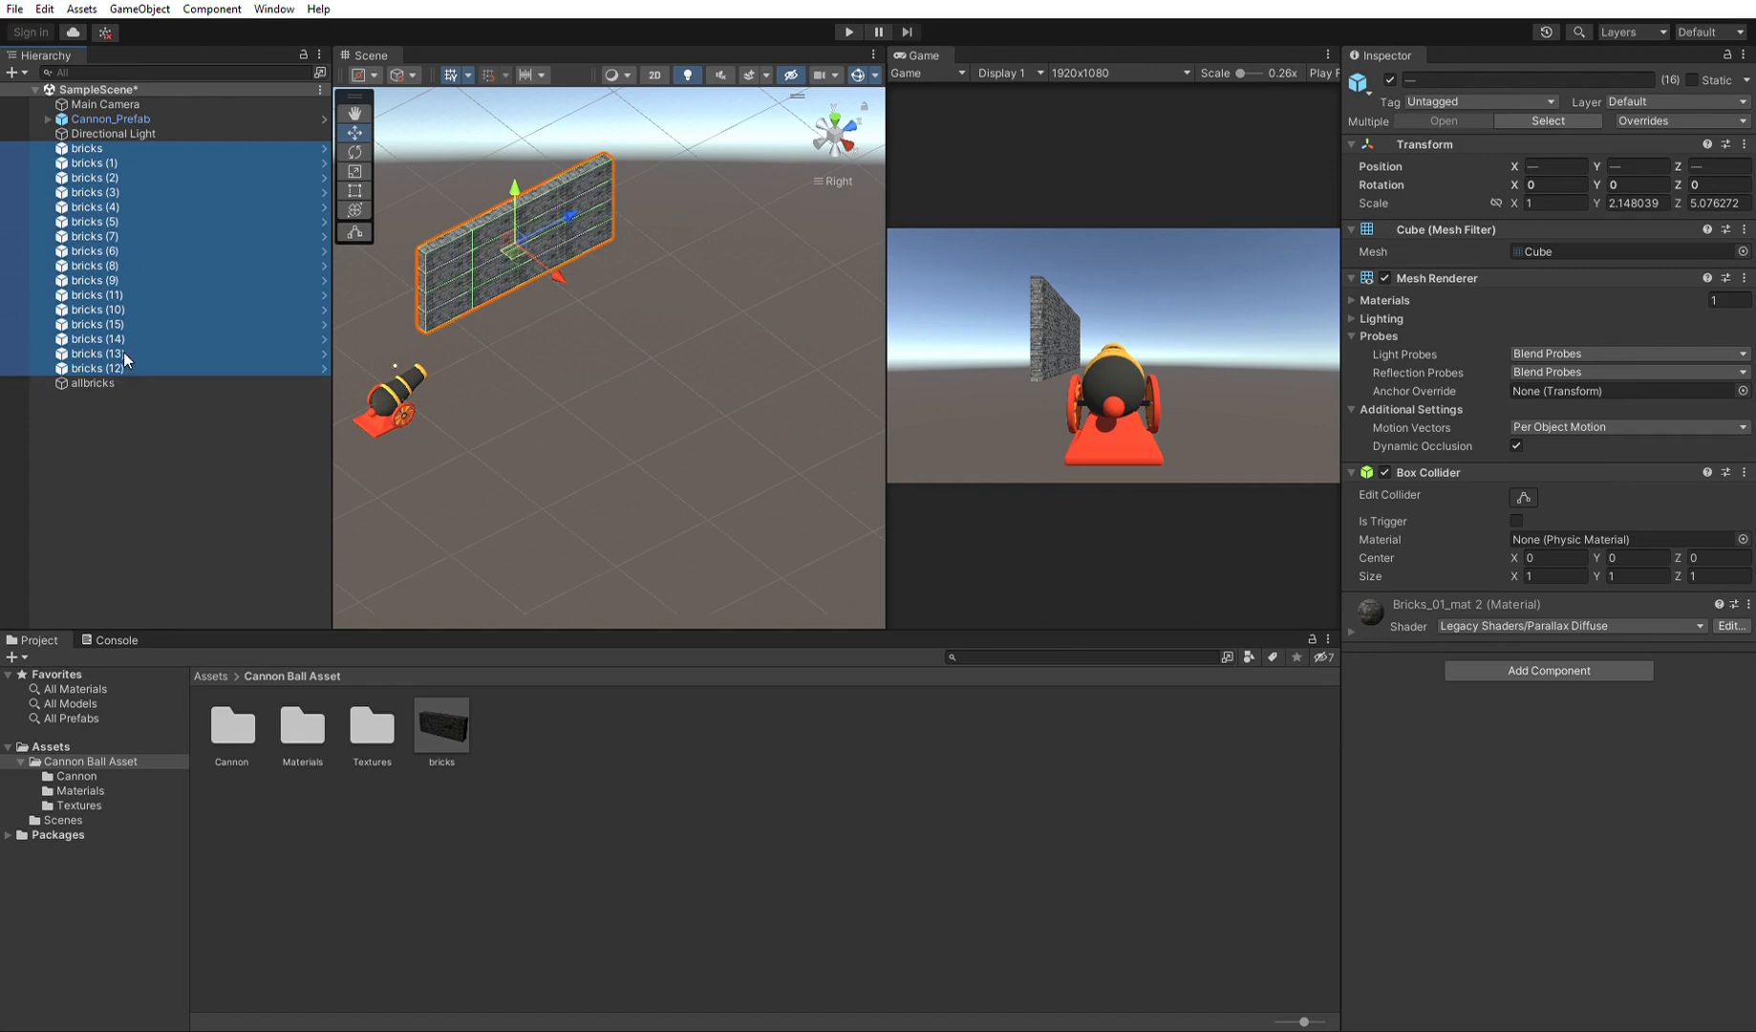
left_click_drag(123, 353, 99, 369)
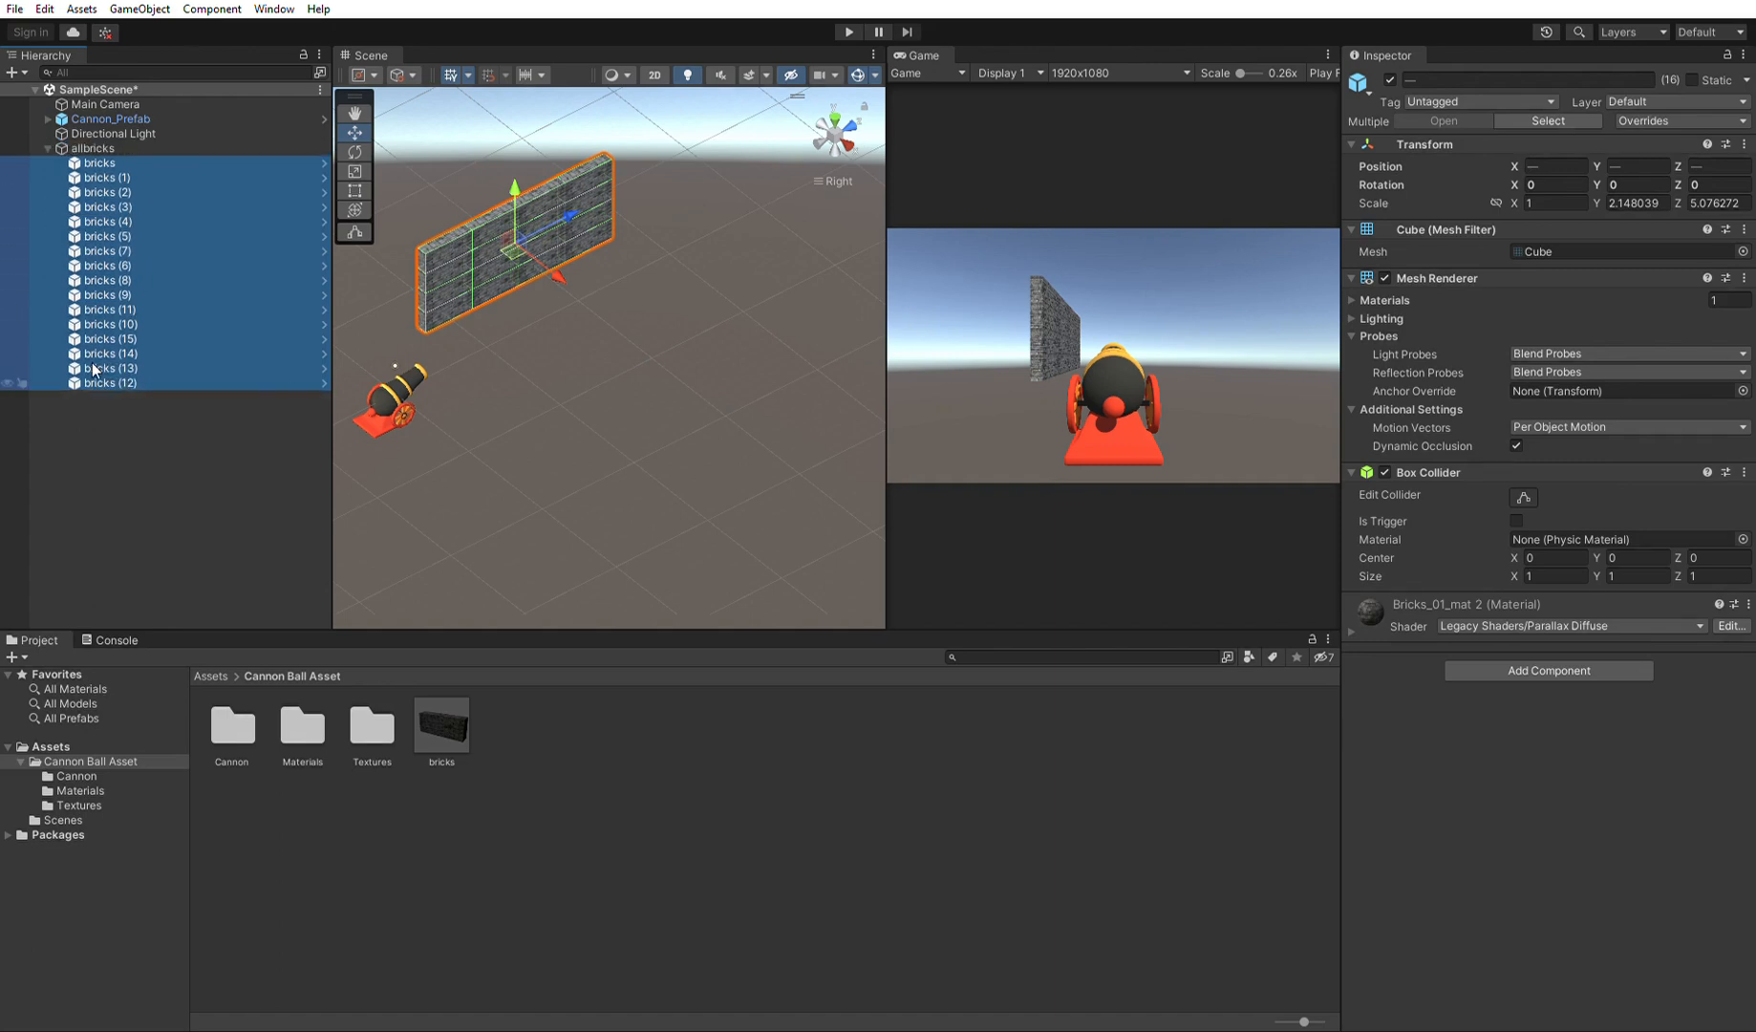
left_click(607, 232)
Move allbricks along X to about -1.86 and set its Y rotation to 90.
left_click(92, 148)
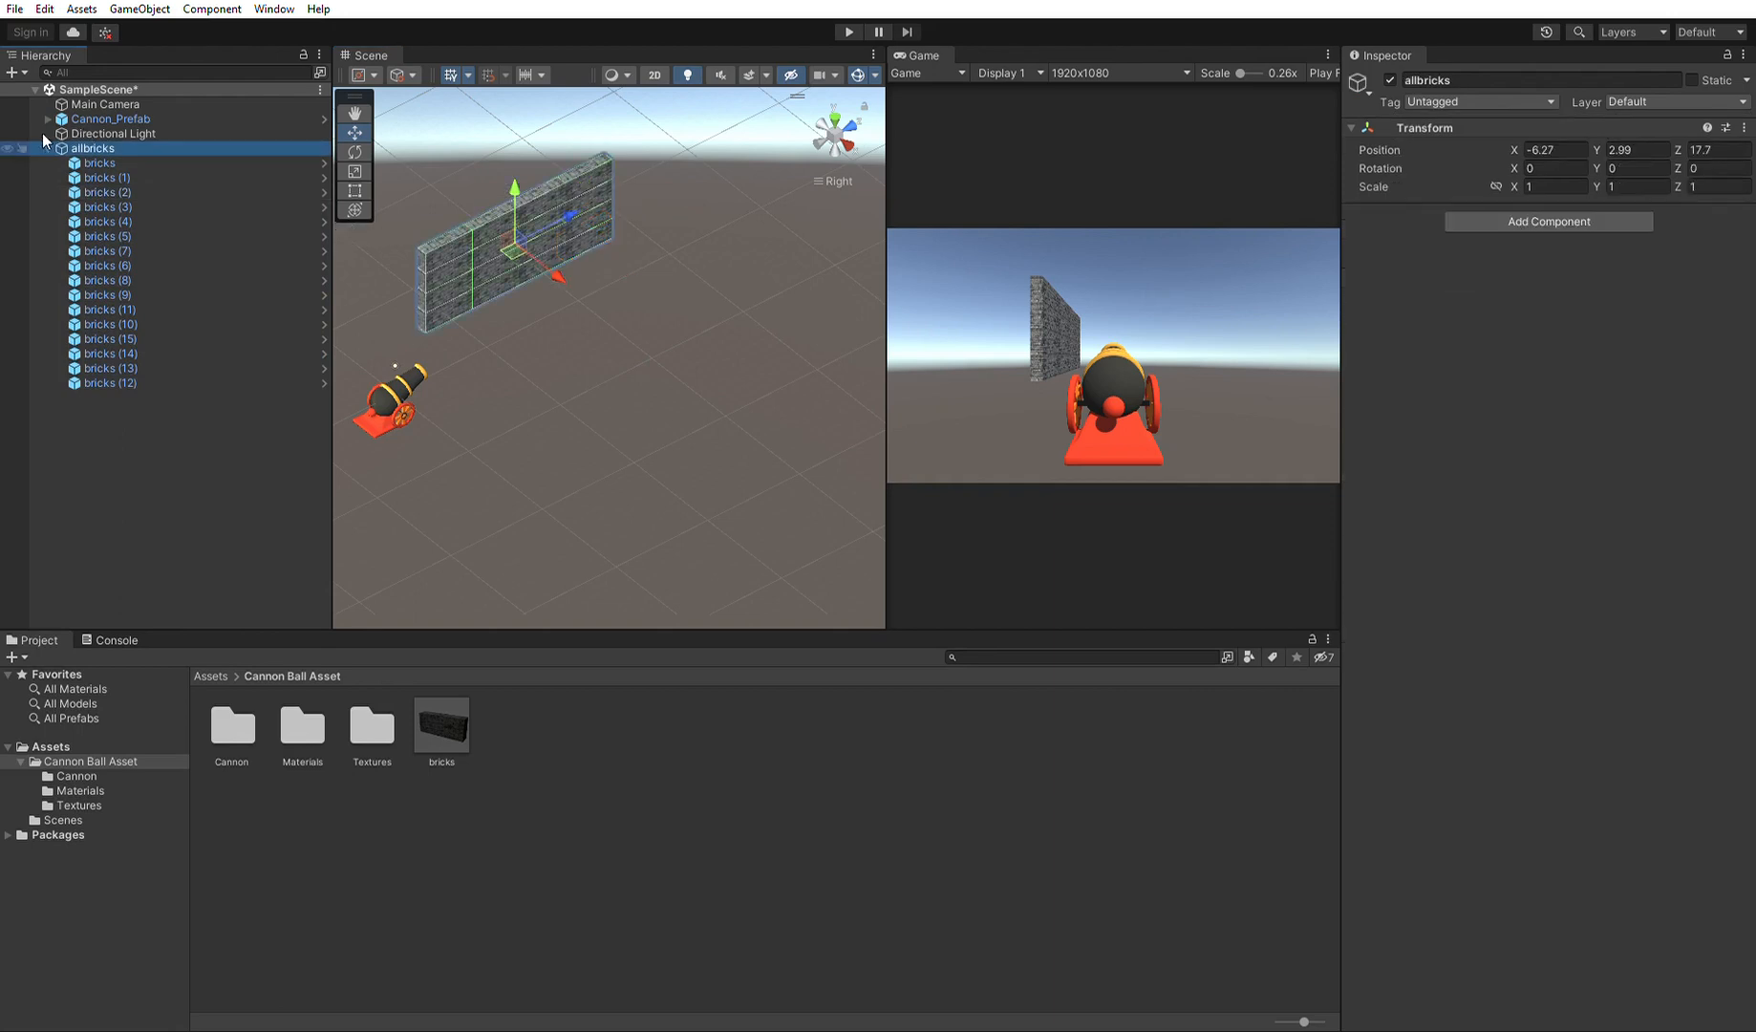
left_click(48, 148)
left_click_drag(549, 248, 595, 280)
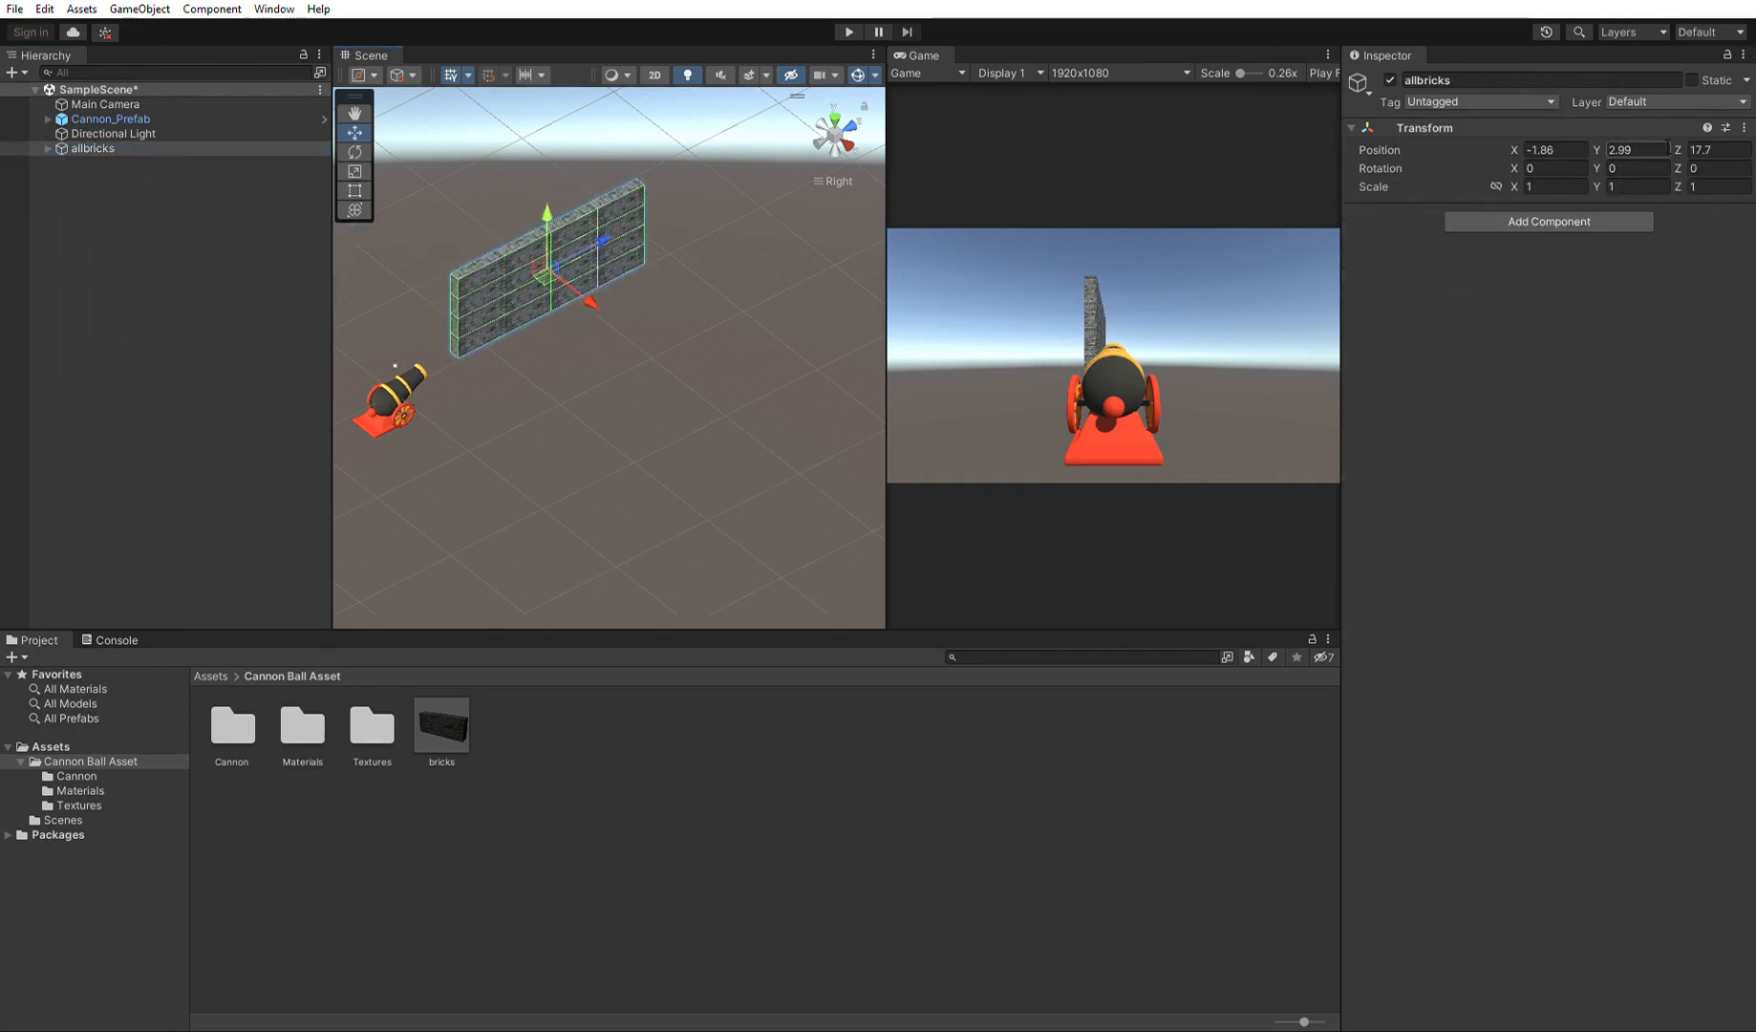
type("90")
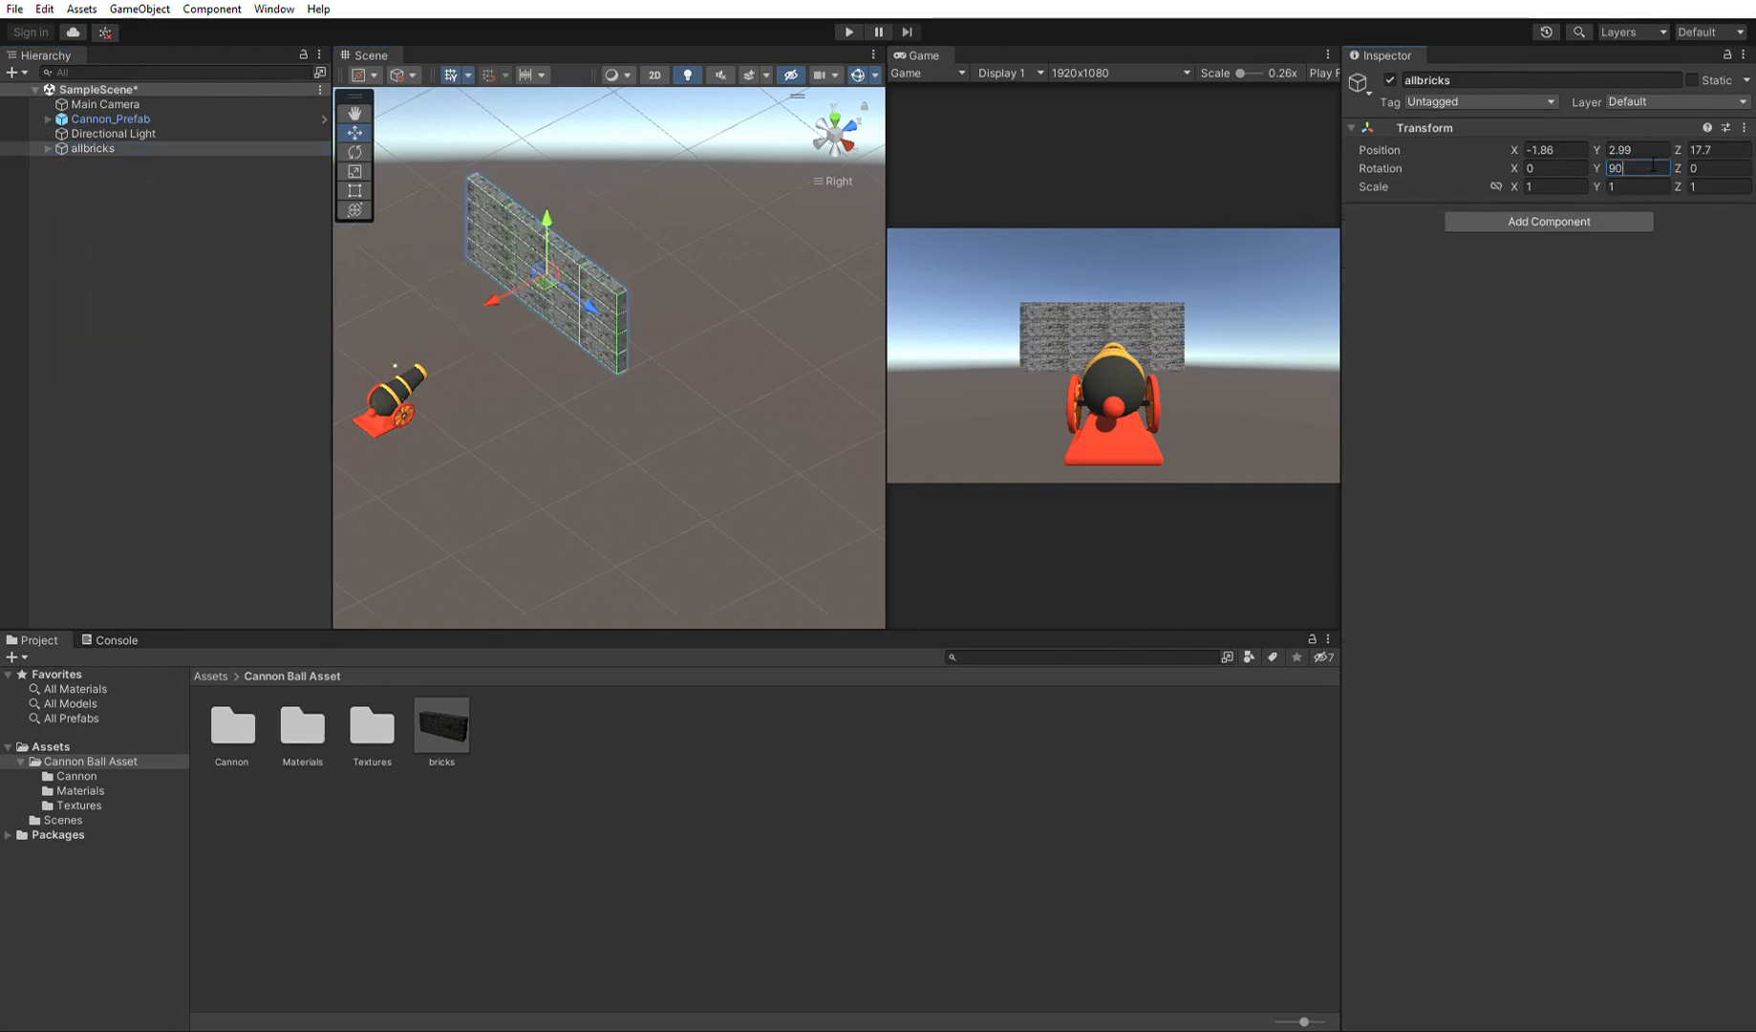
Move the rotated allbricks wall sideways in front of the cannon, to about X 2.87.
left_click_drag(491, 357, 717, 284, "alt")
scroll(704, 282, "down", 2)
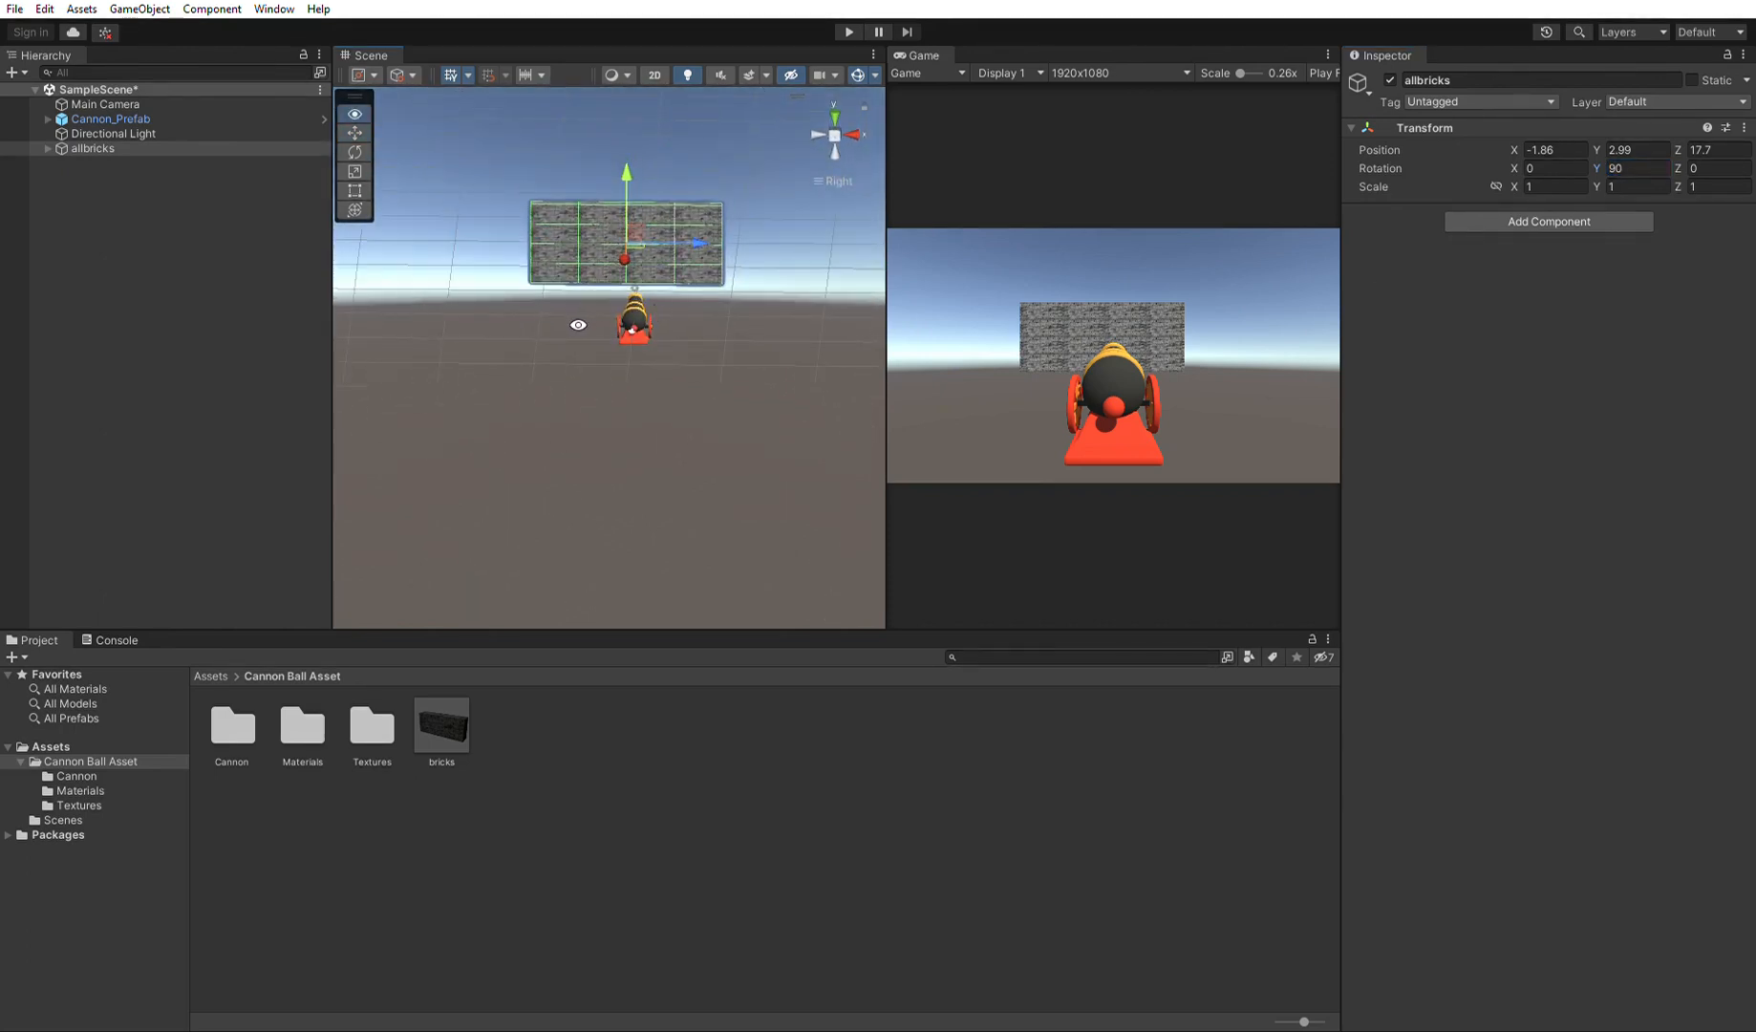
left_click_drag(578, 325, 662, 438, "alt")
left_click(707, 389)
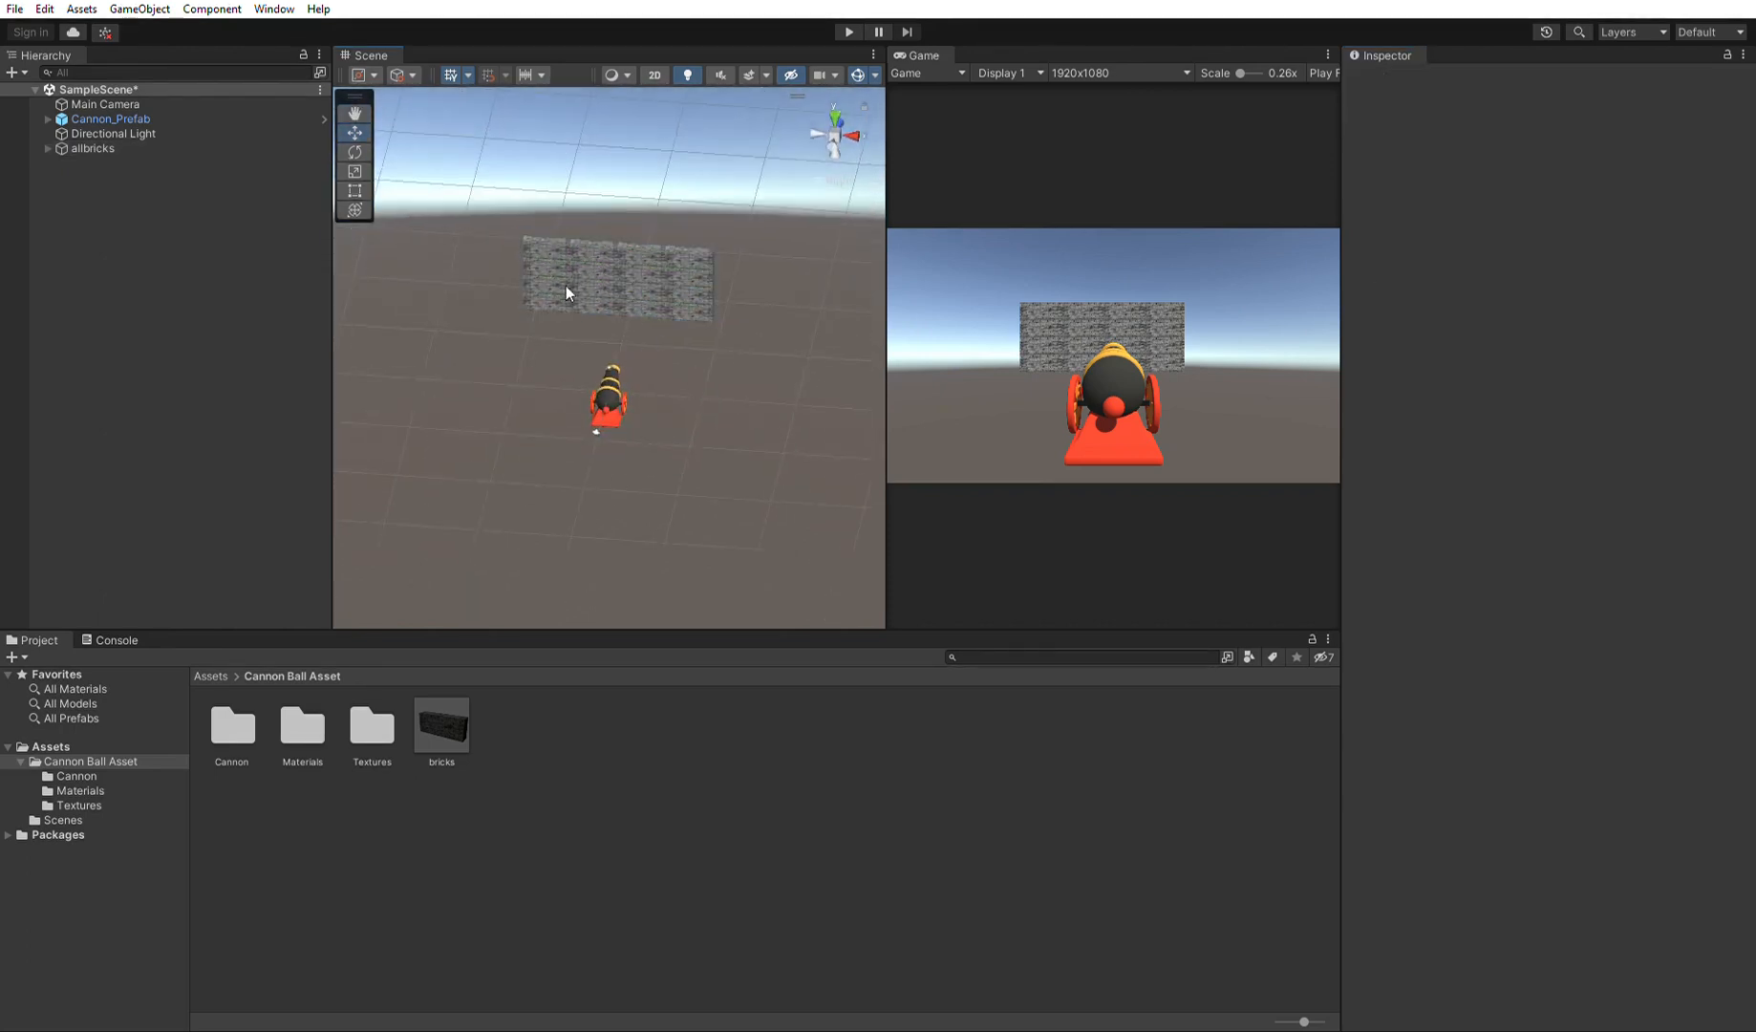
left_click(93, 148)
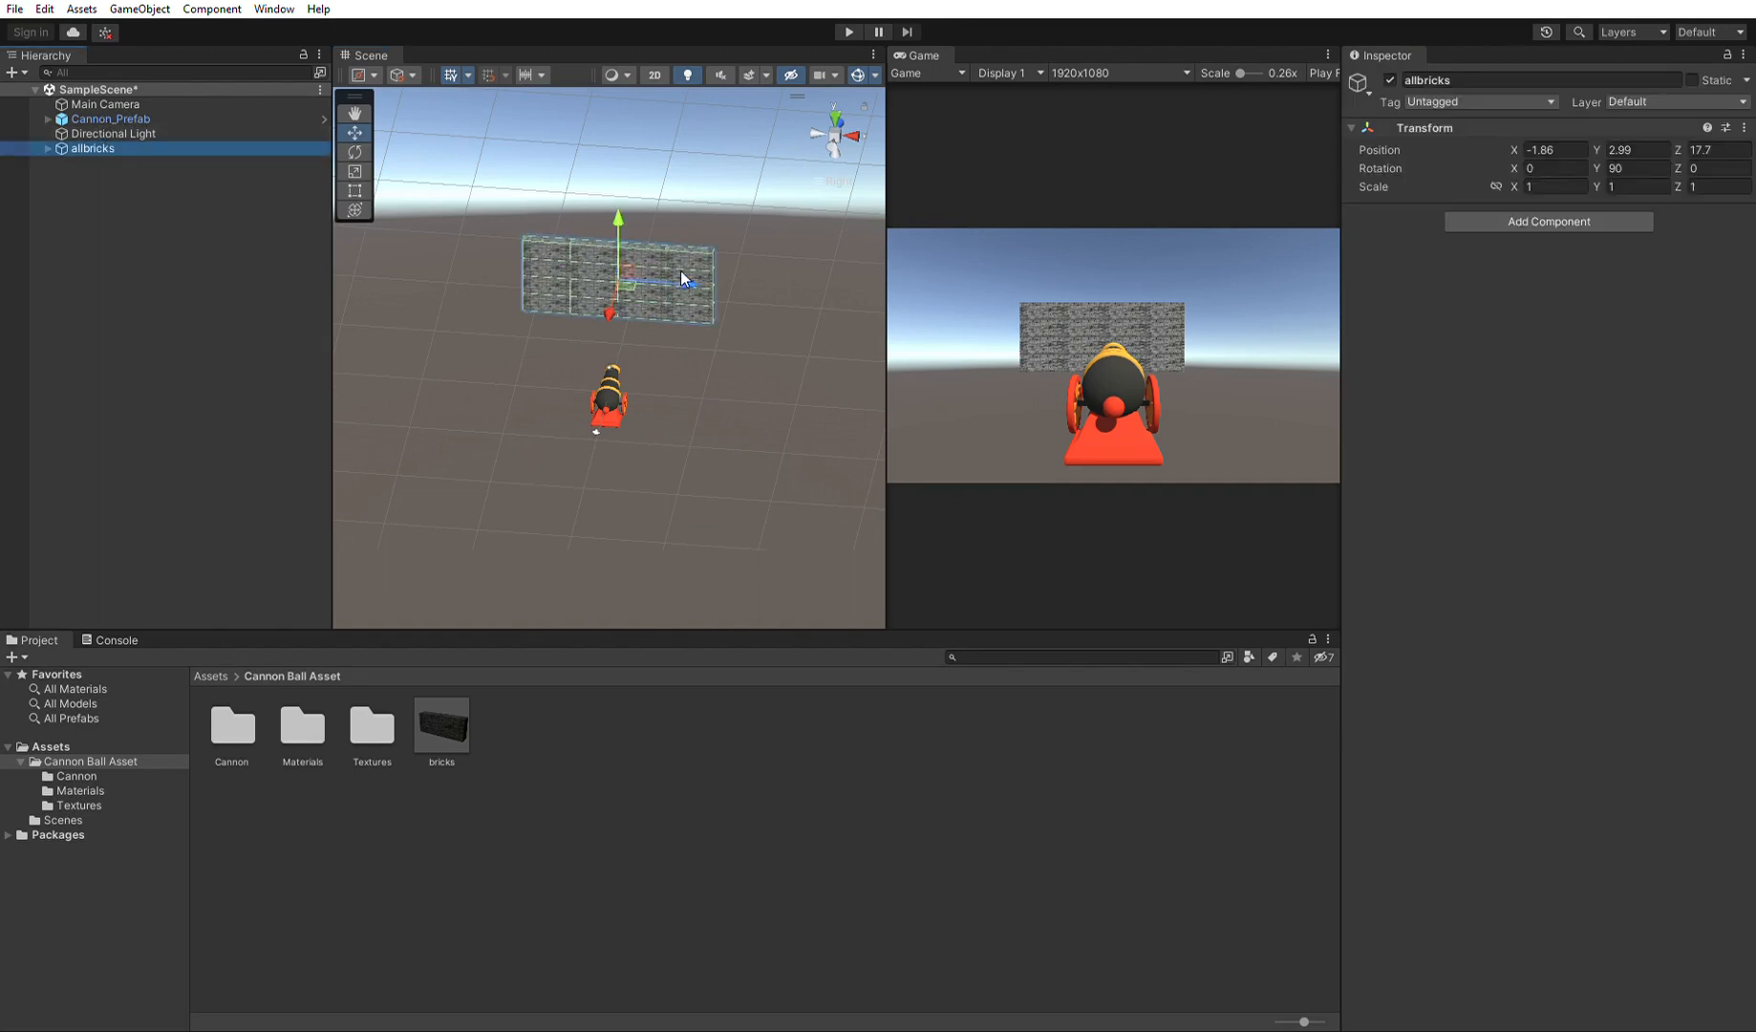
left_click_drag(681, 273, 730, 273)
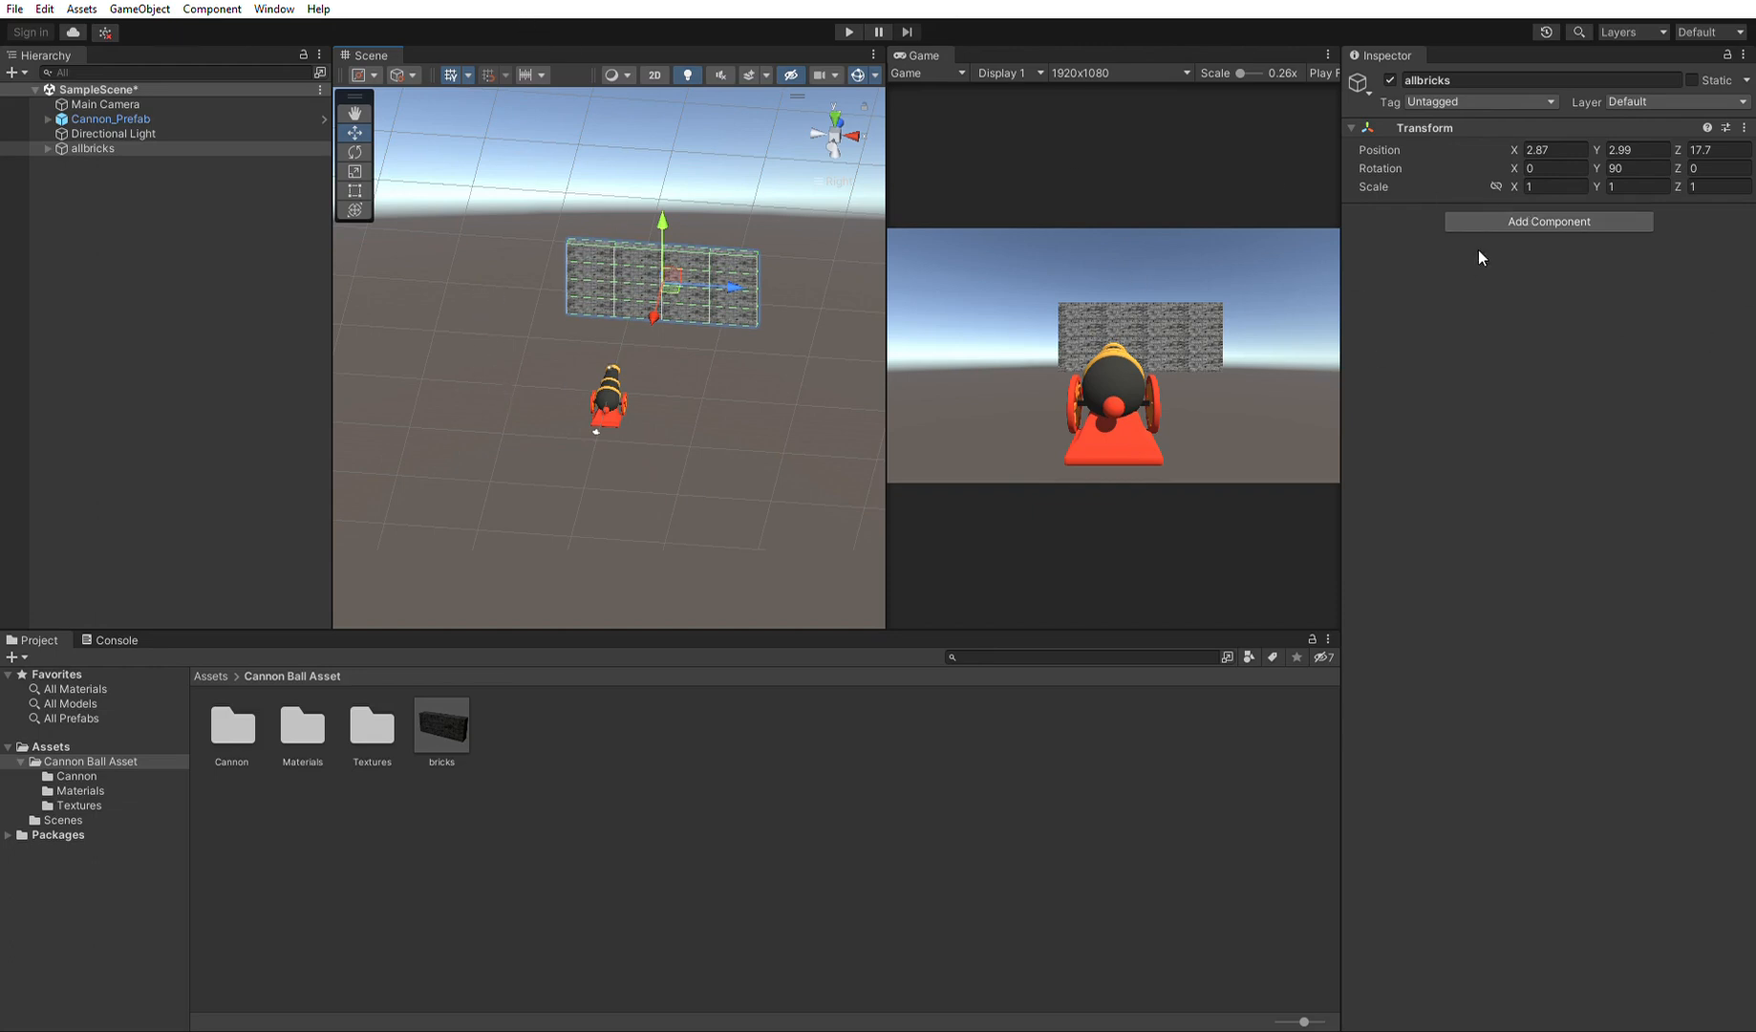
Add a Rigidbody to bricks (13) at the wall's upper corner and apply the override to the bricks prefab.
scroll(572, 249, "up", 1)
left_click(587, 231)
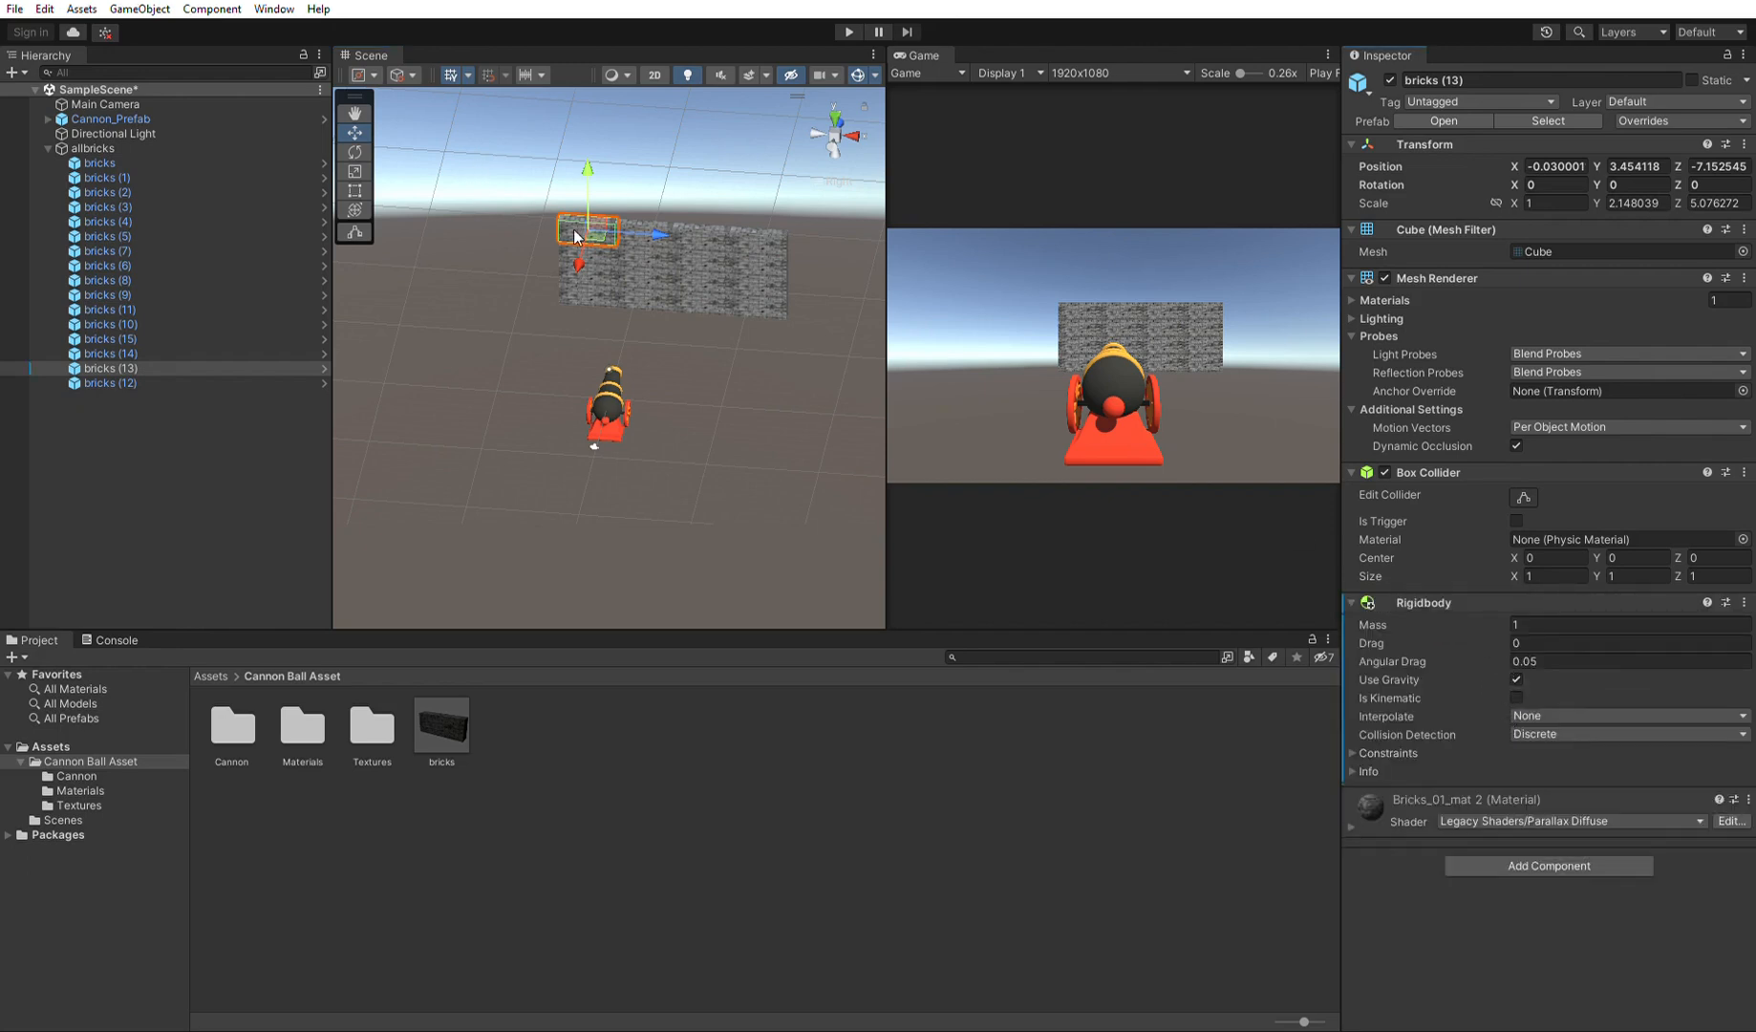
left_click_drag(638, 231, 628, 216)
left_click(642, 234)
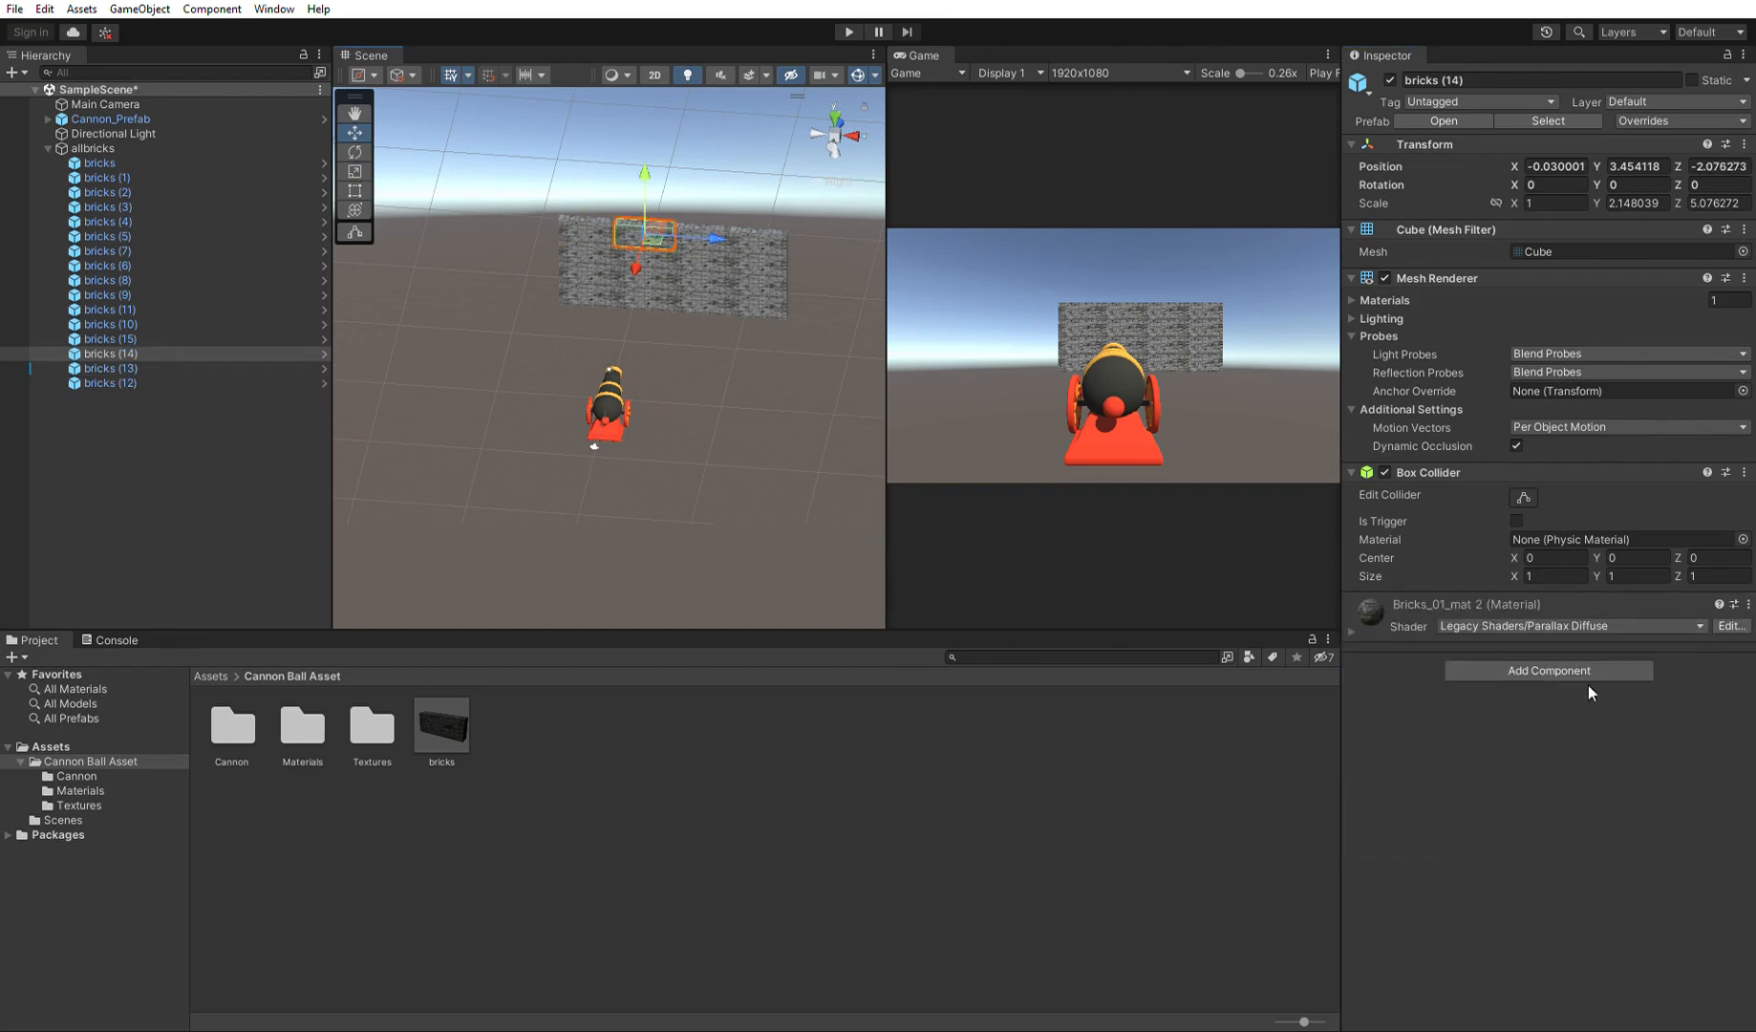
left_click(575, 214)
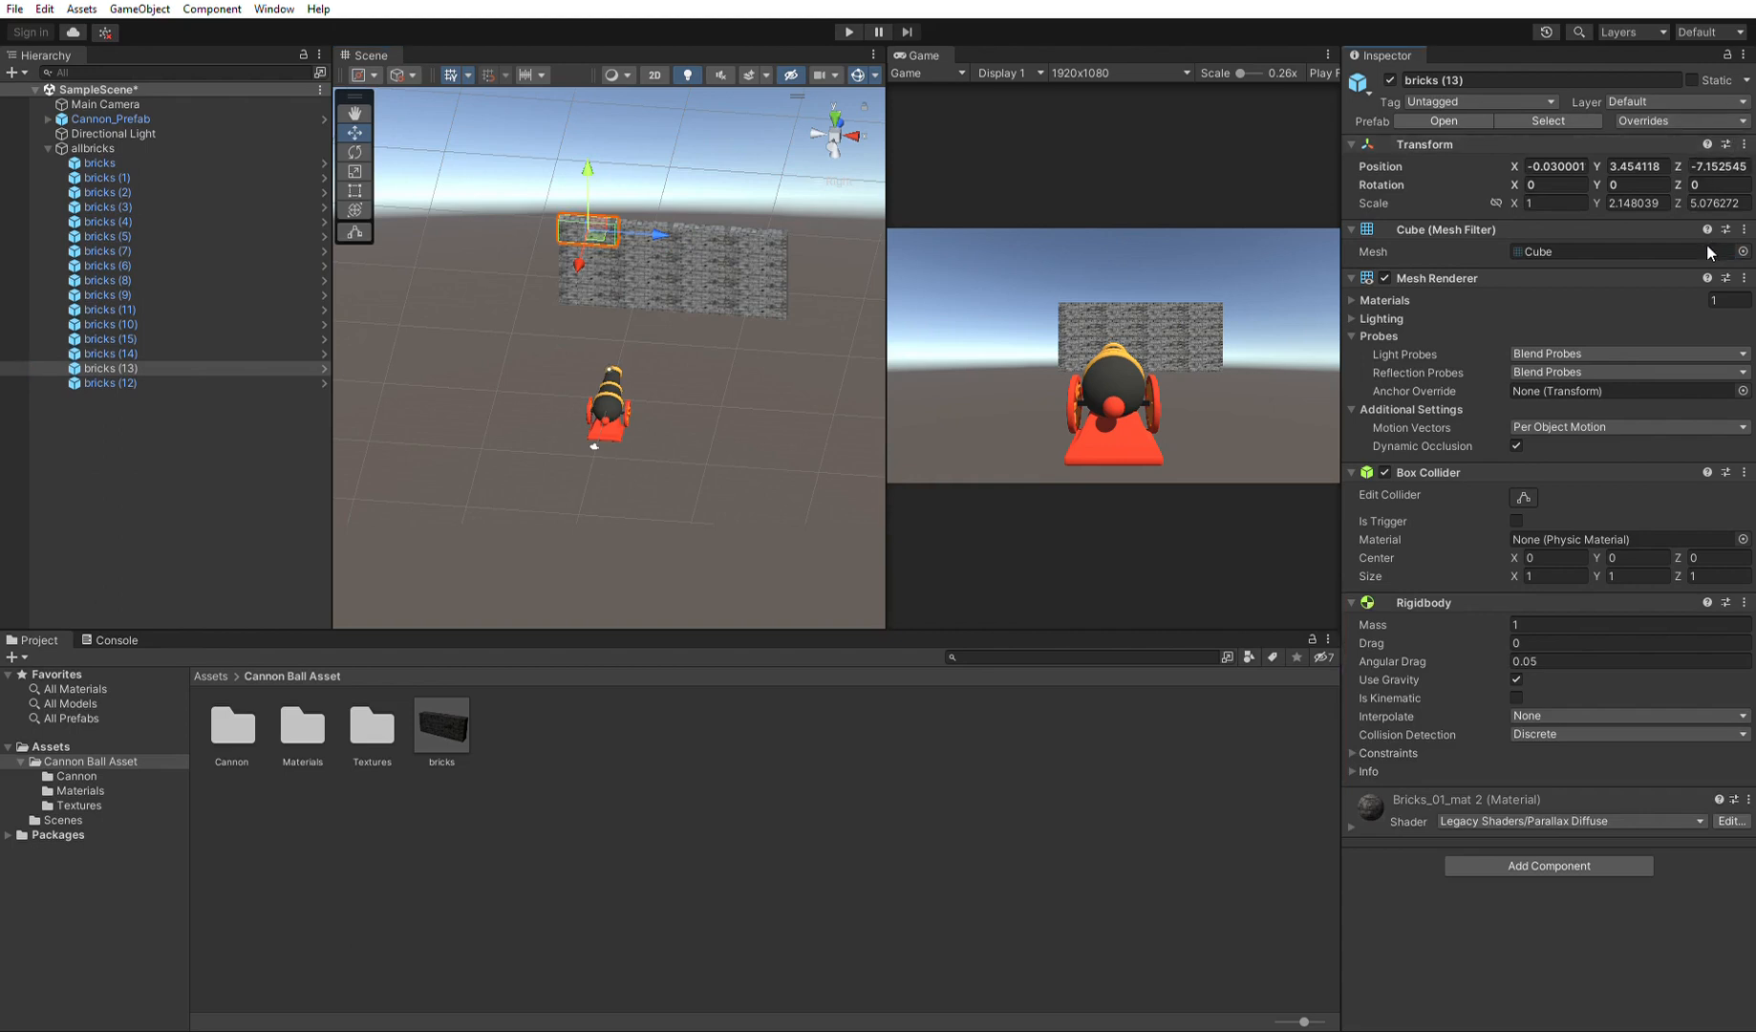
Check other wall blocks for the Rigidbody component and run the scene briefly to test the wall's physics.
left_click(771, 287)
left_click(777, 241)
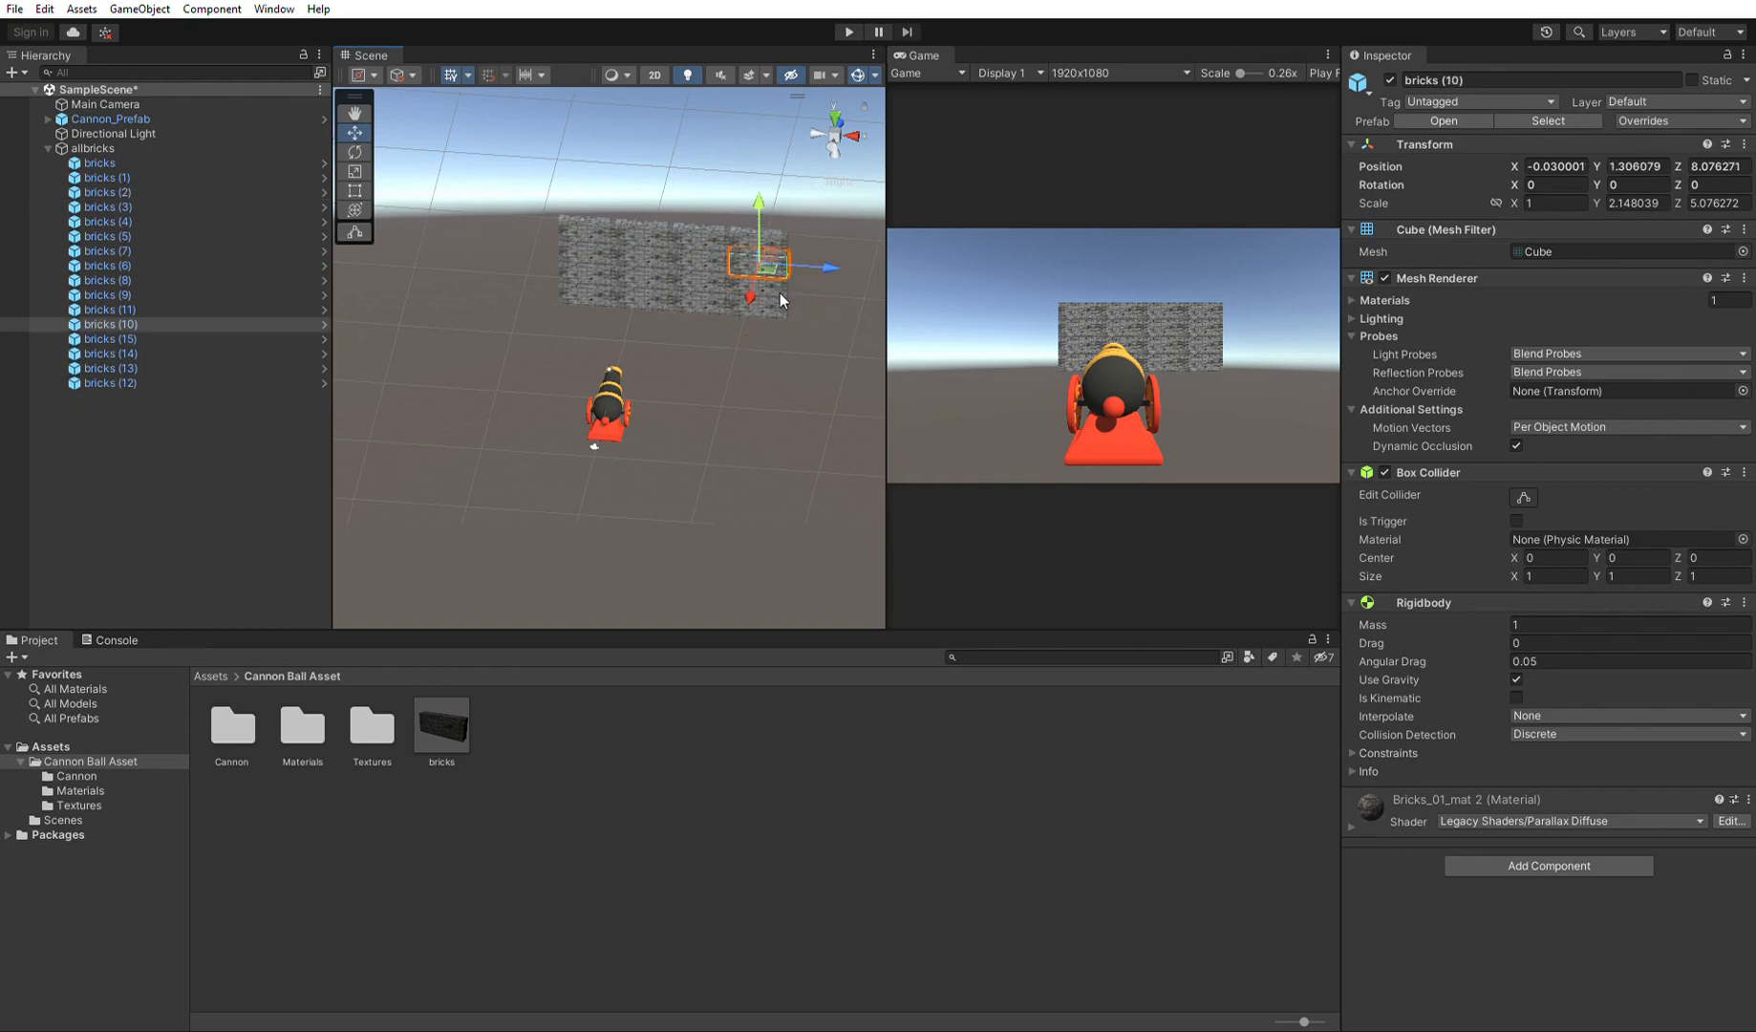
left_click(741, 346)
left_click(849, 31)
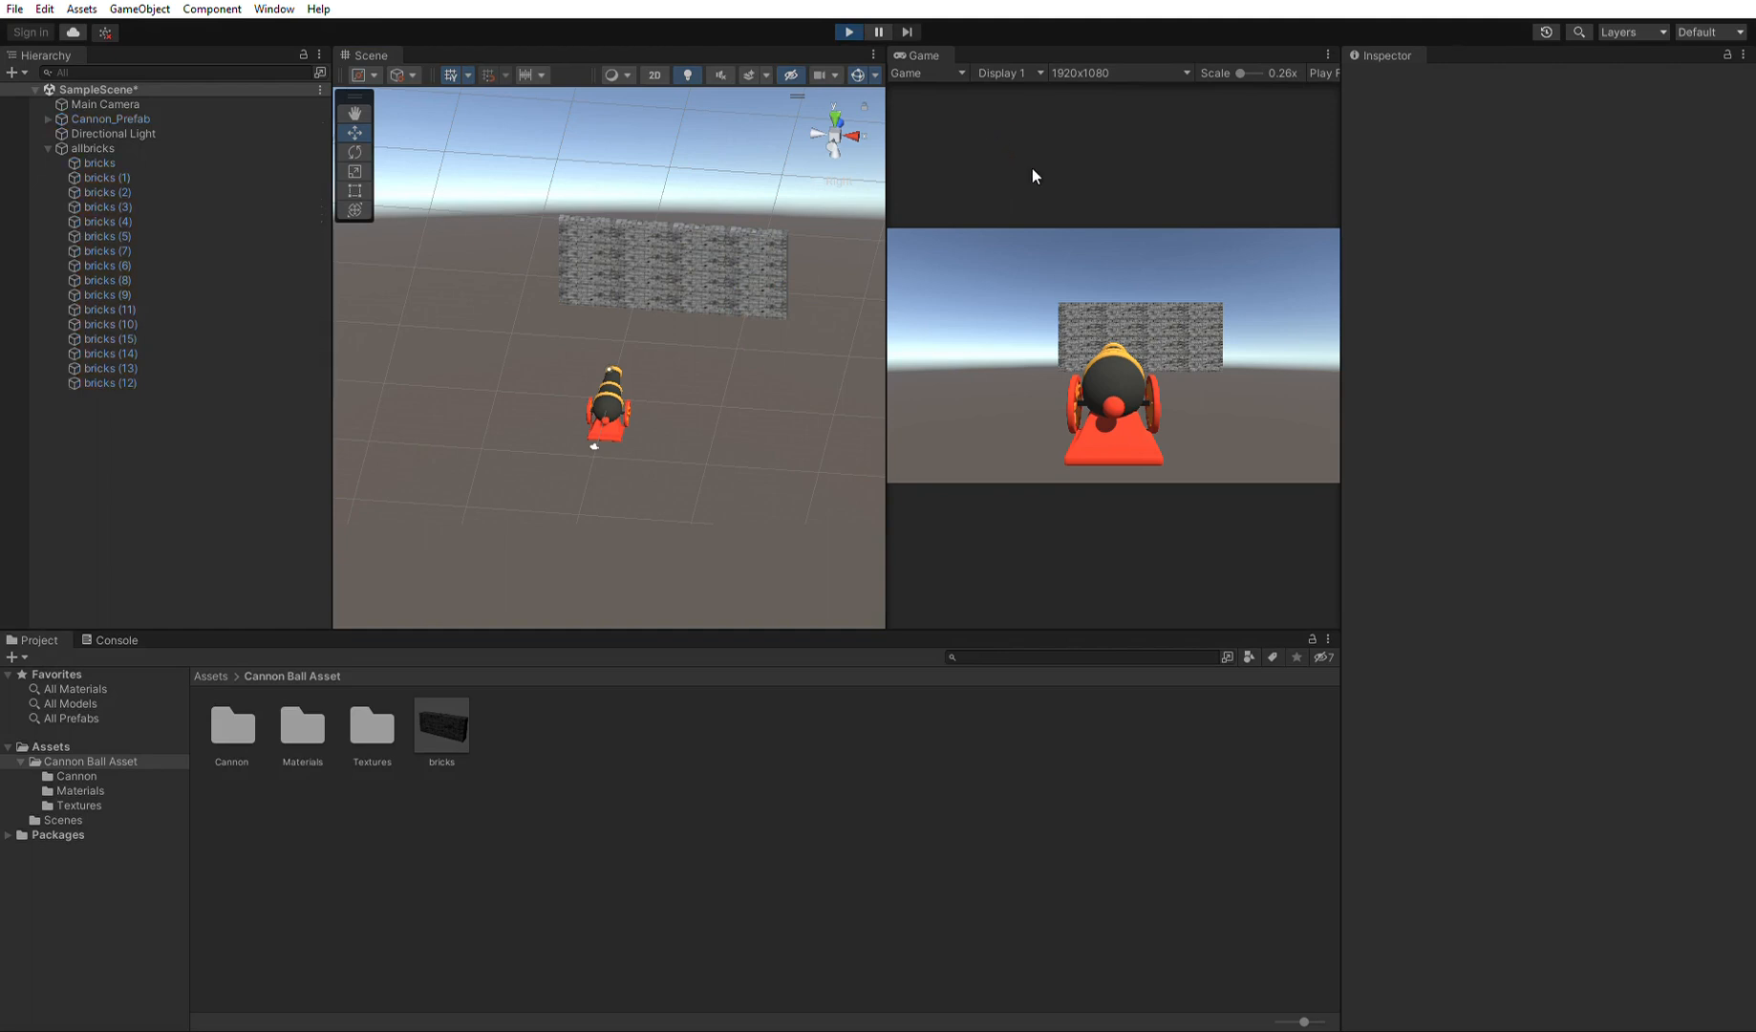
left_click(849, 31)
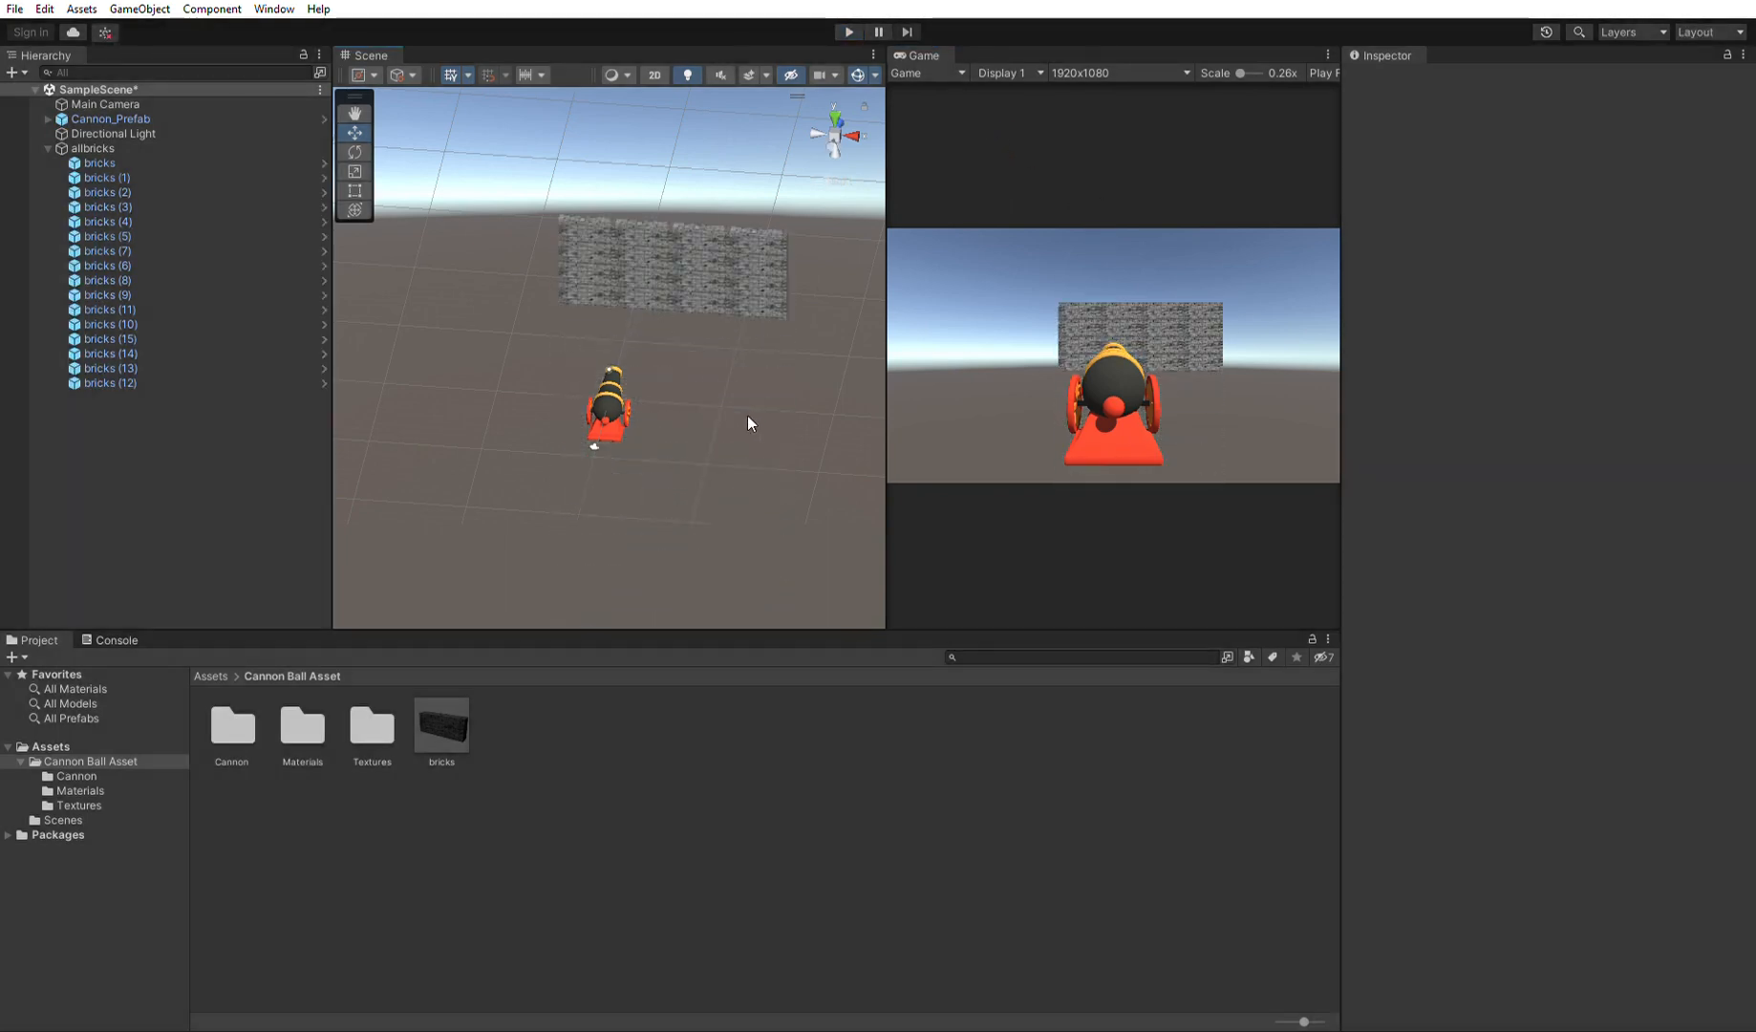
Add a cube as the ground and set its Z scale and X scale to 100.
left_click(48, 148)
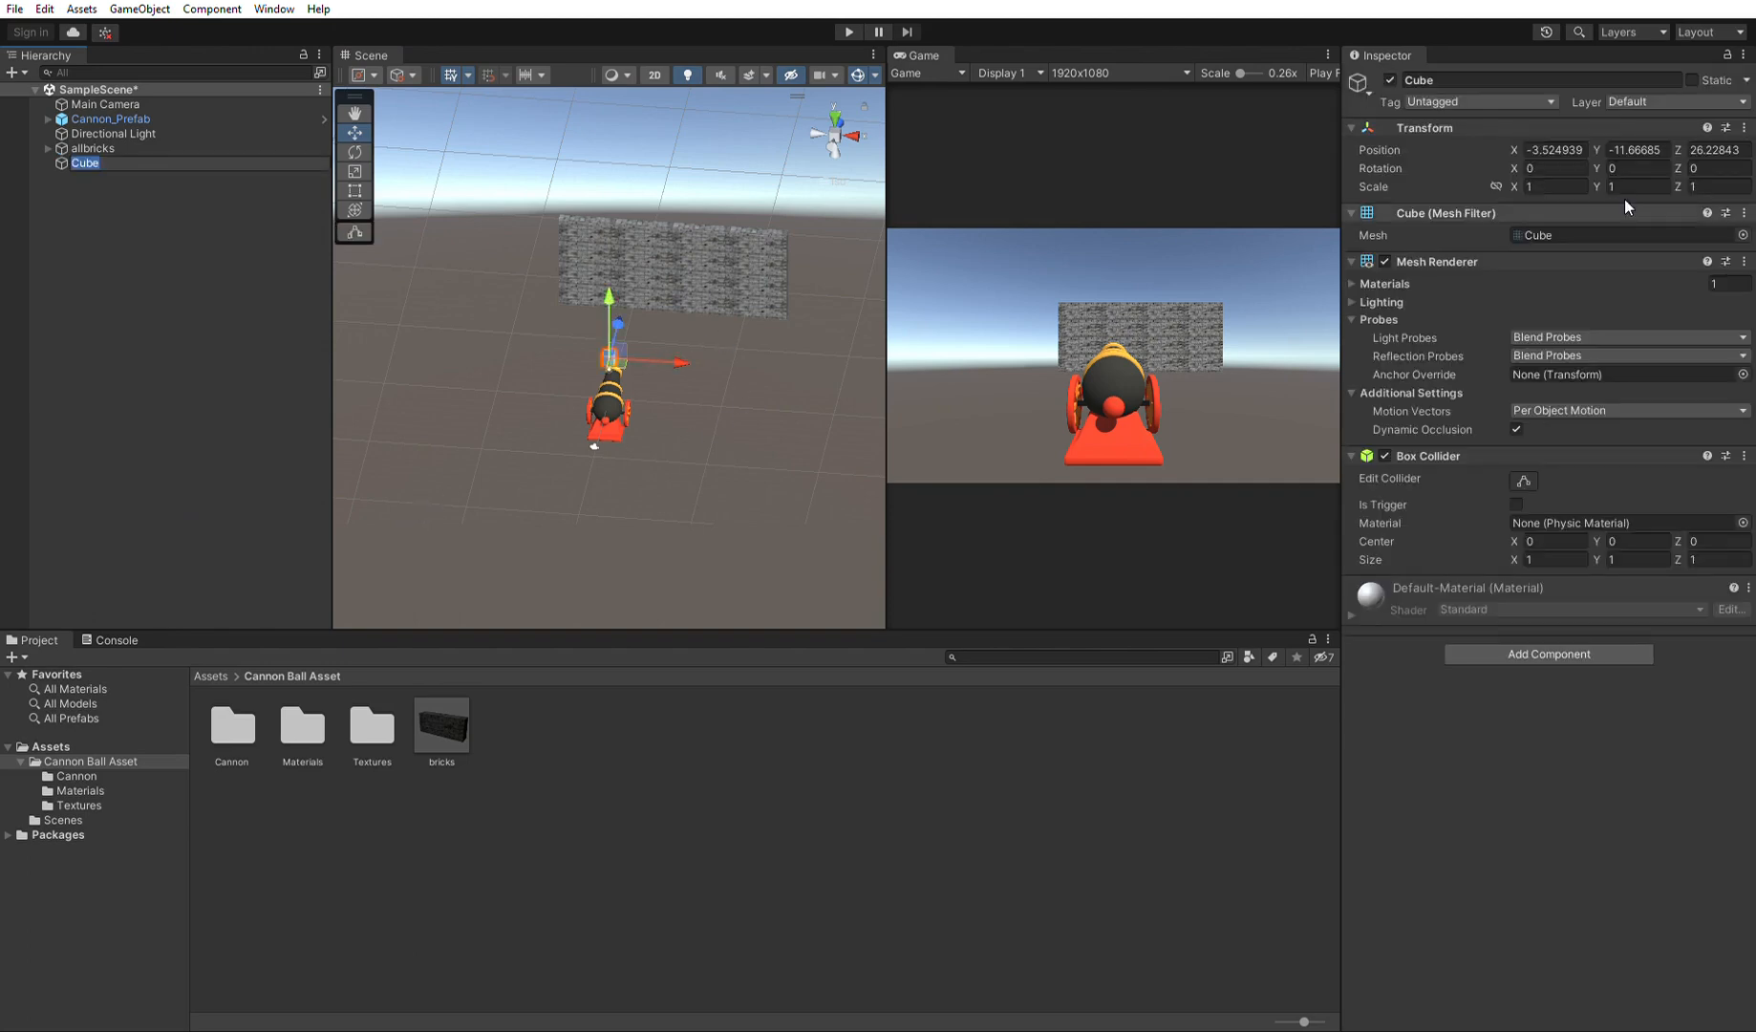
left_click(1715, 185)
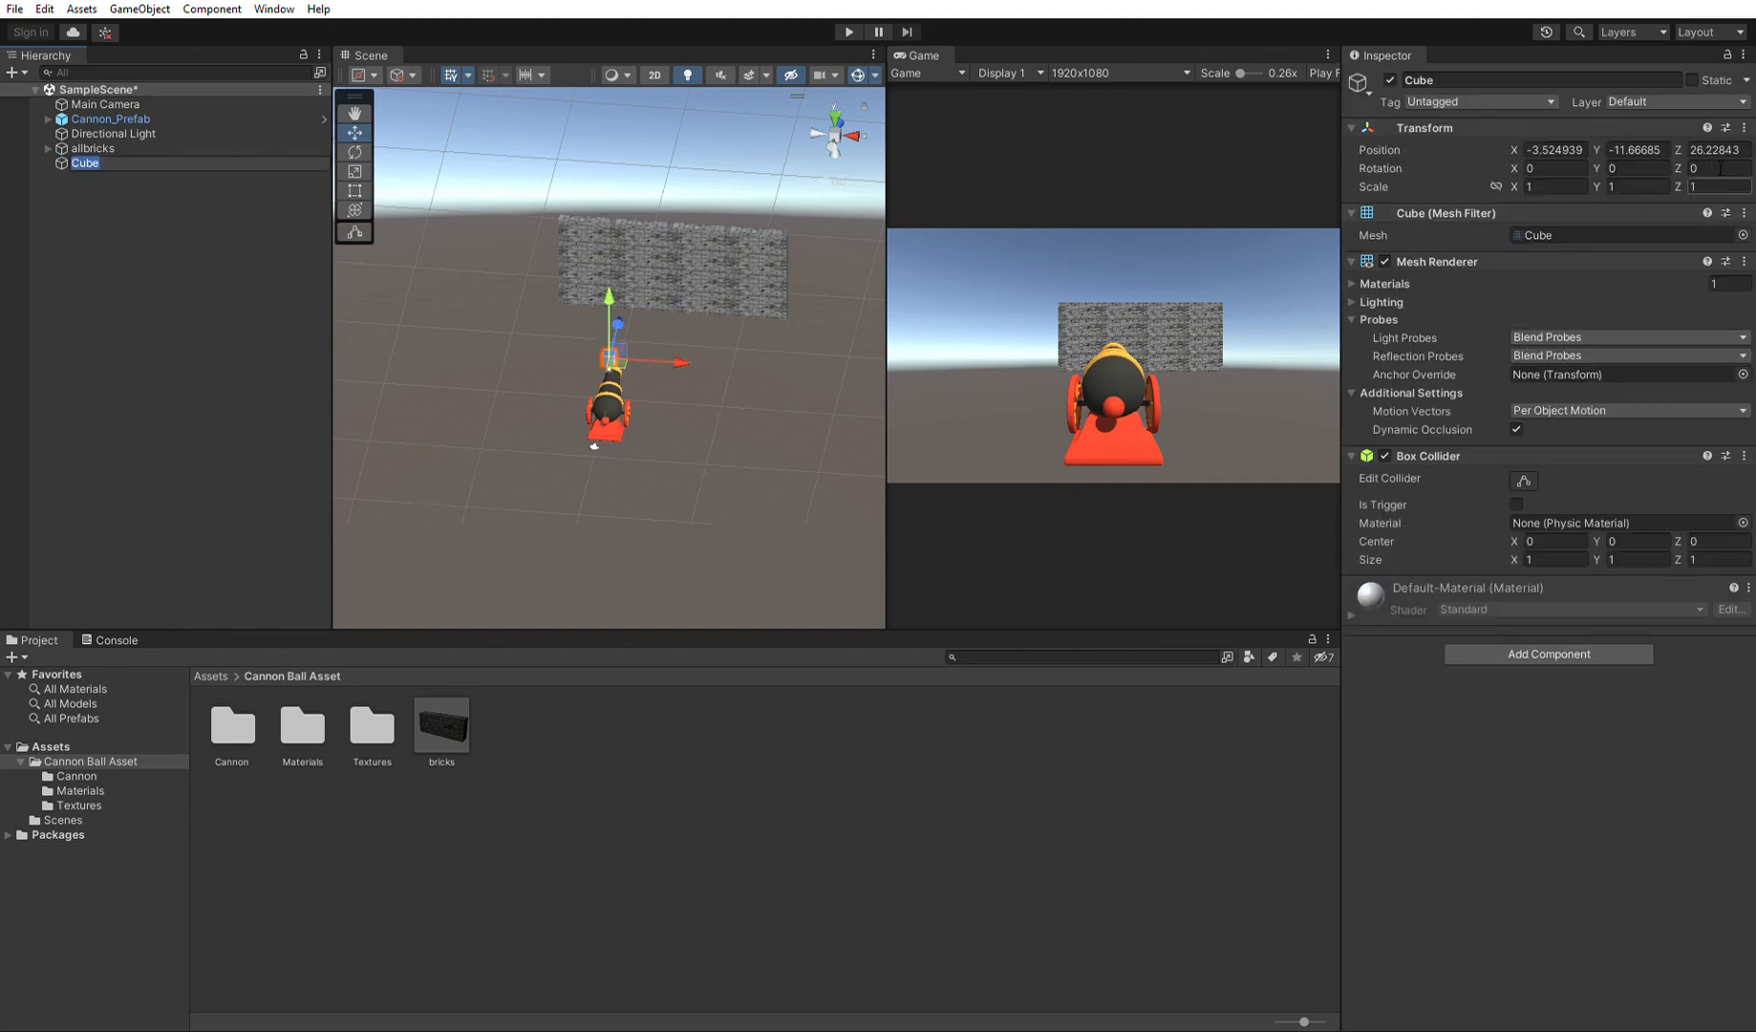
type("100")
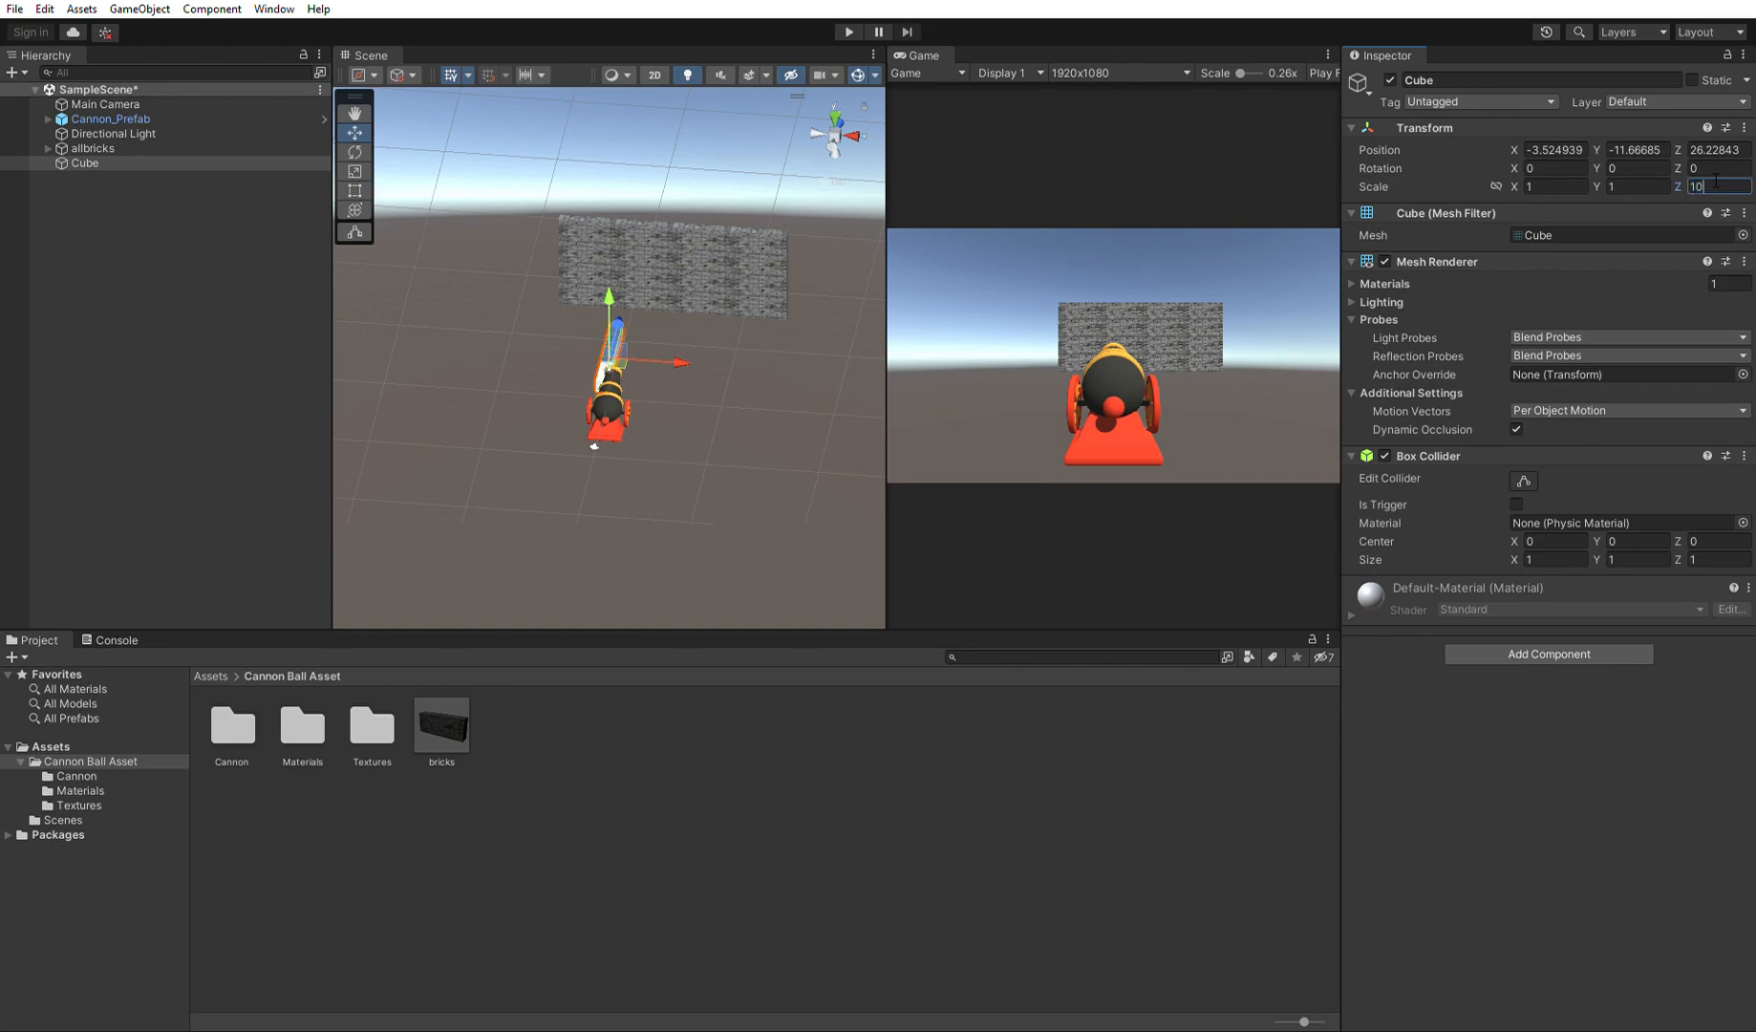
key("Return")
left_click(1580, 185)
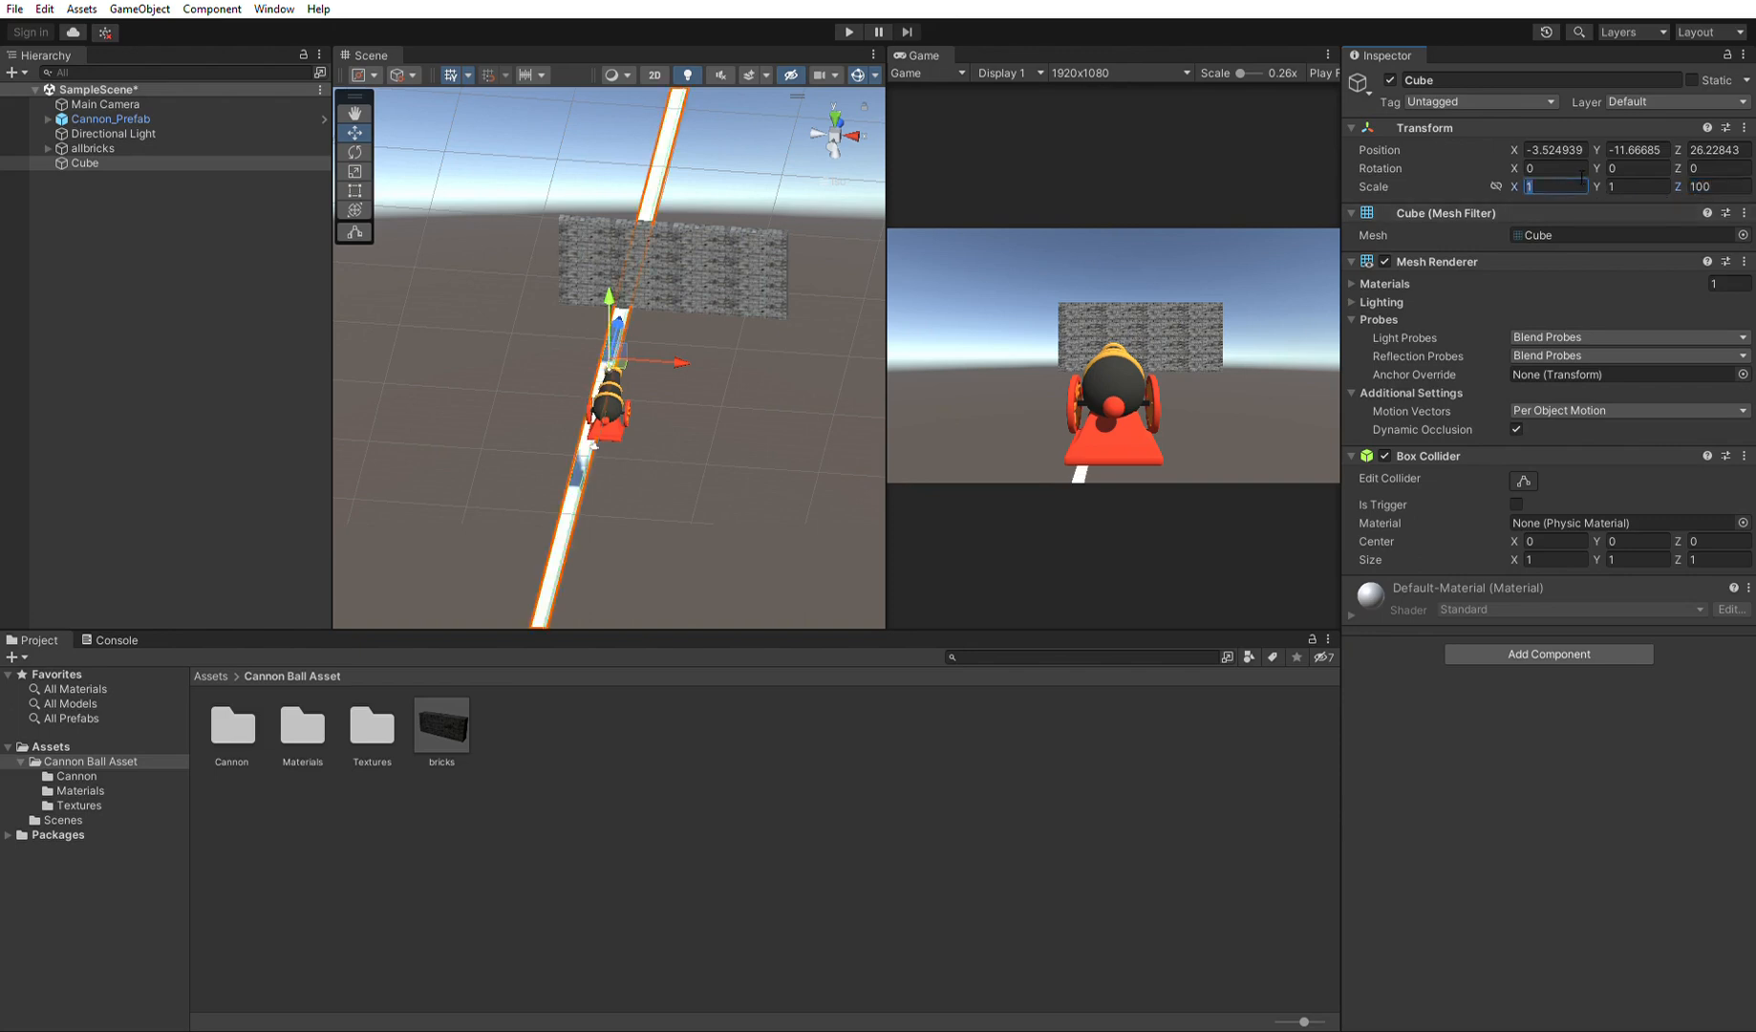
type("100")
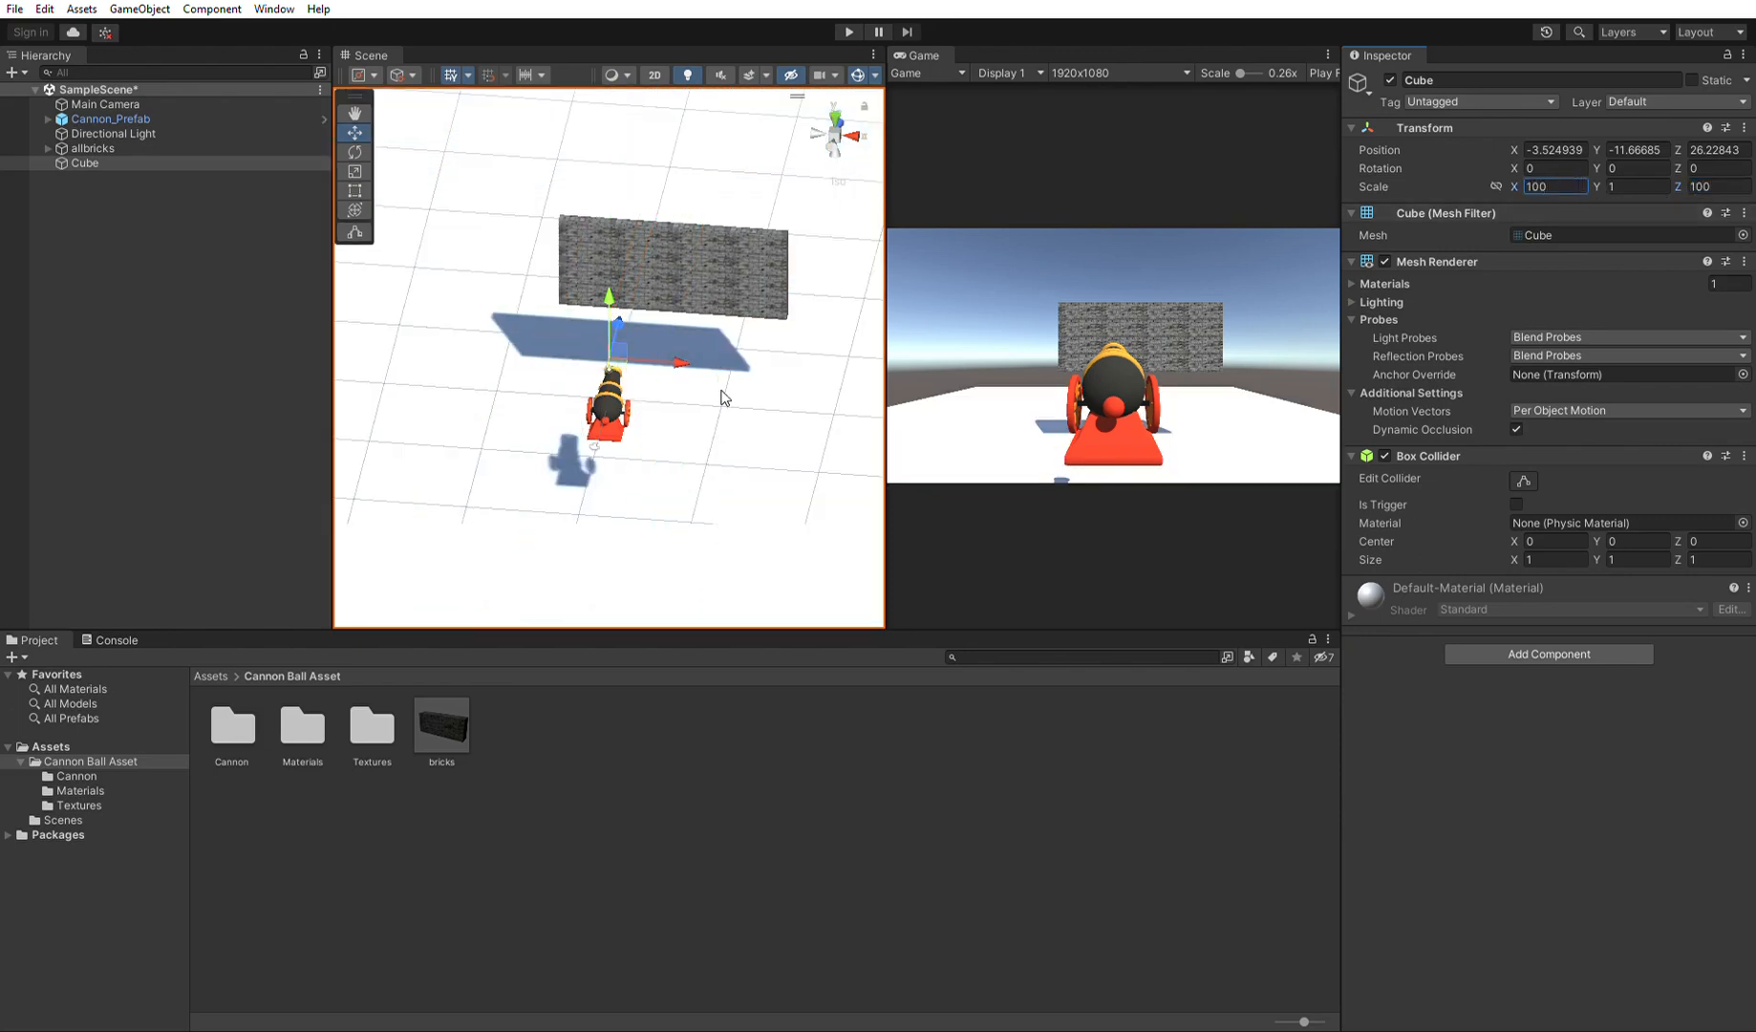
Try resetting the ground cube's transform to its default values and undo the reset.
scroll(720, 392, "up", 12)
scroll(721, 441, "down", 7)
left_click_drag(732, 453, 578, 322, "alt")
middle_click_drag(510, 337, 599, 341)
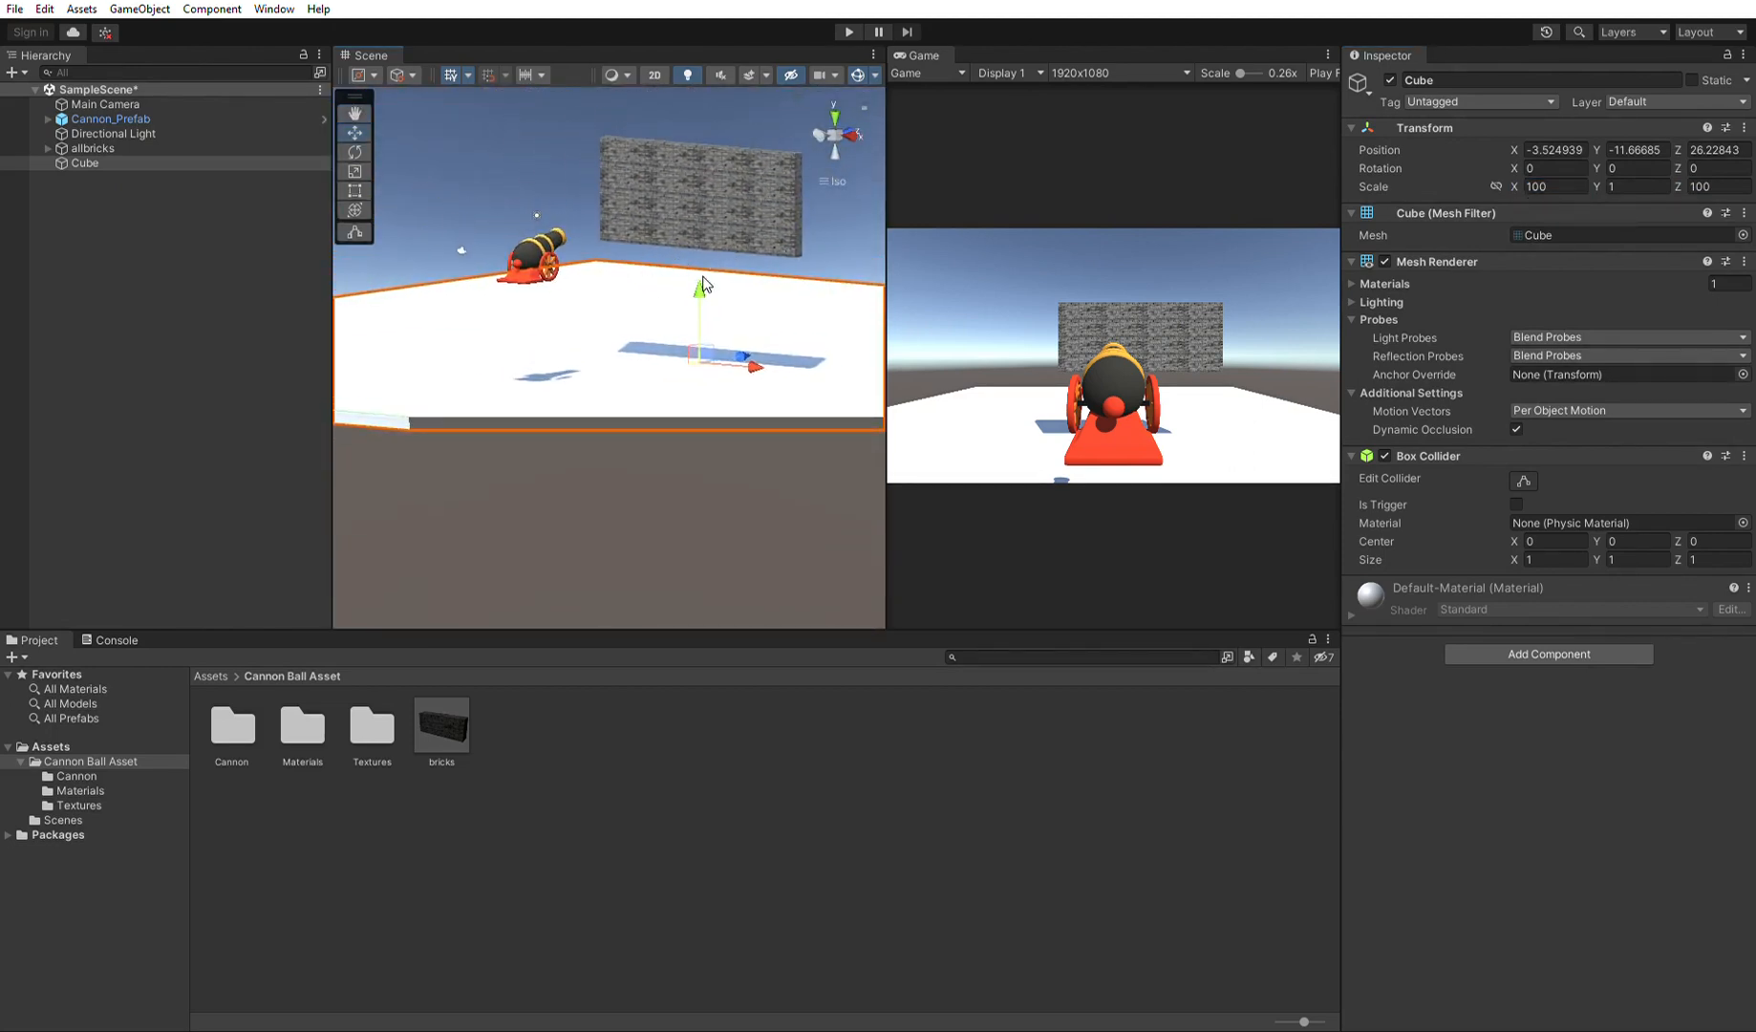
left_click(1743, 126)
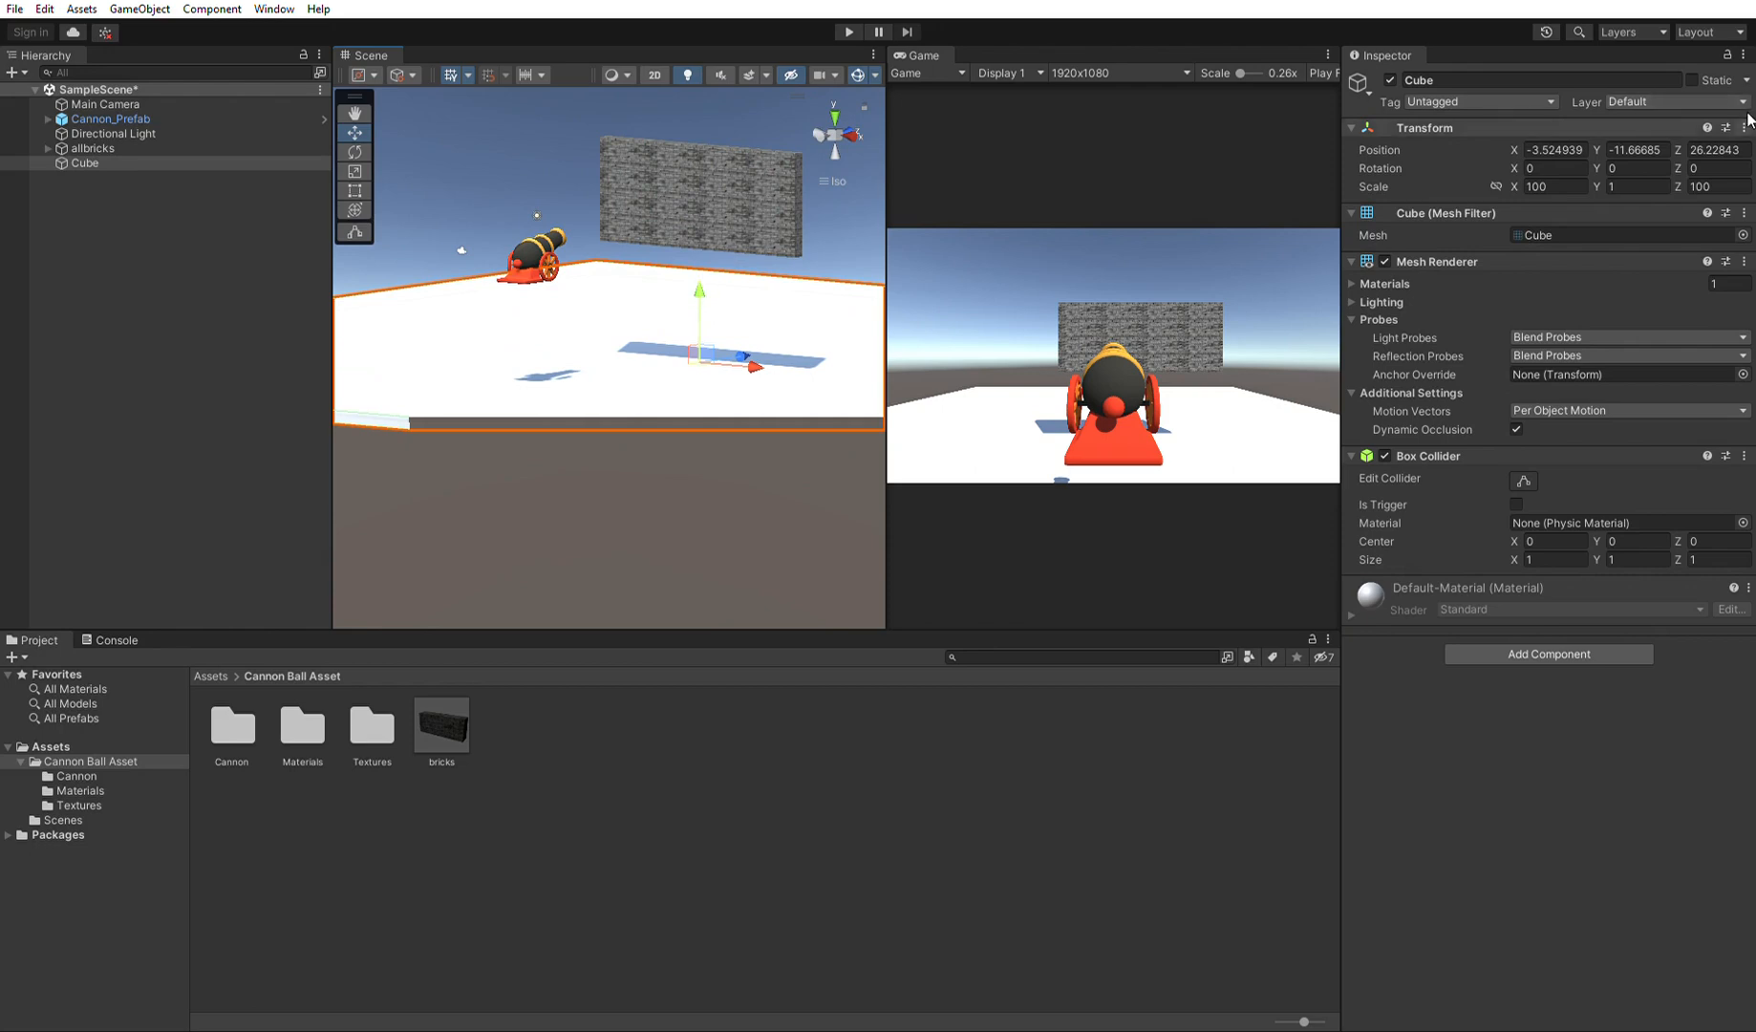
left_click(1704, 140)
scroll(564, 252, "down", 5)
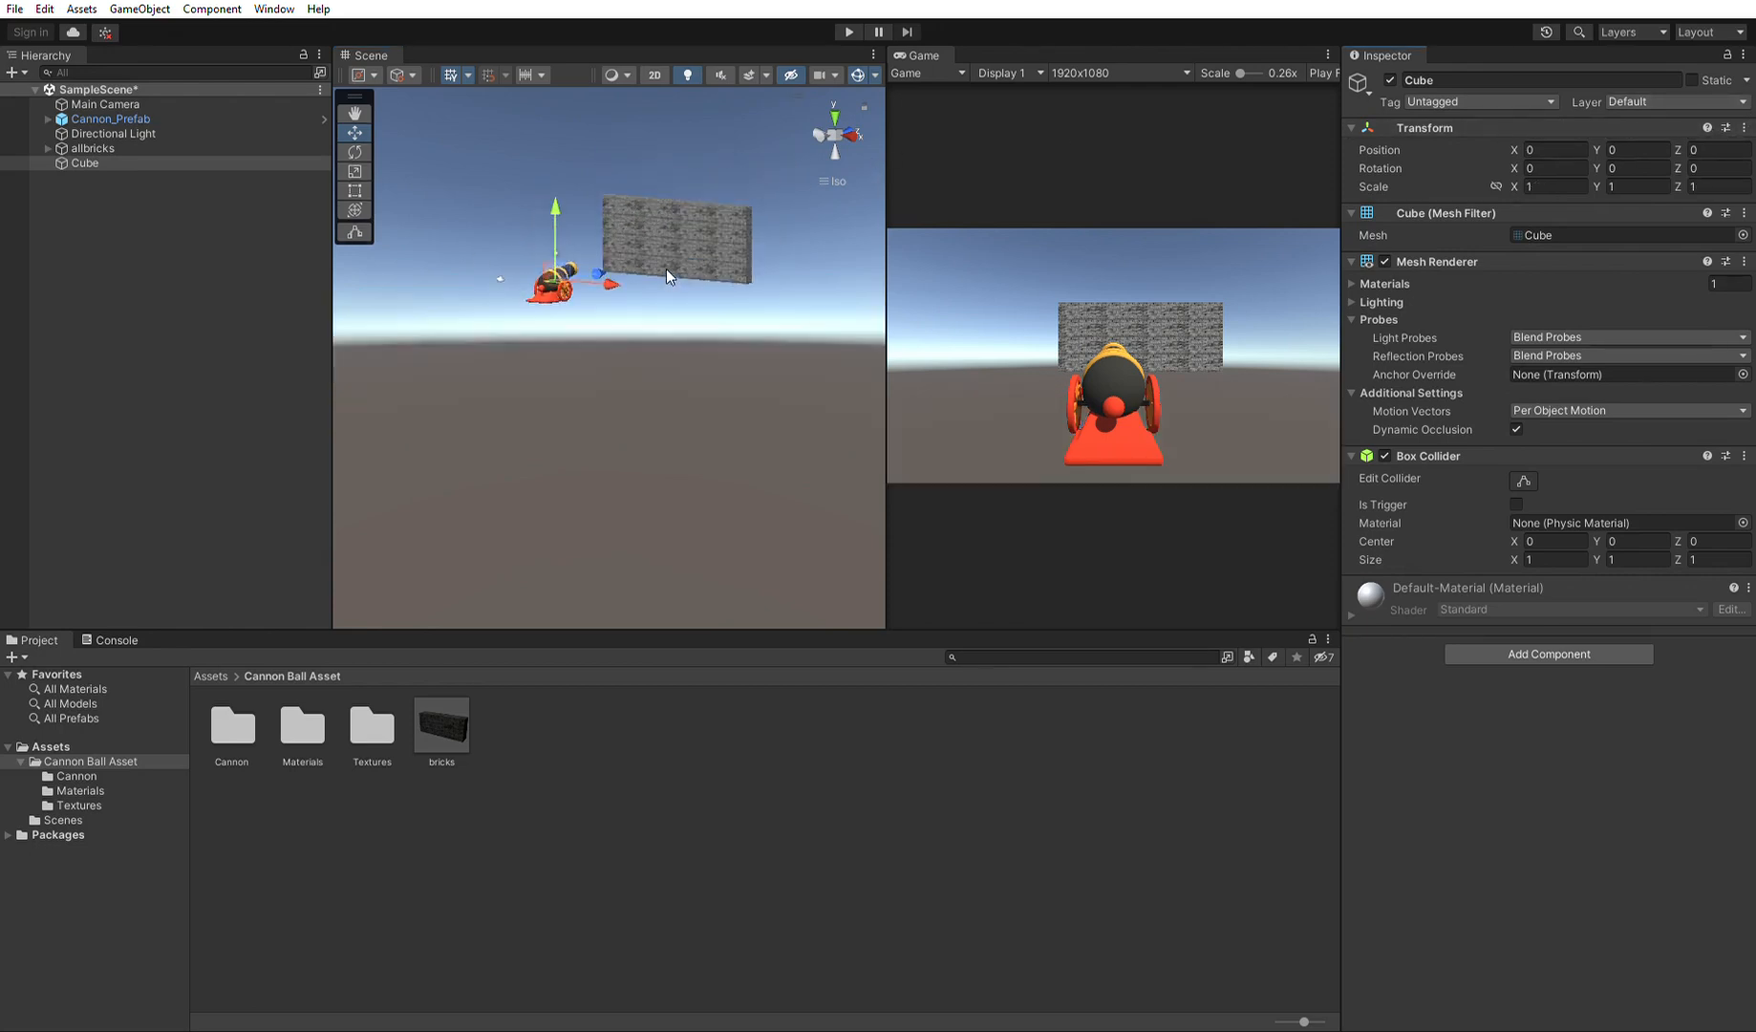
right_click_drag(665, 269, 723, 440)
scroll(723, 439, "down", 8)
scroll(728, 431, "up", 5)
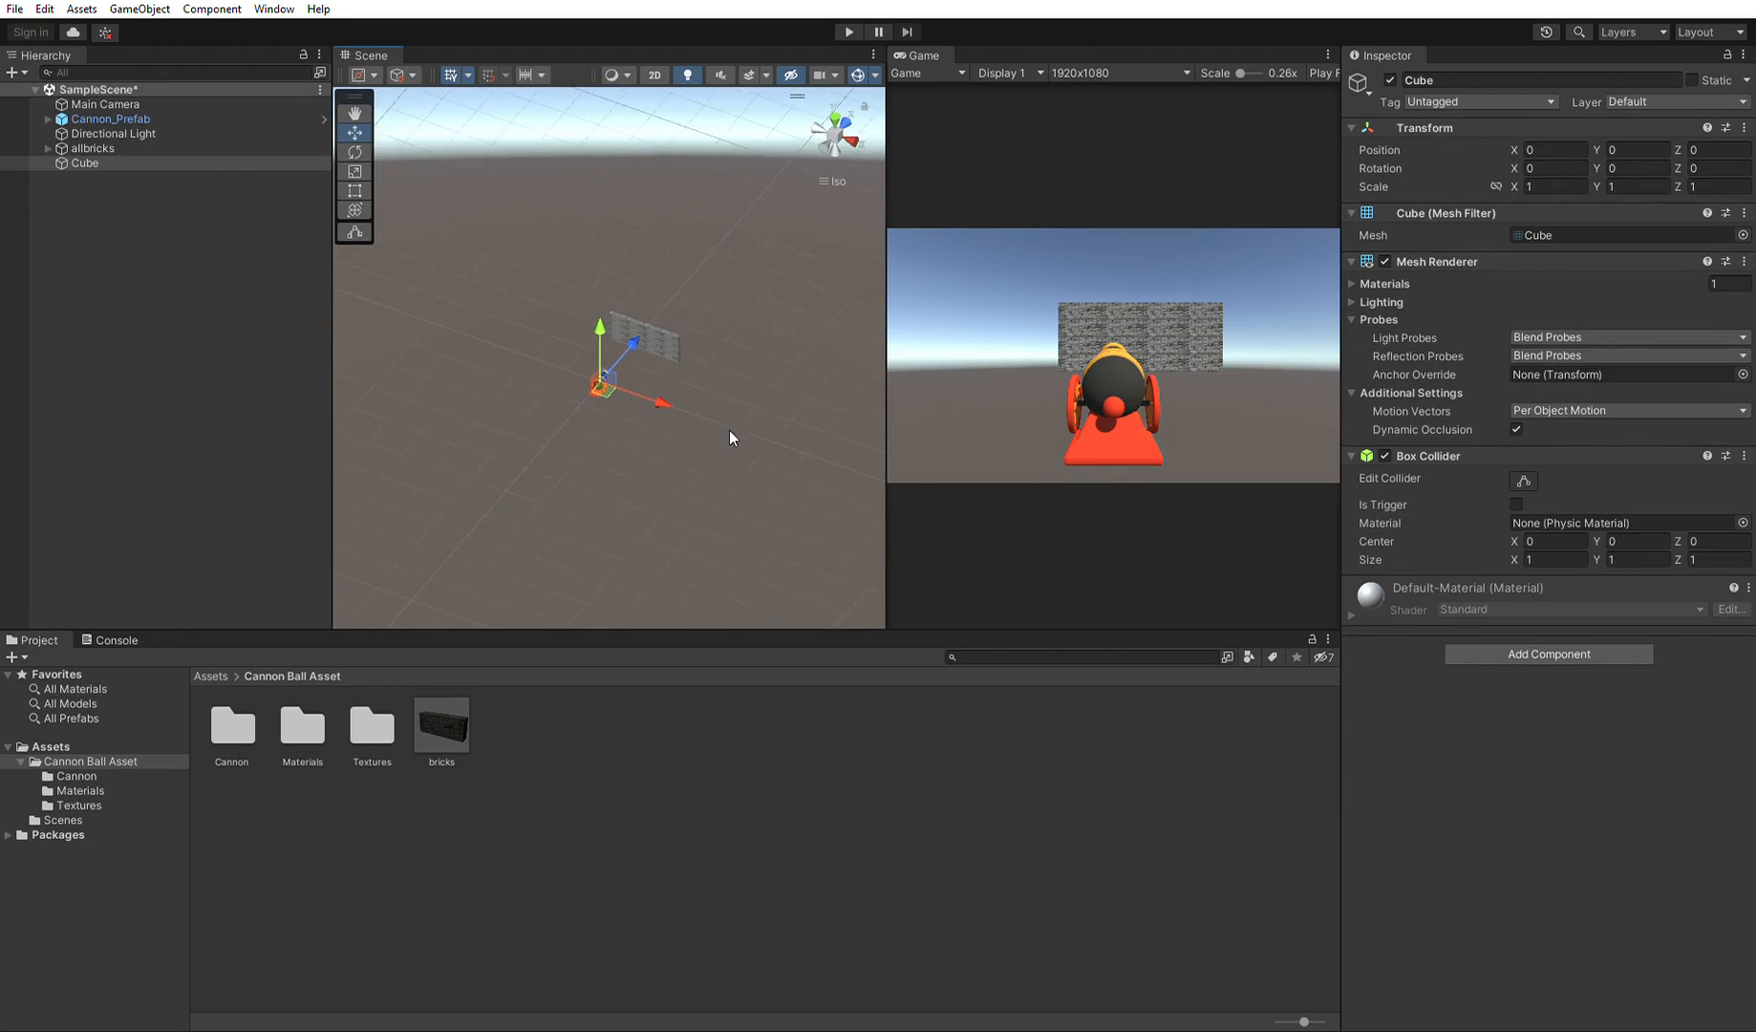
scroll(757, 418, "down", 4)
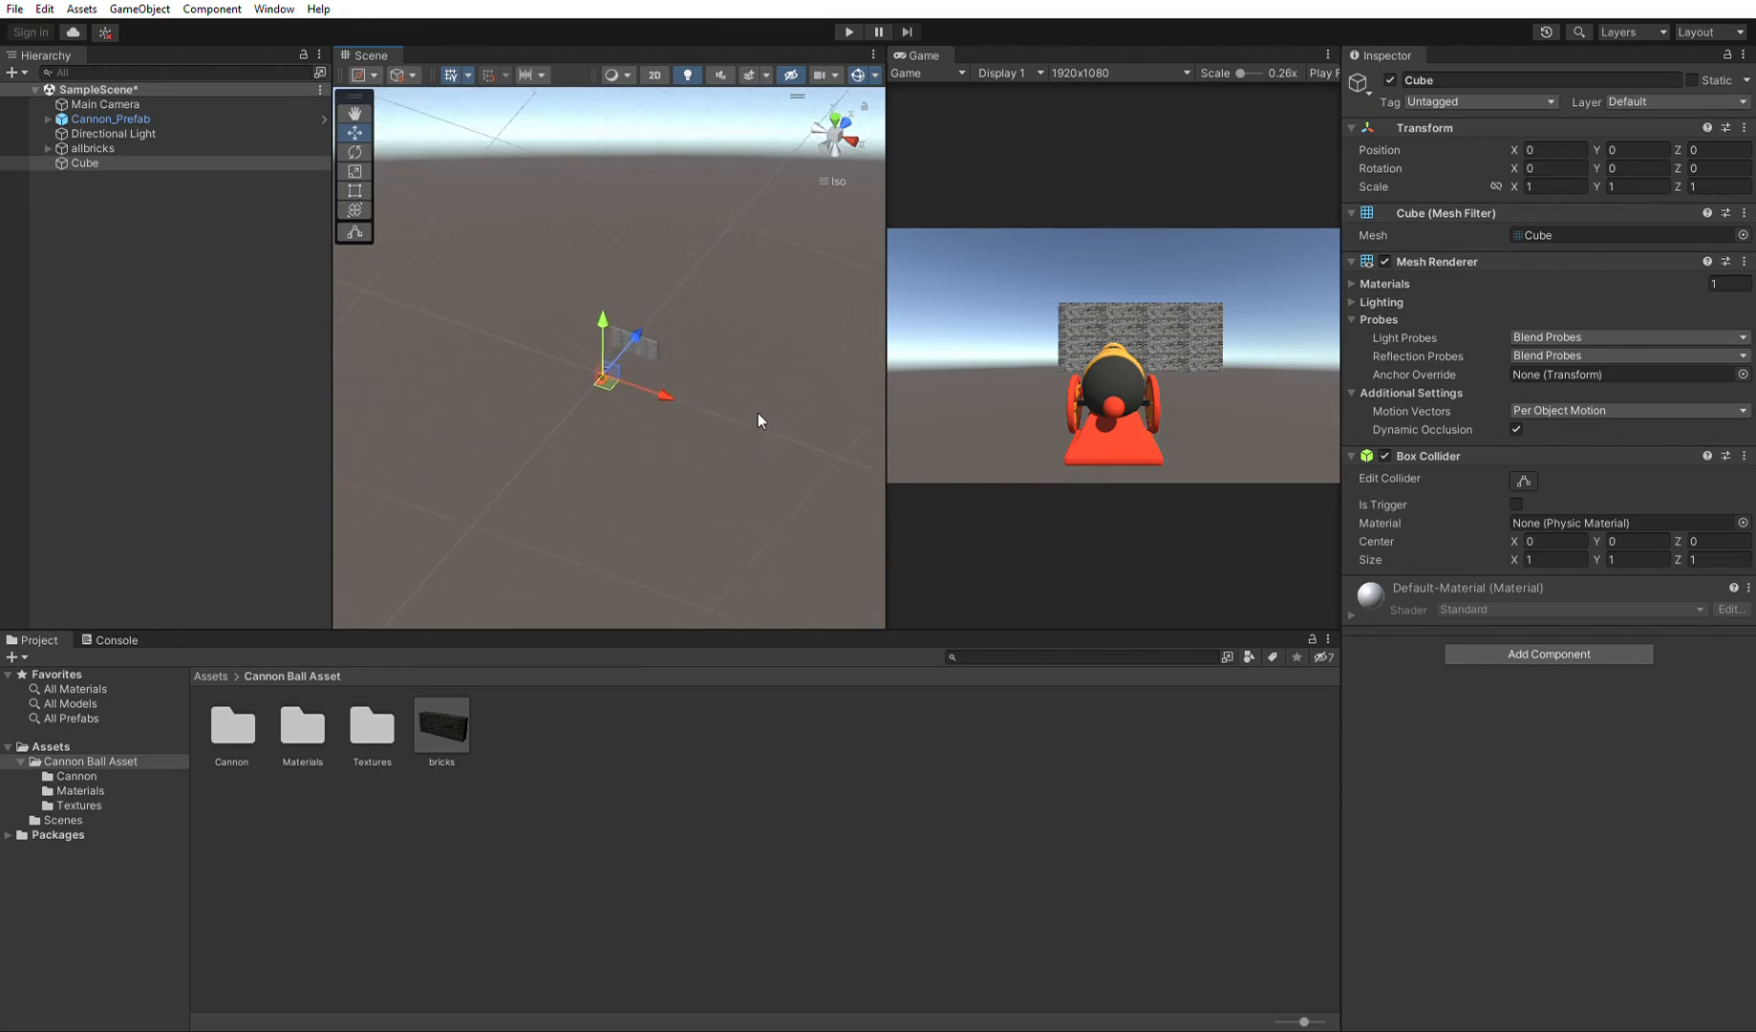
key("ctrl+z")
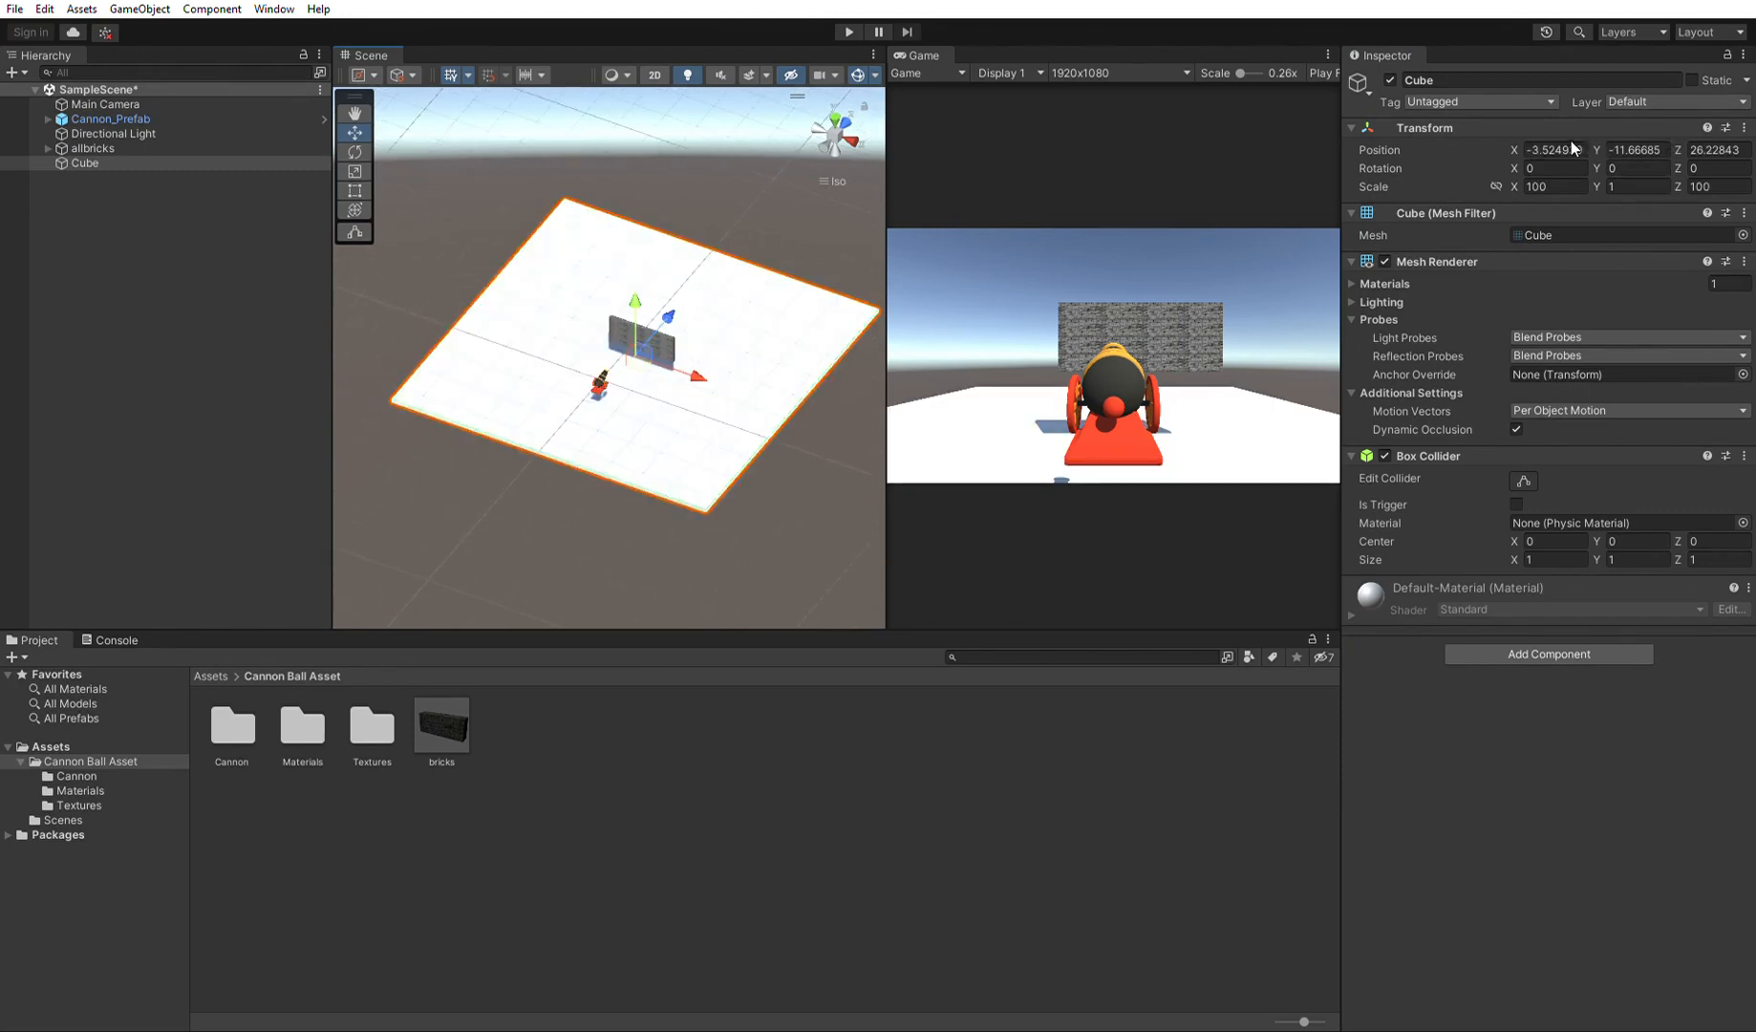
Raise the ground cube beneath the cannon and brick wall to about Y -2.6.
right_click_drag(665, 457, 636, 386)
scroll(636, 390, "up", 10)
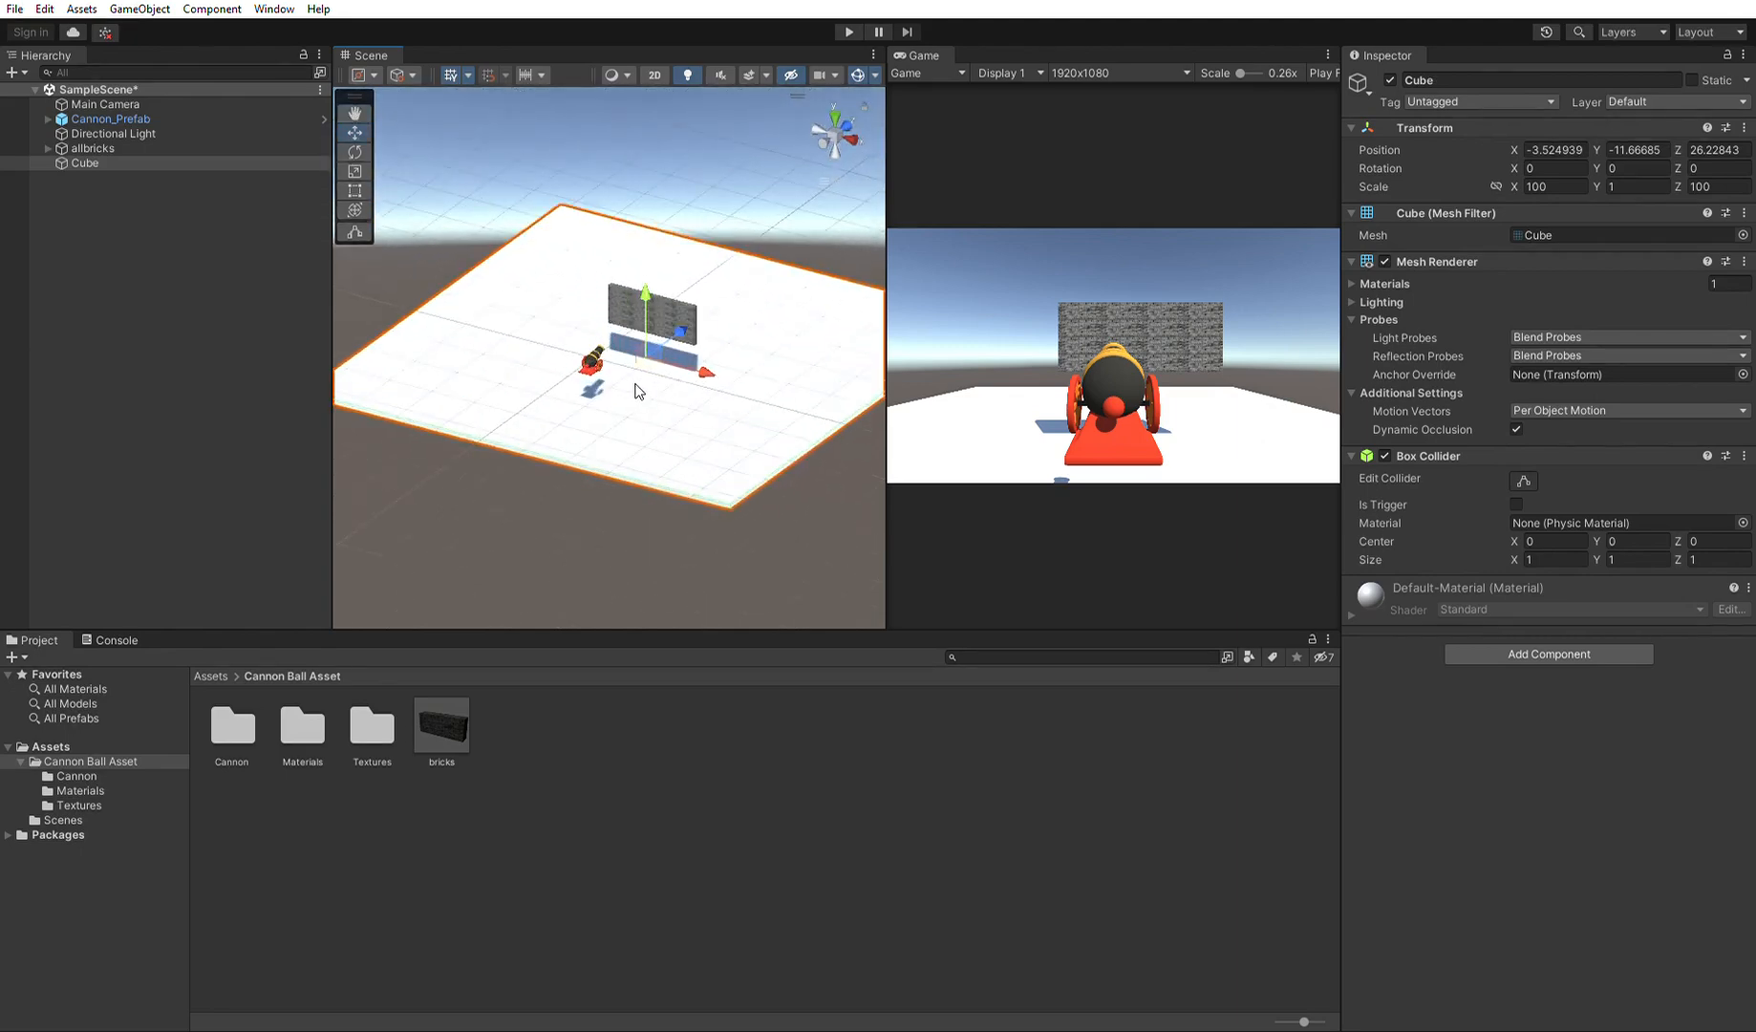
left_click_drag(665, 271, 686, 225)
scroll(638, 405, "up", 15)
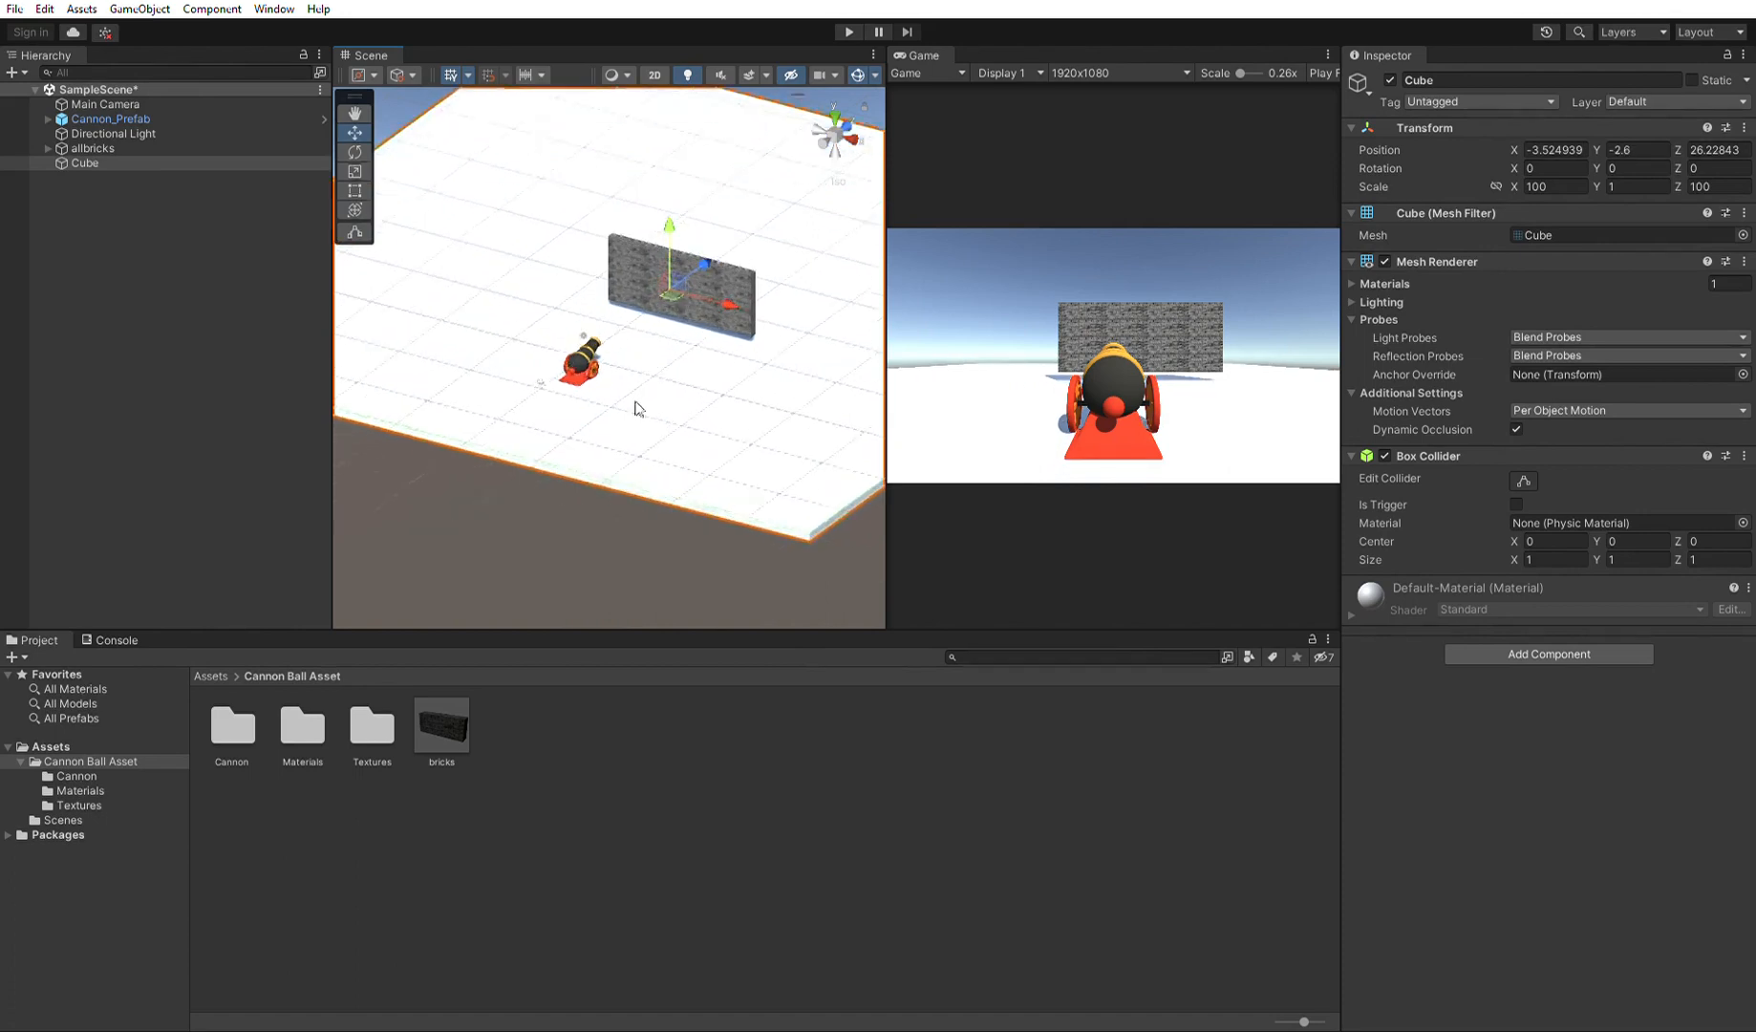
Check the cannon and wall against the raised ground and run the scene briefly to test how the wall settles.
scroll(626, 403, "up", 8)
scroll(647, 369, "down", 12)
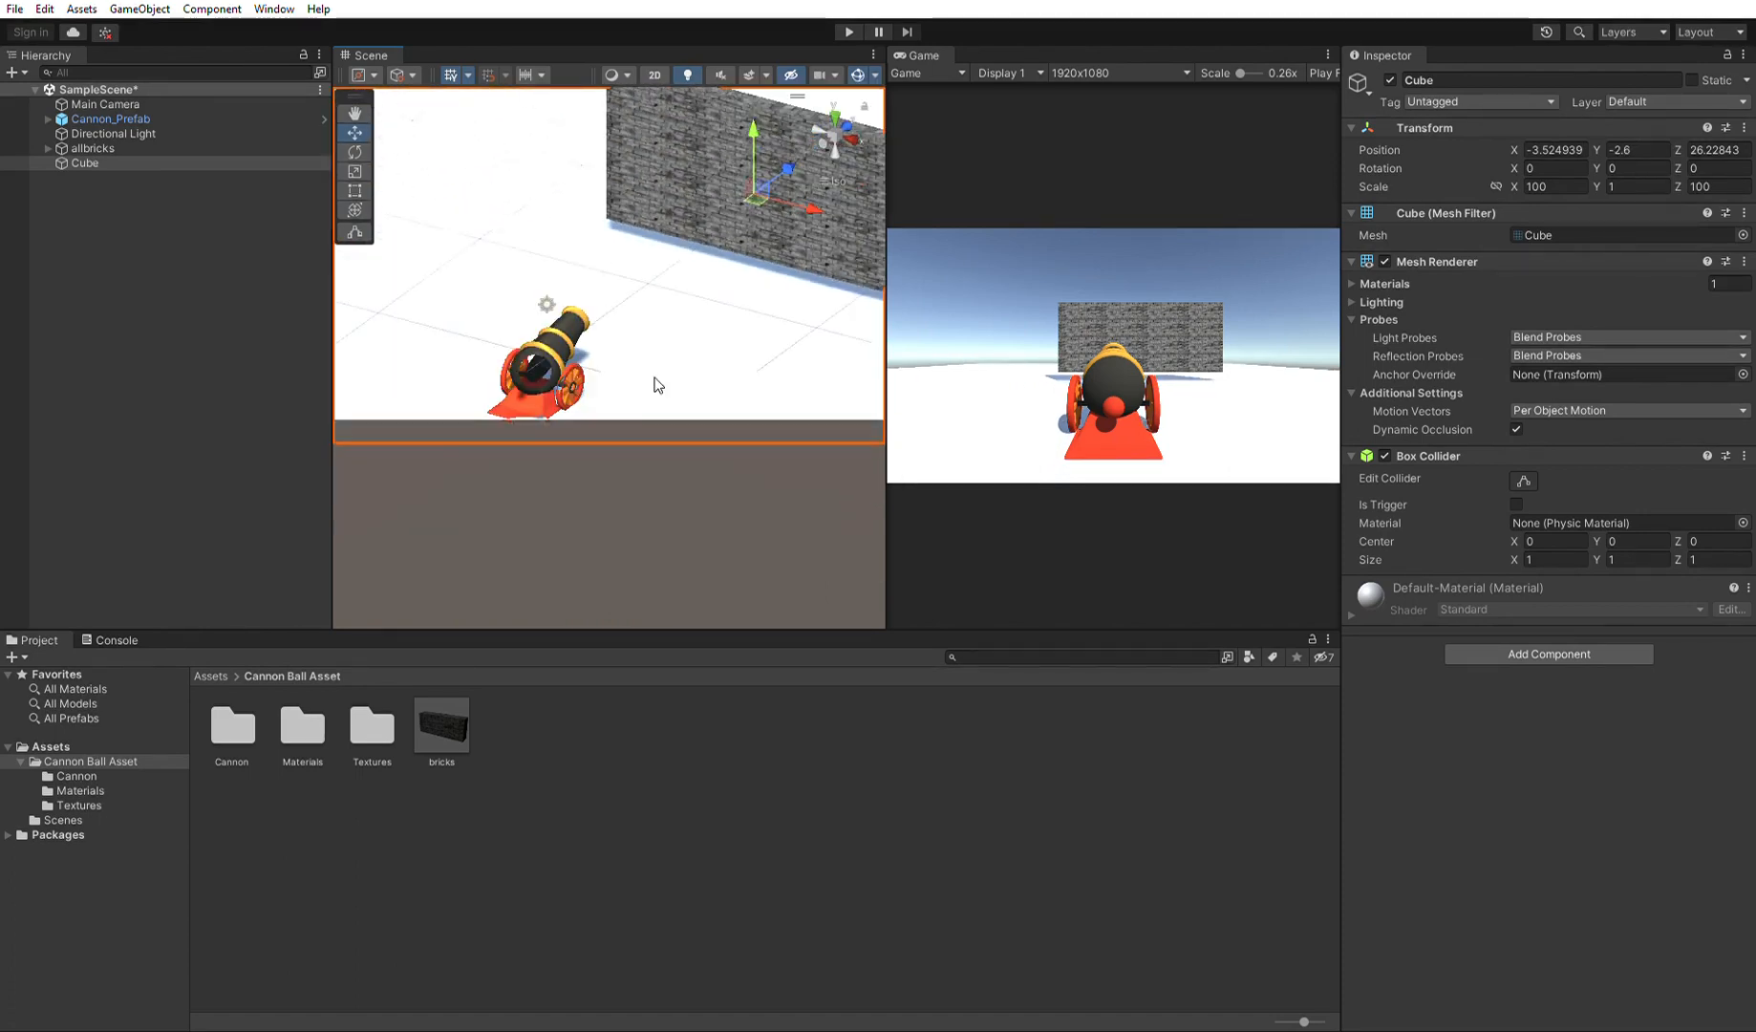
left_click_drag(652, 347, 698, 262, "alt")
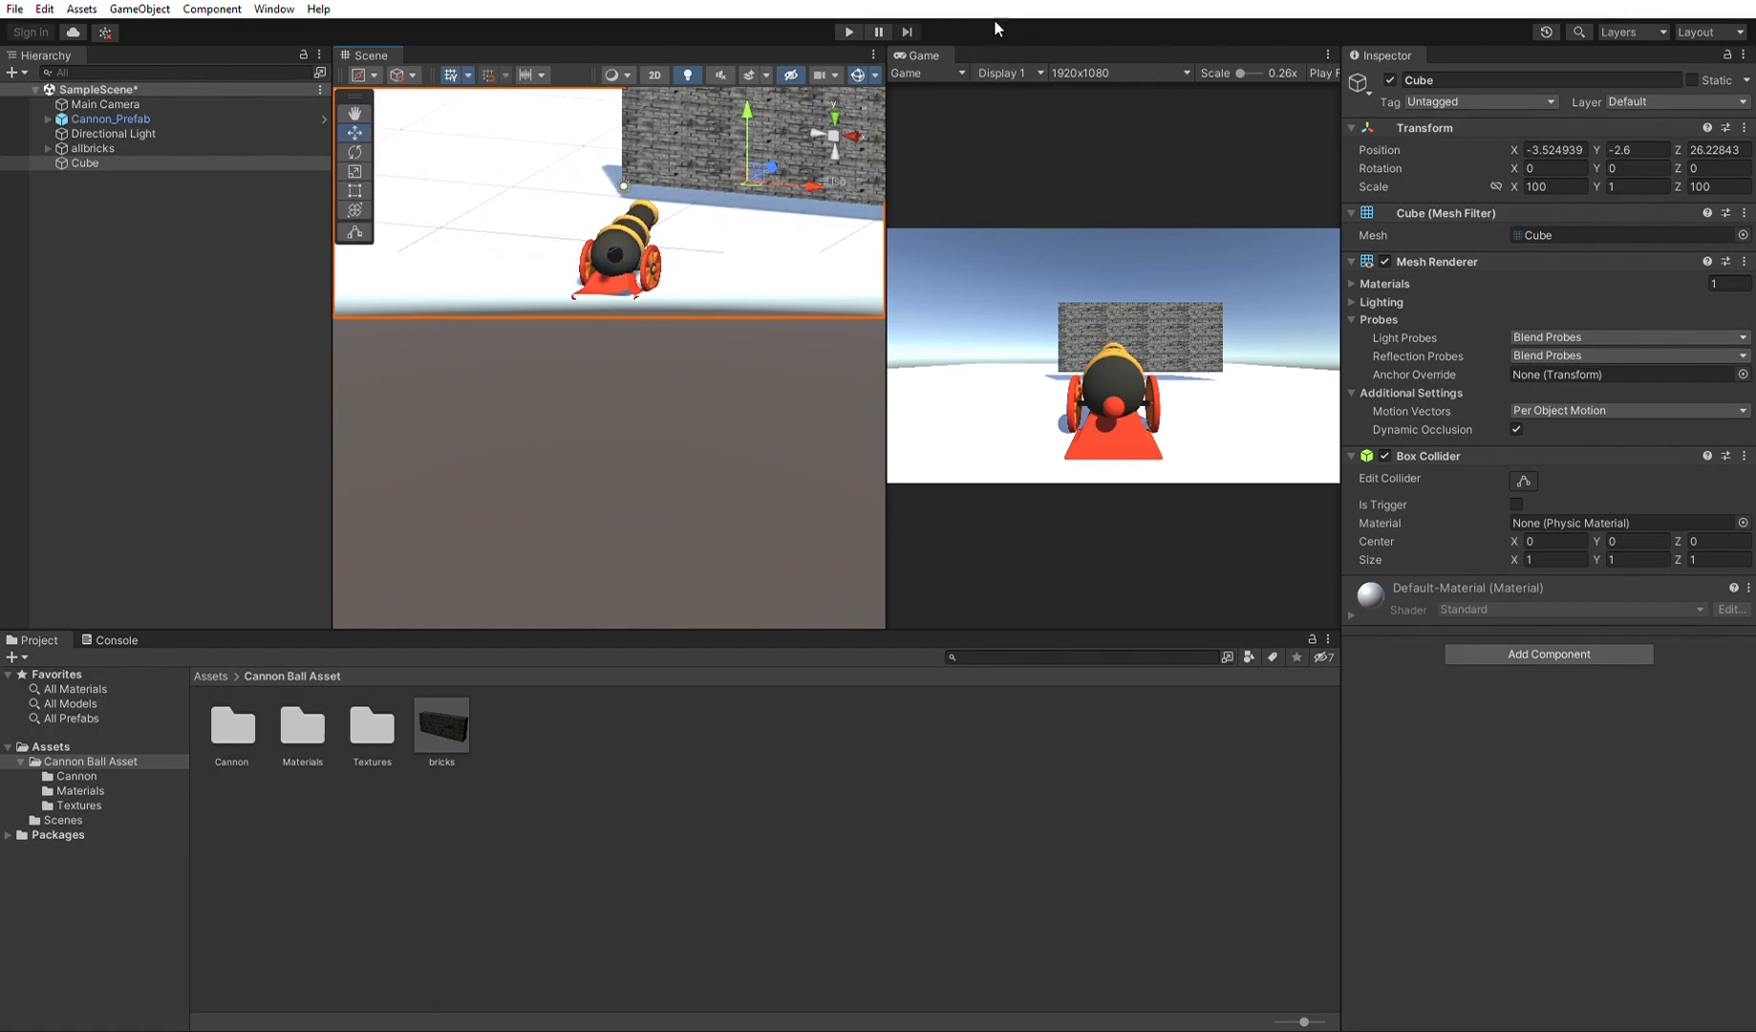
left_click(849, 32)
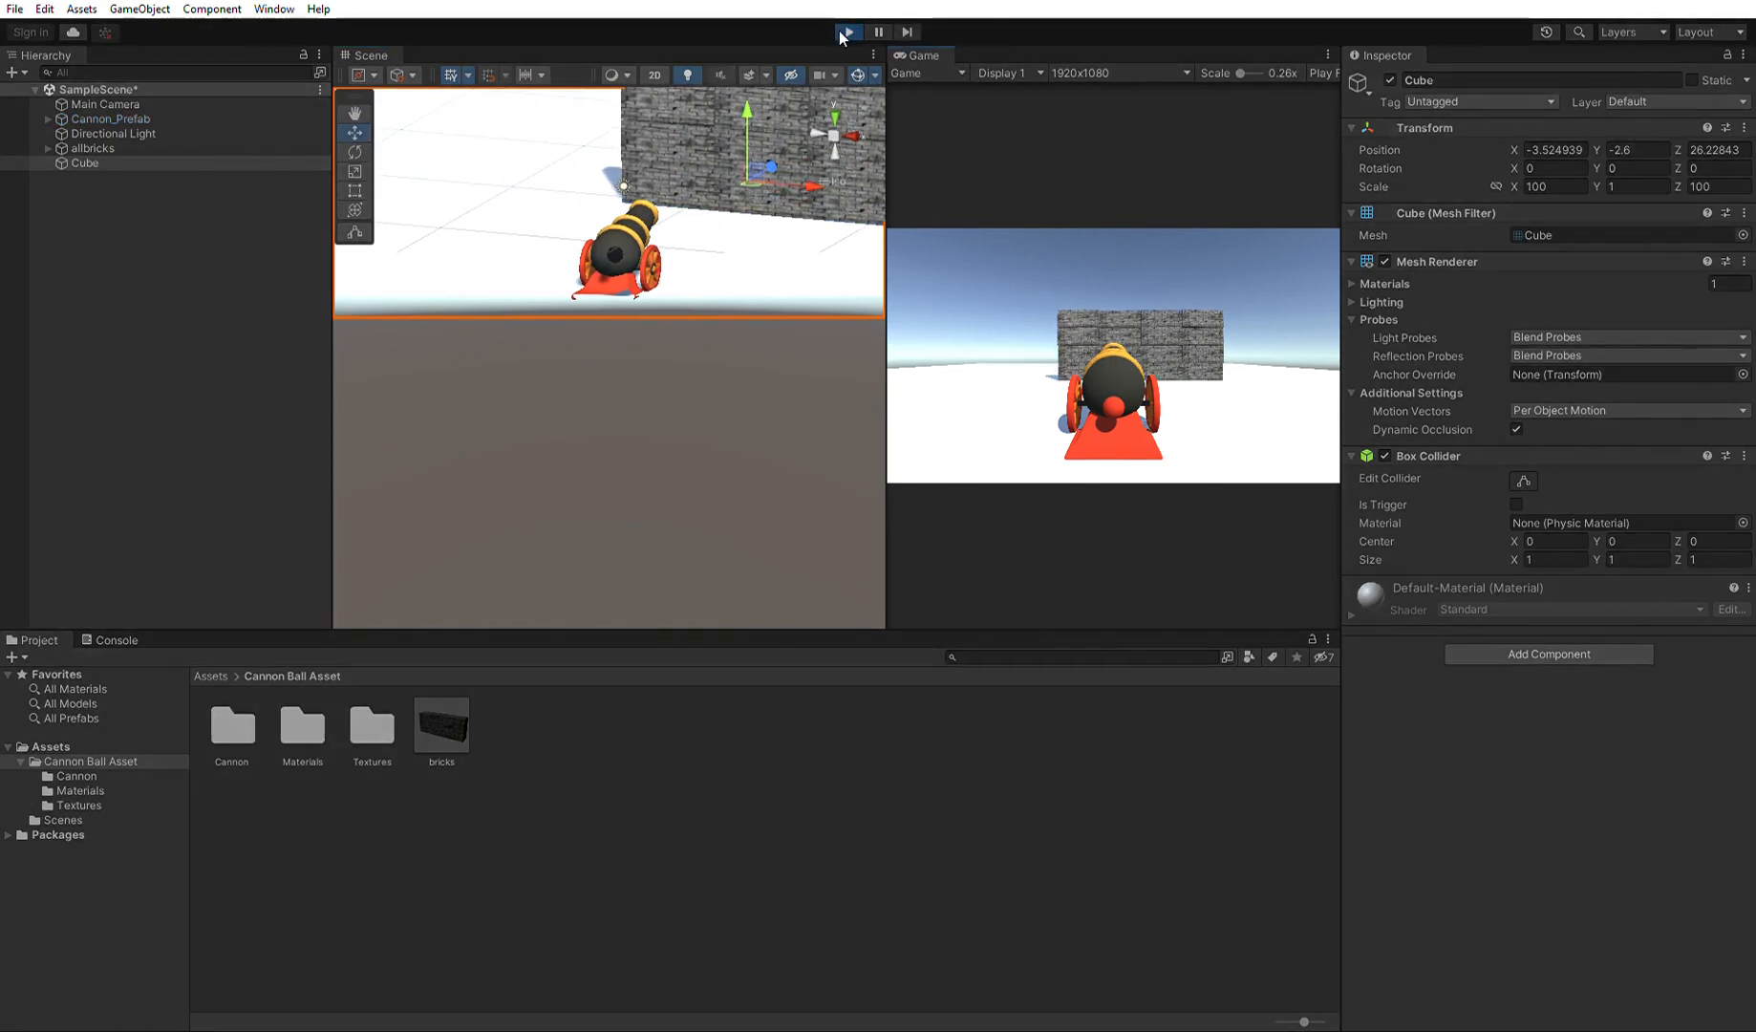
left_click(835, 36)
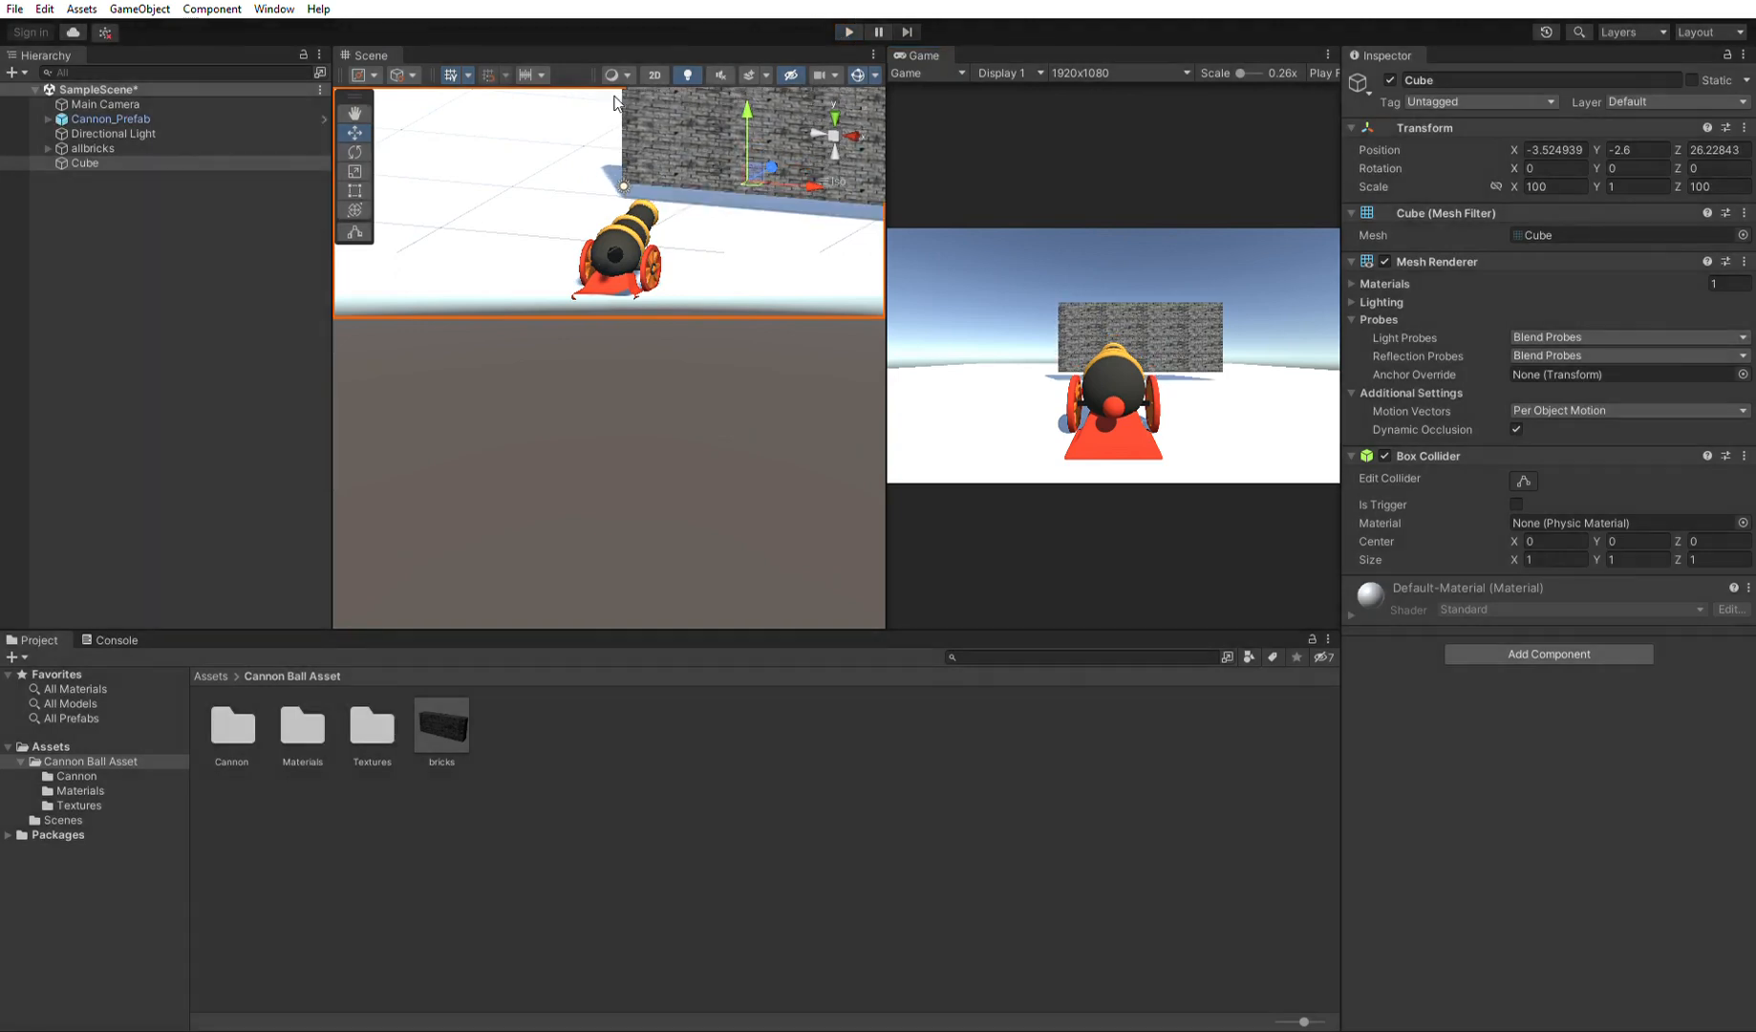
Lower the allbricks wall towards the ground to about Y 2.31.
left_click_drag(681, 198, 669, 208, "alt")
left_click_drag(638, 204, 600, 227, "alt")
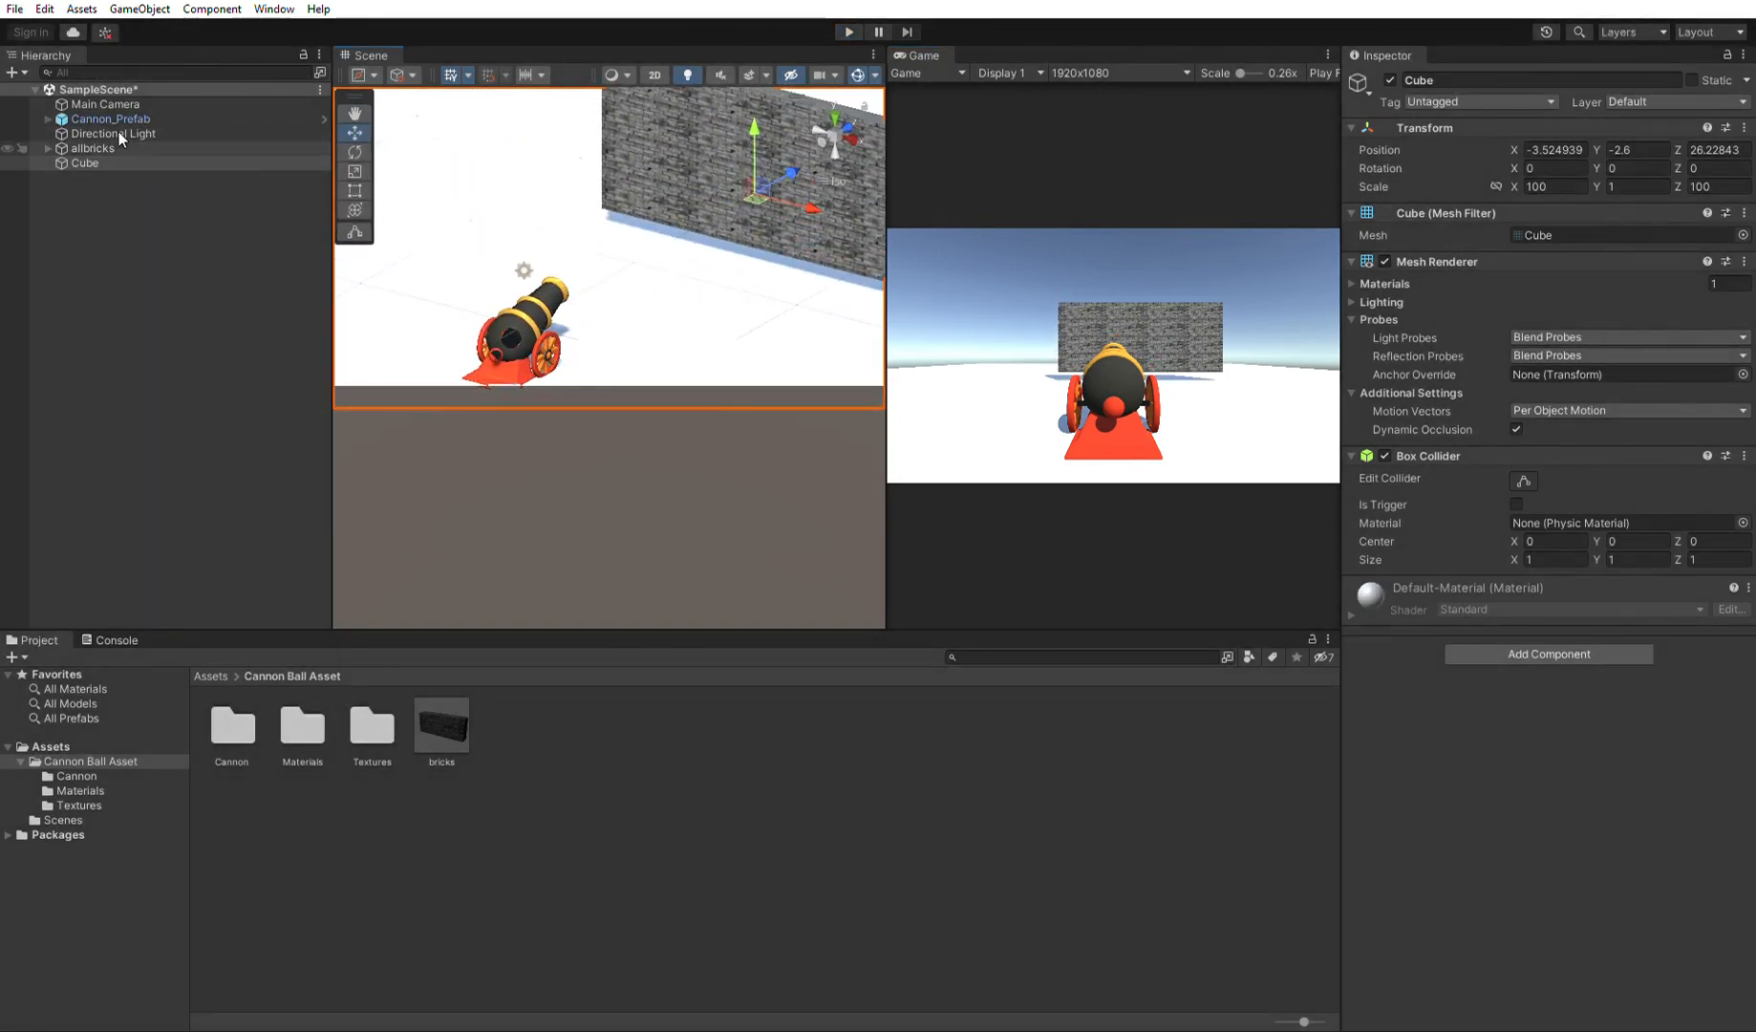
left_click(95, 148)
left_click_drag(770, 95, 771, 110)
scroll(659, 312, "down", 7)
scroll(657, 317, "down", 2)
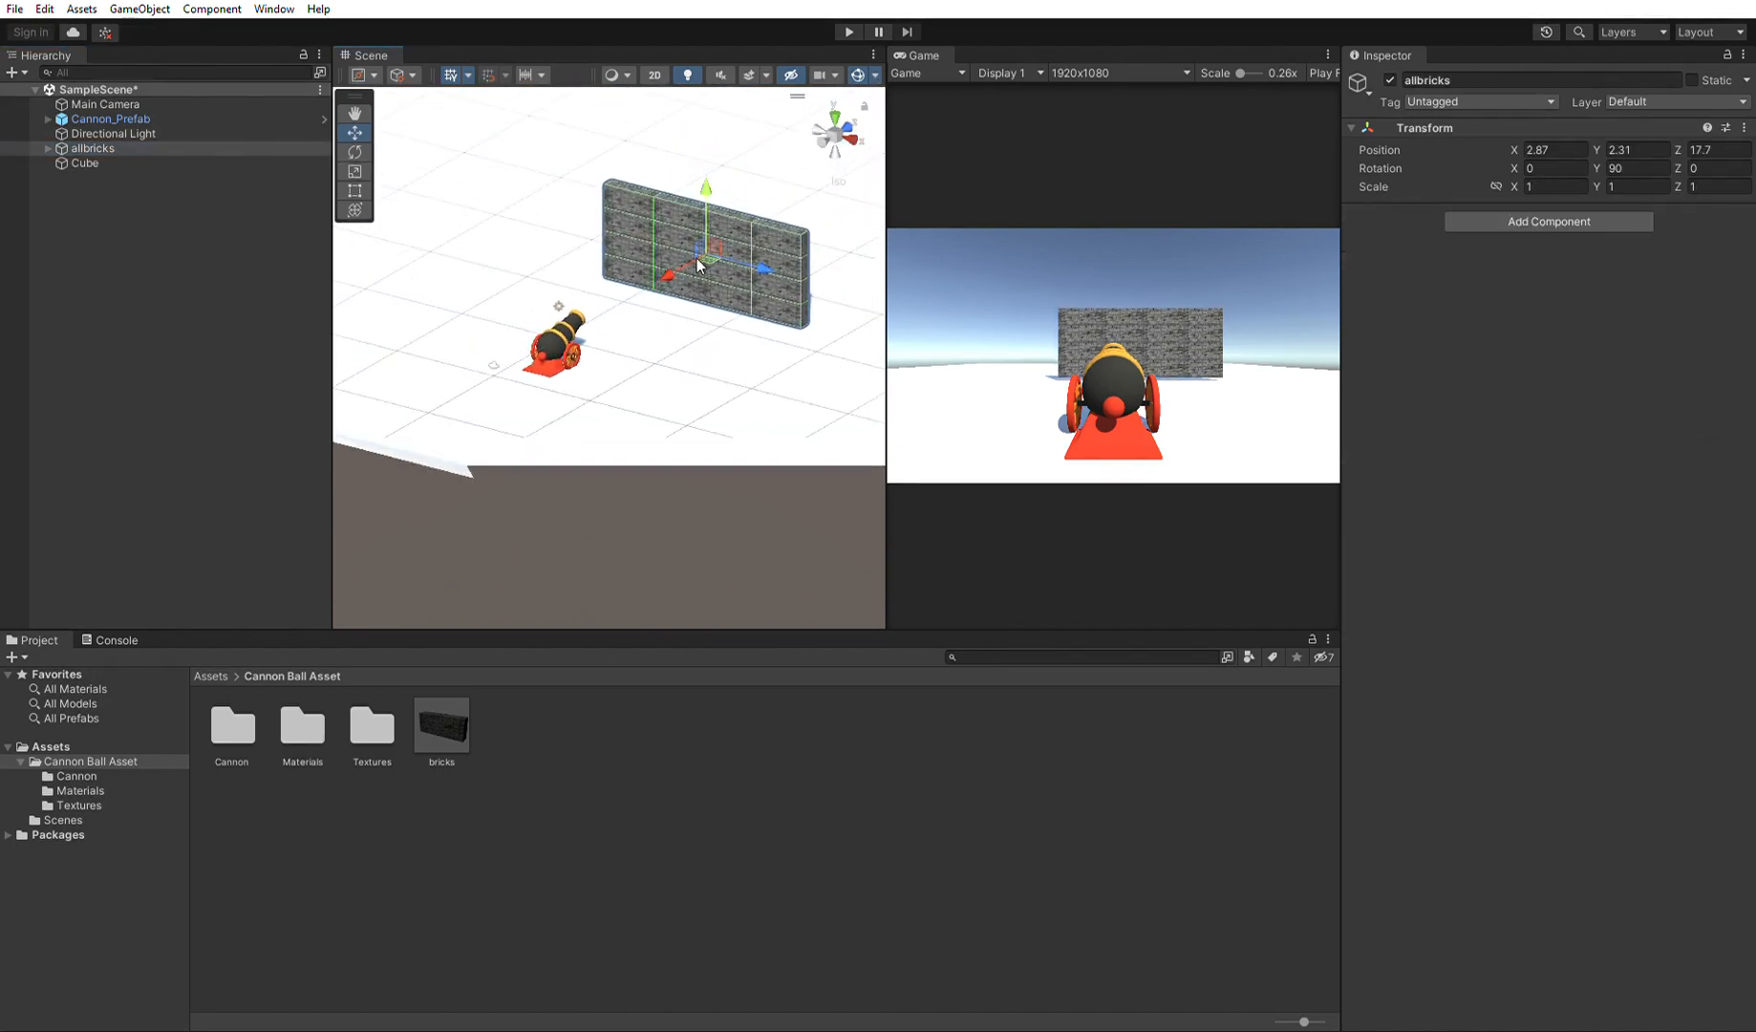
scroll(534, 344, "down", 3)
Move the Main Camera up and closer behind the cannon, to about Y 1.92 and Z -5.28.
left_click(514, 353)
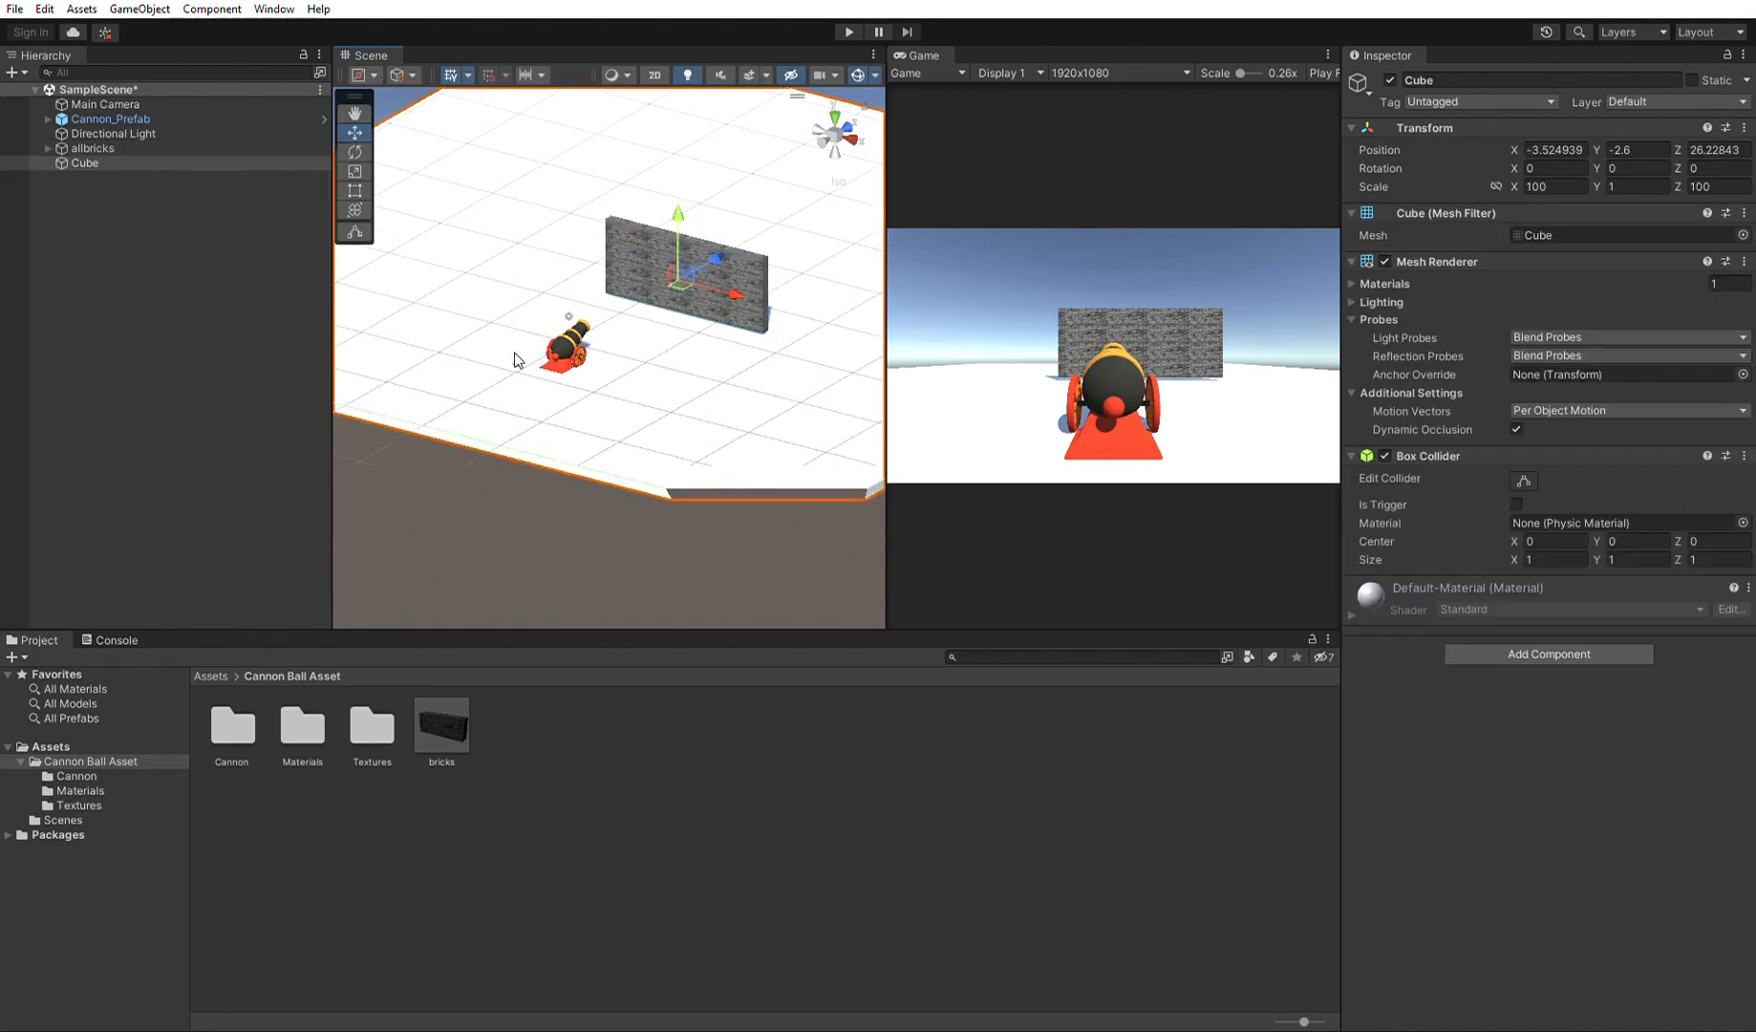
scroll(716, 260, "down", 3)
left_click_drag(730, 279, 478, 307, "alt")
left_click(475, 315)
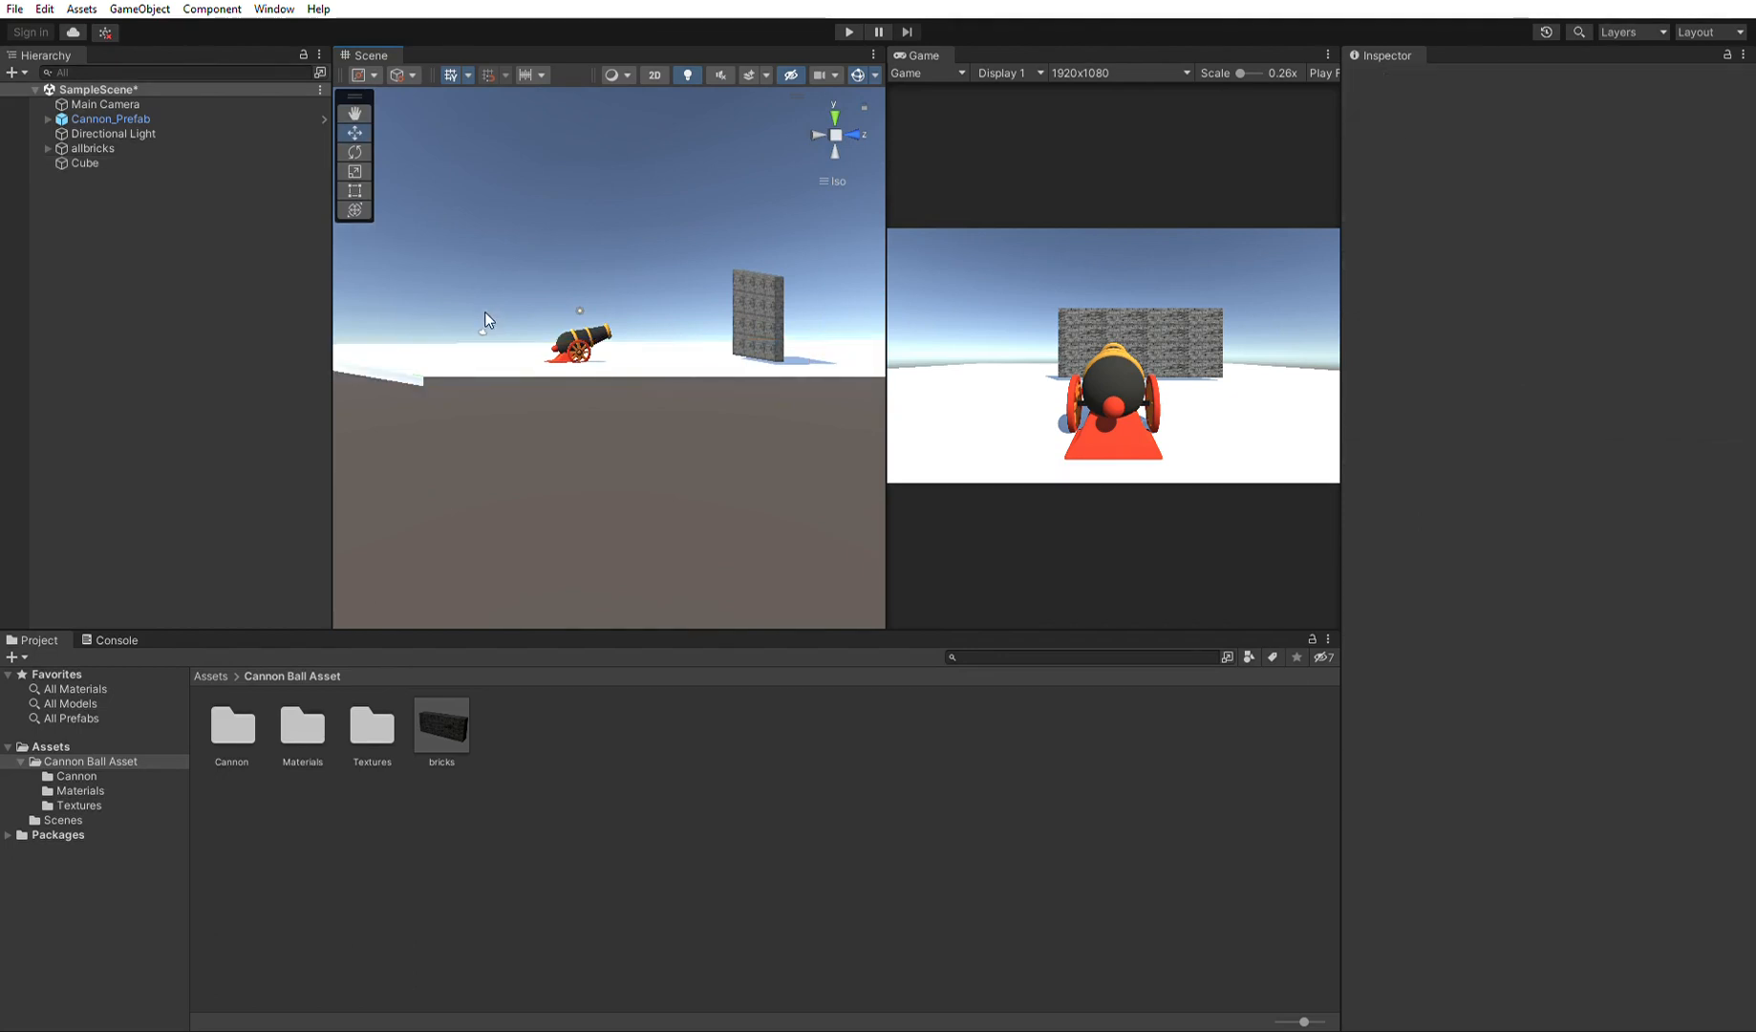
left_click(487, 322)
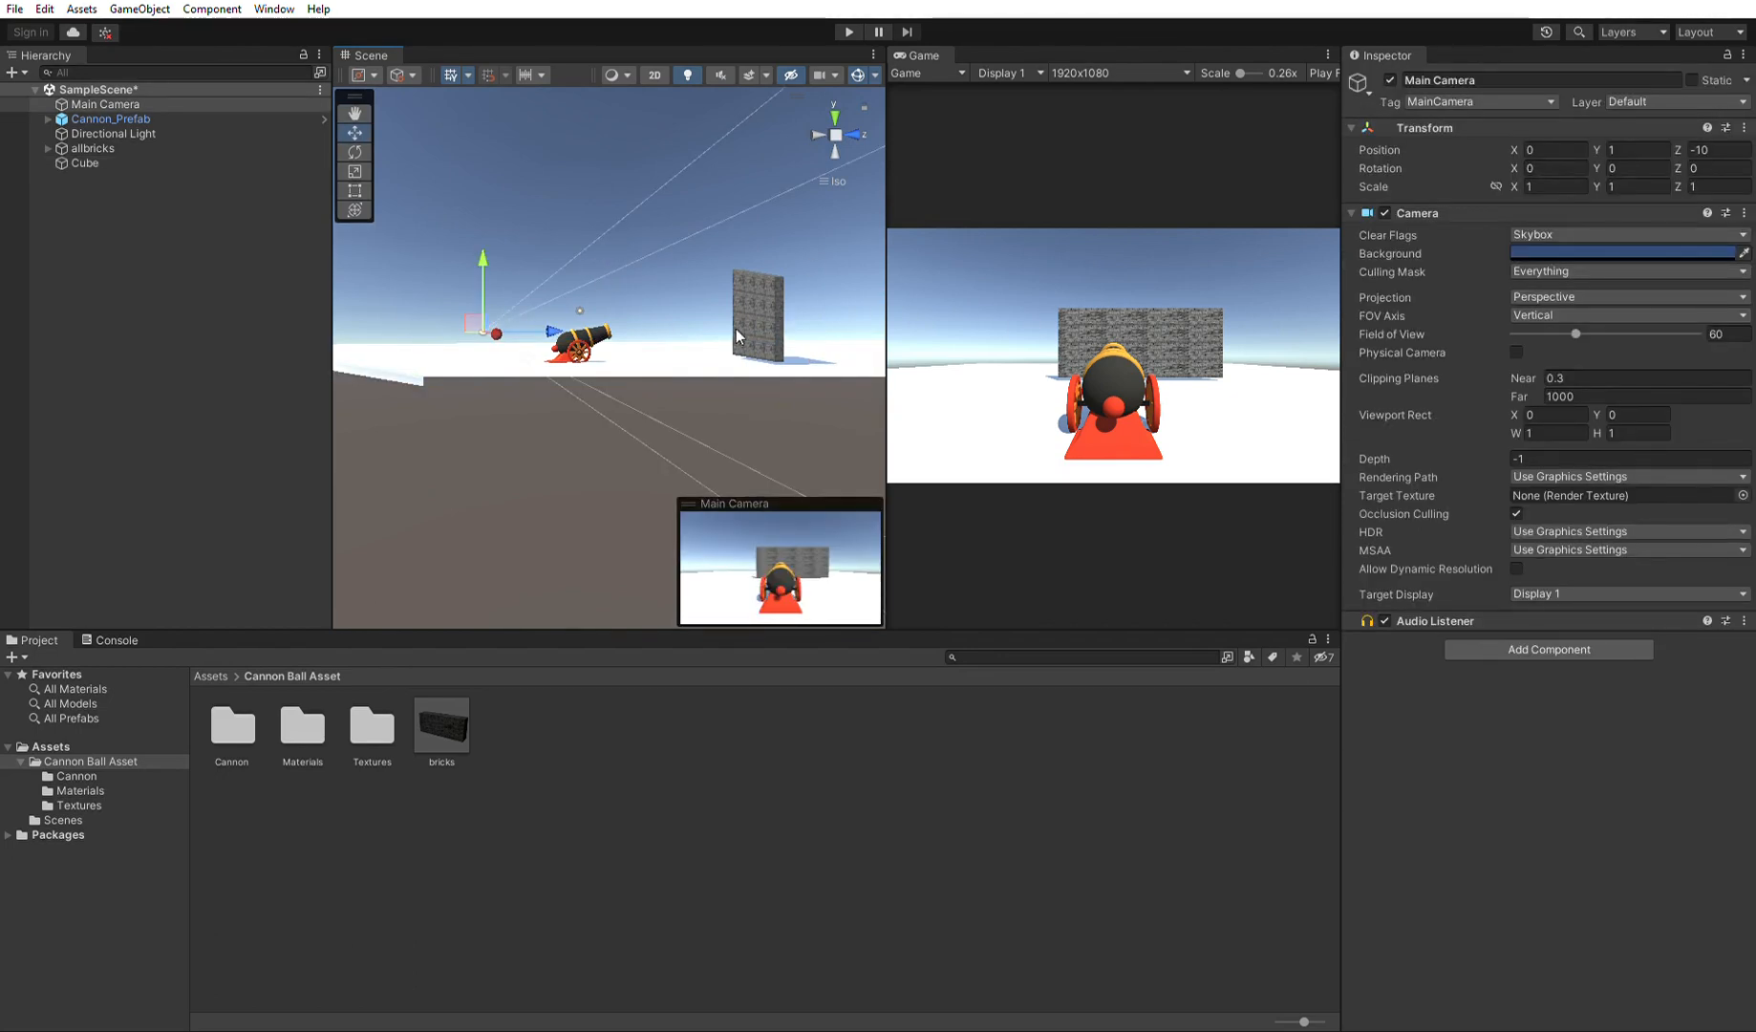
left_click(566, 308)
left_click(482, 315)
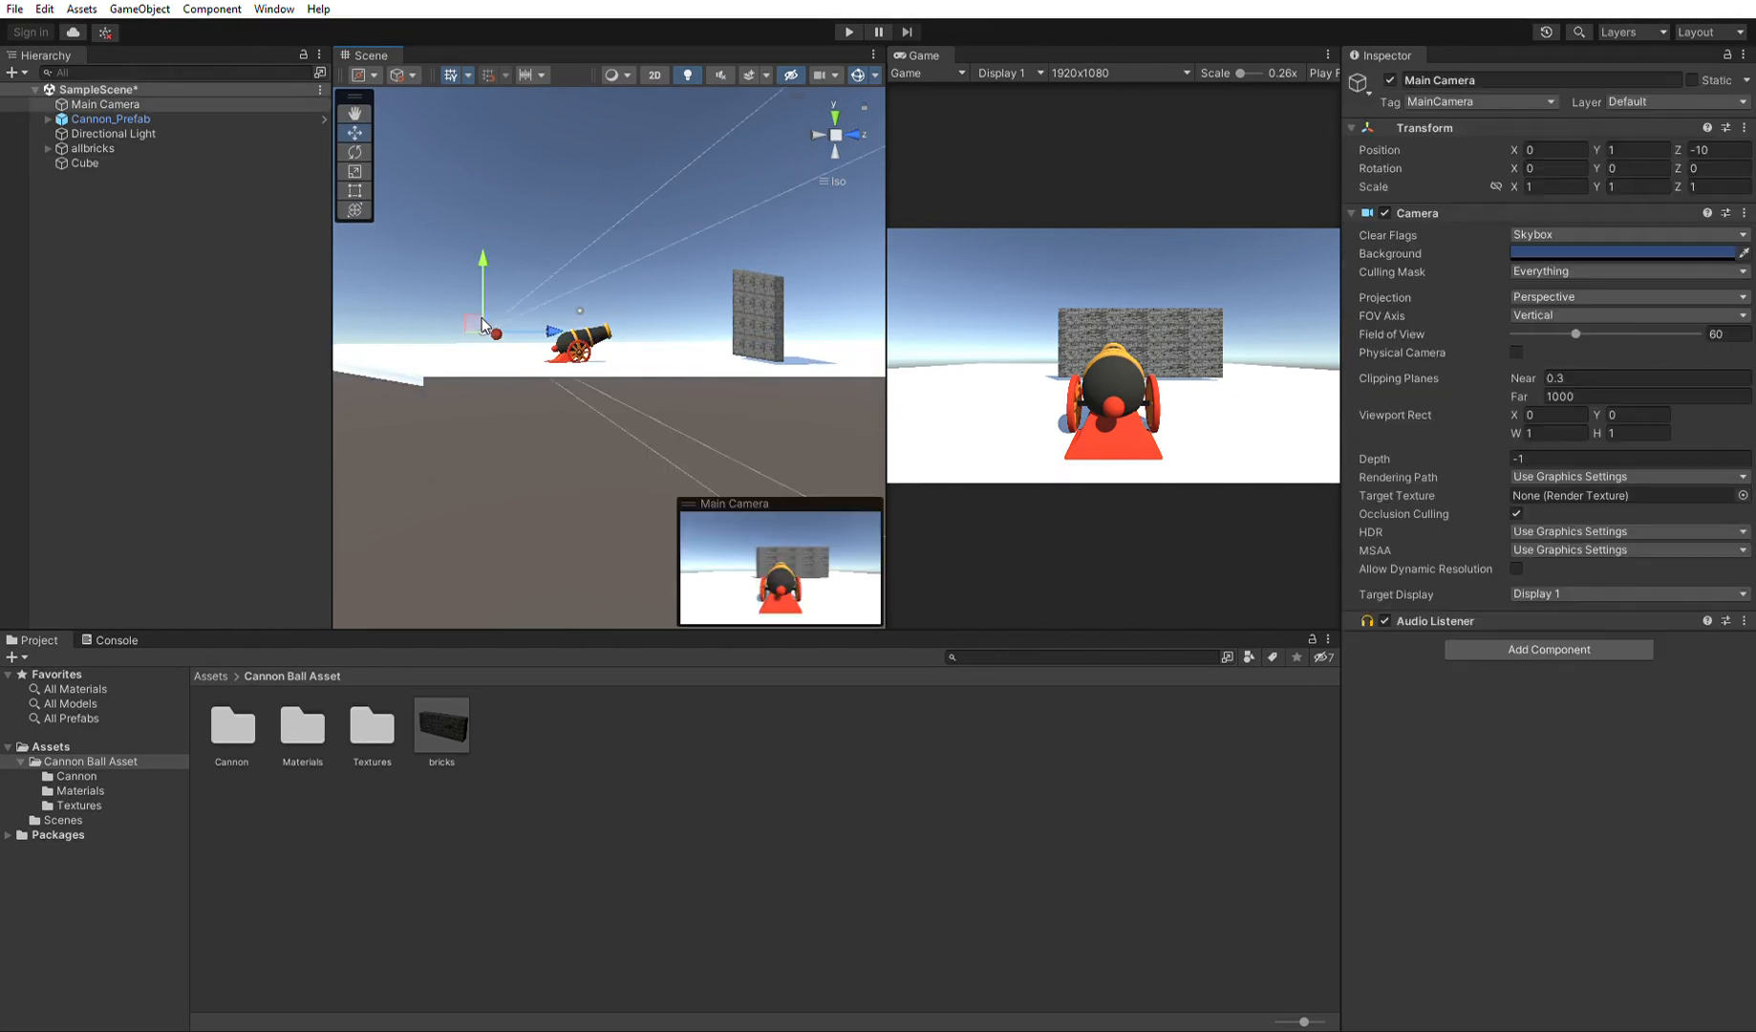
left_click_drag(550, 327, 626, 315)
left_click_drag(553, 245, 551, 232)
left_click_drag(619, 320, 601, 301)
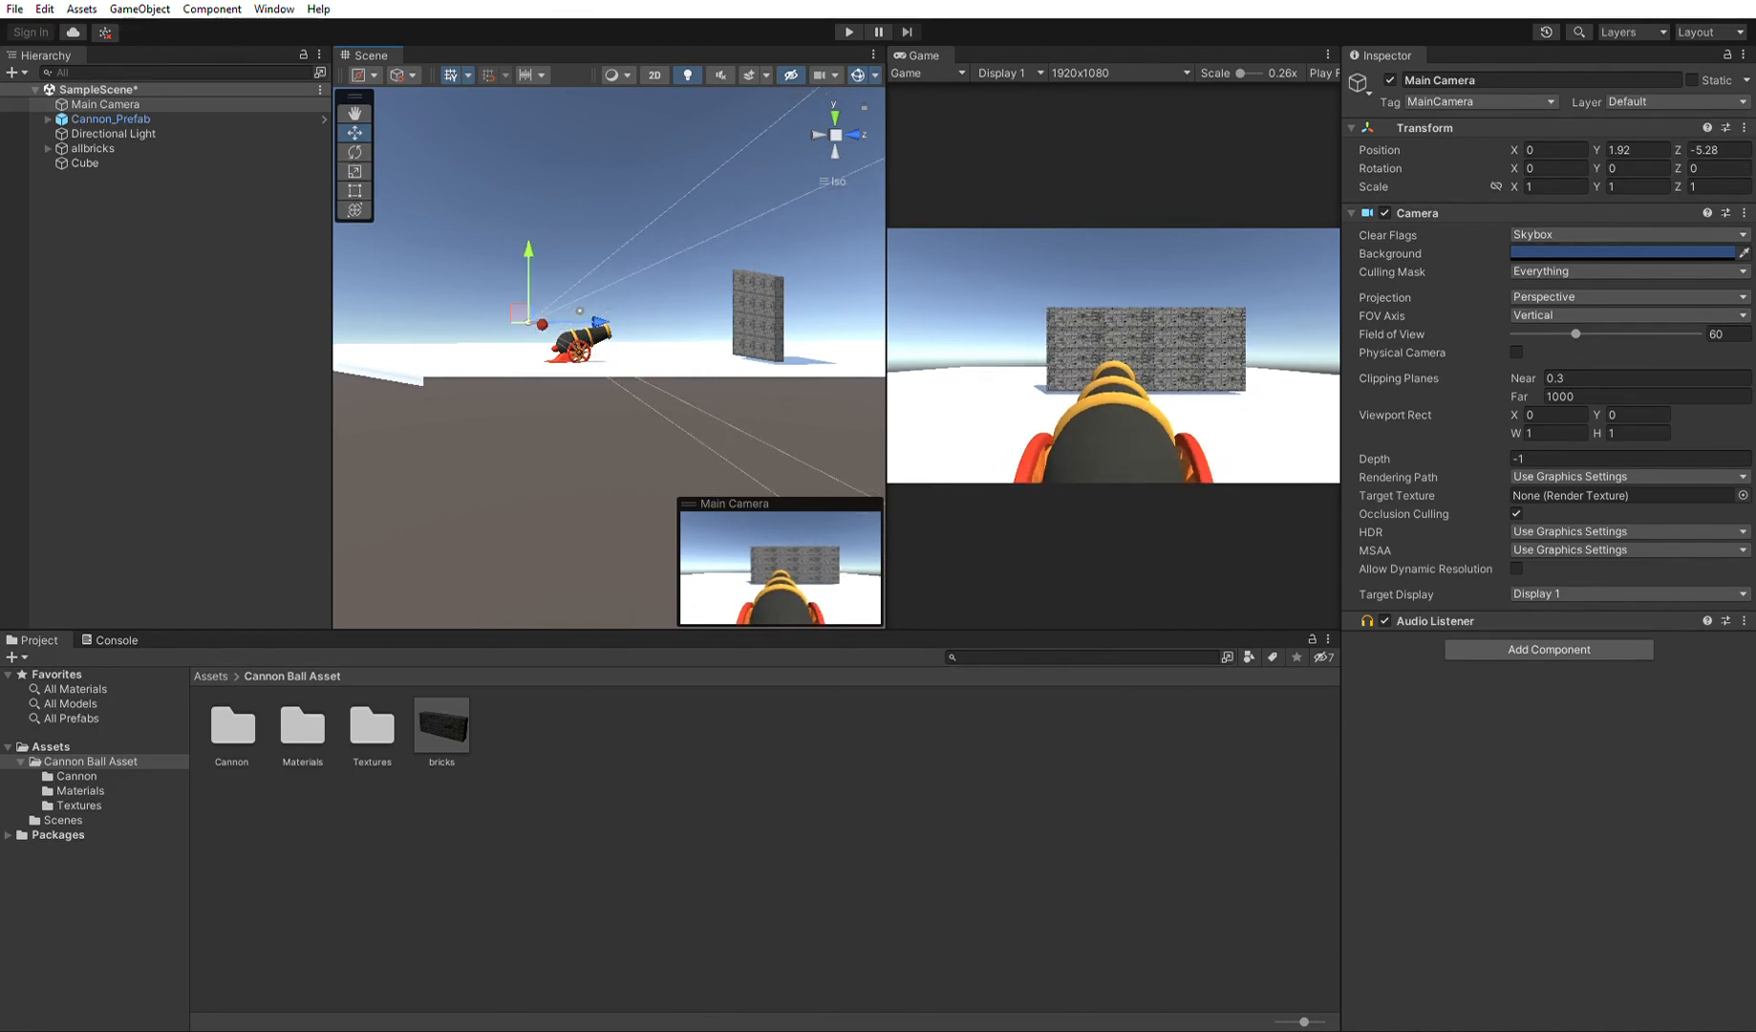
Save the scene and run it briefly to test the wall from the new camera position.
key("ctrl+s")
left_click(849, 31)
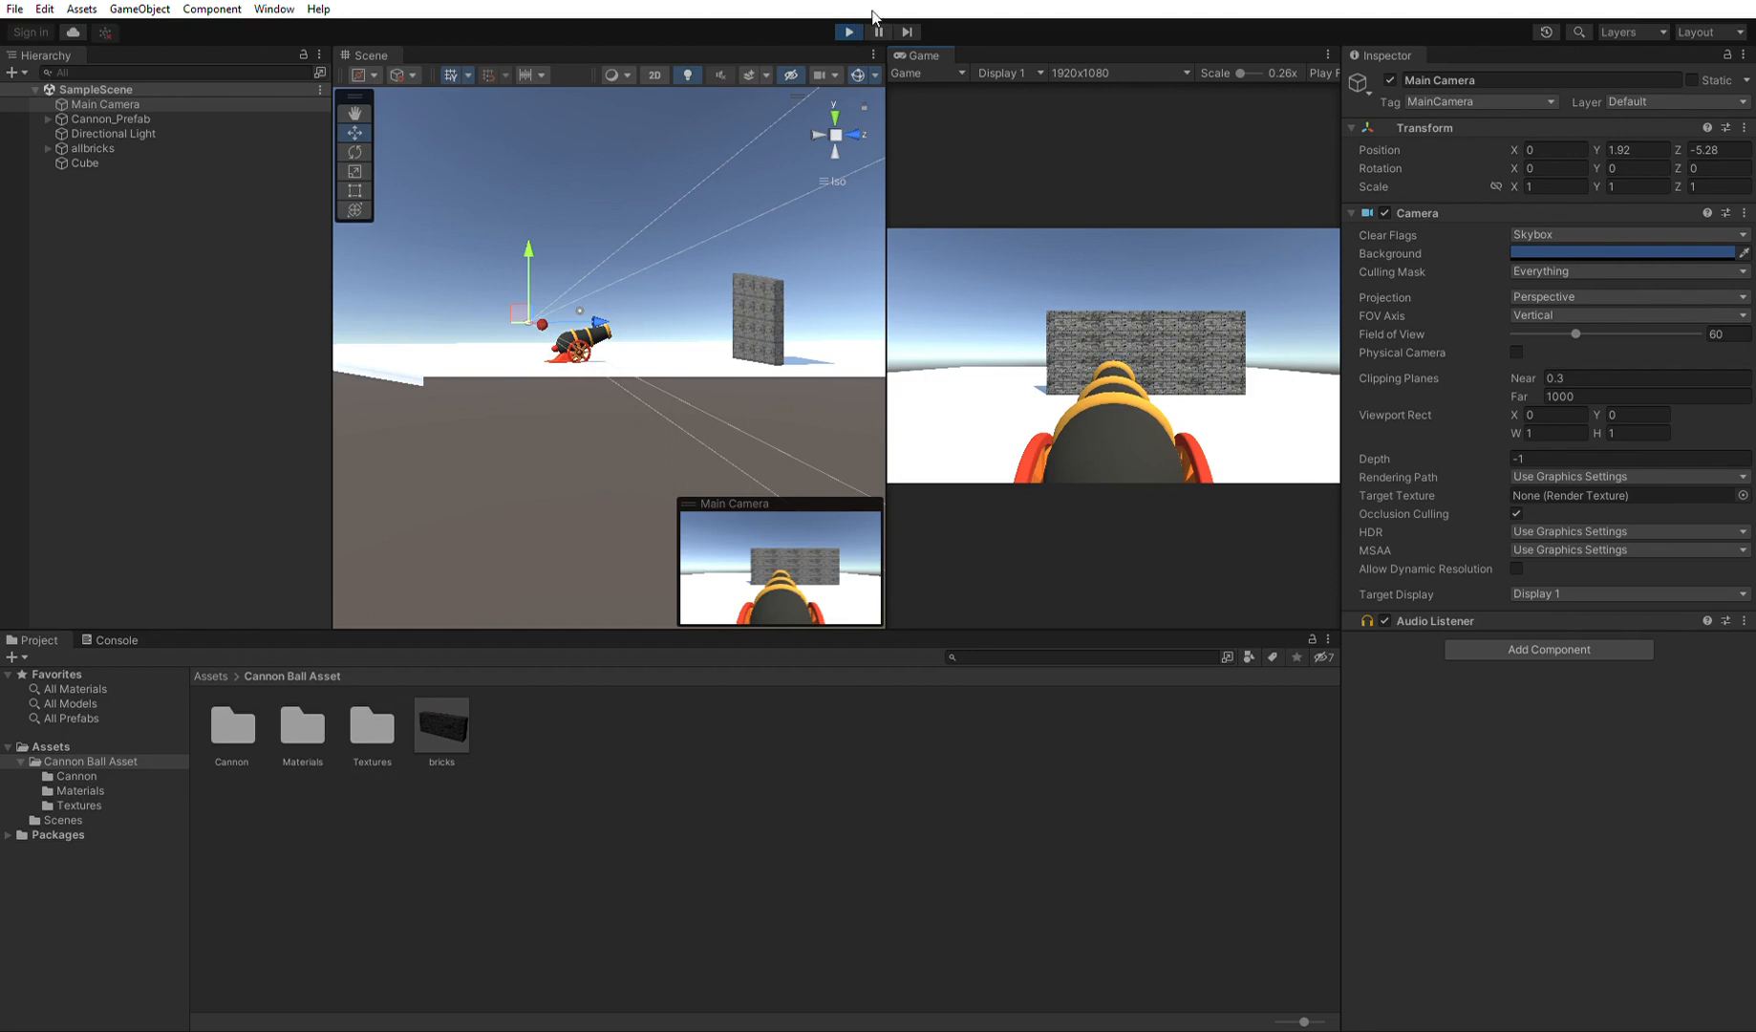
left_click(851, 32)
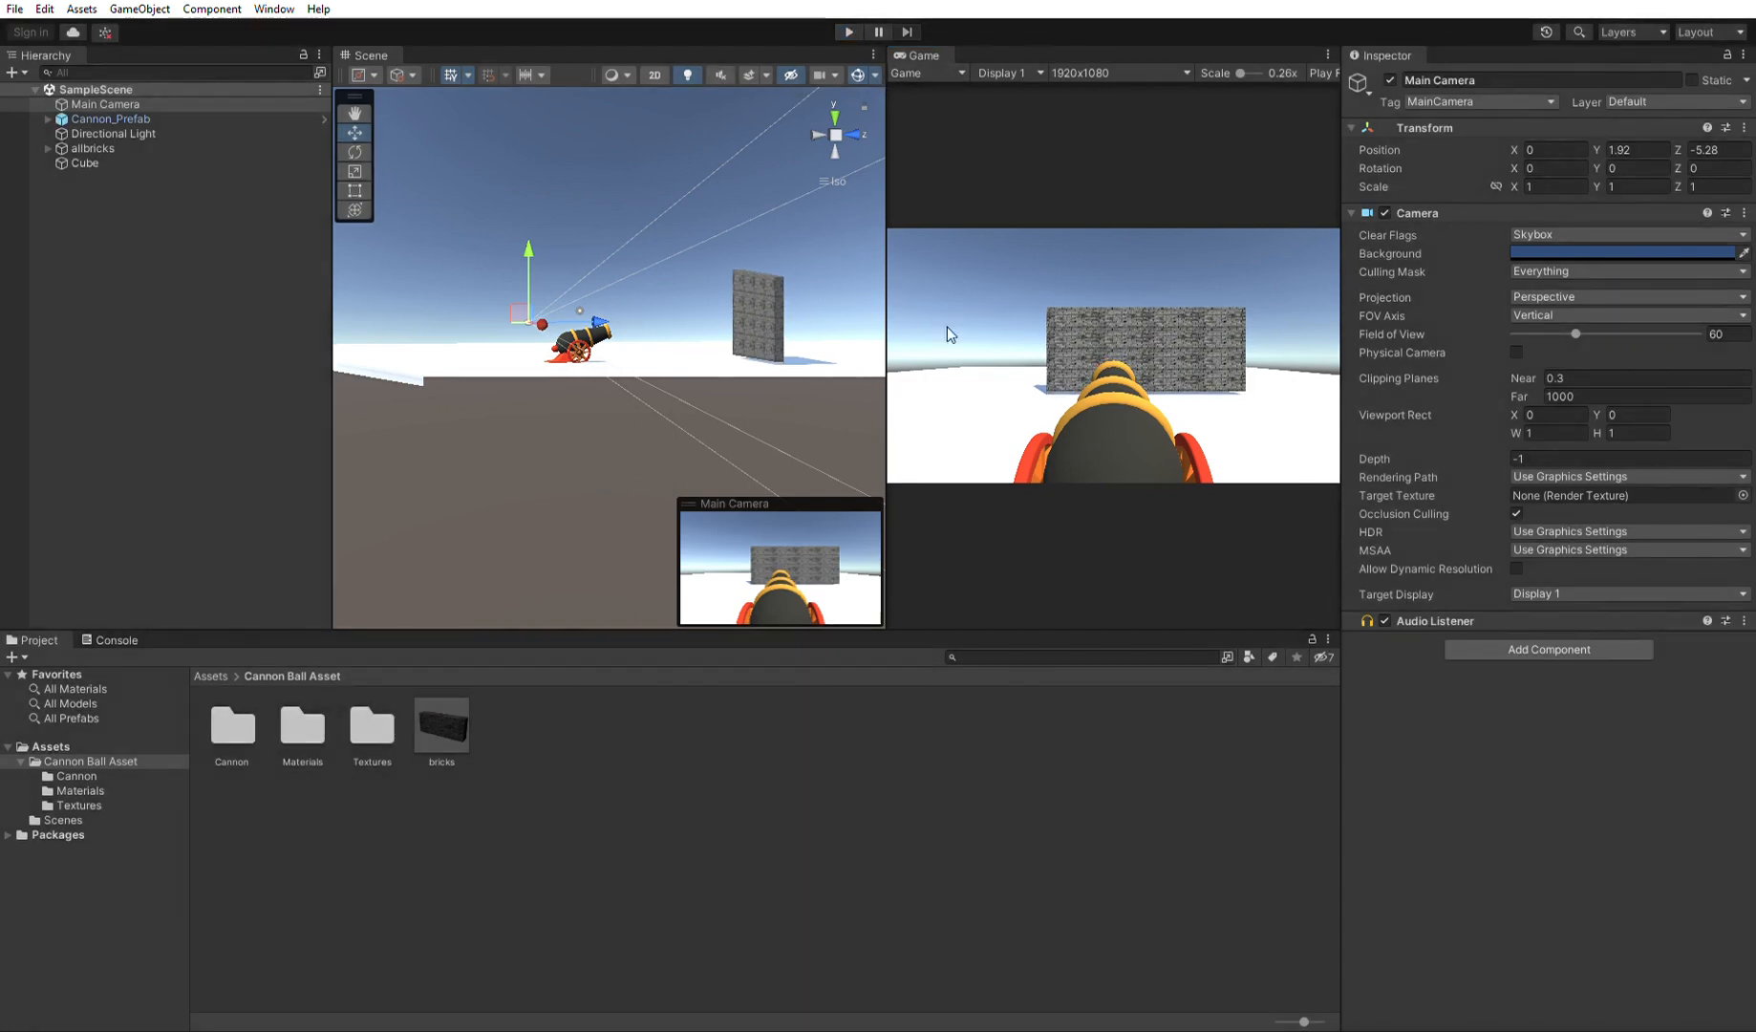
Inspect the bricks (15) block in the wall and collapse the allbricks group in the hierarchy.
left_click_drag(770, 289, 761, 358, "alt")
left_click(686, 281)
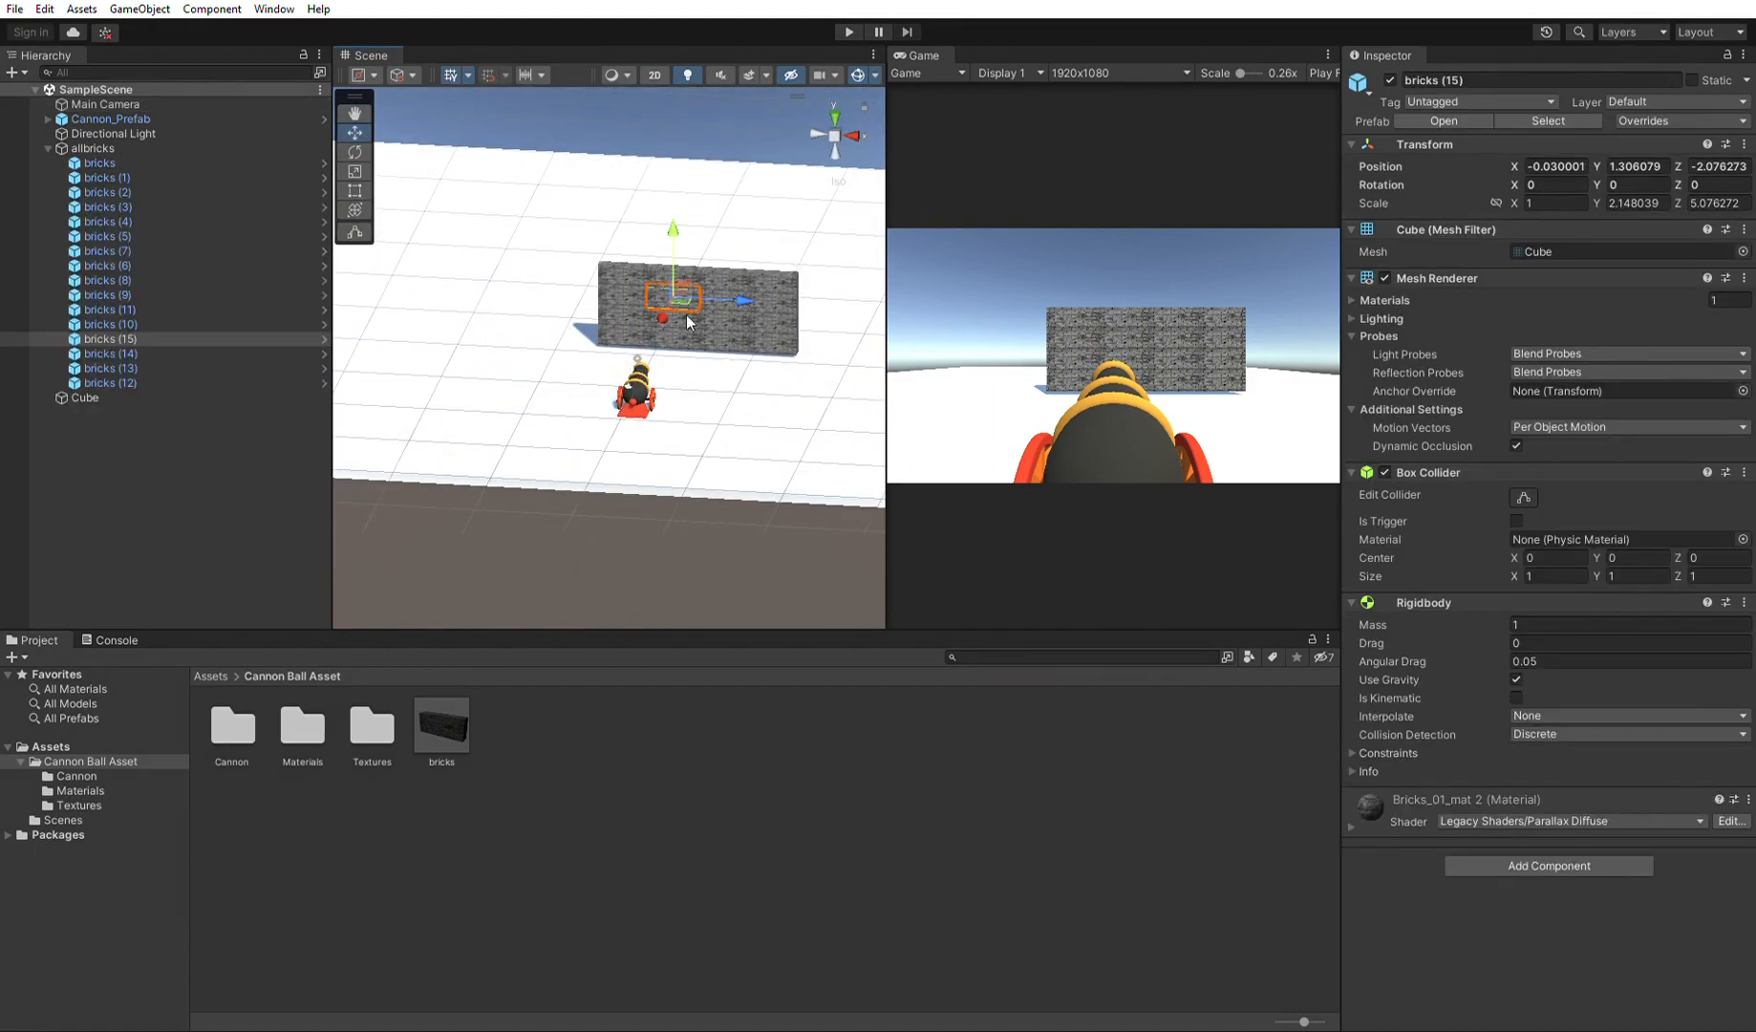
left_click(637, 549)
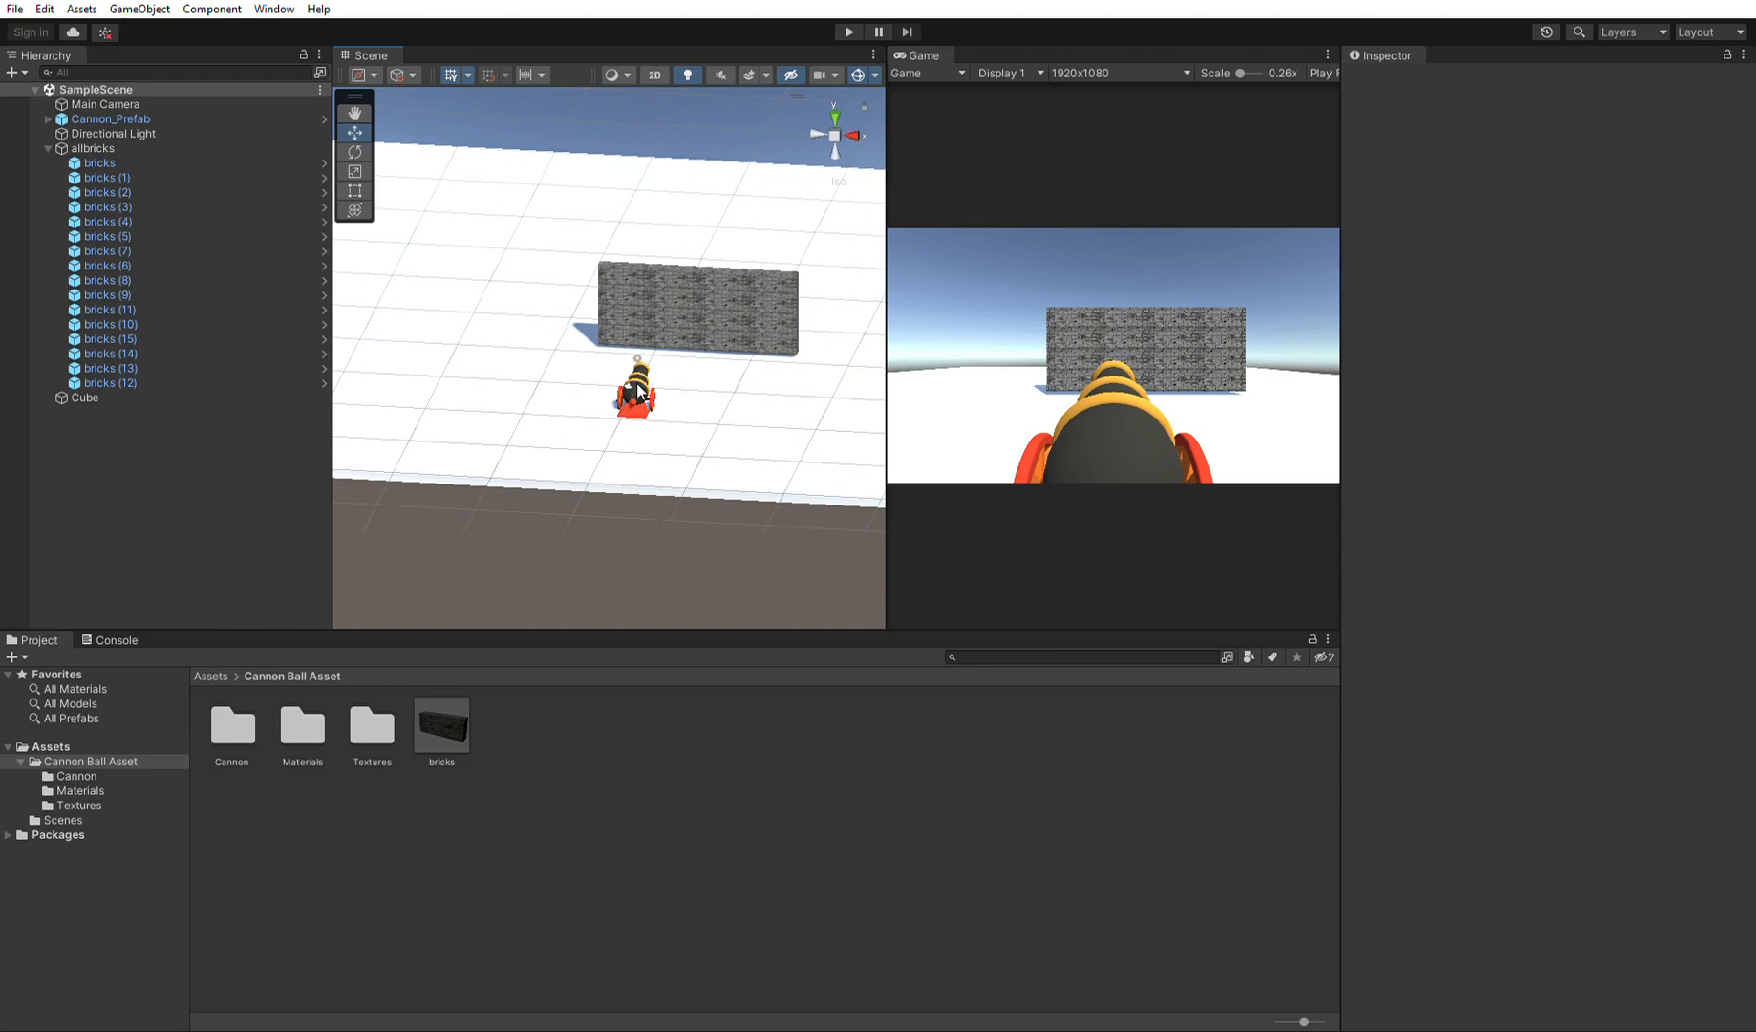
scroll(573, 417, "up", 2)
left_click(47, 148)
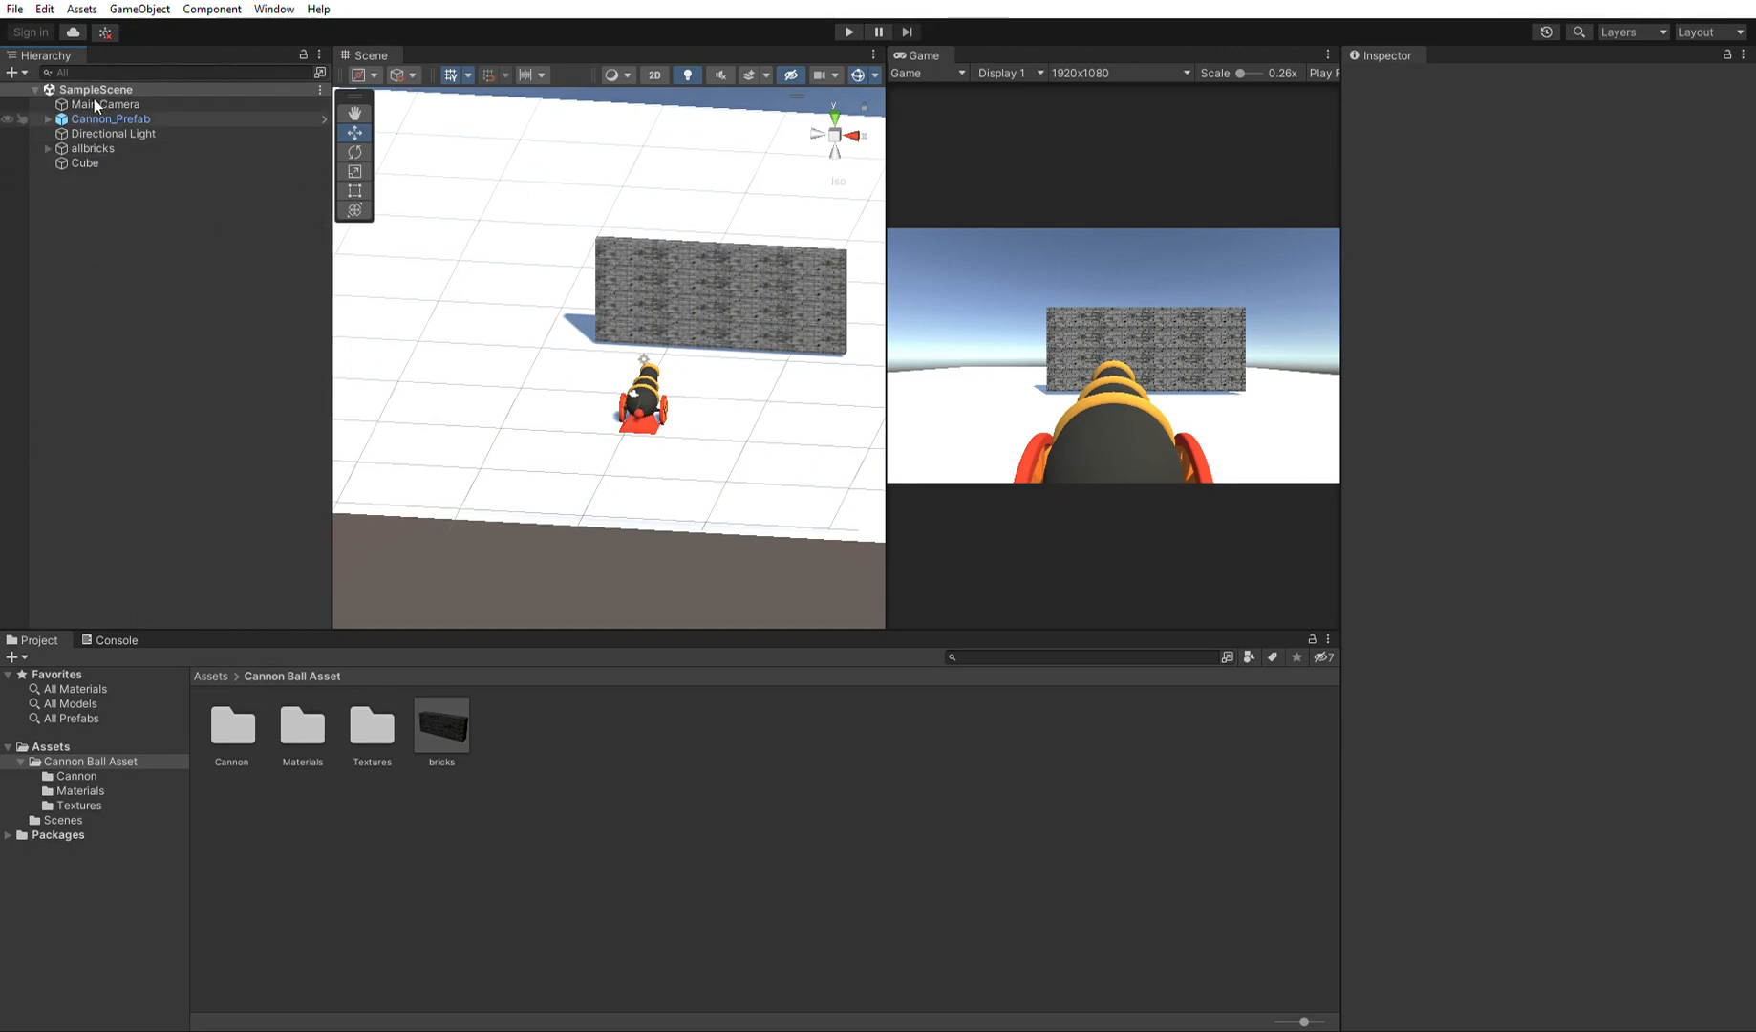
Add a new script named cannoncontroler02 to Cannon_Prefab and open the script for editing.
left_click(90, 116)
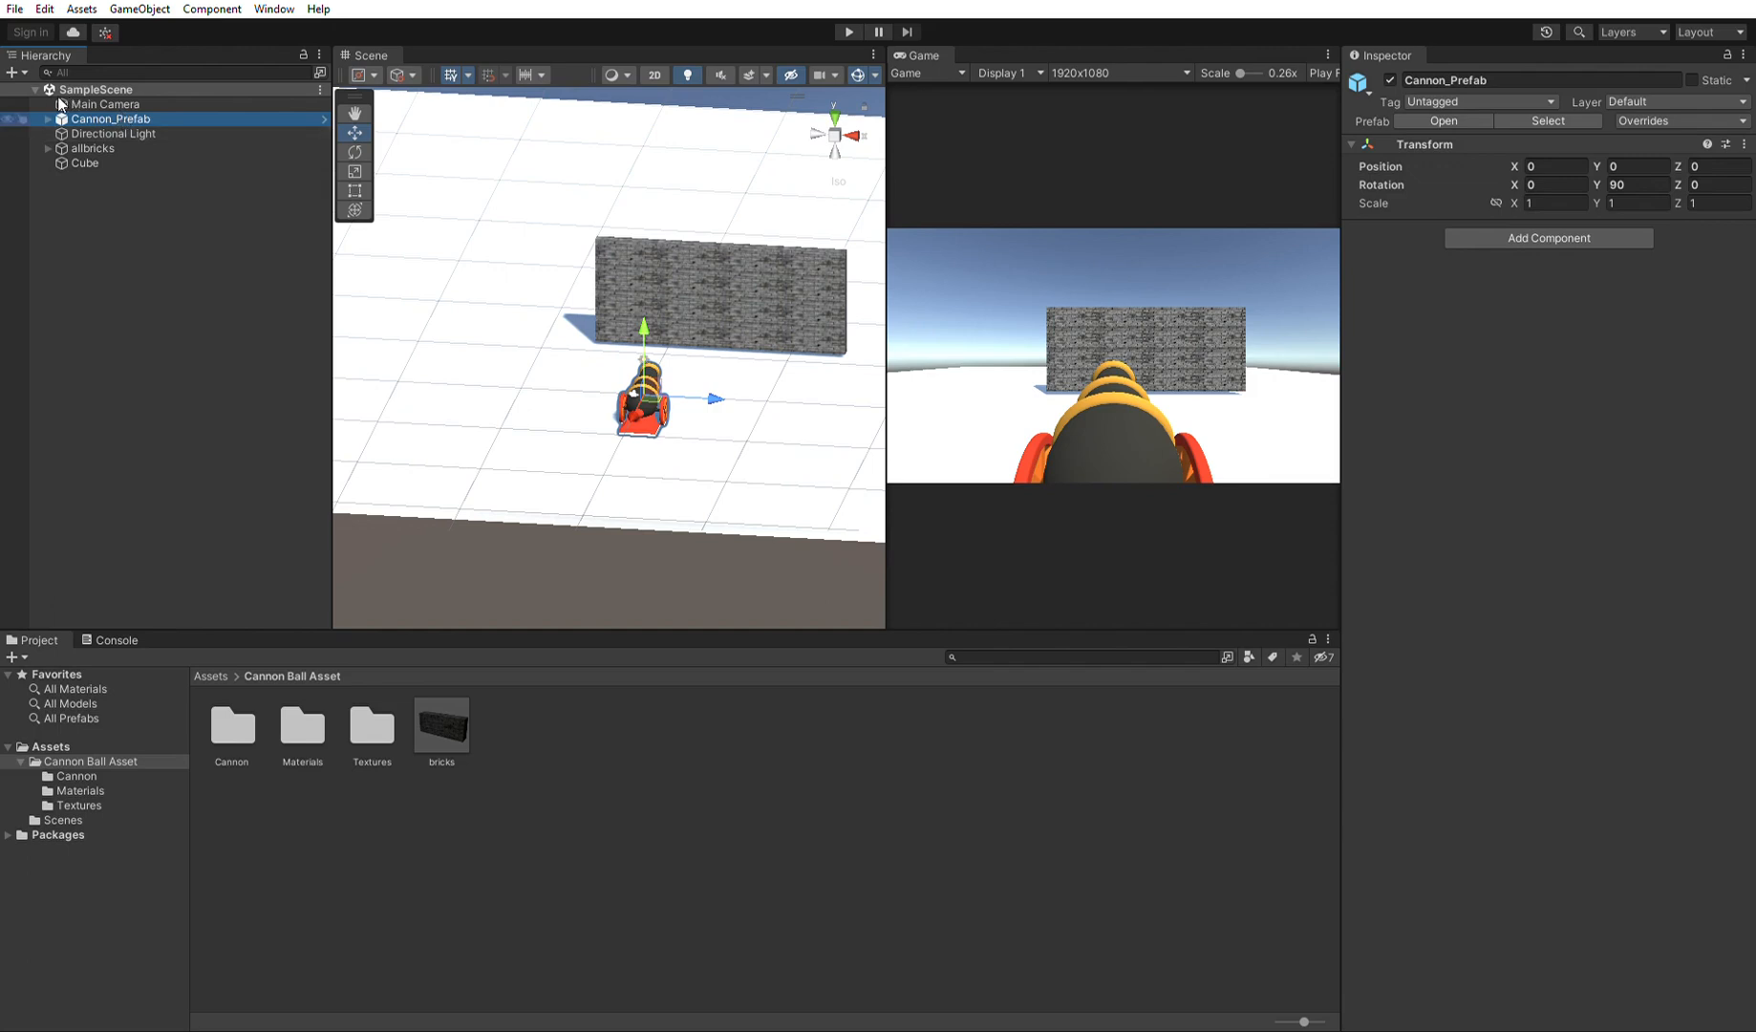
left_click(48, 118)
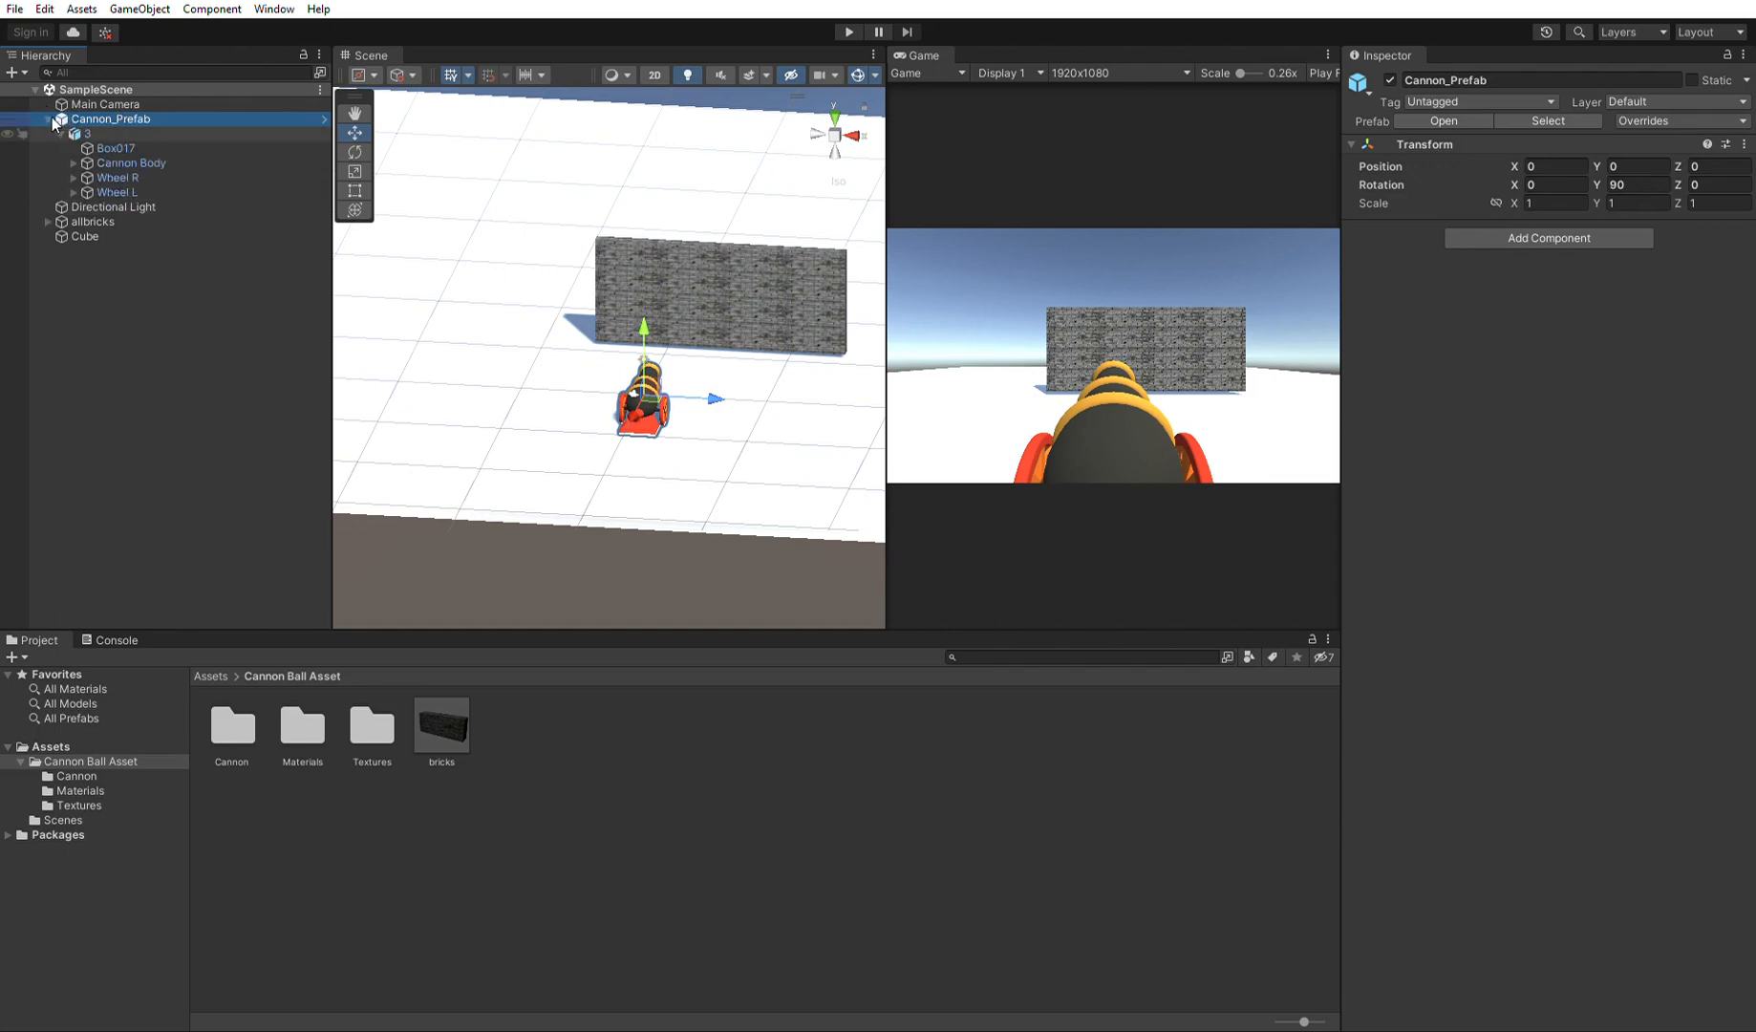
left_click(1525, 230)
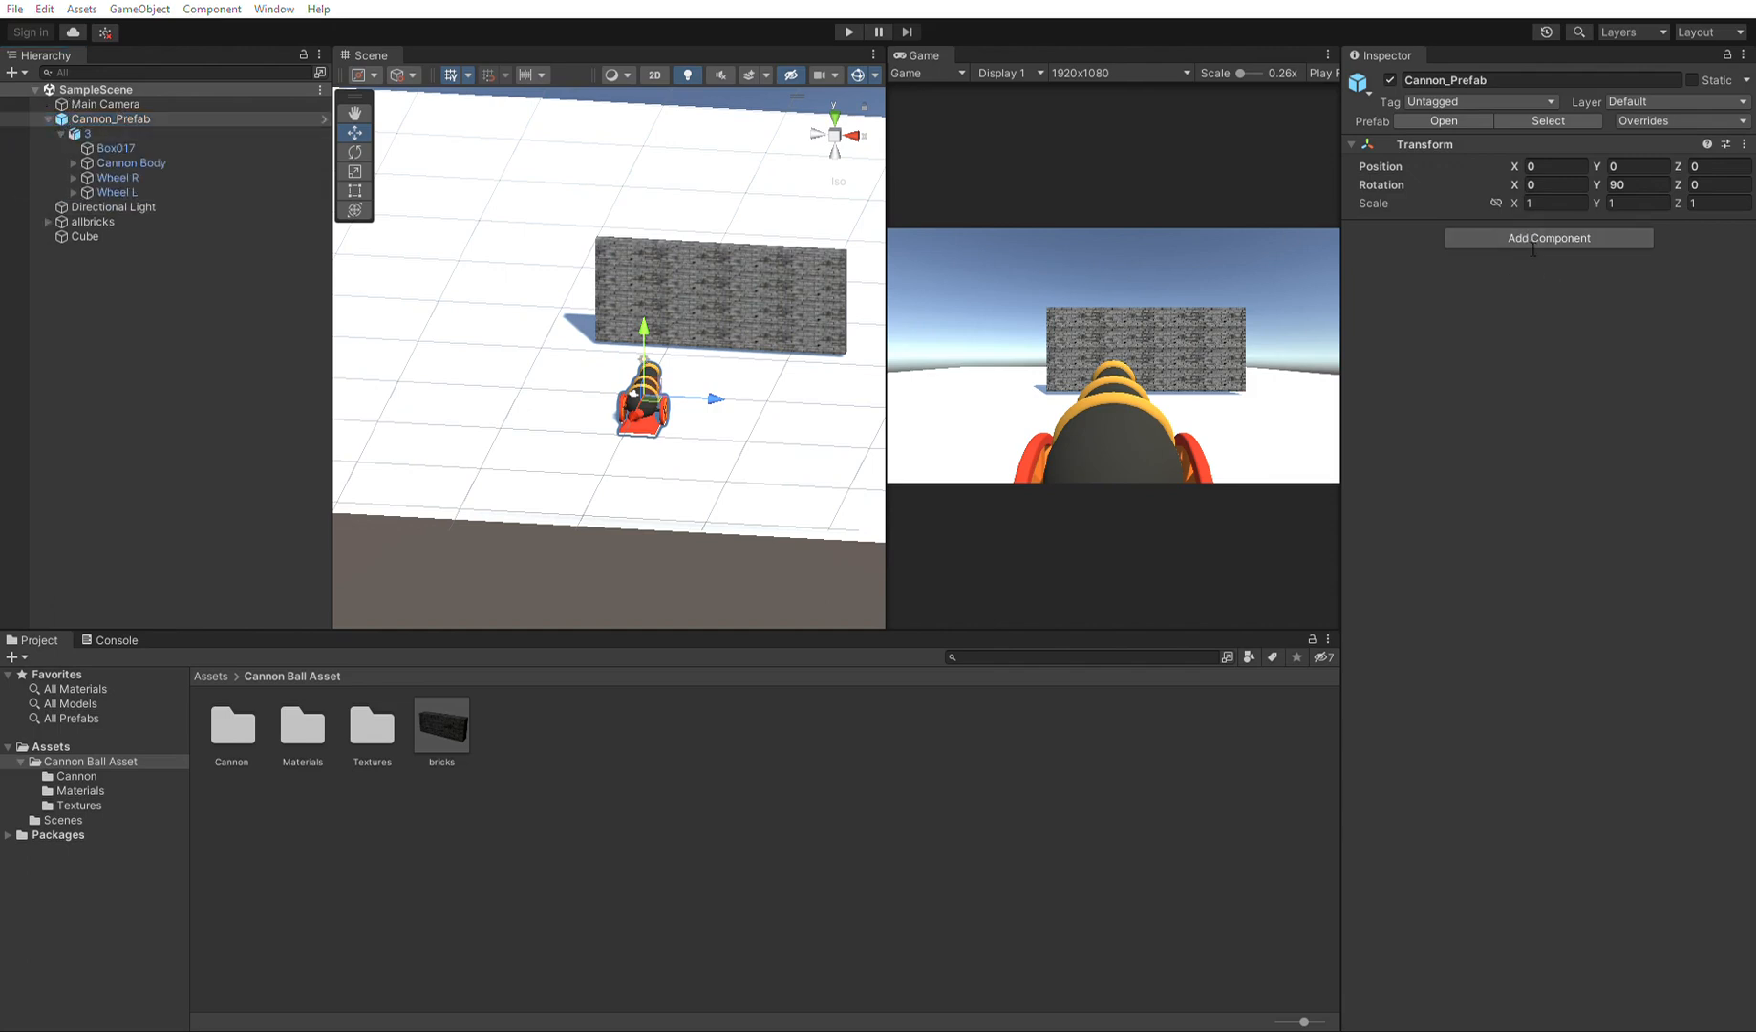
key("alt")
key("w")
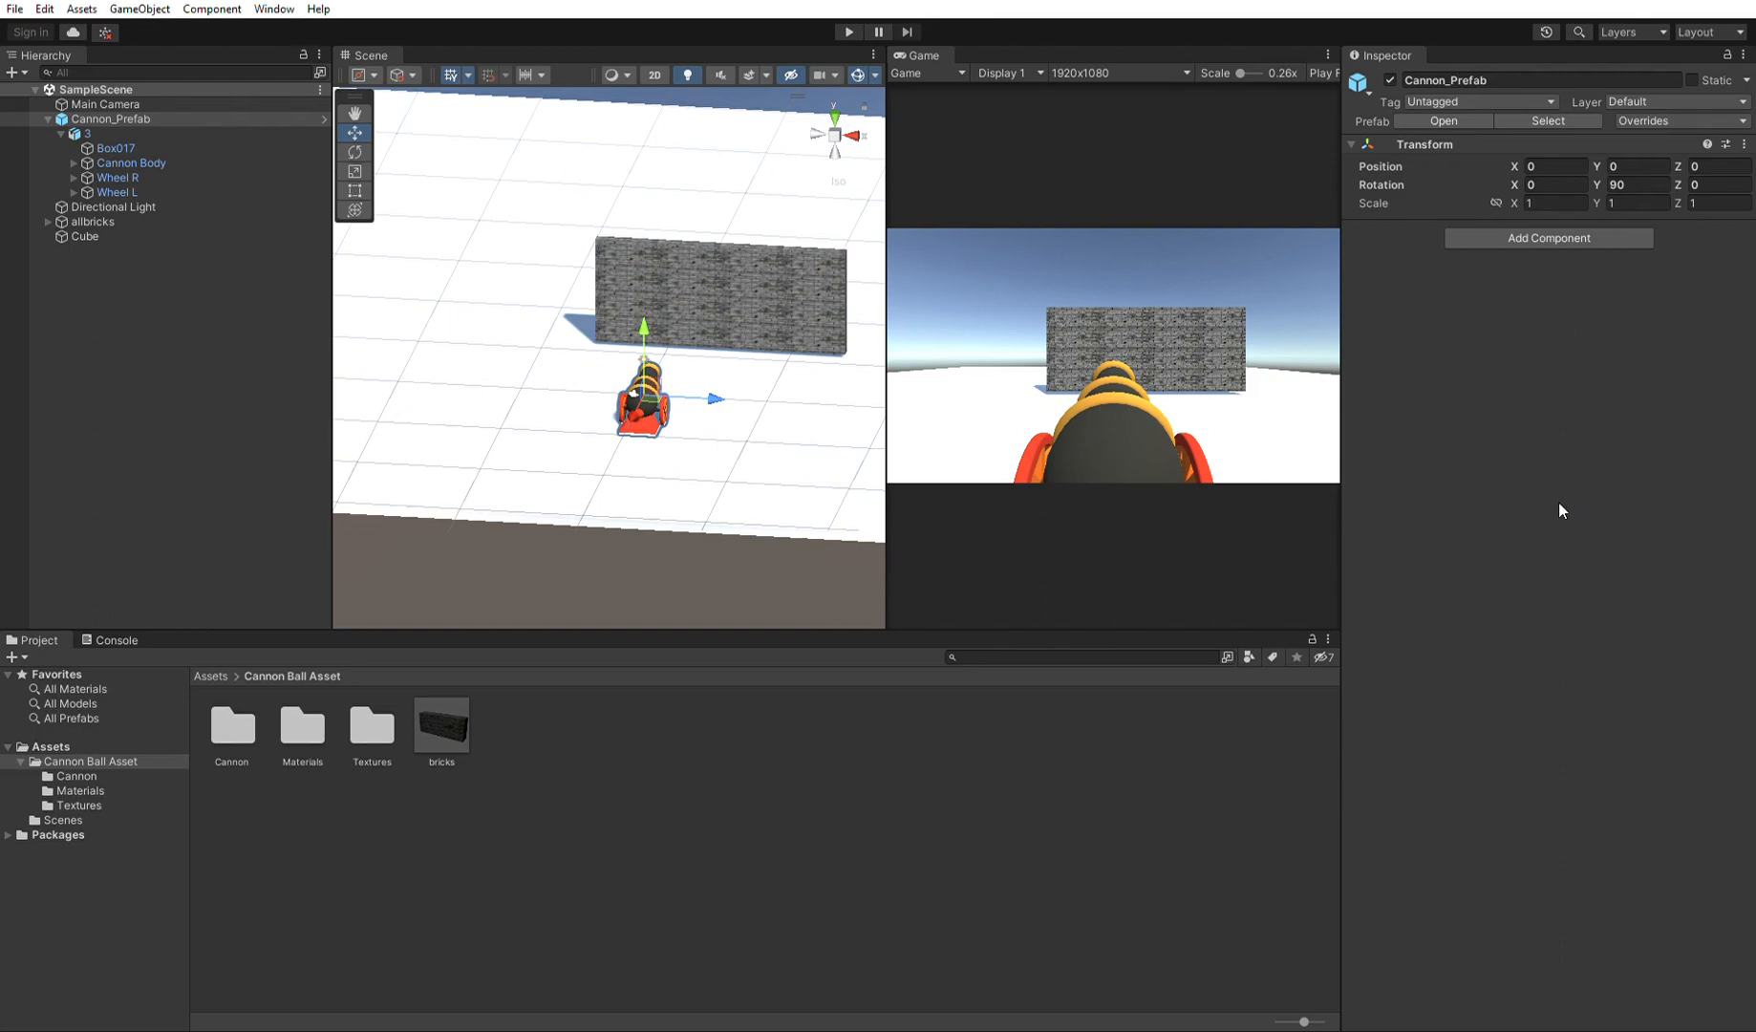
left_click(1458, 289)
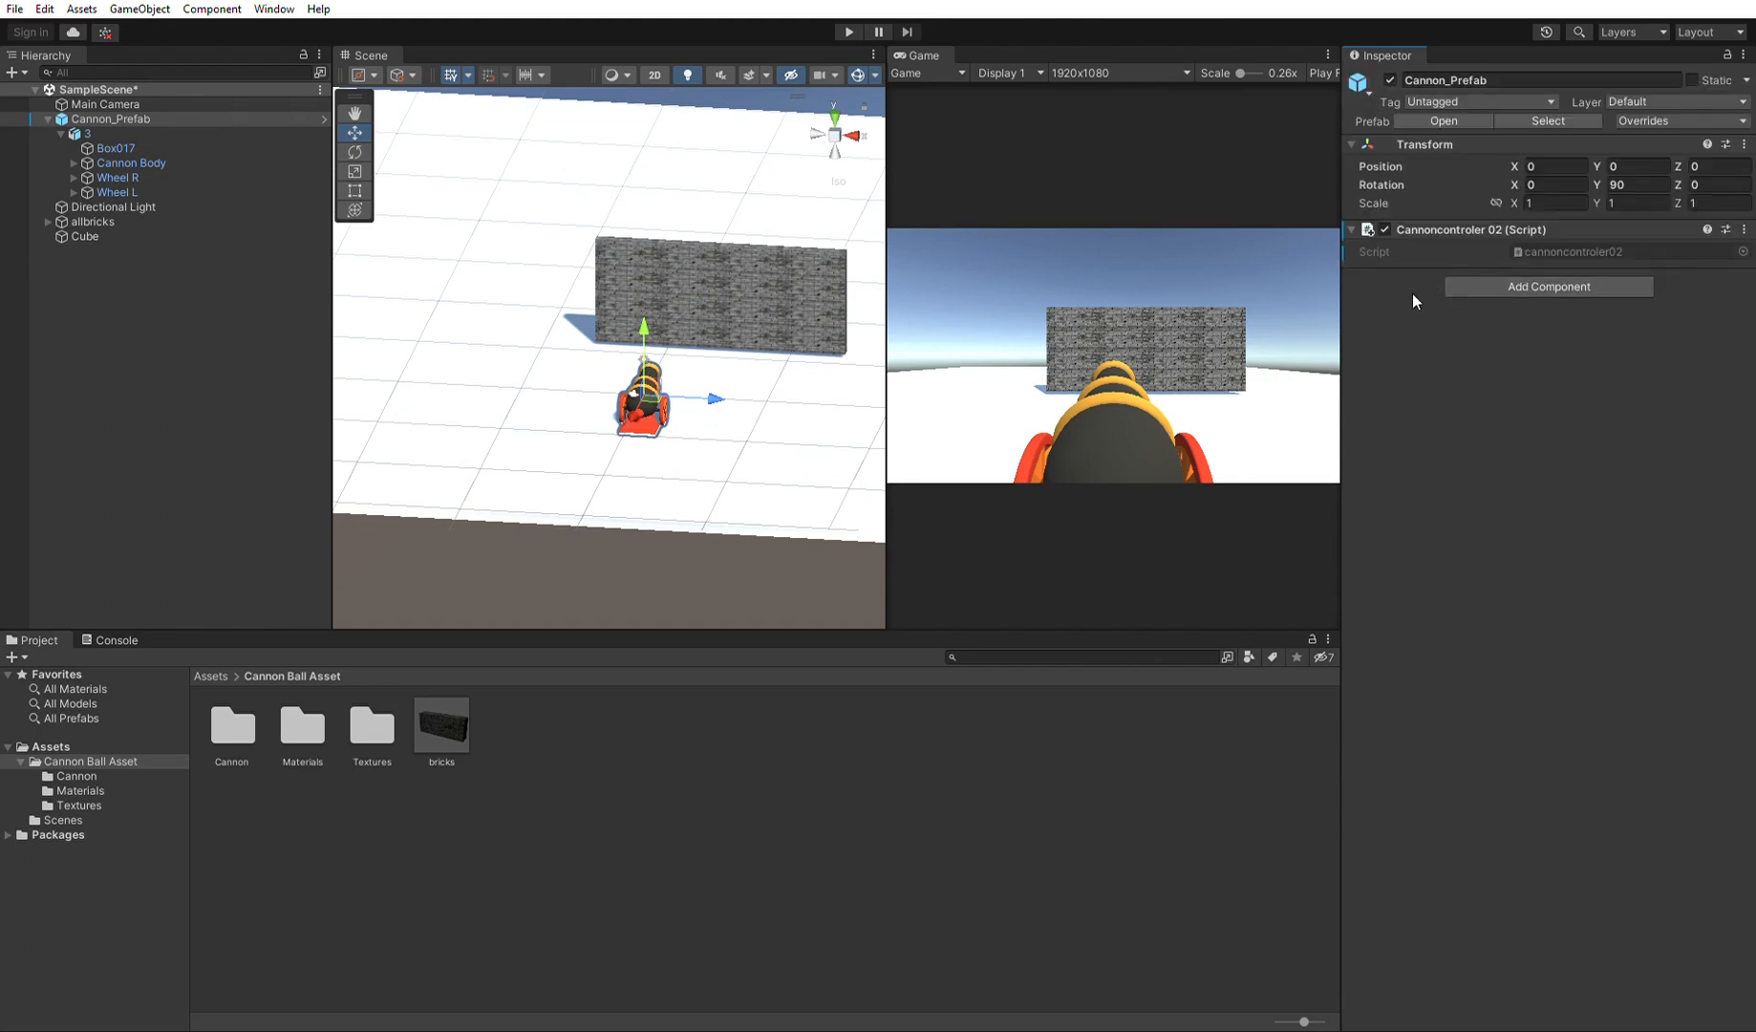
double_click(1560, 249)
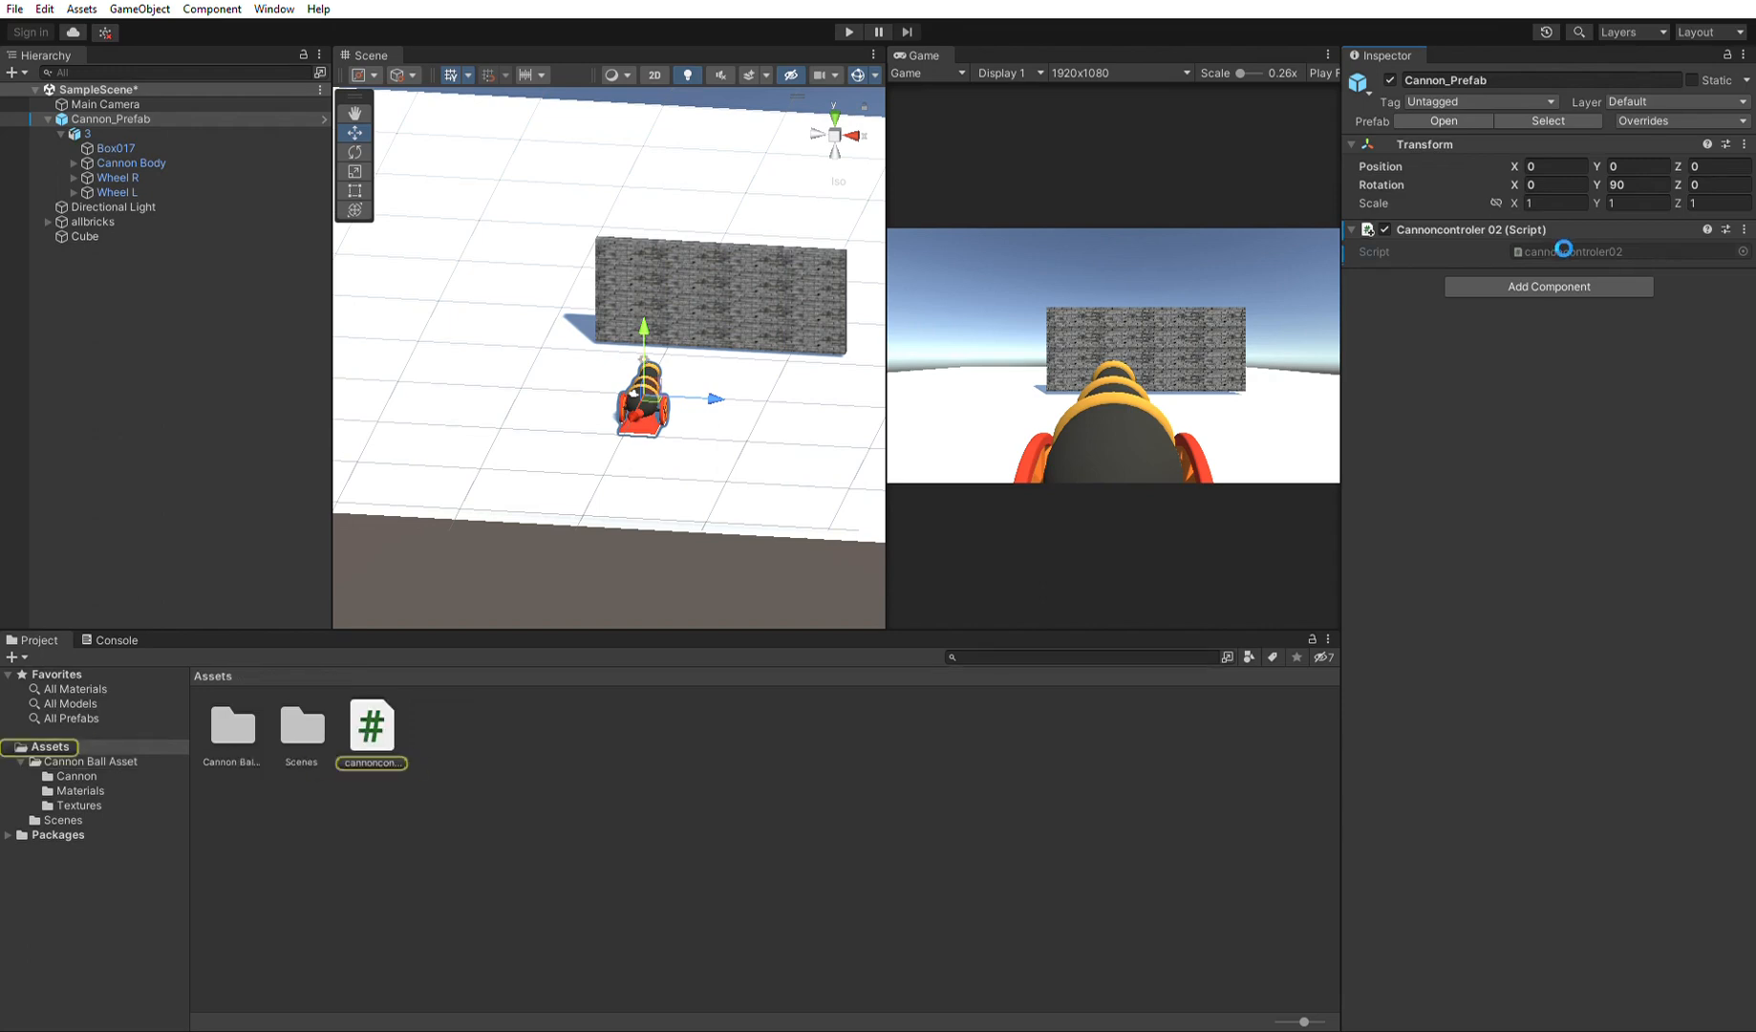